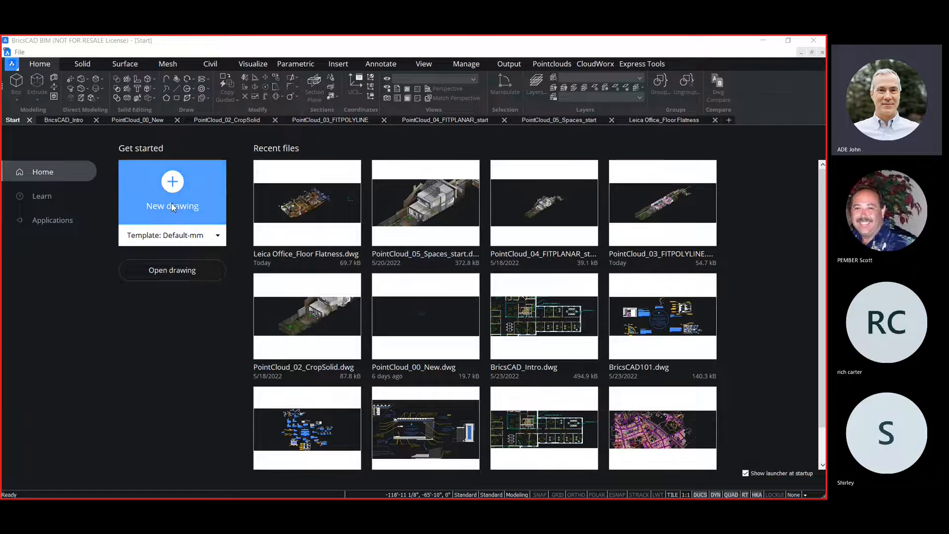
Browse the full list of available drawing templates and close it without changing the template
click(170, 235)
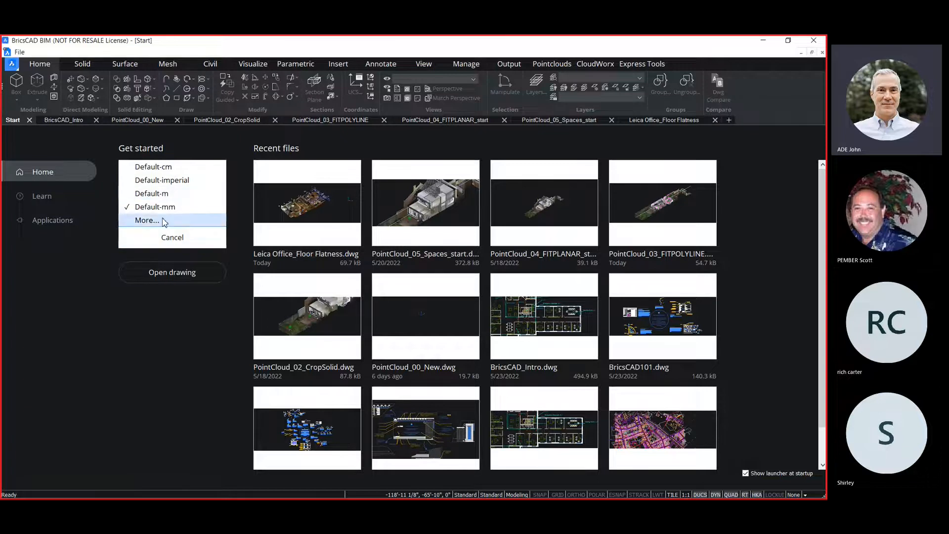
click(164, 220)
scroll(163, 269, down, 3)
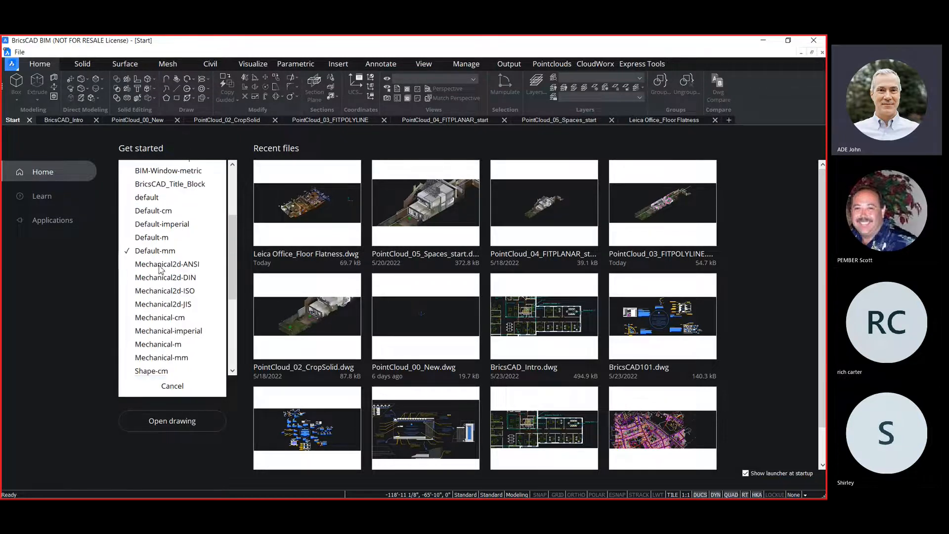
click(187, 386)
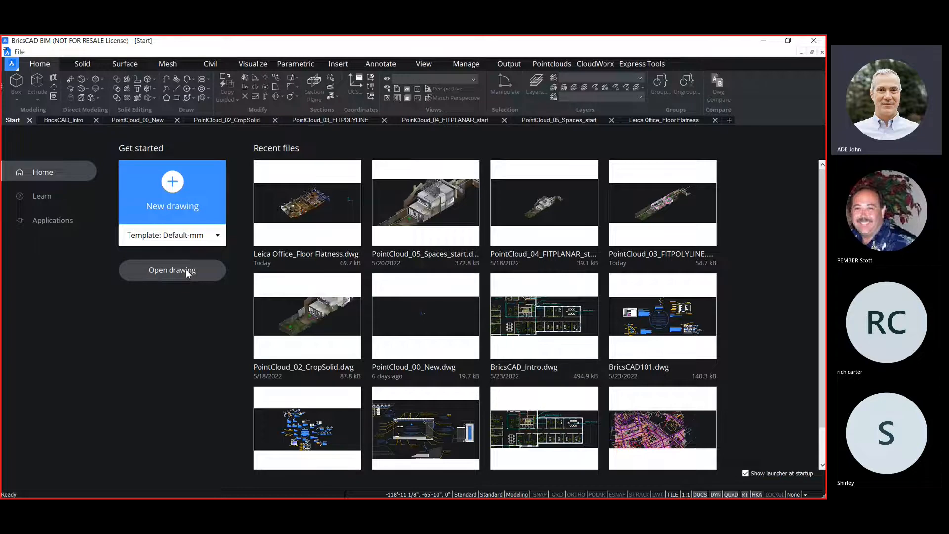
Open the BricsCAD101 sample drawing from the learning resources, look it over and close it
click(40, 197)
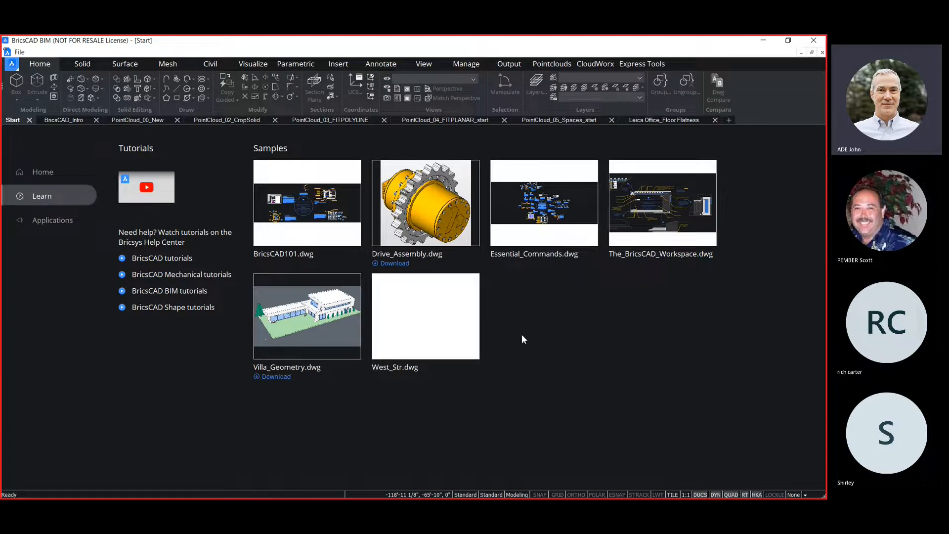
click(313, 207)
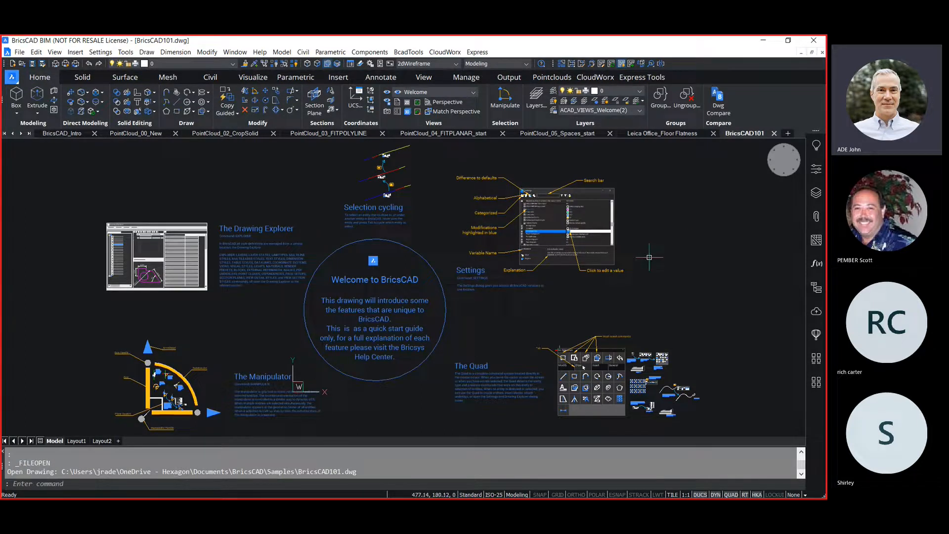
click(774, 134)
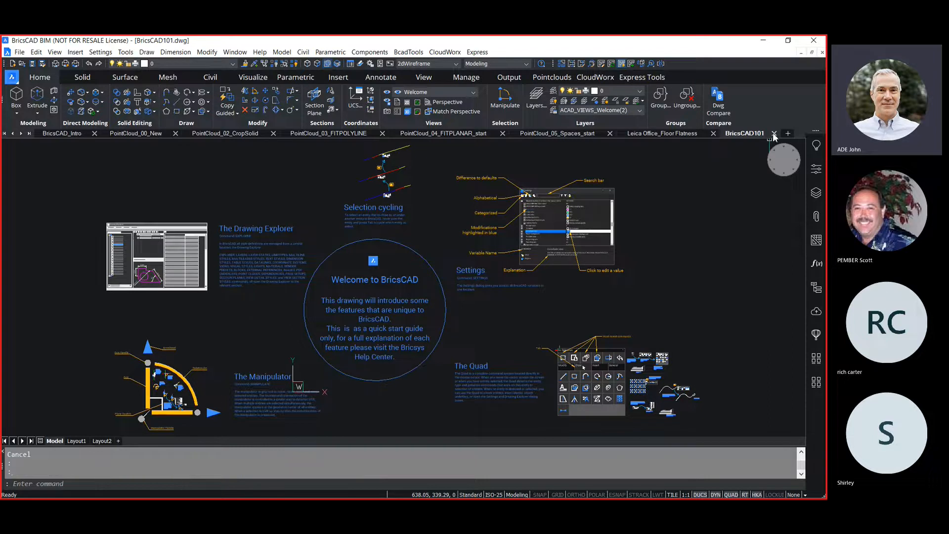
Look at the third-party applications page, return to the start page and switch to the BricsCAD_Intro drawing
click(41, 221)
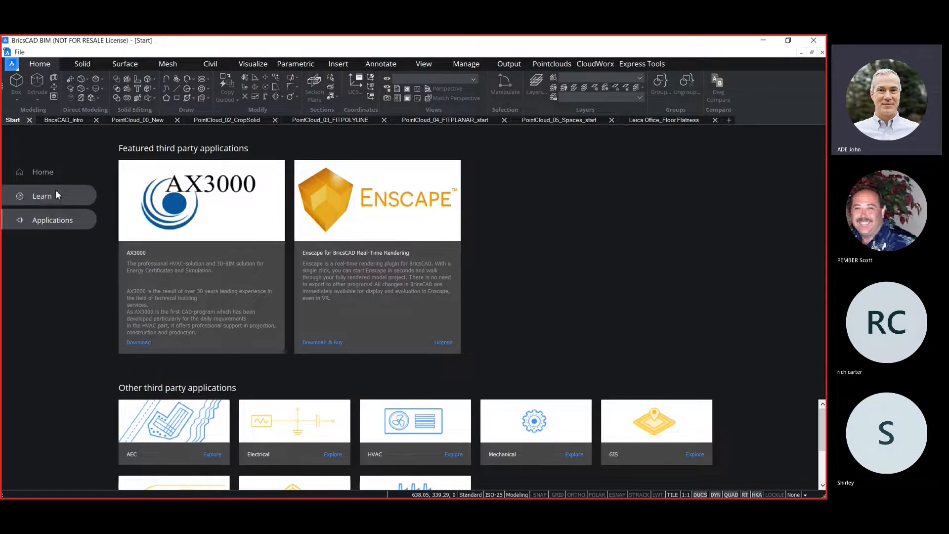
click(47, 172)
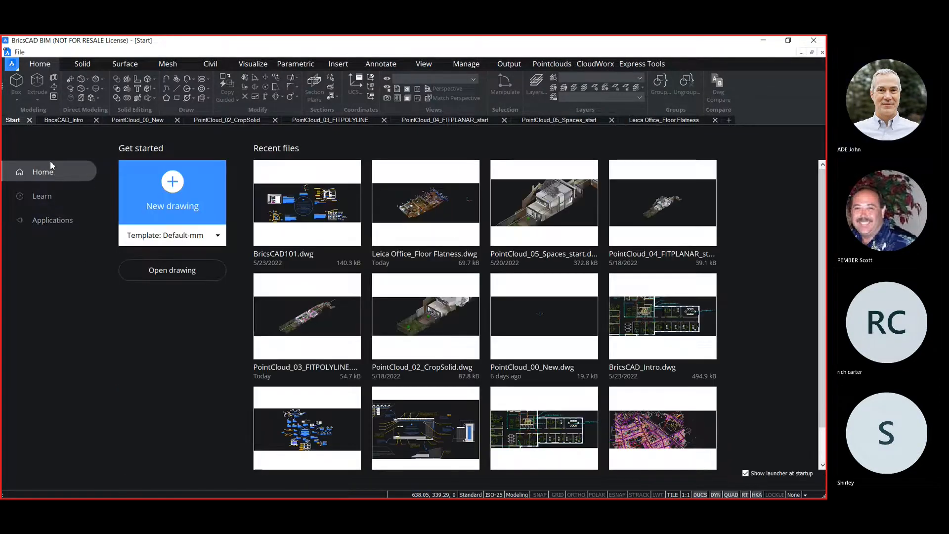
click(64, 120)
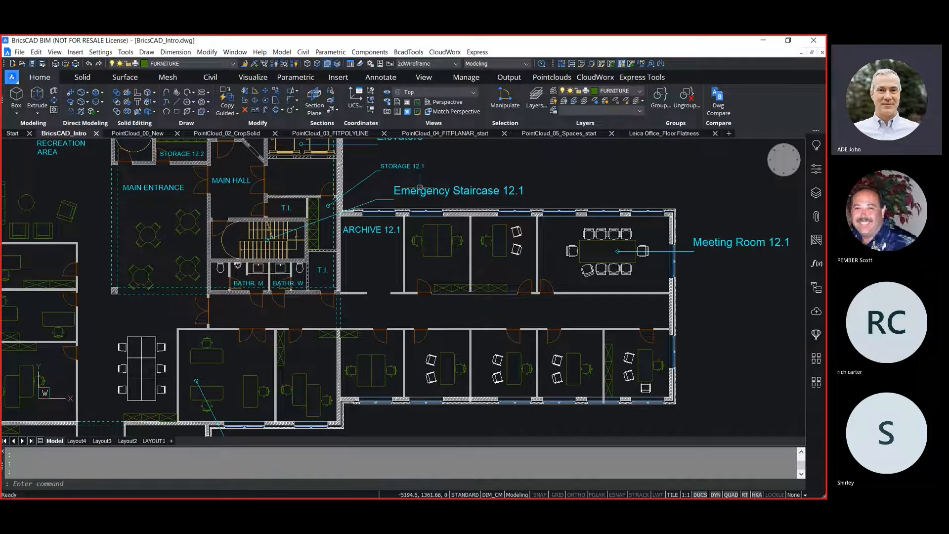
key(ctrl)
Review the available workspaces and interface customization options without changing the current workspace
click(526, 65)
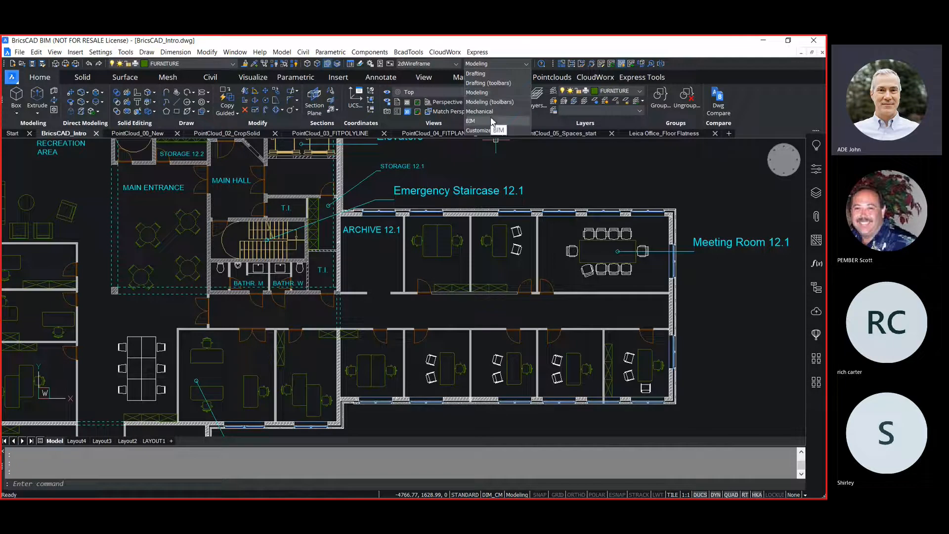
click(509, 65)
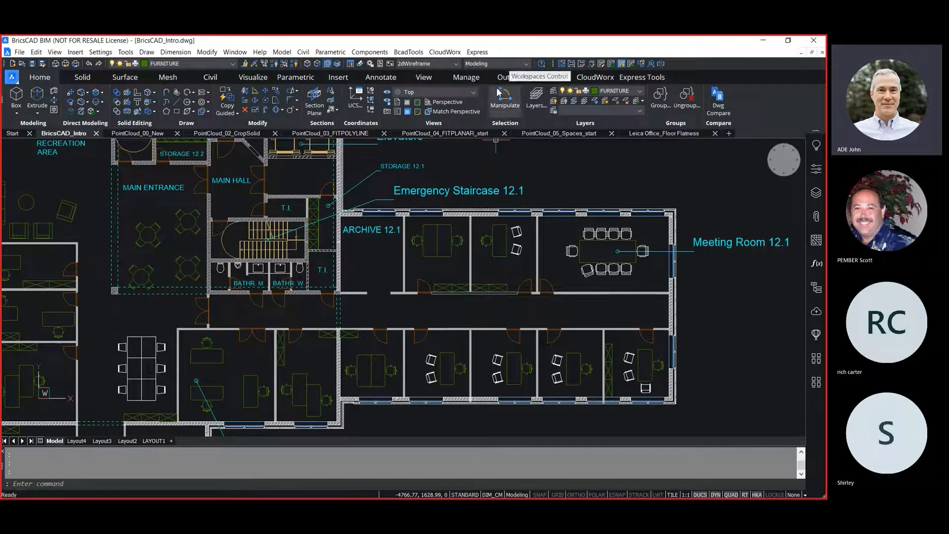
right_click(471, 114)
mouse_move(509, 141)
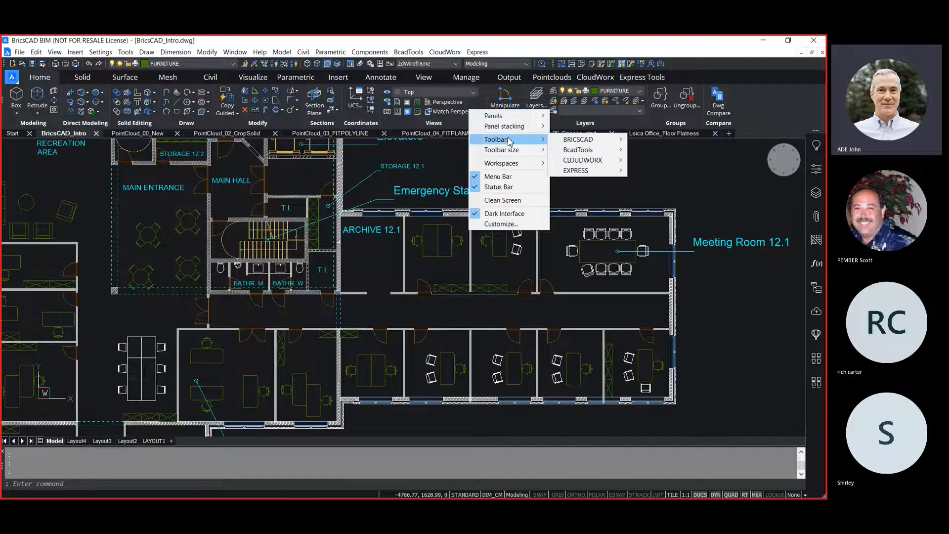
mouse_move(515, 166)
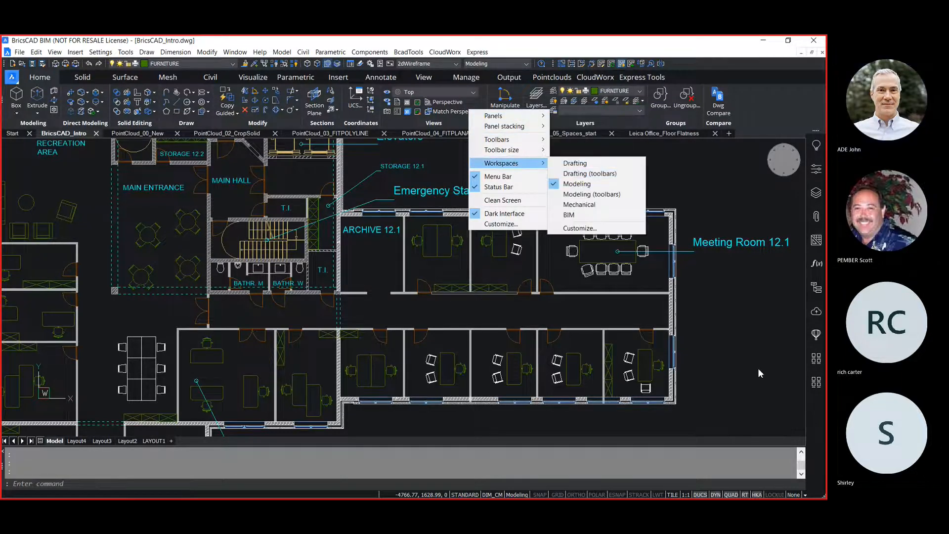
key(Escape)
key(Escape)
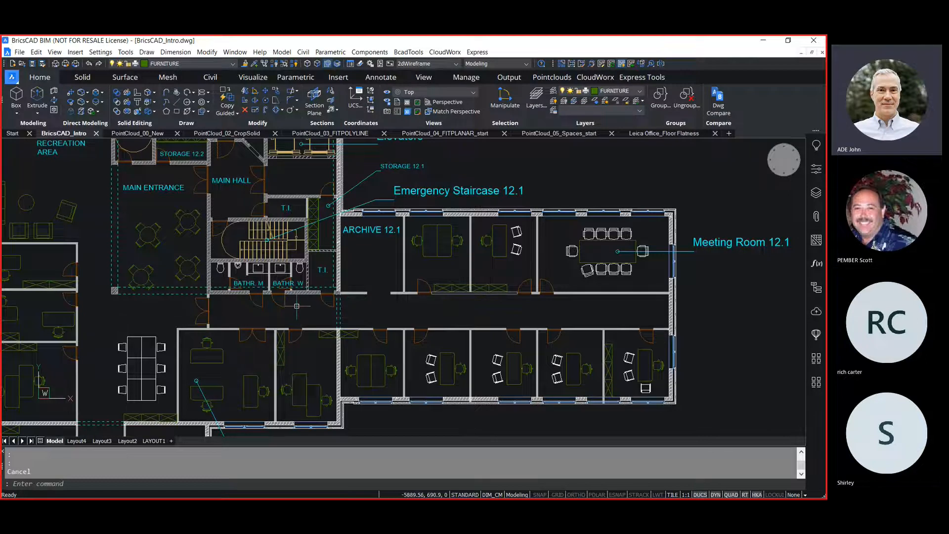
Browse the list of available BRICSCAD toolbars, including the additional entries, and close it without changes
right_click(268, 63)
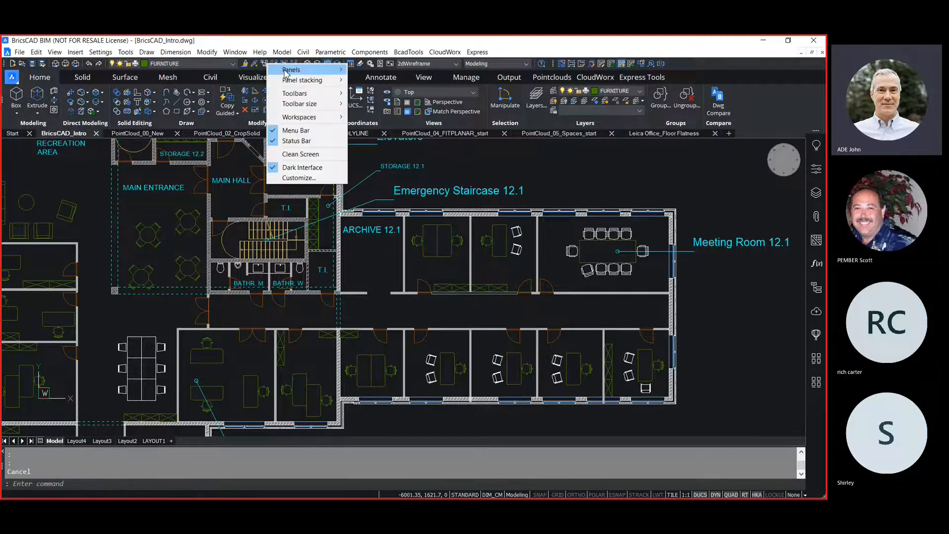
mouse_move(297, 96)
mouse_move(374, 94)
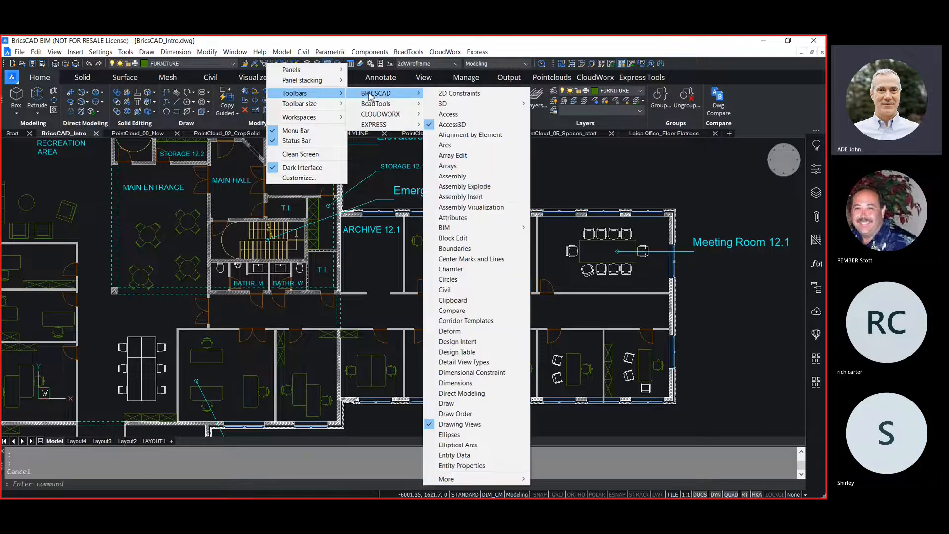
mouse_move(448, 479)
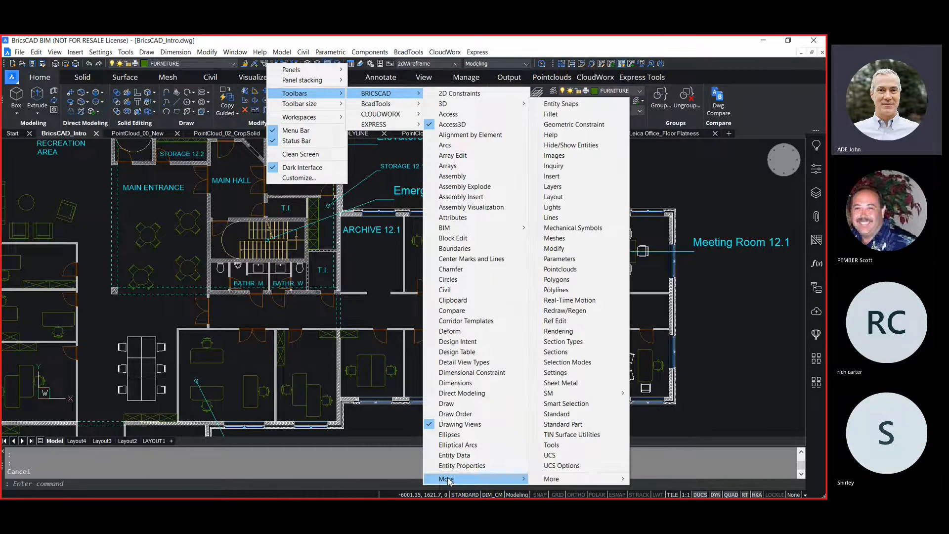
key(Escape)
key(Escape)
key(Escape)
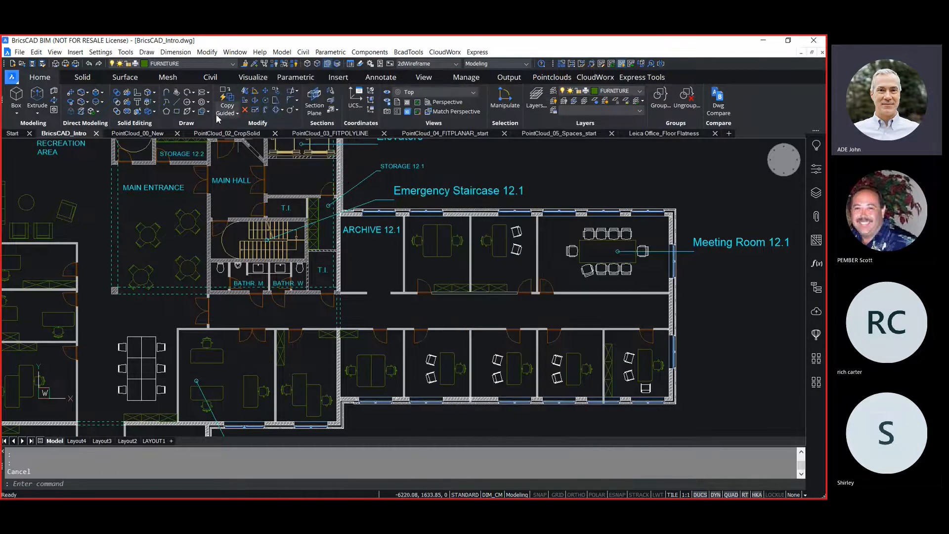
Look at the Solid and Surface tool sets and return to the Home tools
click(96, 81)
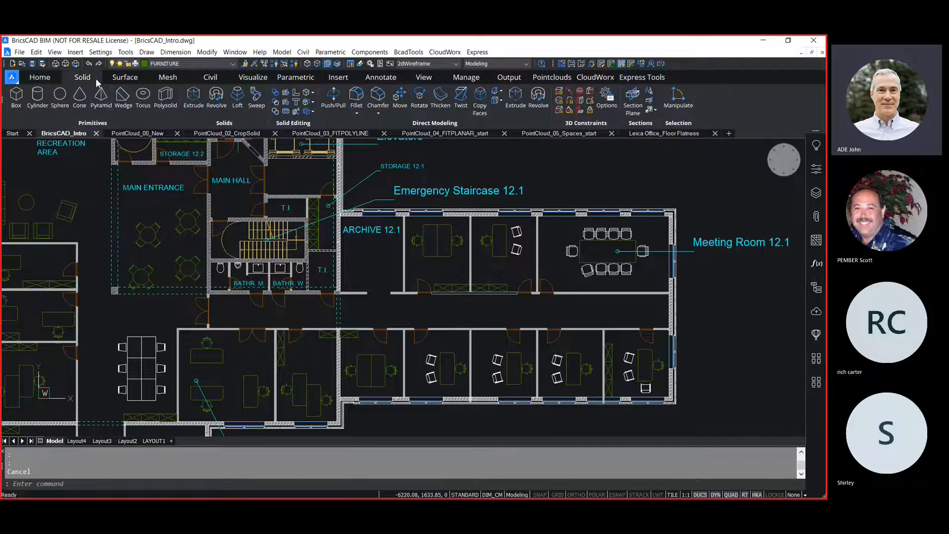
click(130, 79)
click(52, 81)
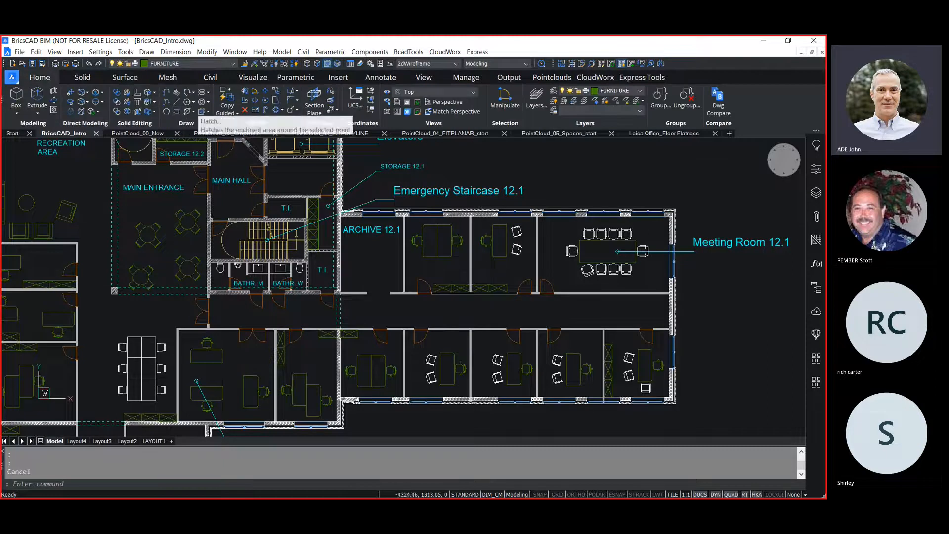
Examine the Properties, Layers, Attachments, Structure and experimental Tool Palettes panels, and collapse the last one
click(817, 169)
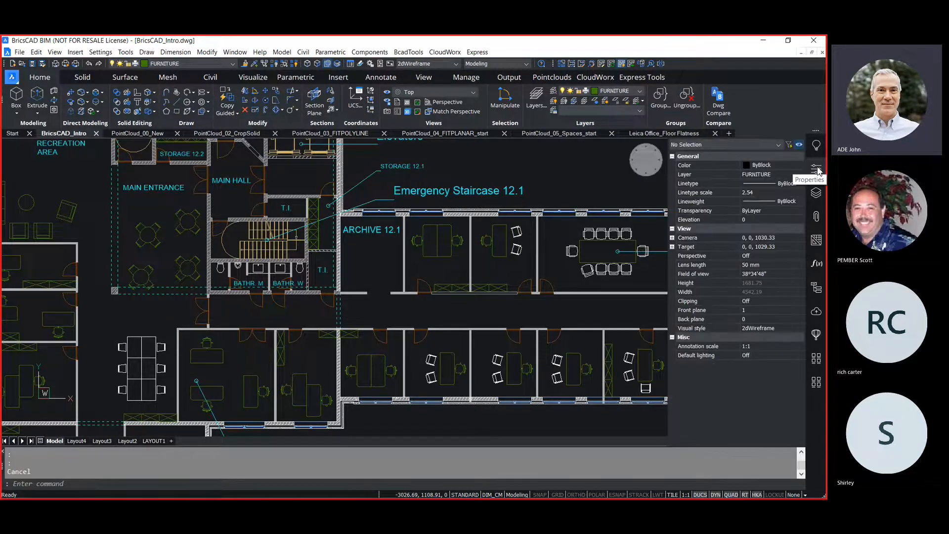
click(816, 193)
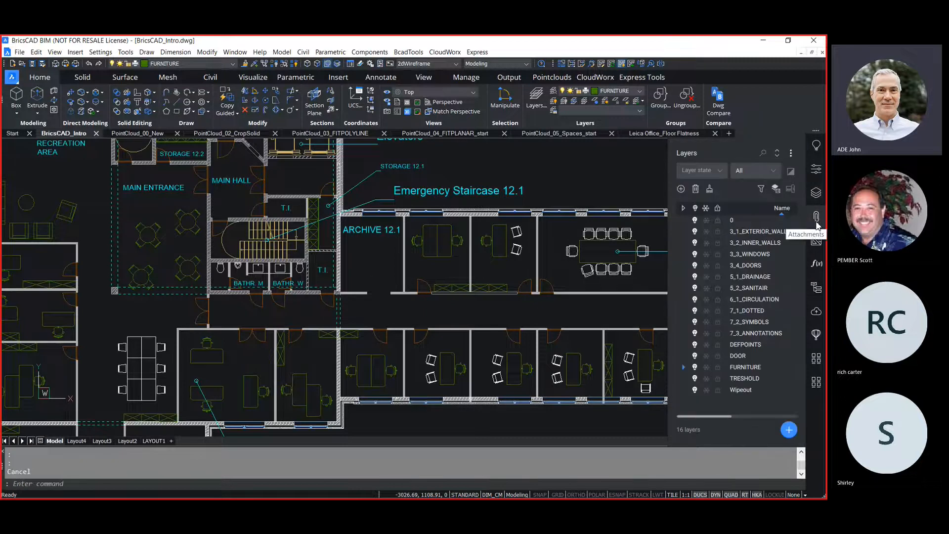
click(816, 217)
click(816, 287)
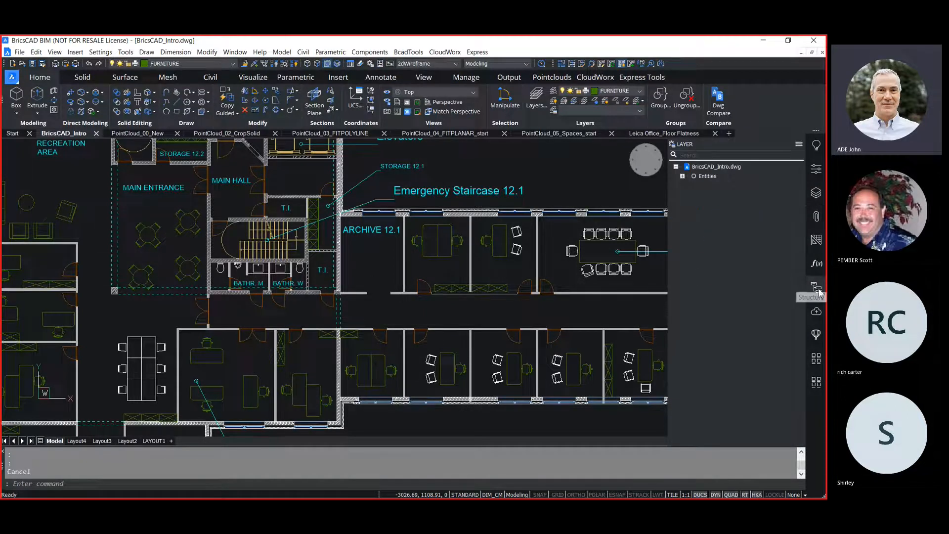
click(817, 384)
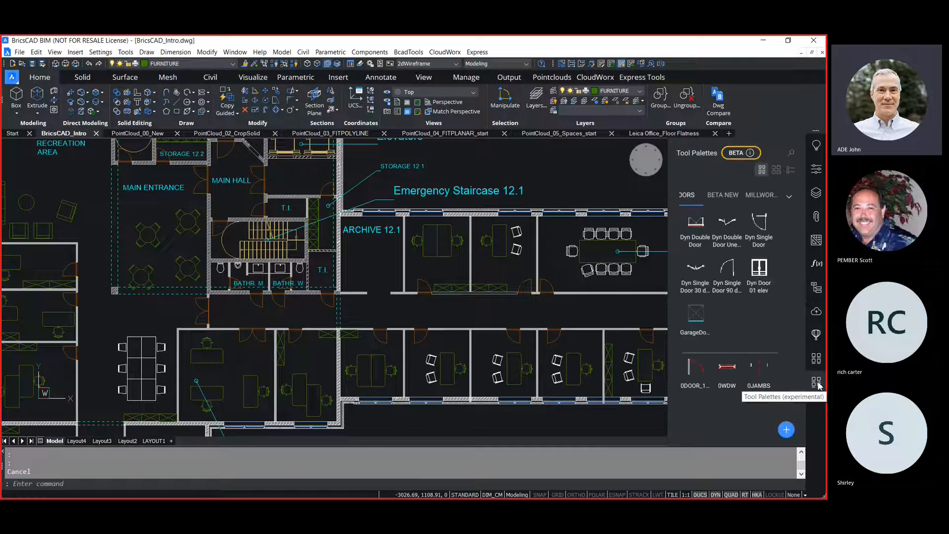
click(818, 384)
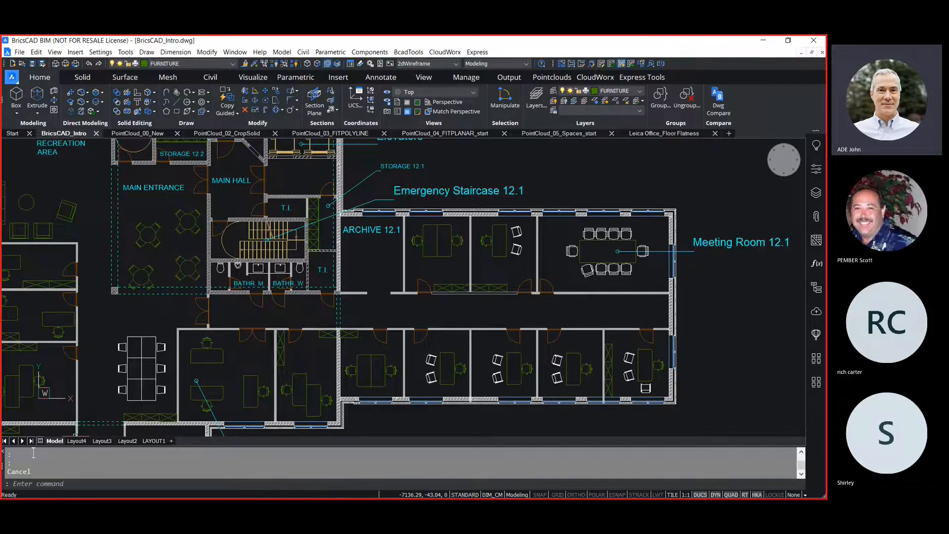
Switch to the PointCloud_00_New drawing and return to BricsCAD_Intro
mouse_move(2, 466)
mouse_down()
mouse_move(60, 438)
mouse_move(81, 403)
mouse_move(88, 414)
mouse_move(321, 477)
mouse_move(45, 470)
mouse_move(19, 477)
mouse_move(23, 496)
mouse_up()
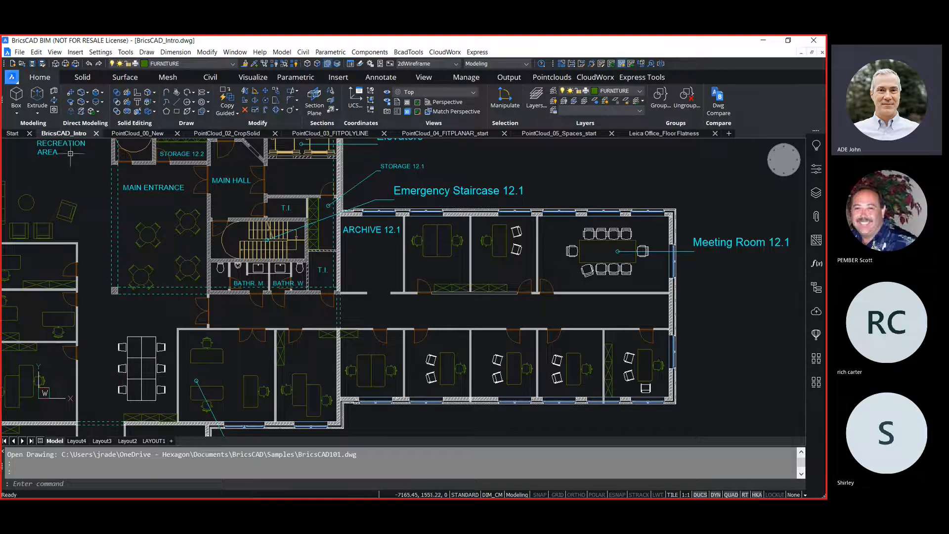
click(135, 134)
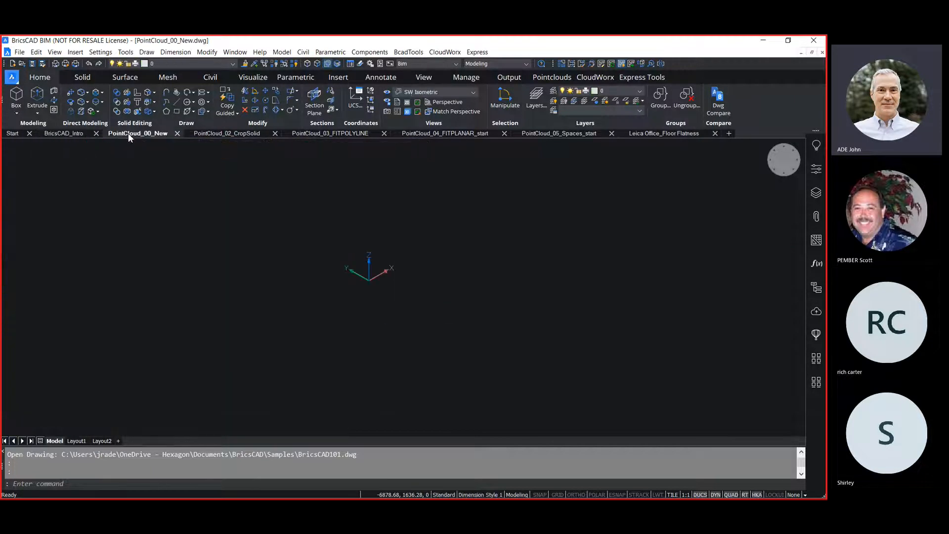
click(75, 135)
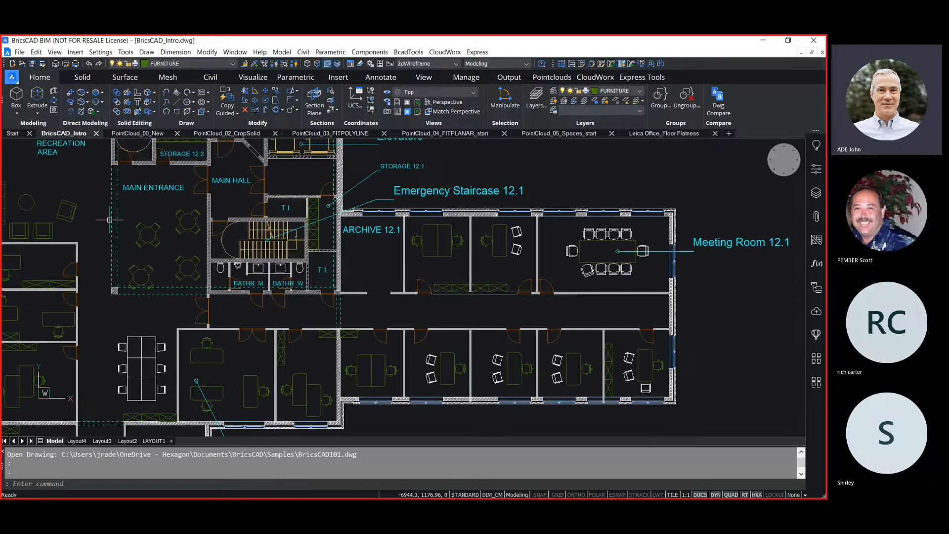
View Layout4, Layout3 and Layout2, return to model space and inspect the Layout Manager, cancelling it without changes
click(56, 441)
click(79, 441)
click(103, 441)
click(121, 441)
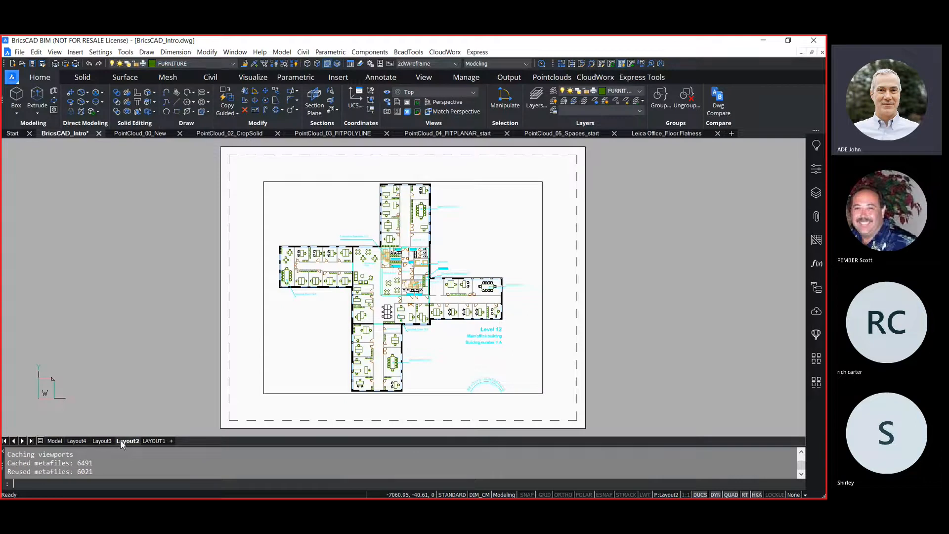
click(53, 441)
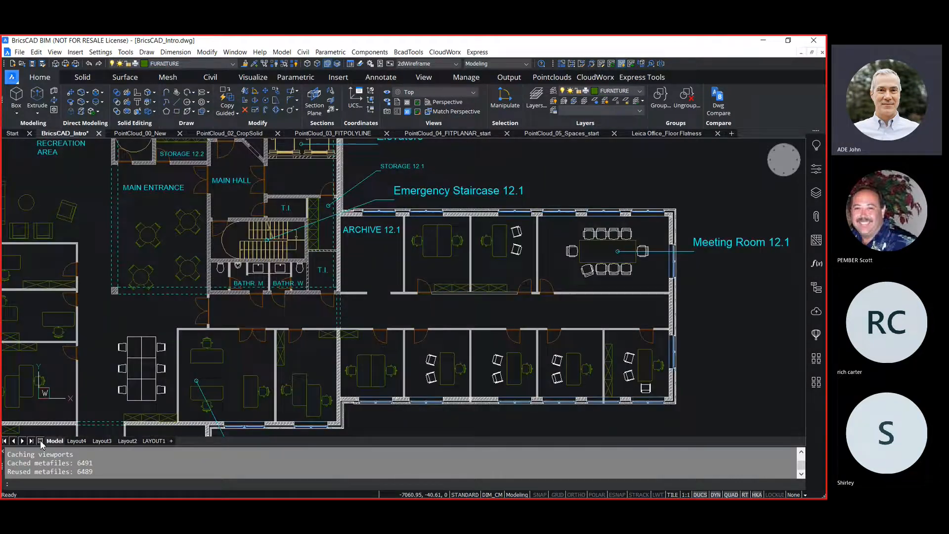
click(40, 441)
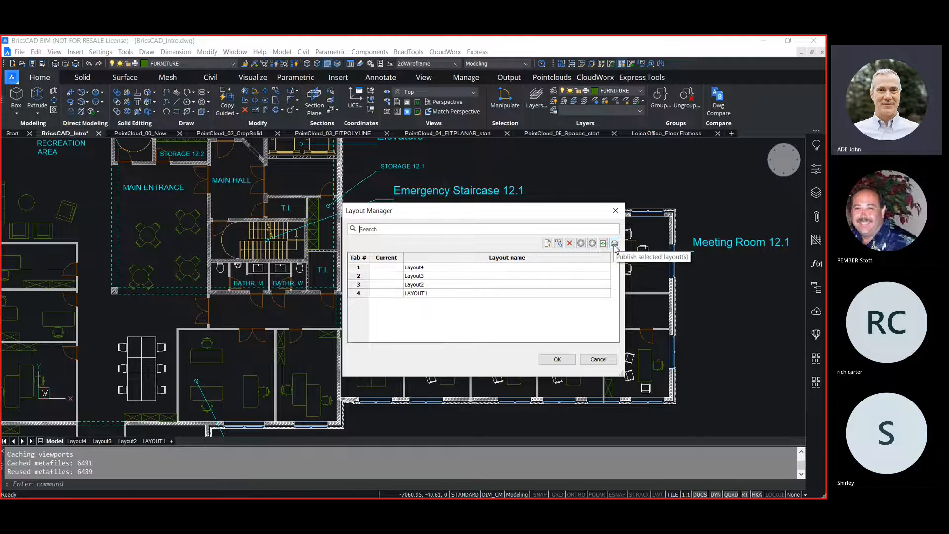
click(604, 361)
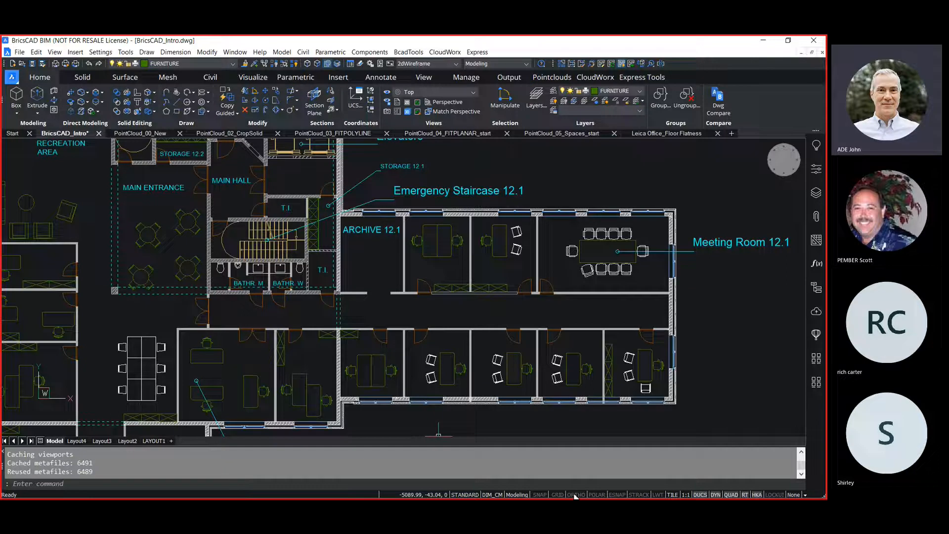
Turn entity snaps on and back off
click(622, 495)
click(622, 495)
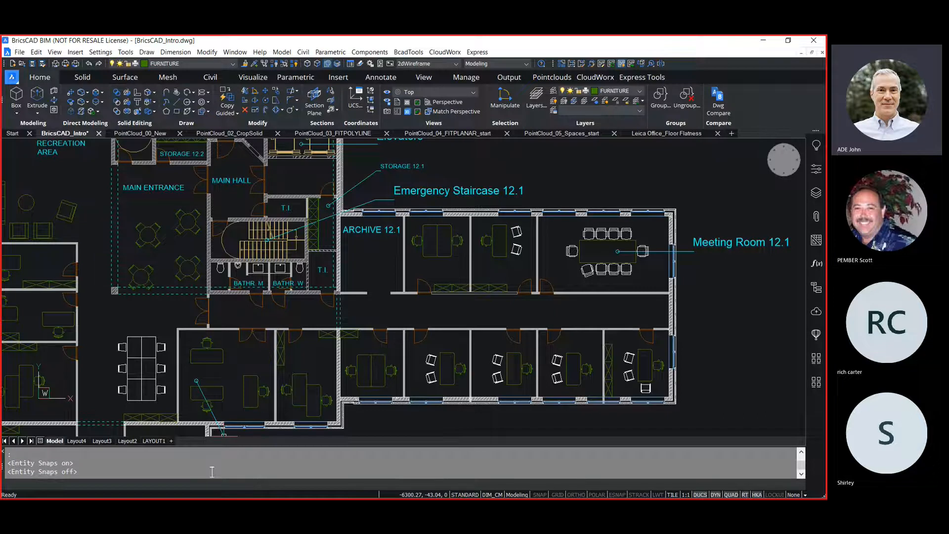
Examine the command suggestions offered for "la" and cancel the entry without running a command
text(l)
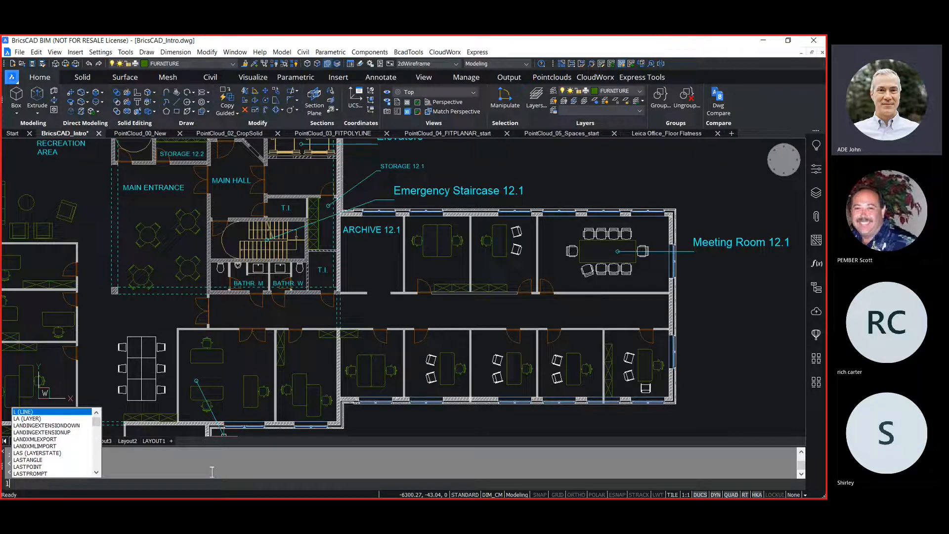
text(a)
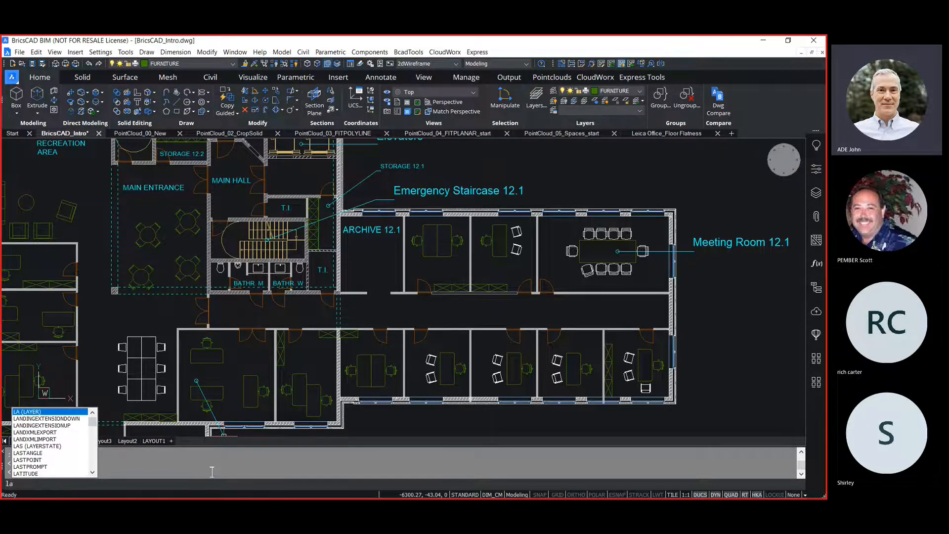
key(Escape)
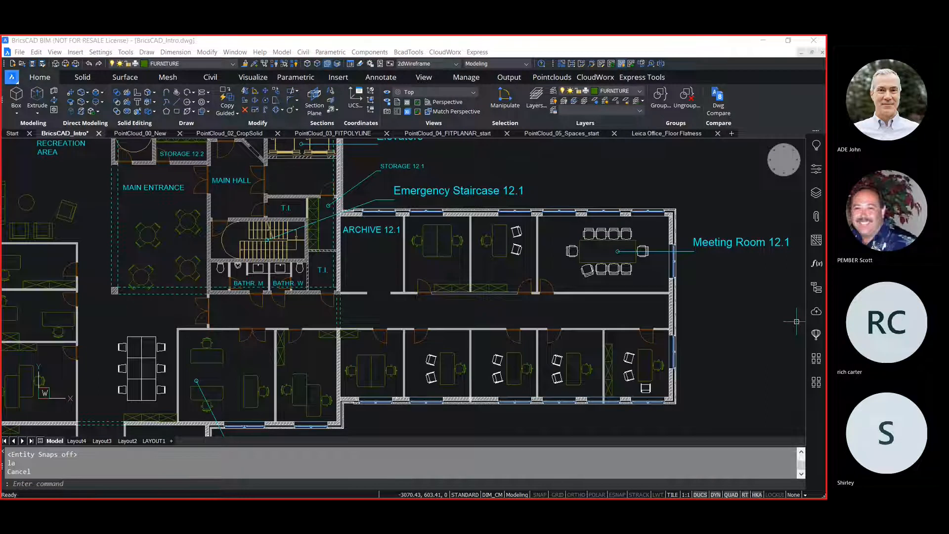
Switch to the PointCloud_00_New drawing and open the Point Cloud Reference Manager
key(alt+Tab)
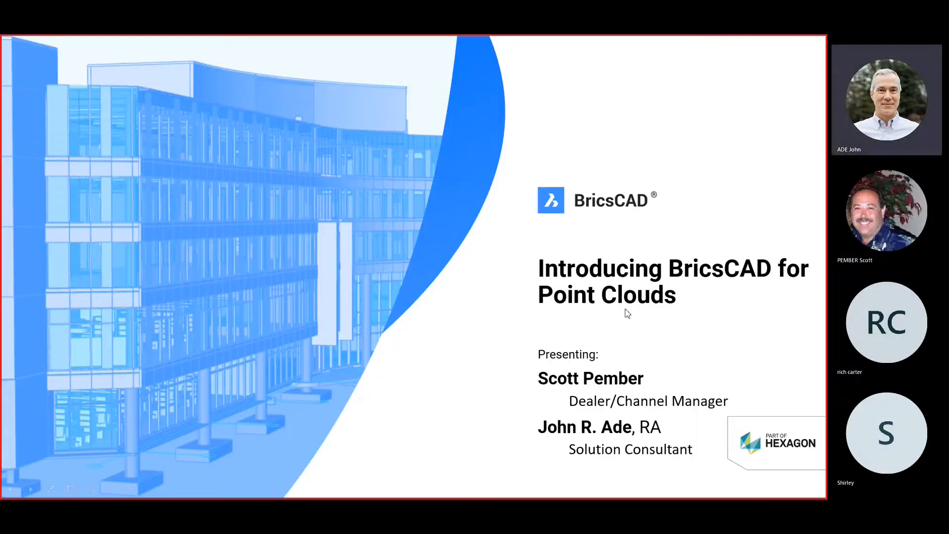
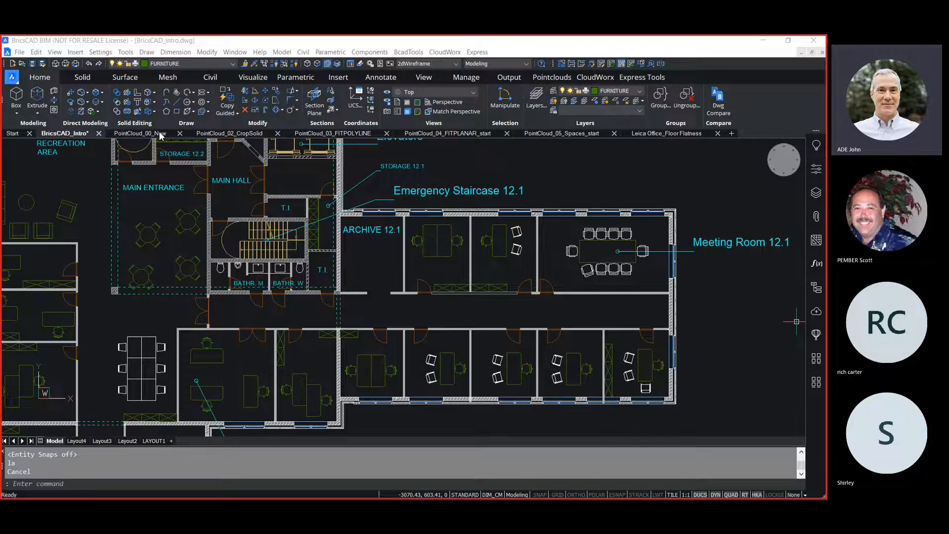
click(161, 135)
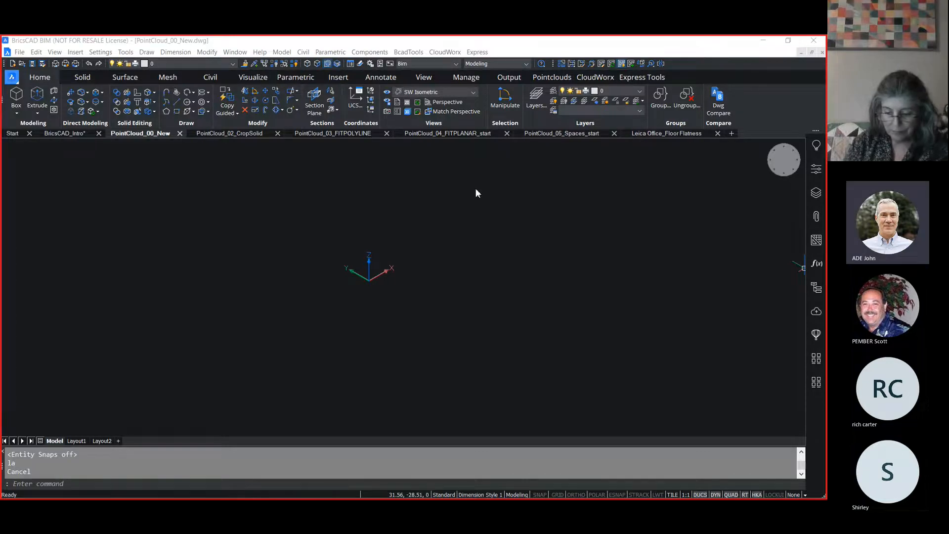
click(559, 81)
click(558, 82)
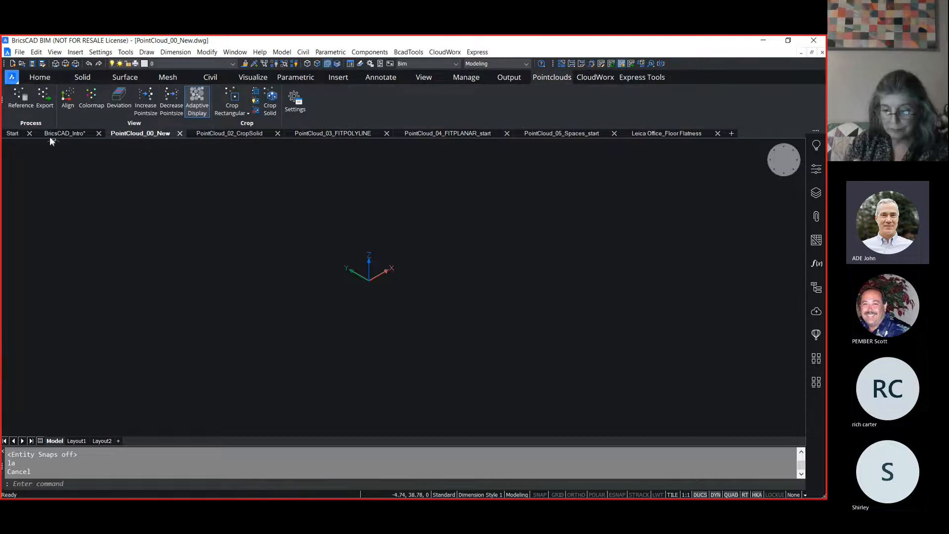
click(20, 99)
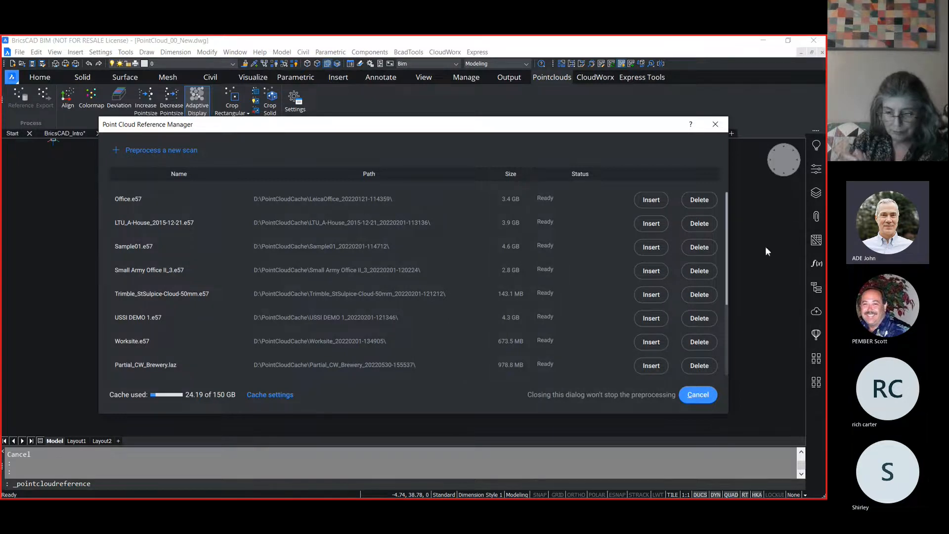
Begin preprocessing a new scan from a single file, check the supported file formats, and cancel the file selection
click(117, 151)
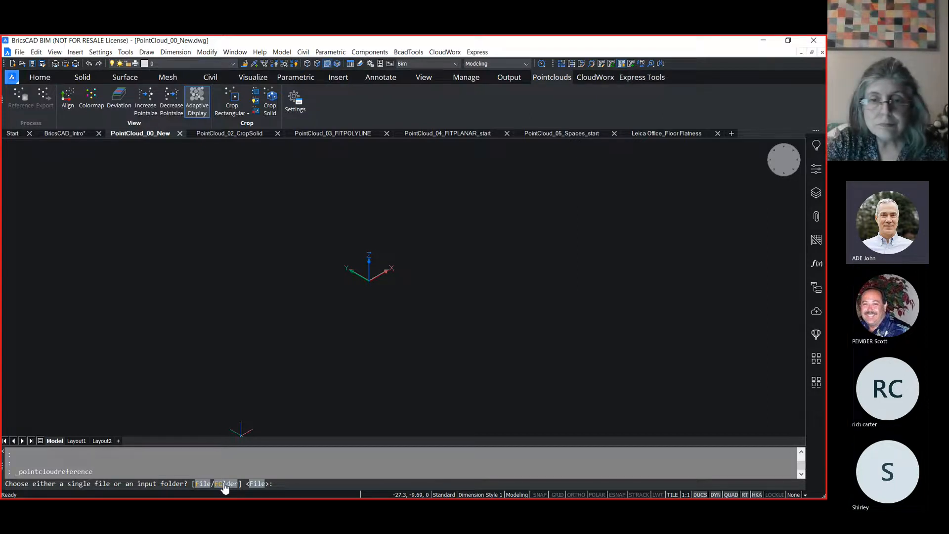
click(257, 487)
drag(557, 131, 371, 137)
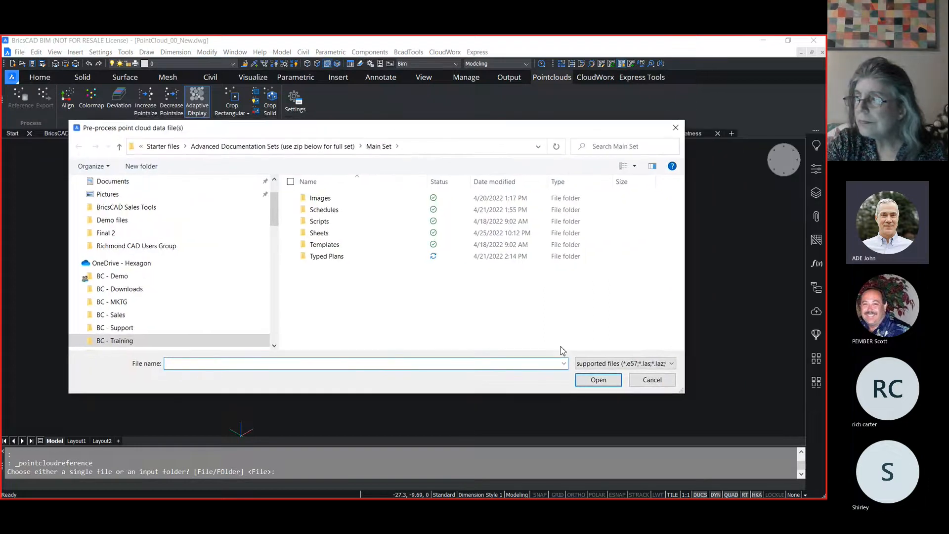
click(589, 364)
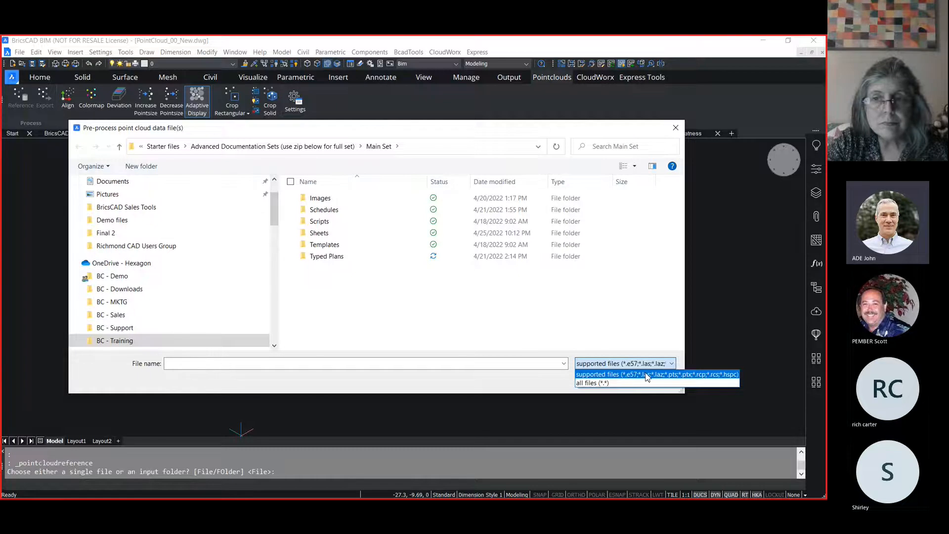
click(648, 376)
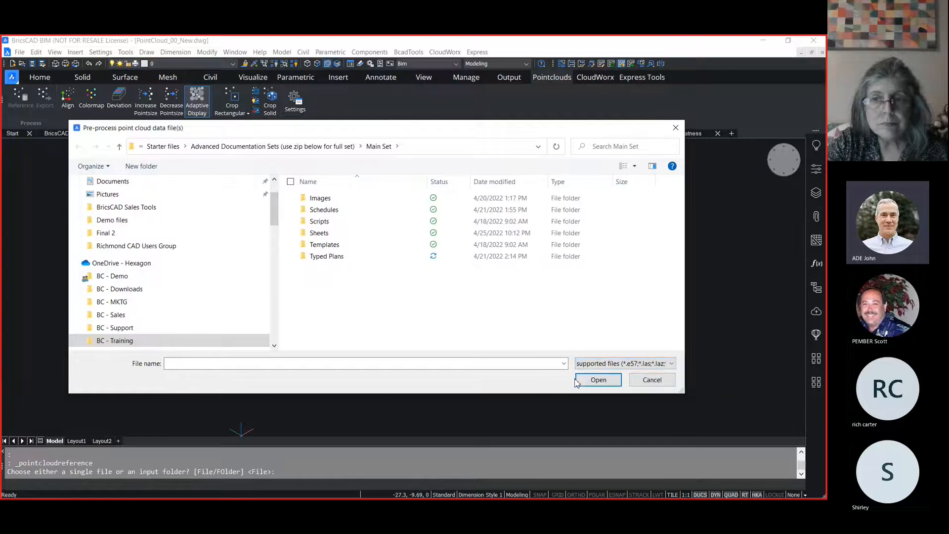
click(647, 379)
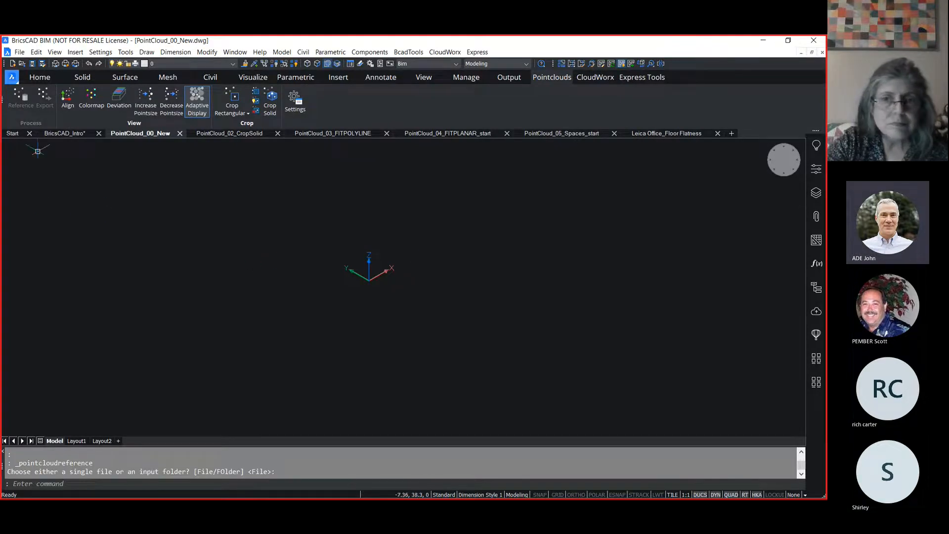
Insert the preprocessed HouseW point cloud at 0,0,0 with scale 1 and rotation angle 0
click(20, 97)
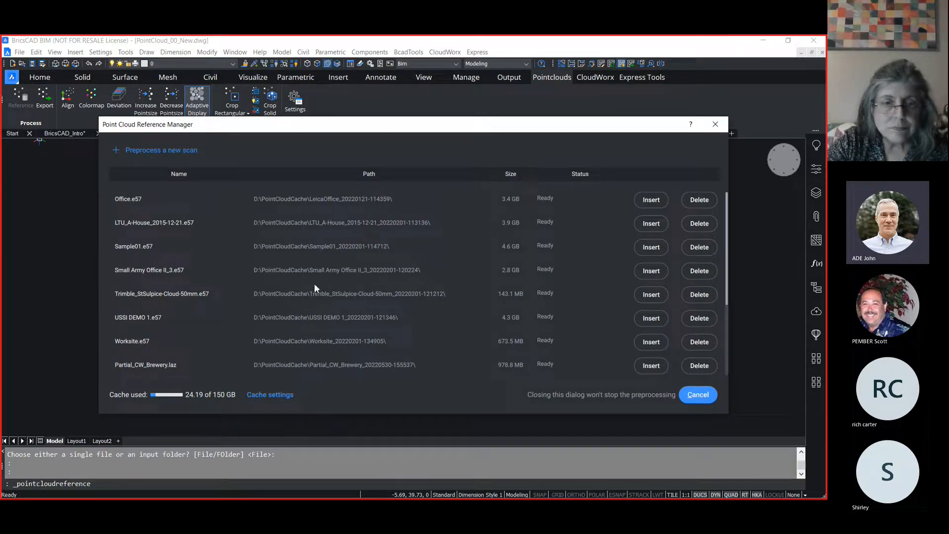
scroll(443, 309, down, 1)
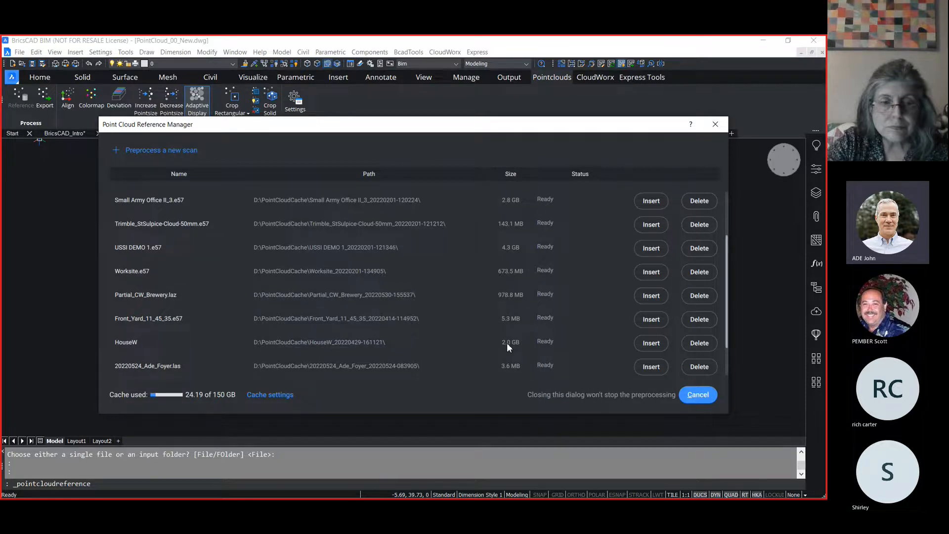
click(651, 343)
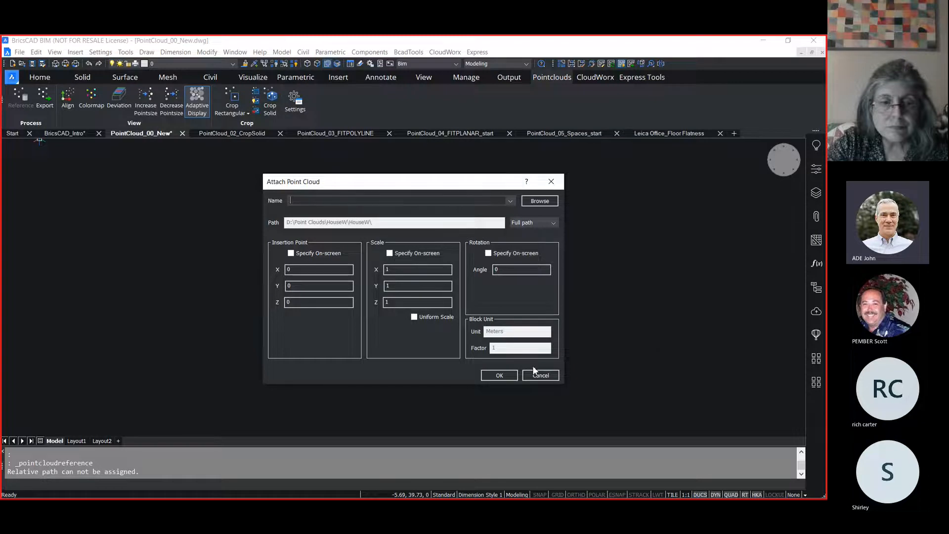
click(500, 373)
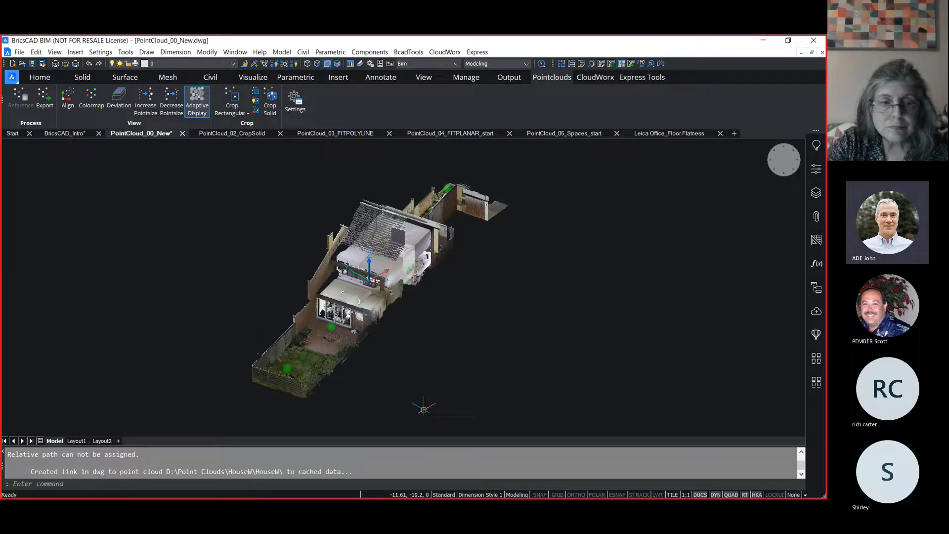
Call up the POINTCLOUDPOINTMAX setting that limits the number of displayed points
text(POINT)
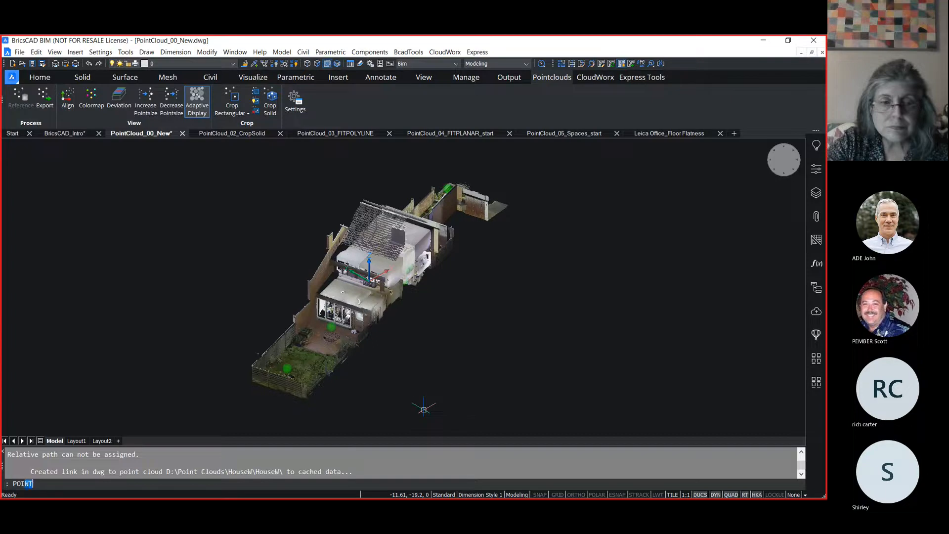
text(Cou)
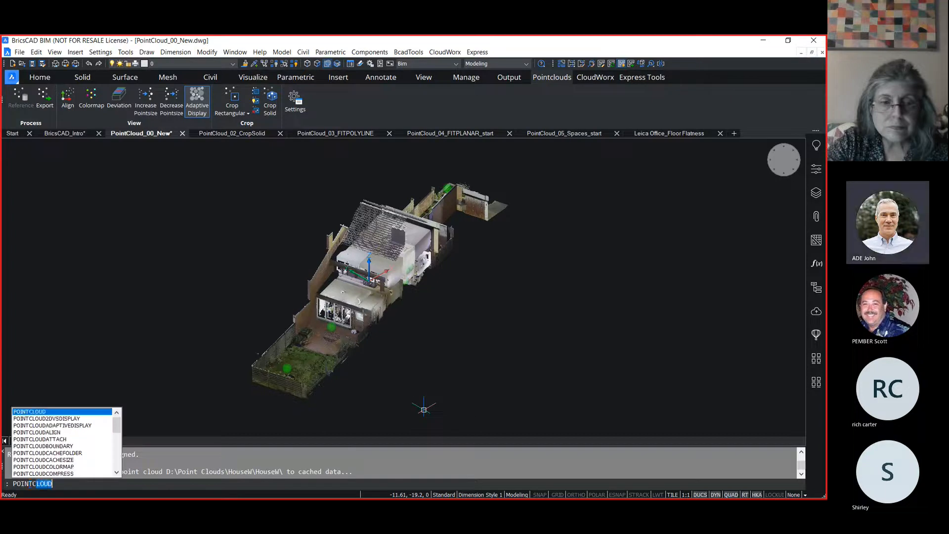
key(BackSpace)
key(BackSpace)
key(BackSpace)
text(CLOUDPOI)
key(Return)
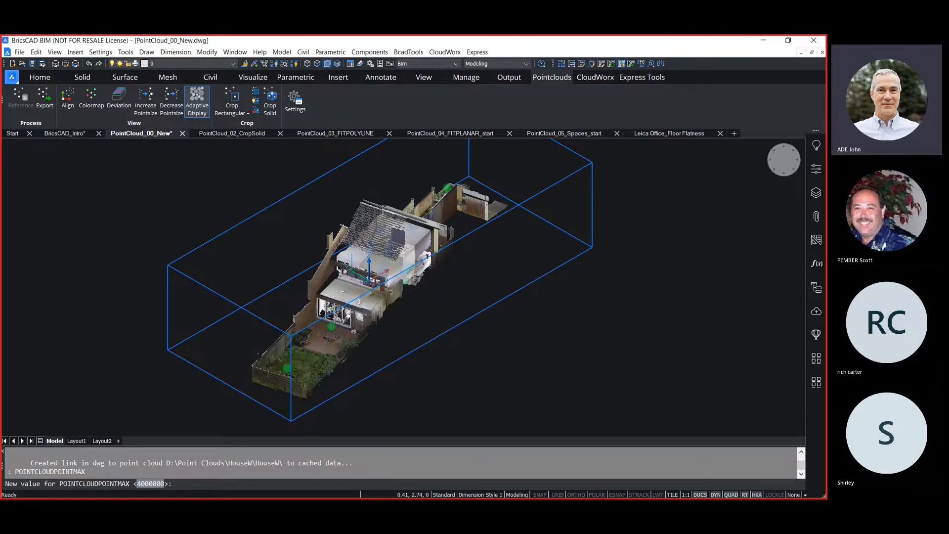
Turn off adaptive display for the point cloud, keep the point maximum at 4000000, and regenerate the close-up of the roof
scroll(360, 243, up, 8)
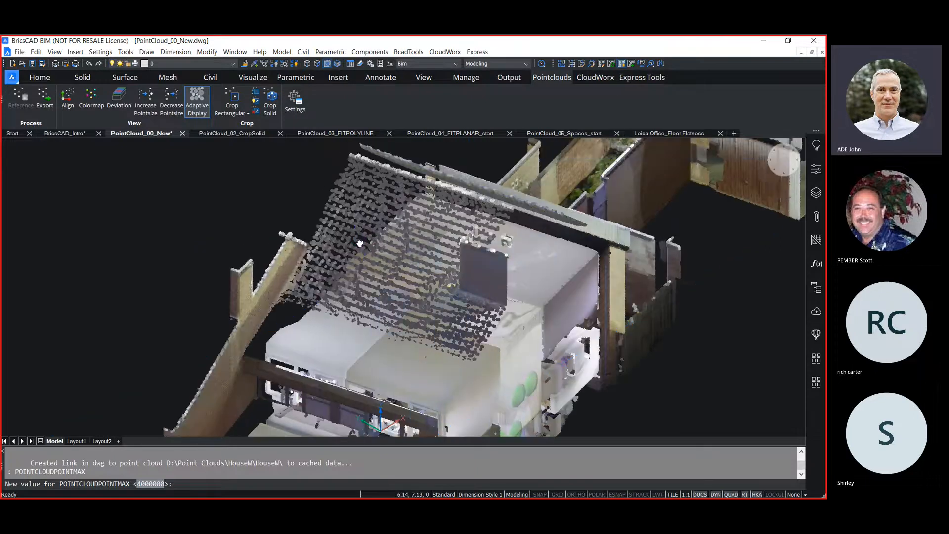
middle_drag(359, 243, 358, 266)
scroll(357, 266, up, 2)
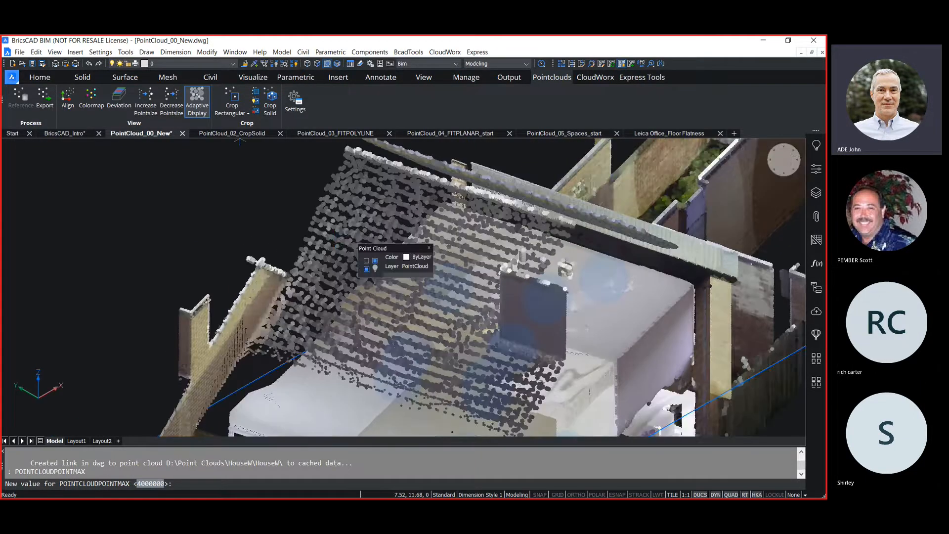
click(203, 108)
text(ré)
key(Return)
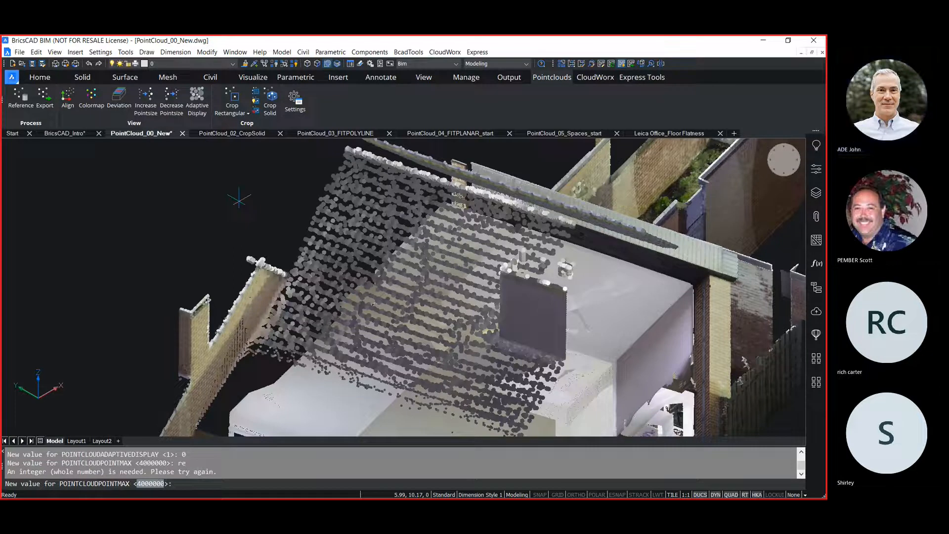
key(Return)
text(re)
key(Return)
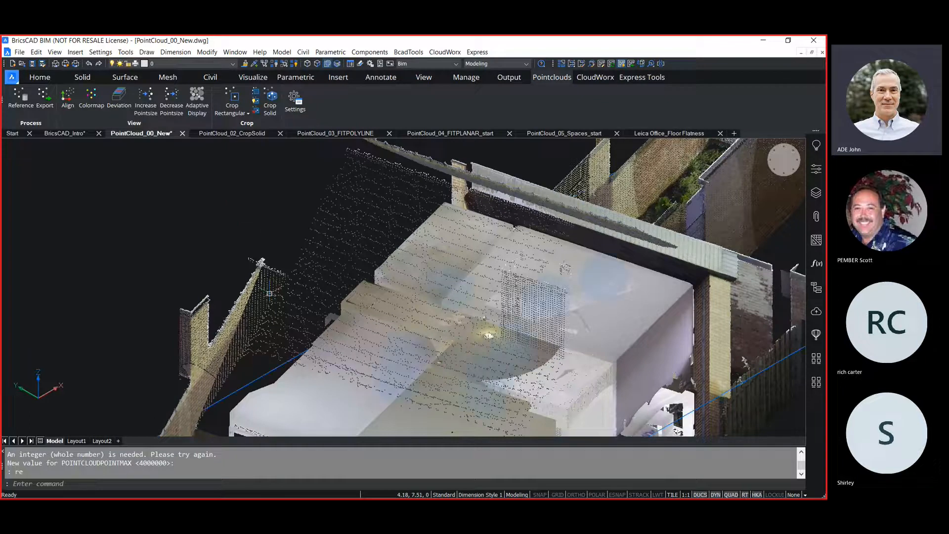
Increase the point cloud's point size to 5 and reduce it back to 2
mouse_move(230, 335)
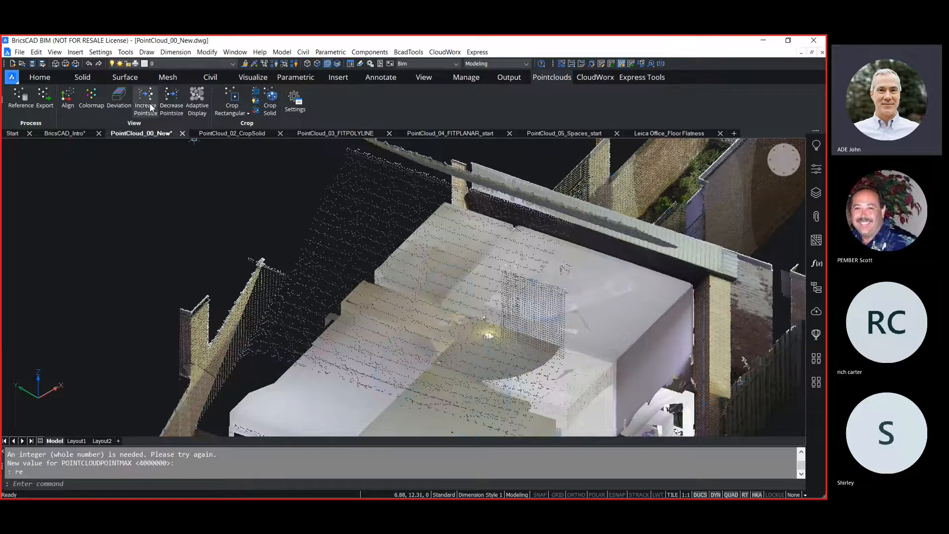
click(146, 99)
click(146, 99)
click(150, 108)
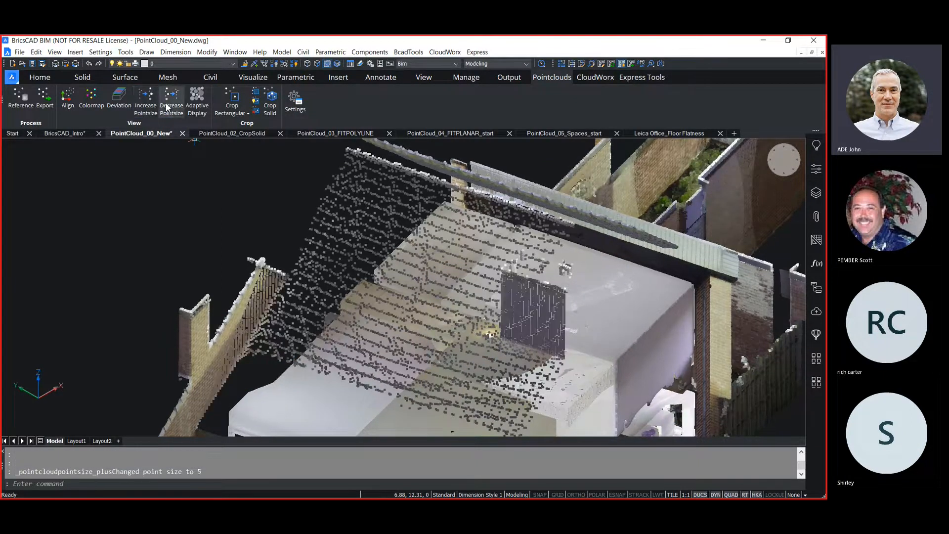
click(171, 99)
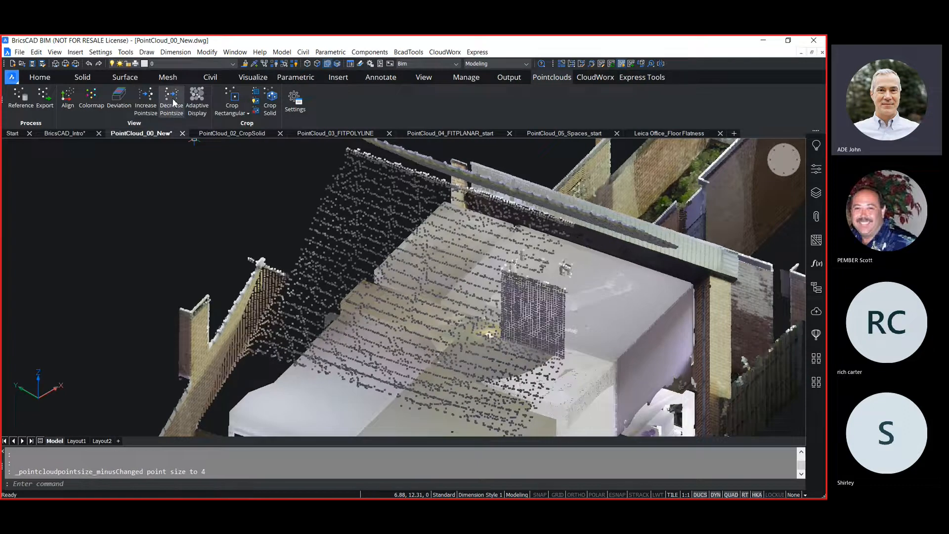
click(172, 99)
click(173, 101)
Turn adaptive point display on and regenerate the drawing
click(197, 99)
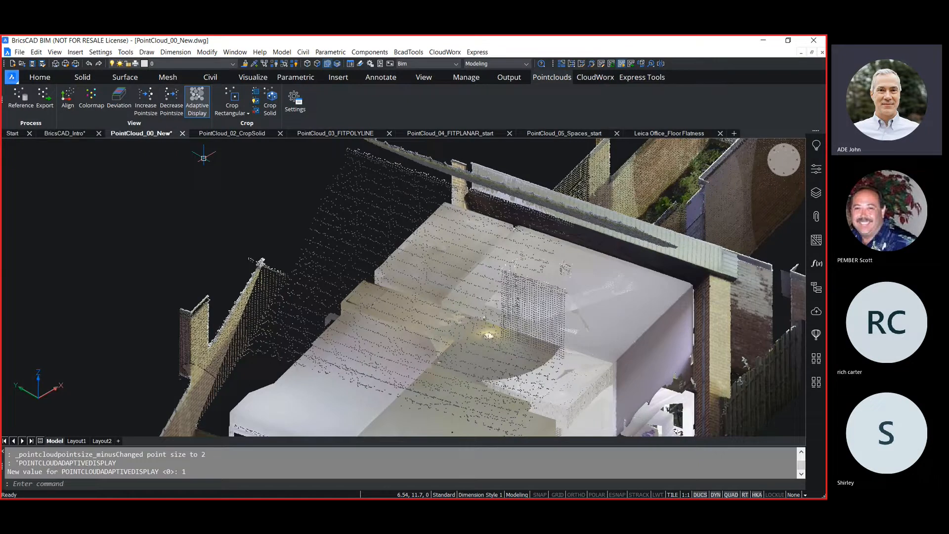
text(re)
key(Return)
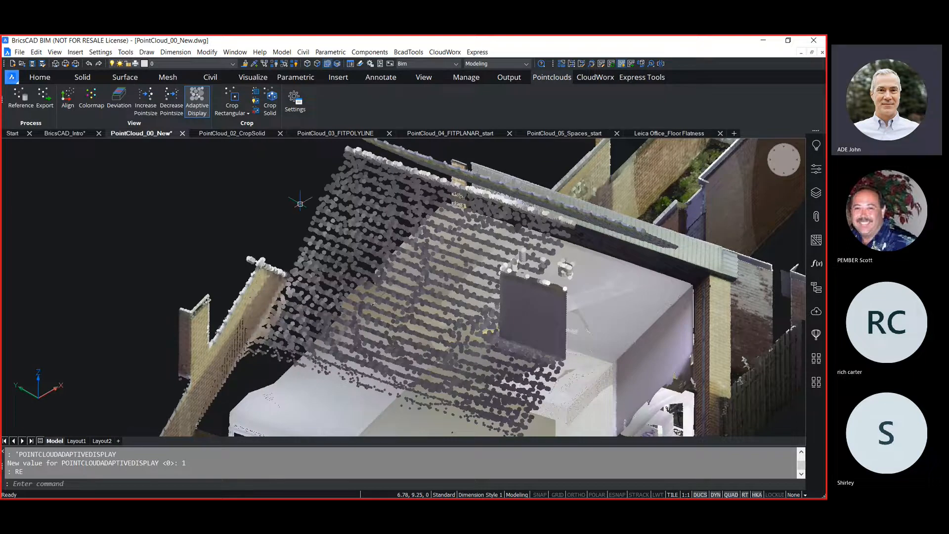
Align the house point cloud in Top view using a rectangular area containing its walls, and return to an isometric view
scroll(306, 228, down, 5)
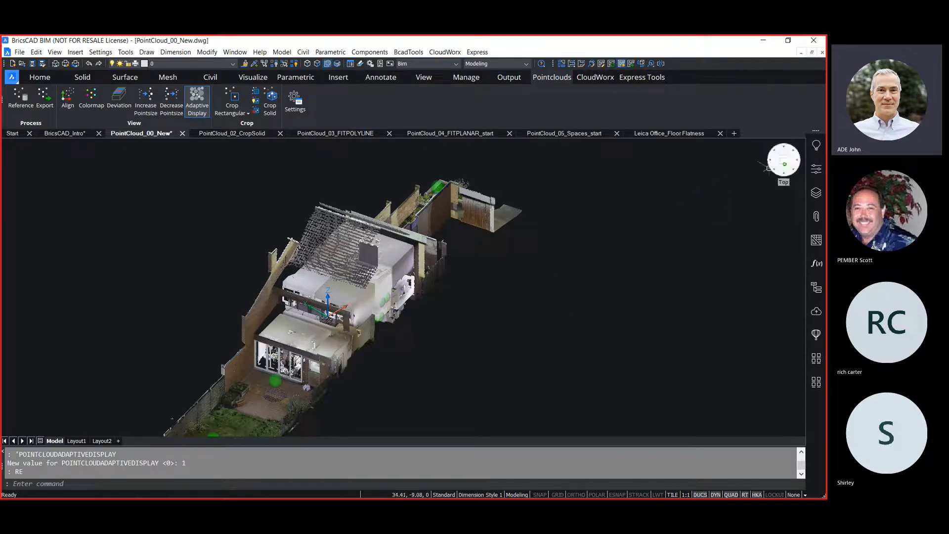
click(768, 167)
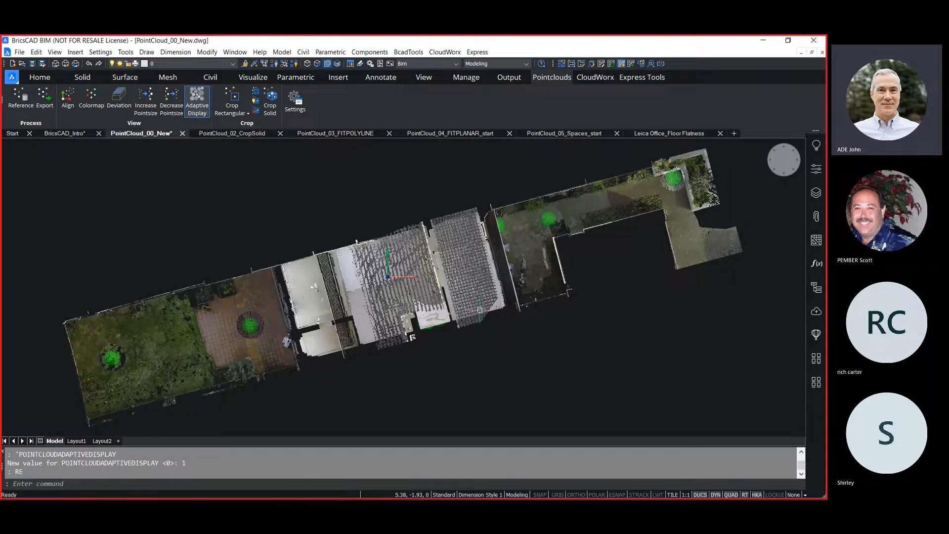
click(72, 107)
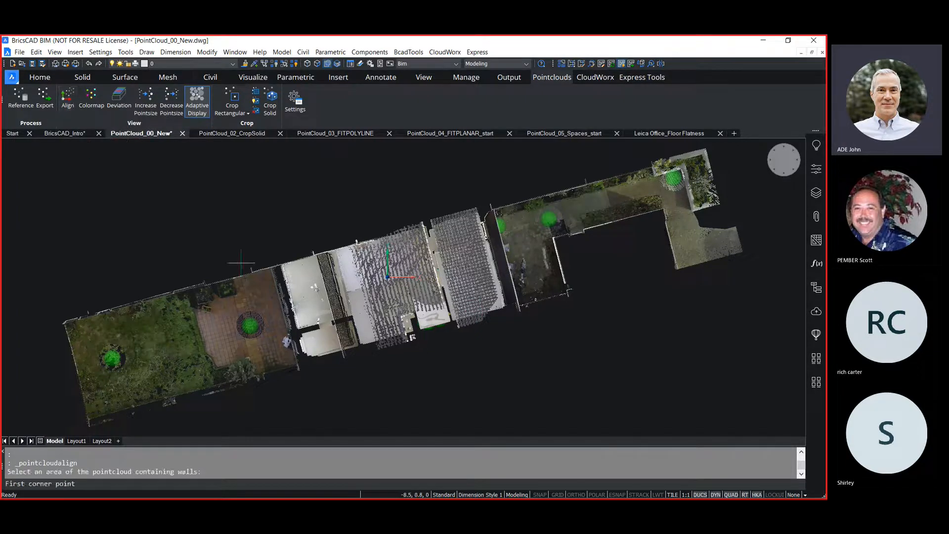
click(243, 279)
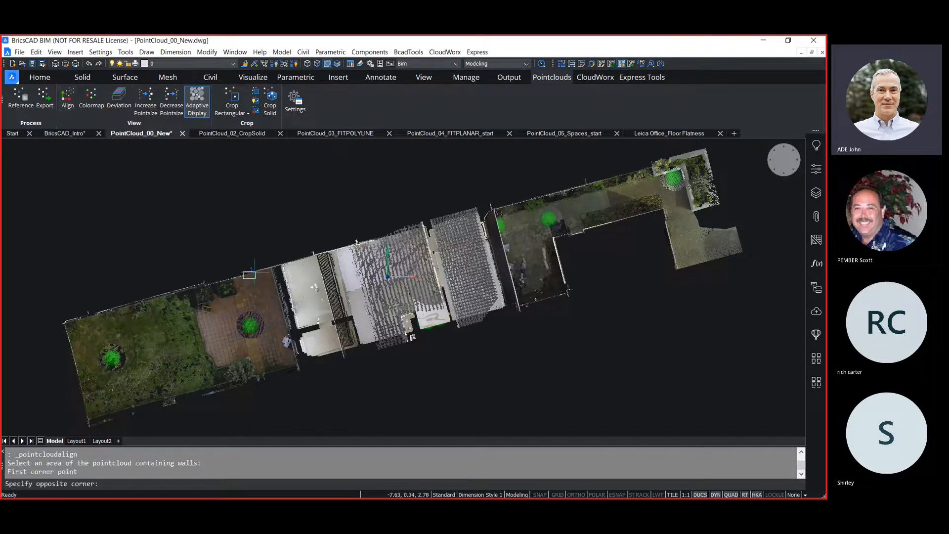
click(377, 233)
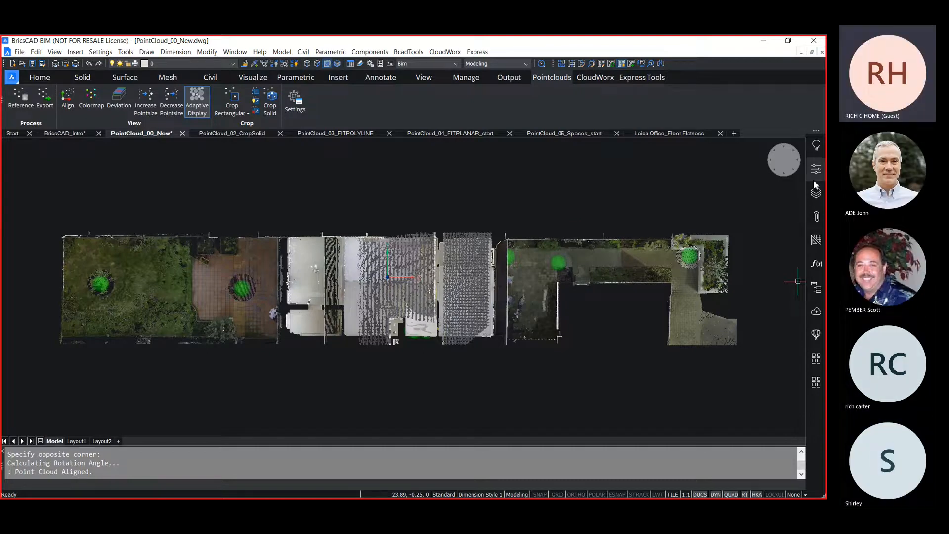
click(795, 174)
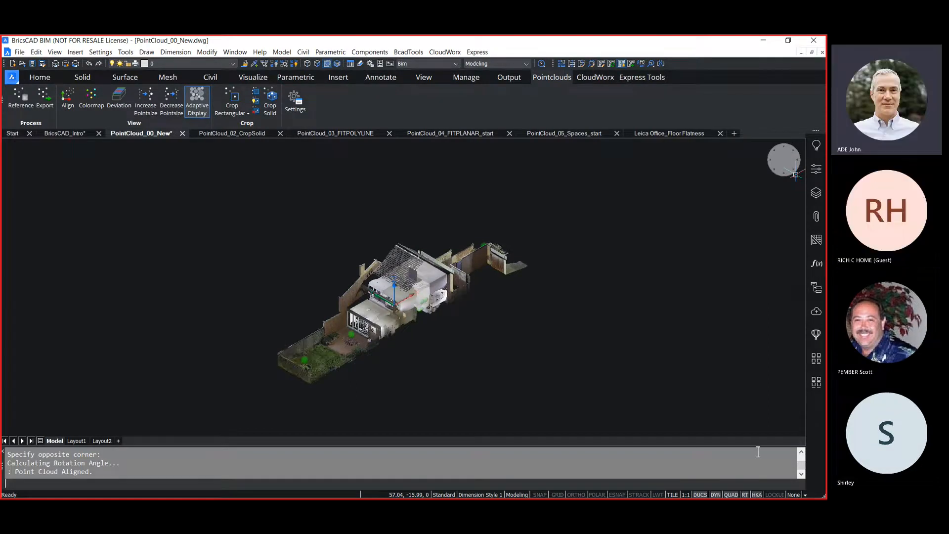
Colour the house point cloud by Elevation using the Spectrum colour map
scroll(447, 356, up, 3)
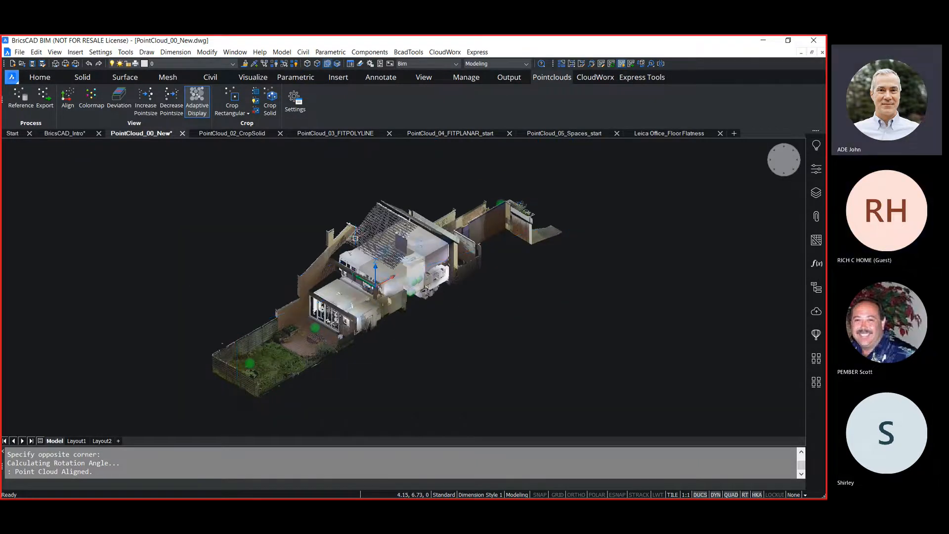
scroll(355, 239, up, 2)
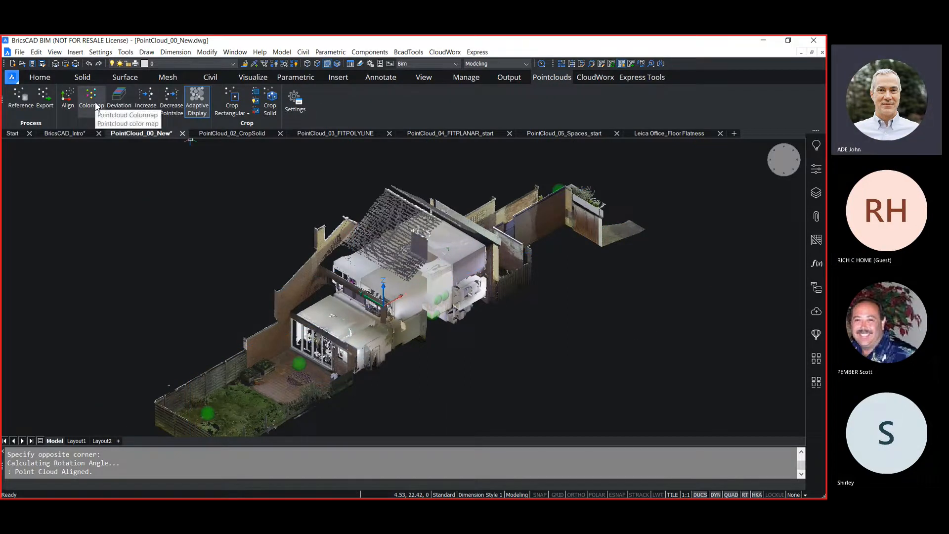
click(97, 106)
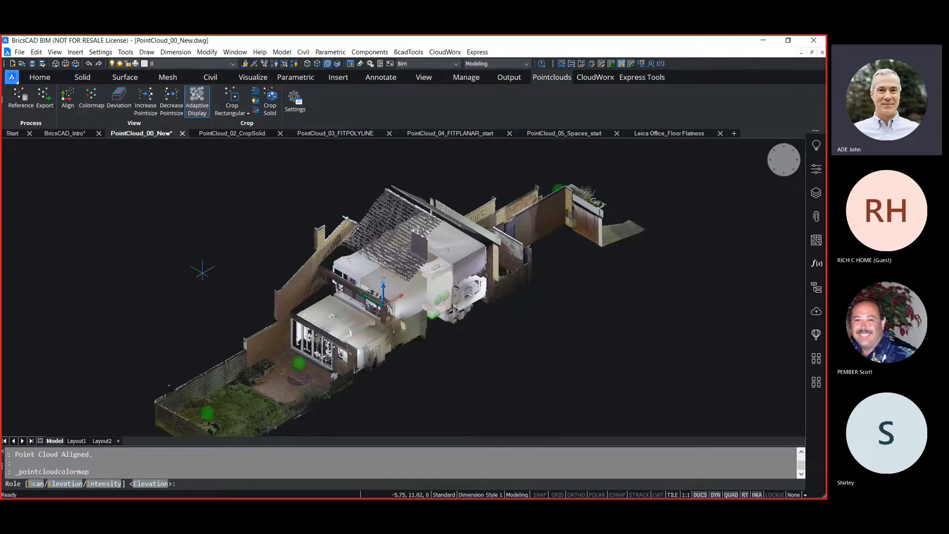
key(Return)
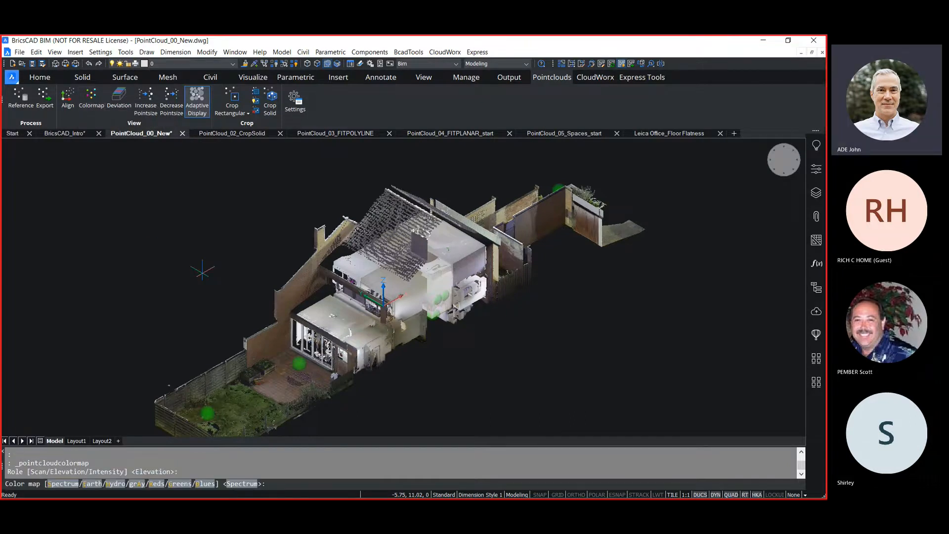
key(Return)
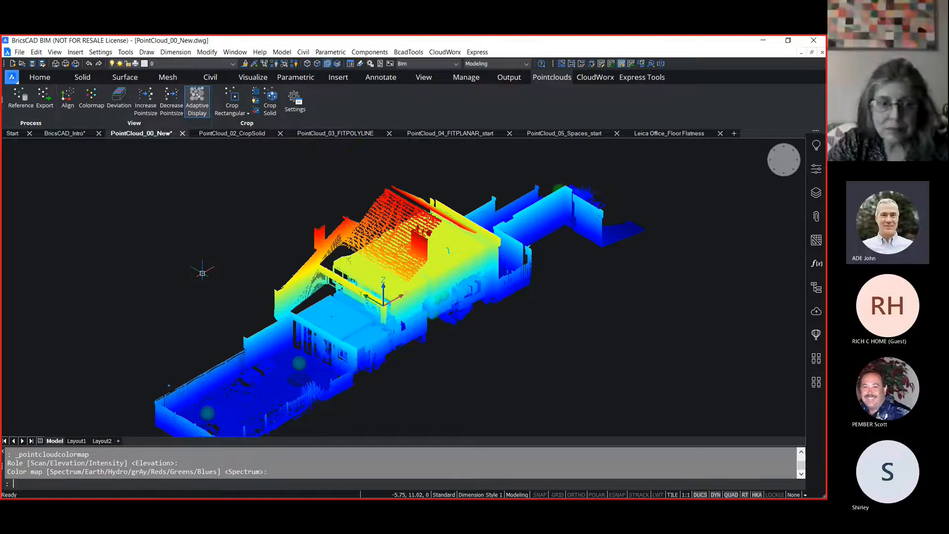
Recolour the point cloud by Intensity using the Reds colour map with scaling set to None
key(Return)
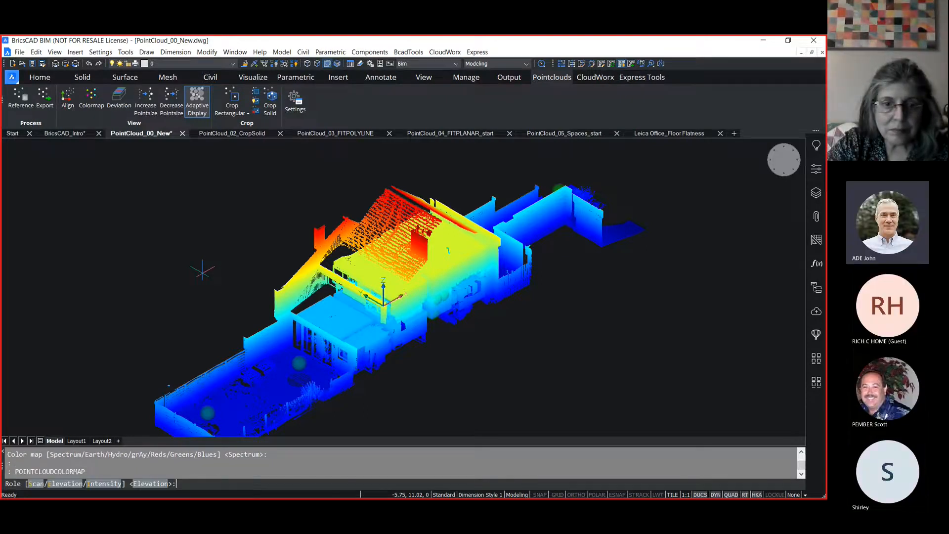
text(i)
key(Return)
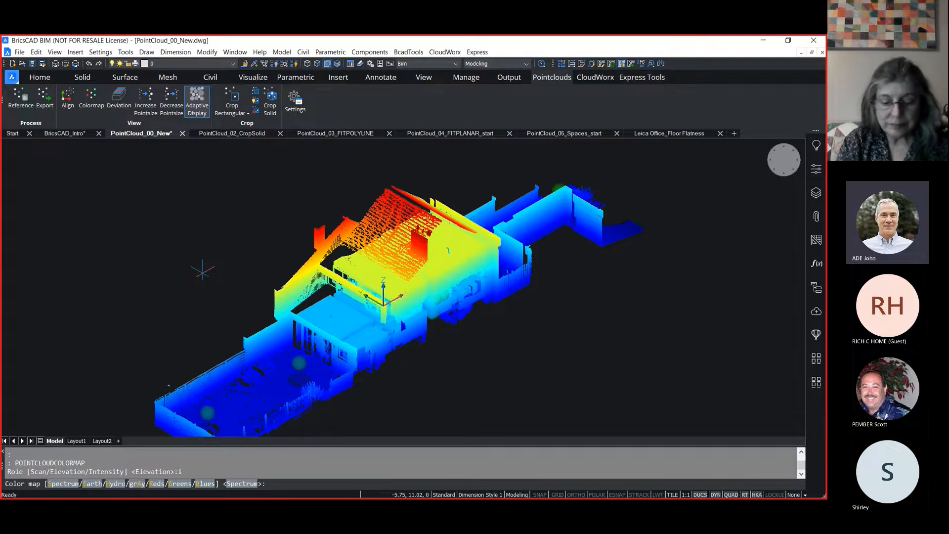
text(r)
key(Return)
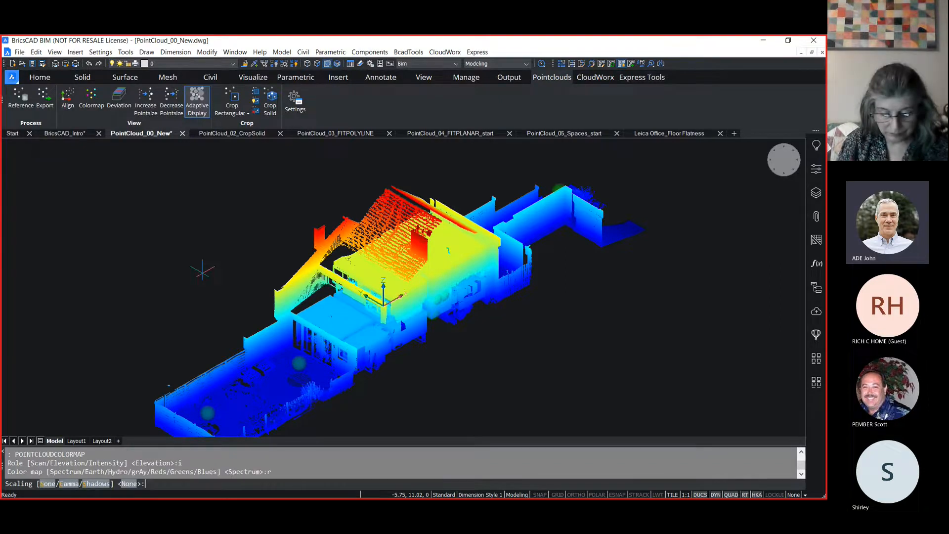
key(Return)
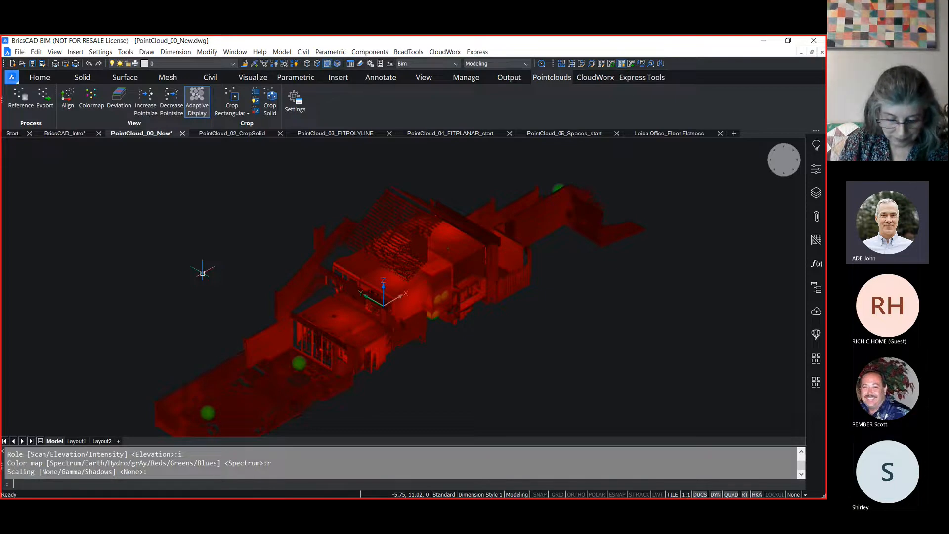
Return the point cloud's colouring to its original Scan colours
key(Return)
text(s)
key(Return)
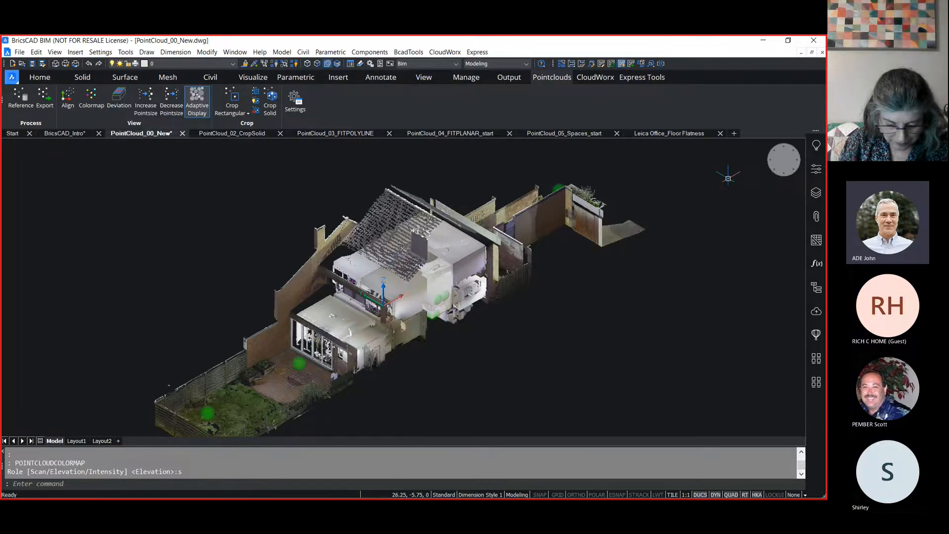
In Front view, crop the point cloud with a rectangle around the garden fence end, keep the outside points, and return to an isometric view
click(786, 177)
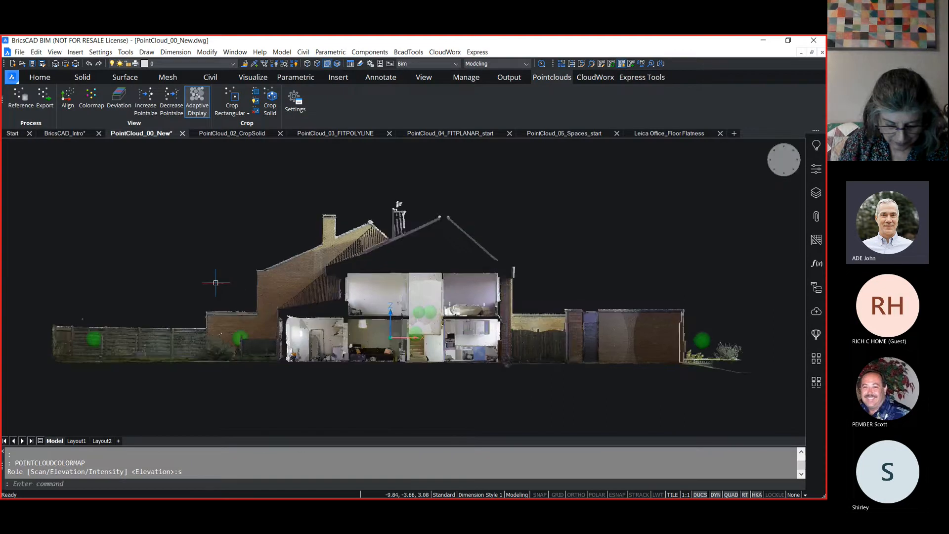
middle_drag(216, 284, 237, 284)
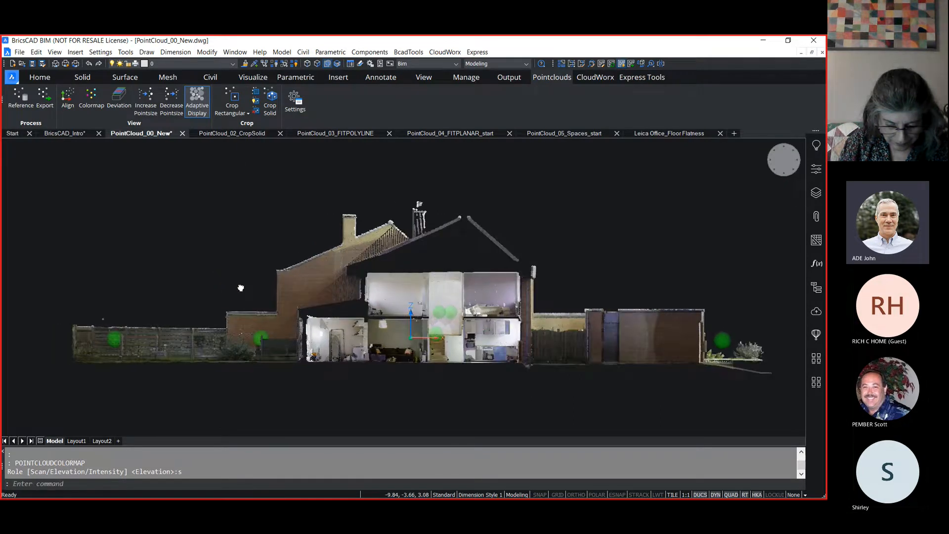
click(235, 102)
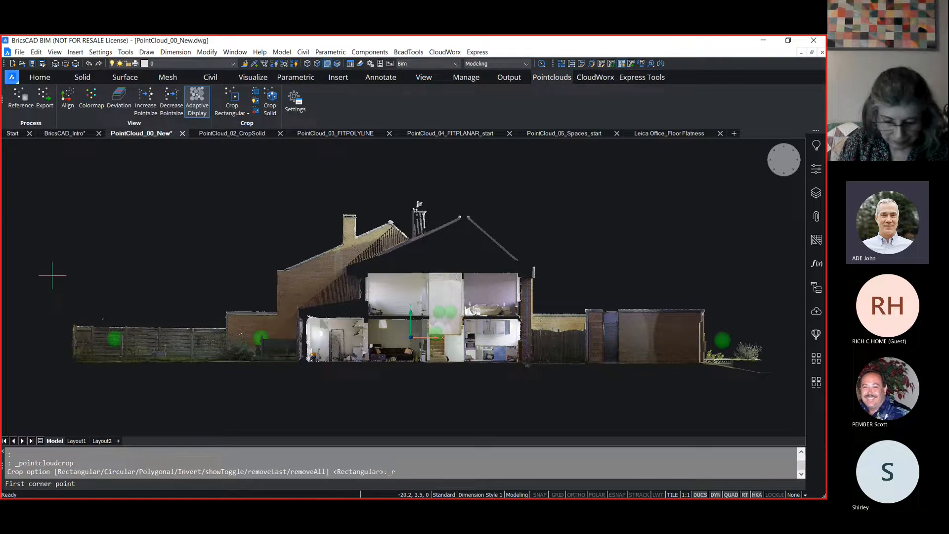
click(53, 274)
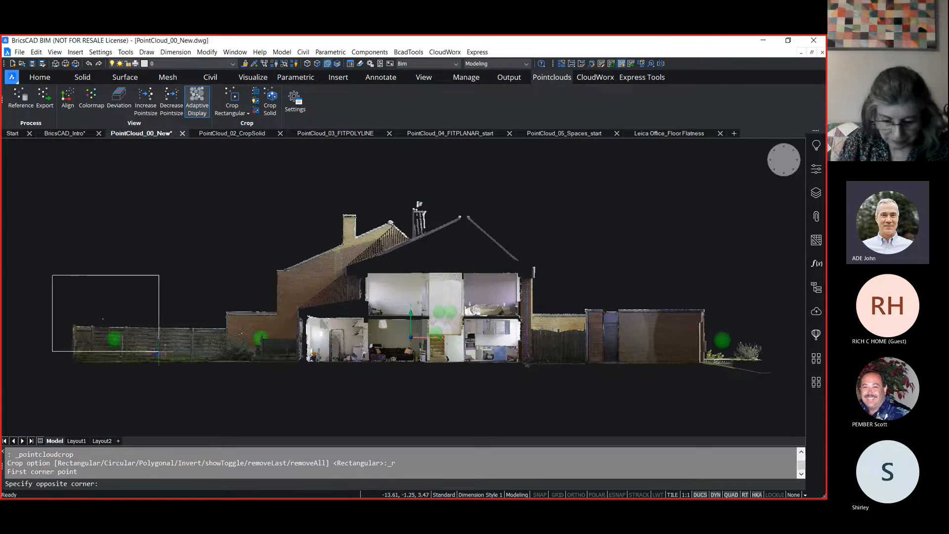
click(226, 395)
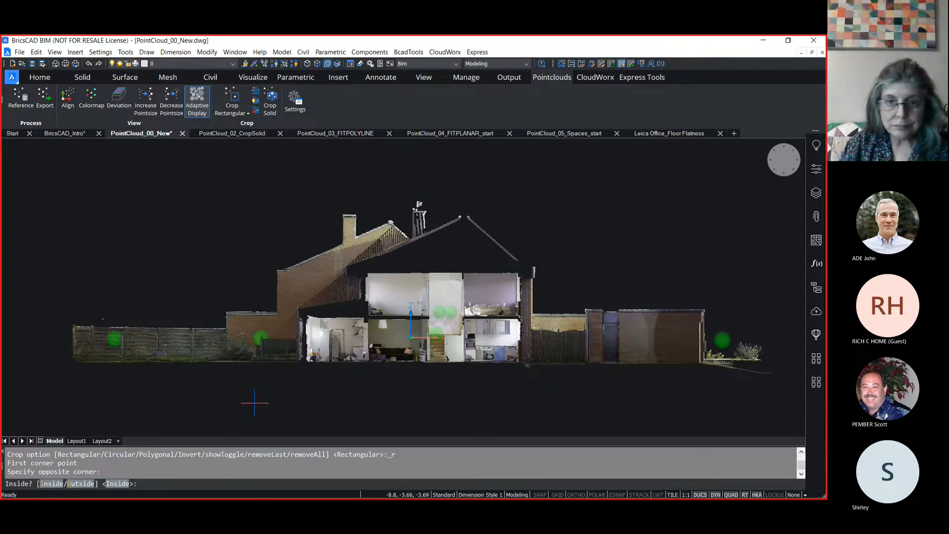
text(o)
key(Return)
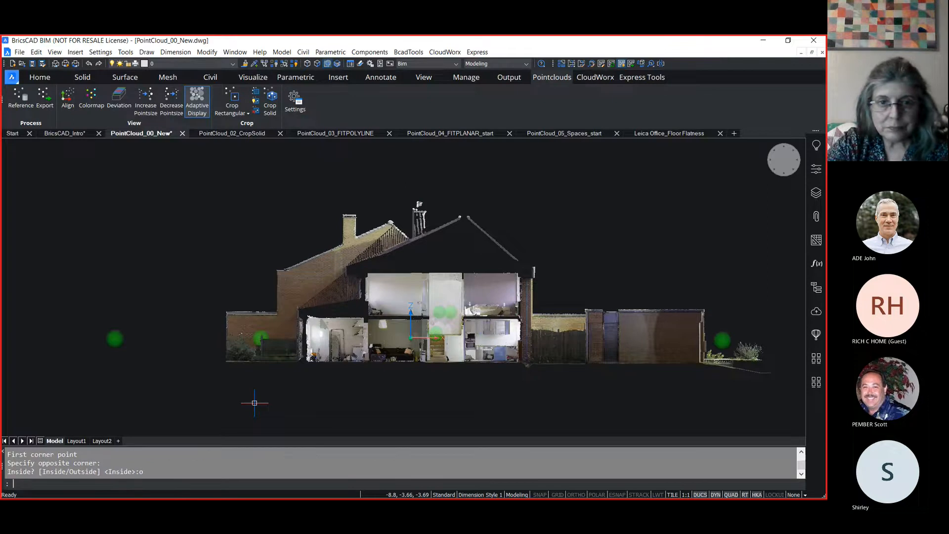
click(770, 169)
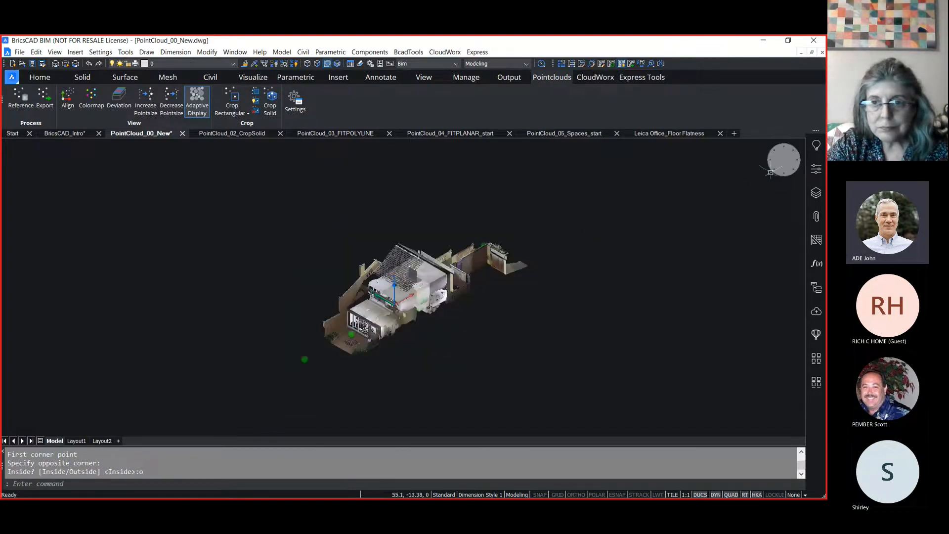
Toggle the point cloud's crop display off and on again, and remove all crops from the cloud
click(418, 280)
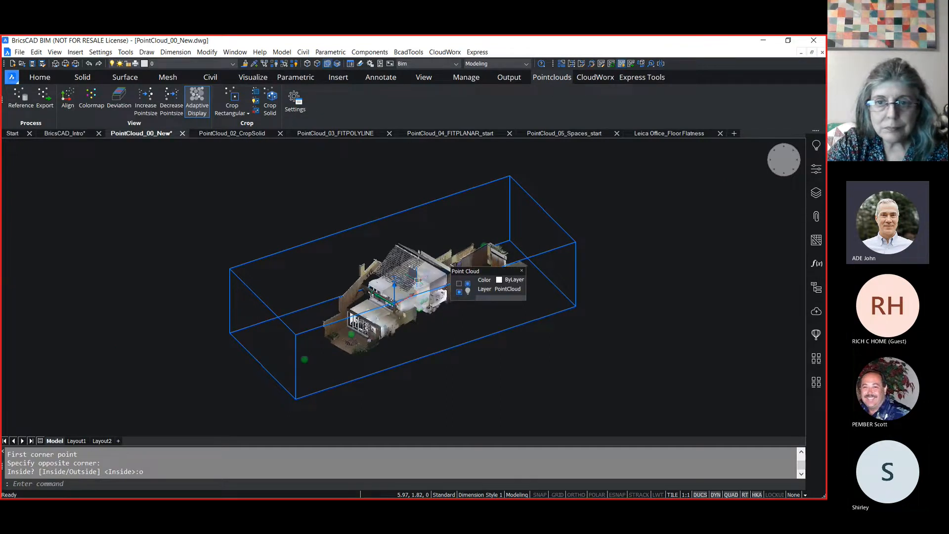
scroll(417, 280, up, 3)
scroll(417, 280, down, 2)
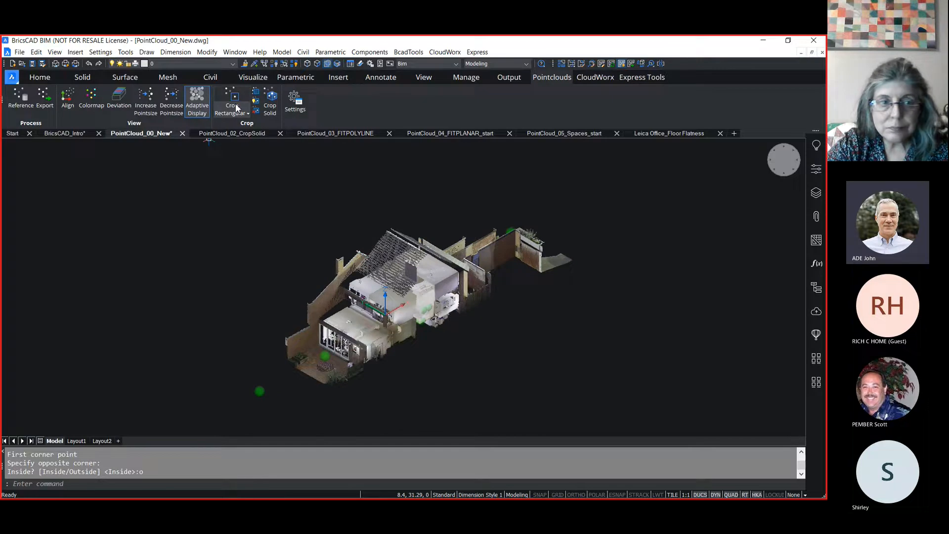
click(256, 102)
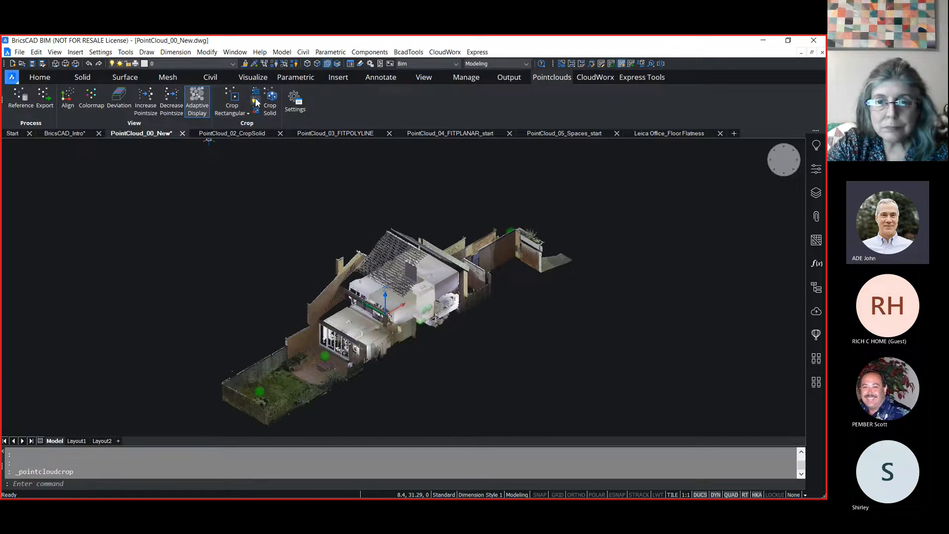
click(256, 102)
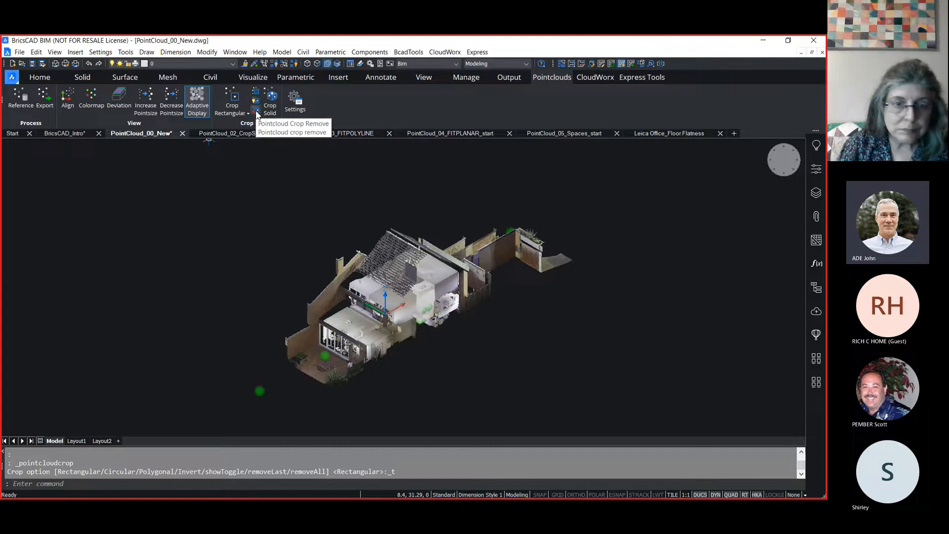
click(257, 112)
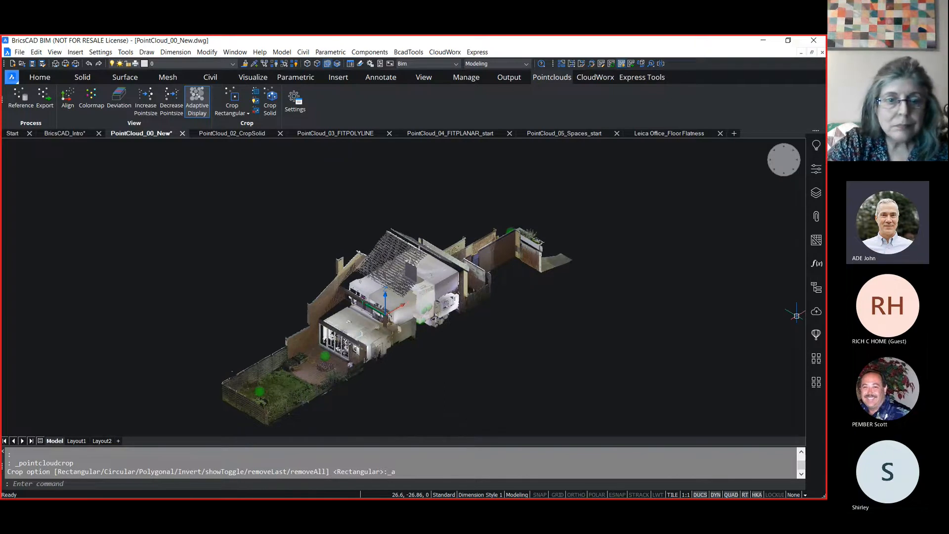
Turn off the point cloud nearest point snap and draw a solid box through the house with a base about 9.4 by 3.8
right_click(618, 495)
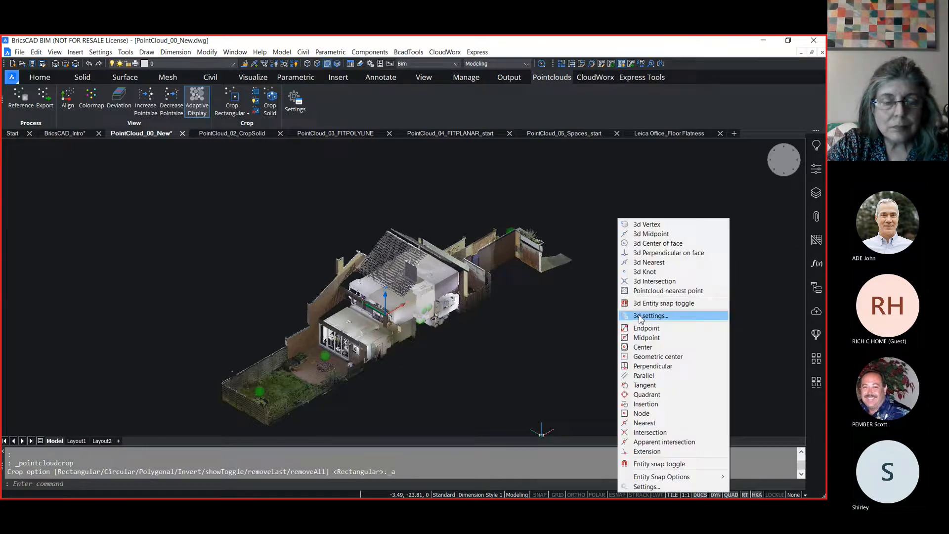
click(627, 292)
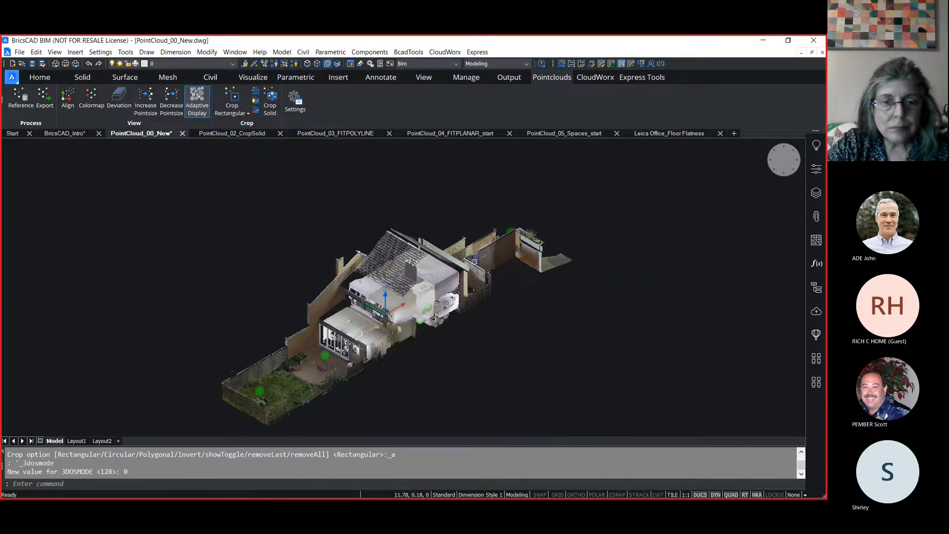
click(81, 78)
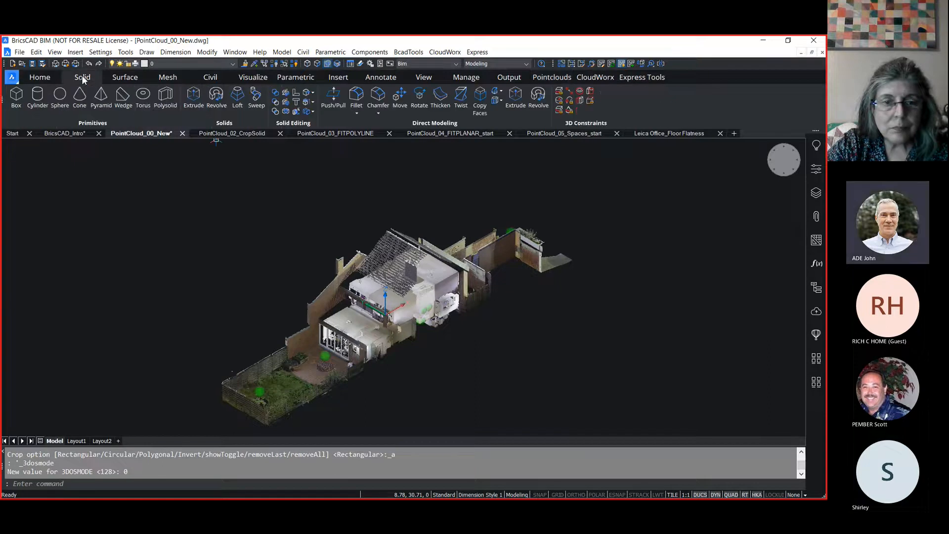
click(17, 95)
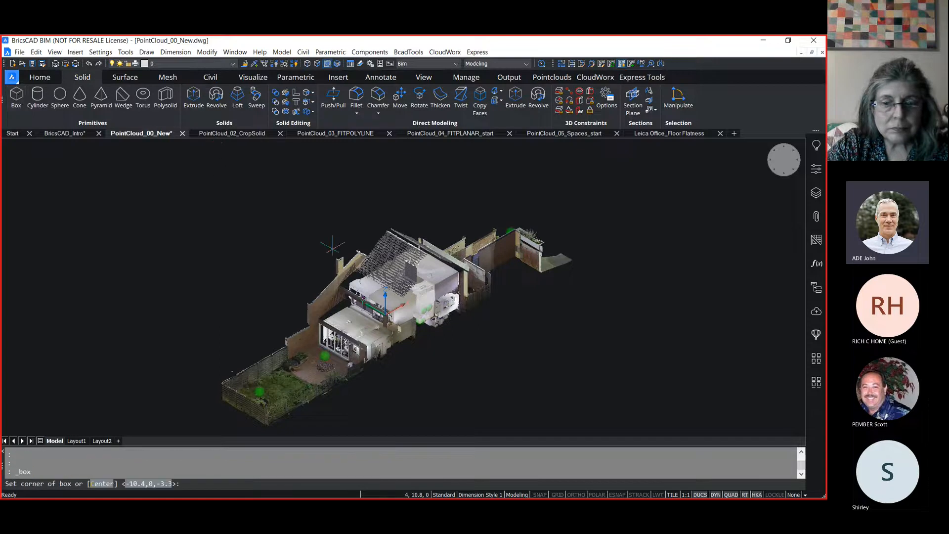
click(415, 346)
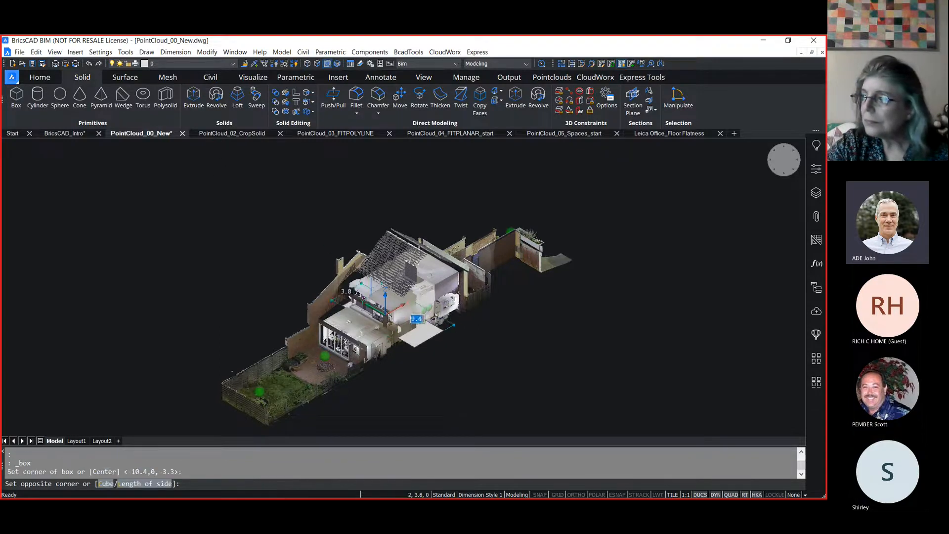
click(463, 320)
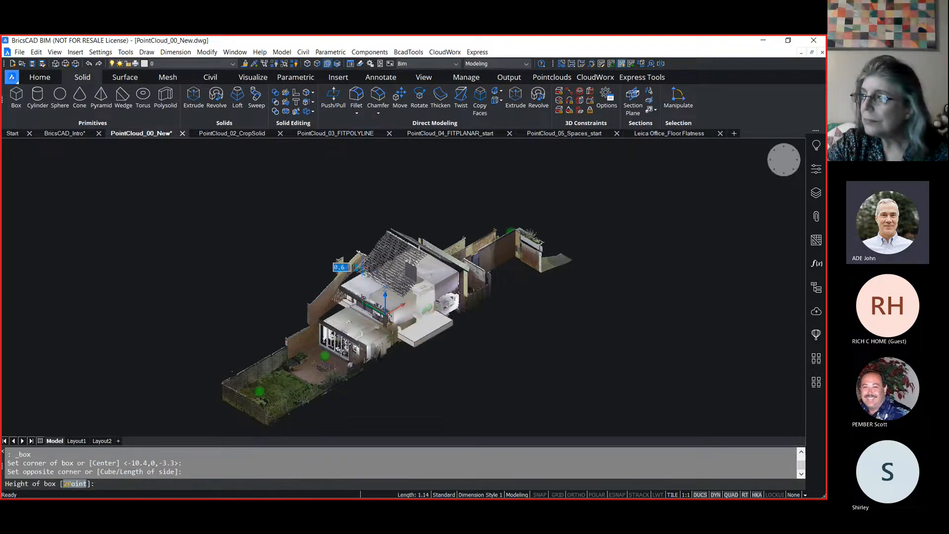
click(357, 231)
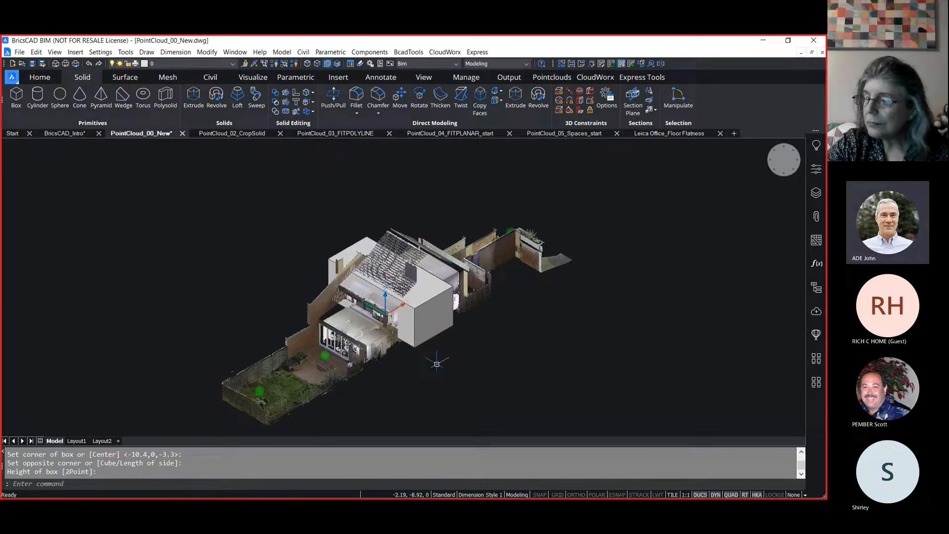
Crop the point cloud with the solid box, keeping only the points inside it
scroll(411, 350, up, 2)
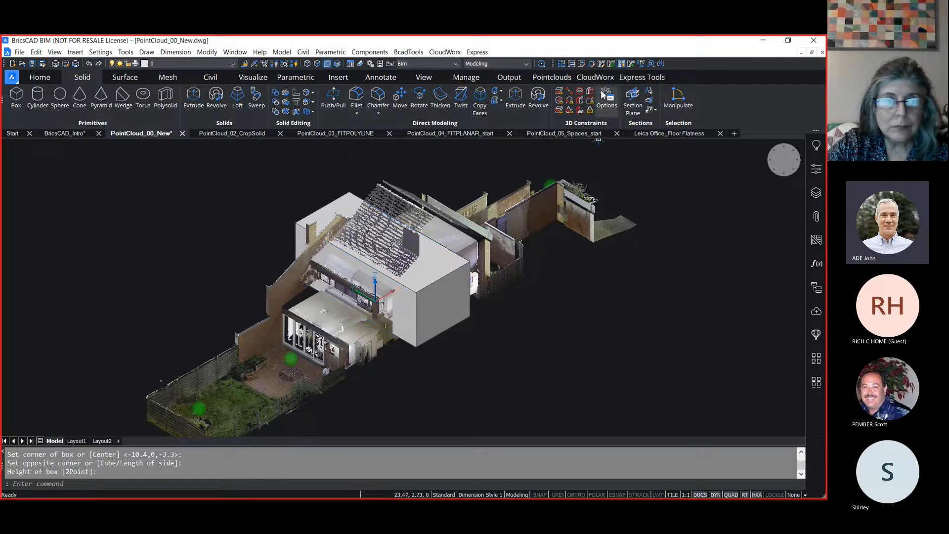
click(564, 77)
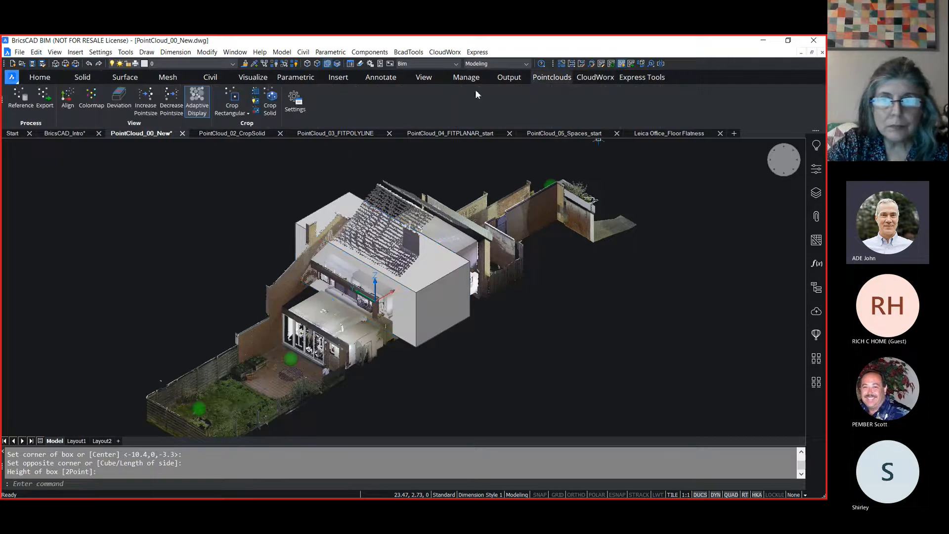
click(270, 103)
click(452, 302)
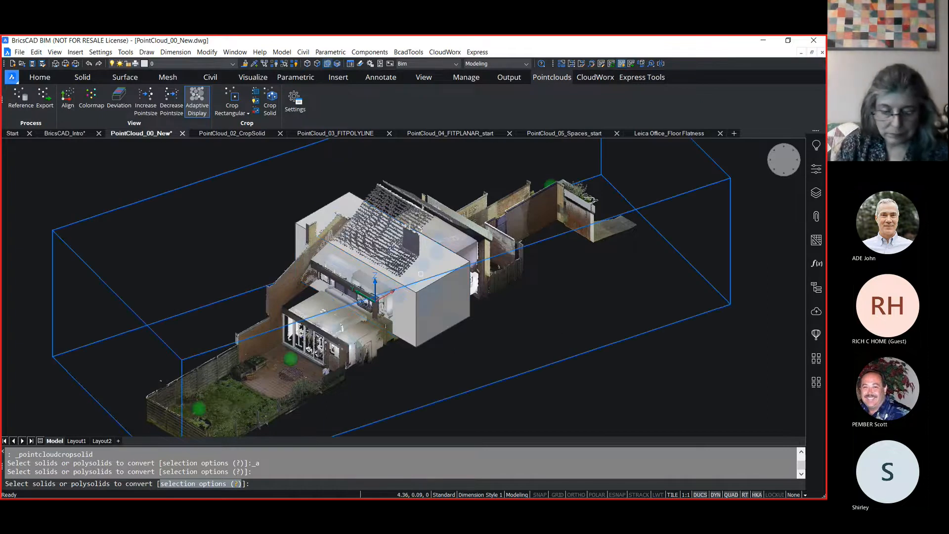
click(426, 268)
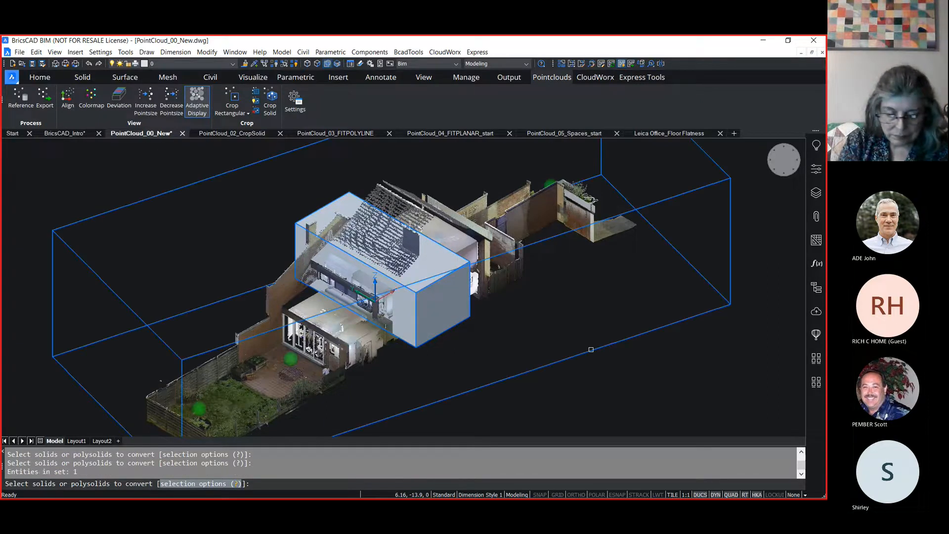
key(Return)
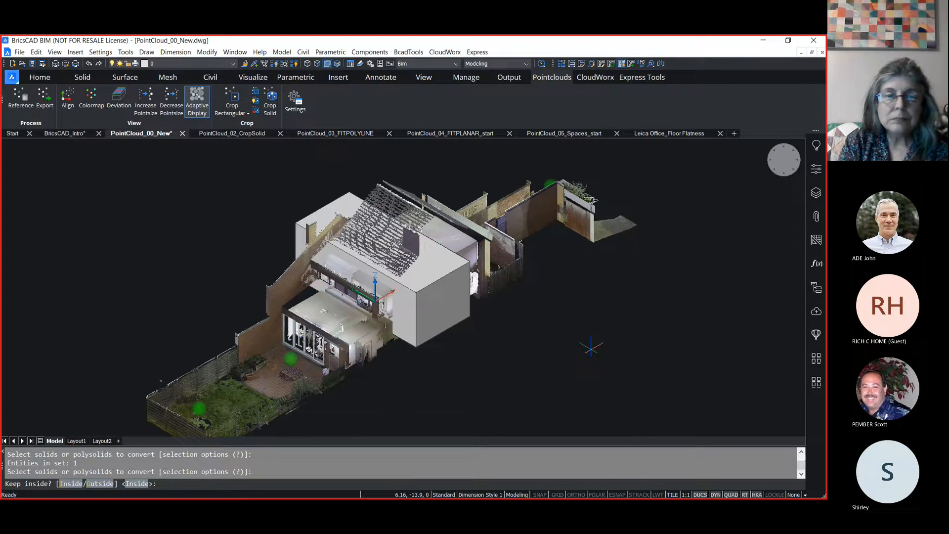
key(Return)
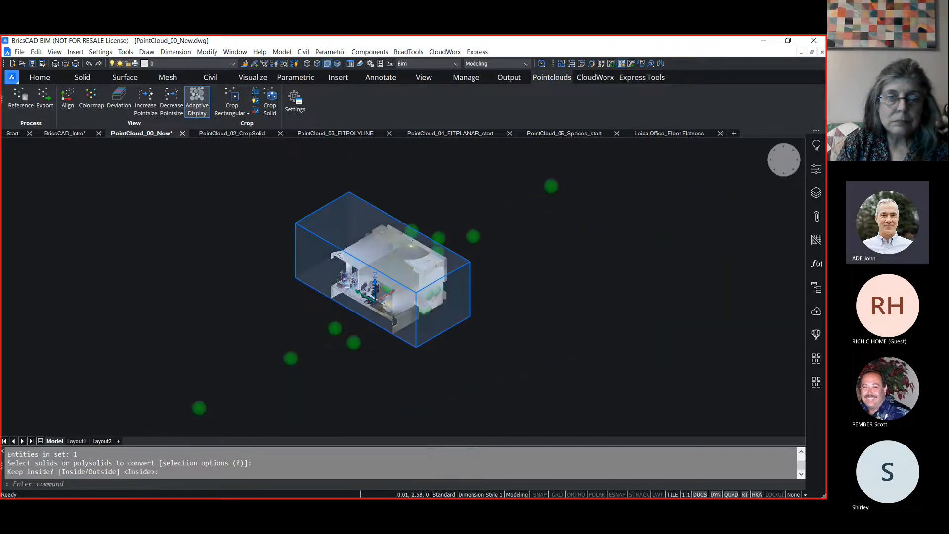
Push/Pull the crop box's bottom face about 1.6 downward so the crop includes the house's lower floor
mouse_move(348, 286)
scroll(394, 243, up, 3)
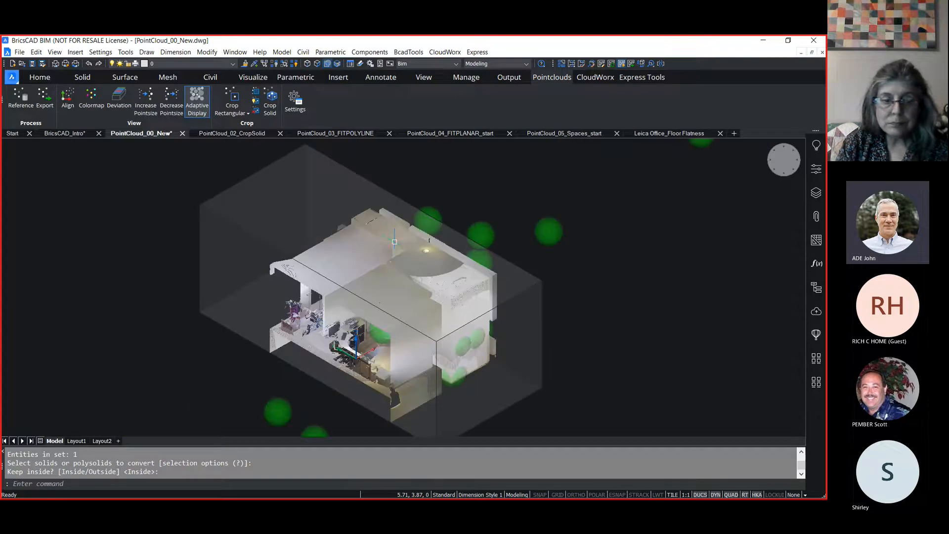
middle_drag(395, 317, 385, 283)
middle_drag(398, 338, 433, 323)
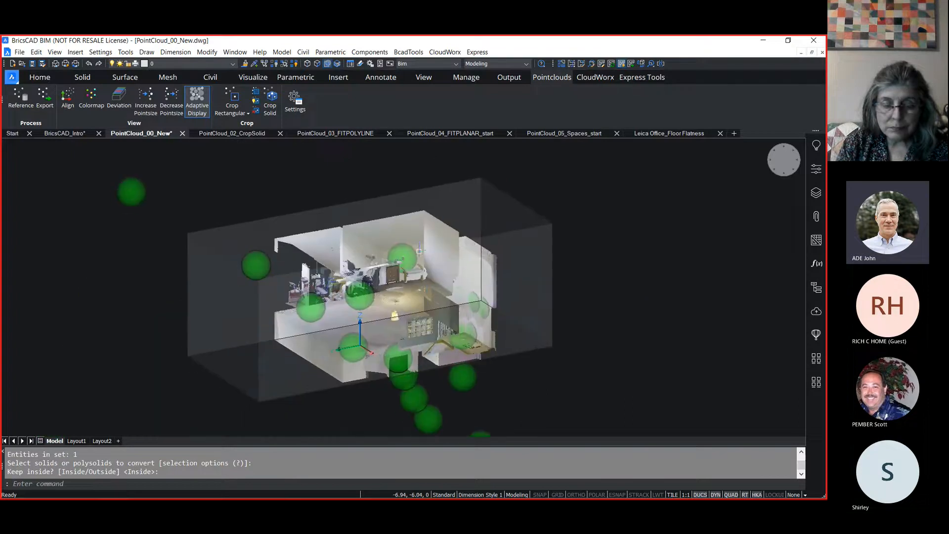
mouse_move(450, 317)
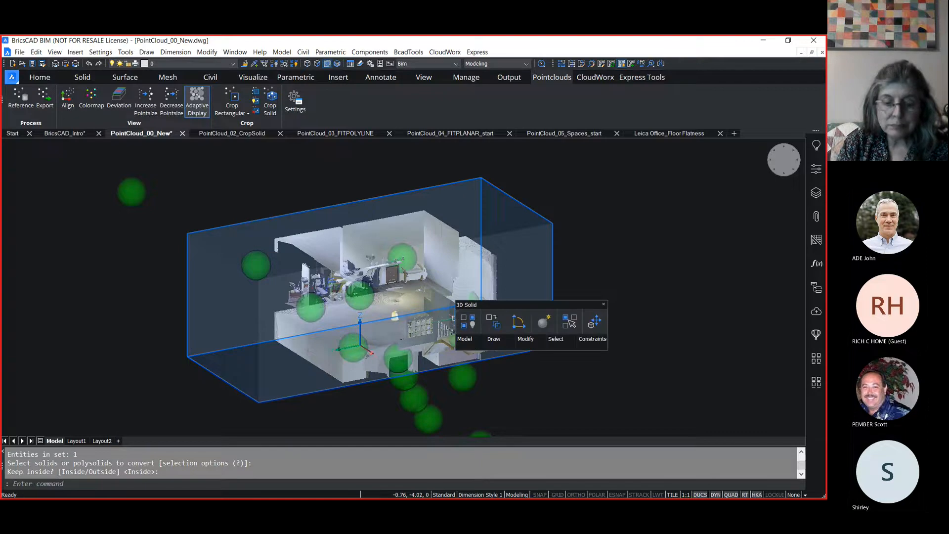
key(Tab)
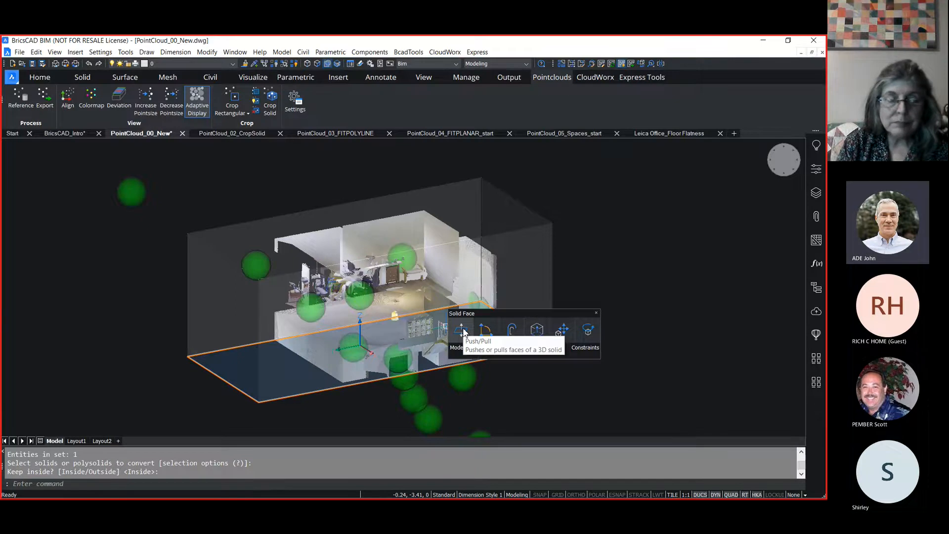
click(461, 330)
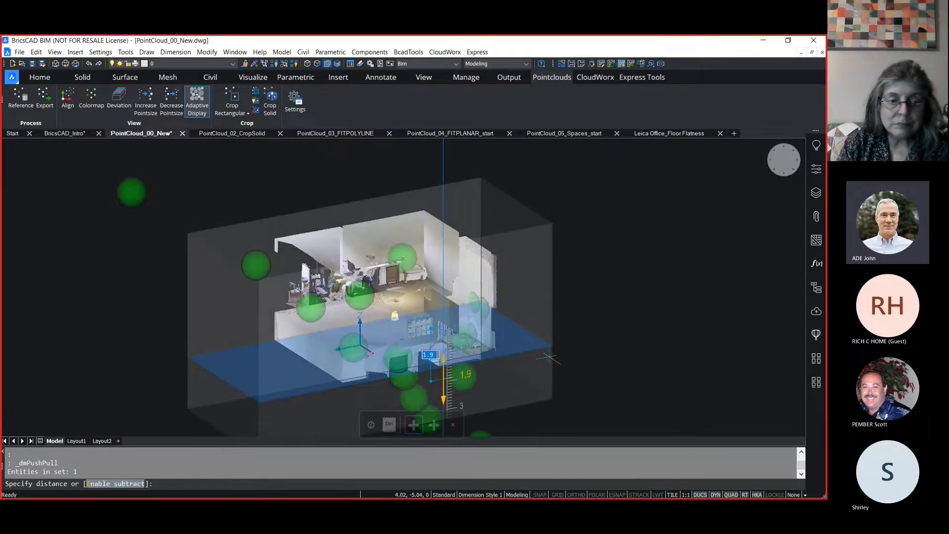
click(587, 345)
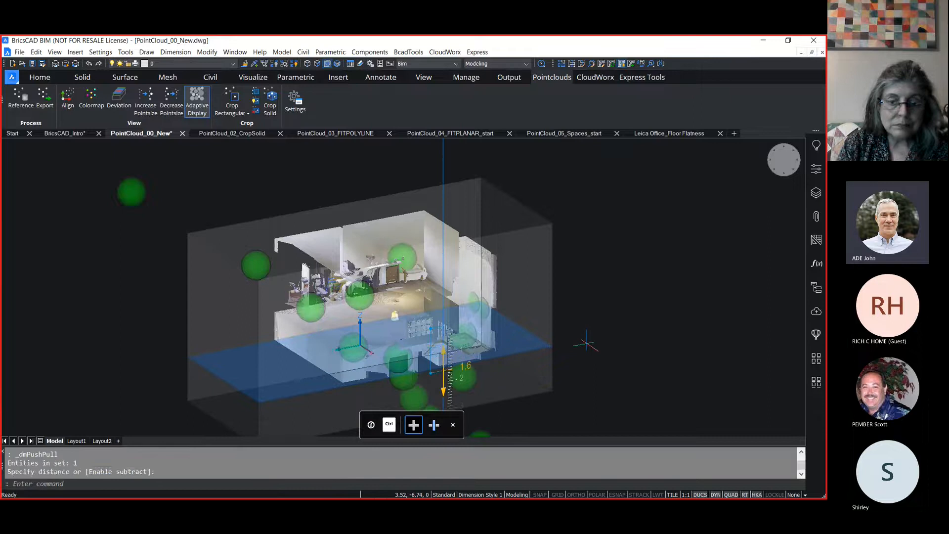
Push/Pull the crop box's long garden-side face about 2 inward to narrow the cropped slice
mouse_move(449, 206)
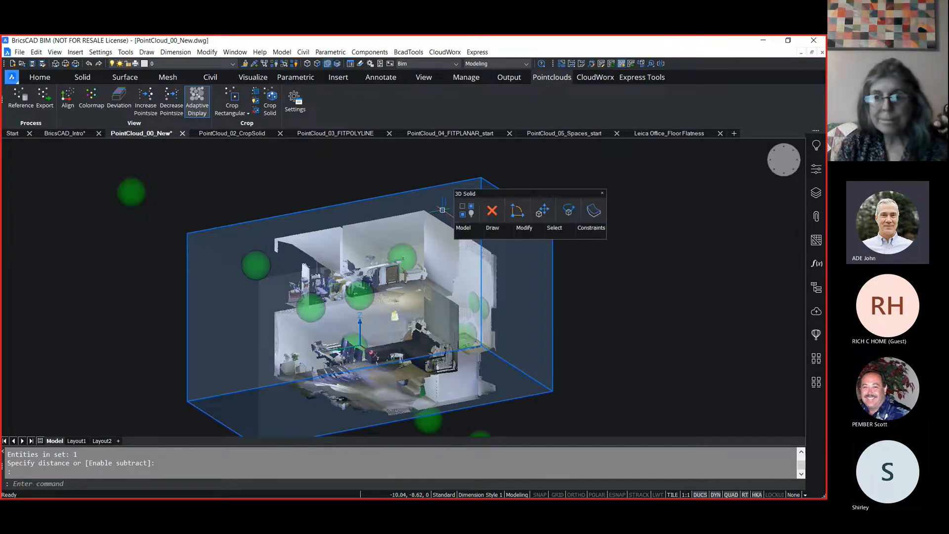
click(487, 213)
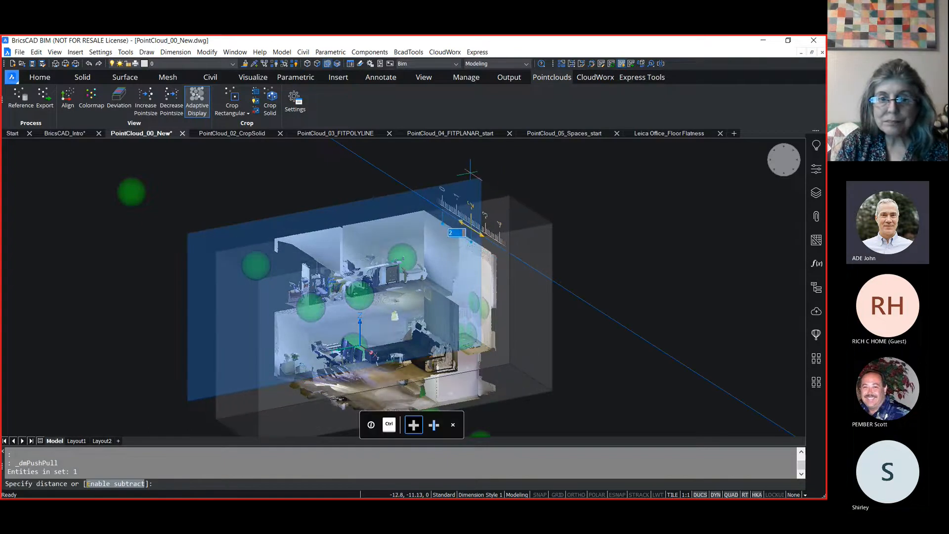
click(472, 241)
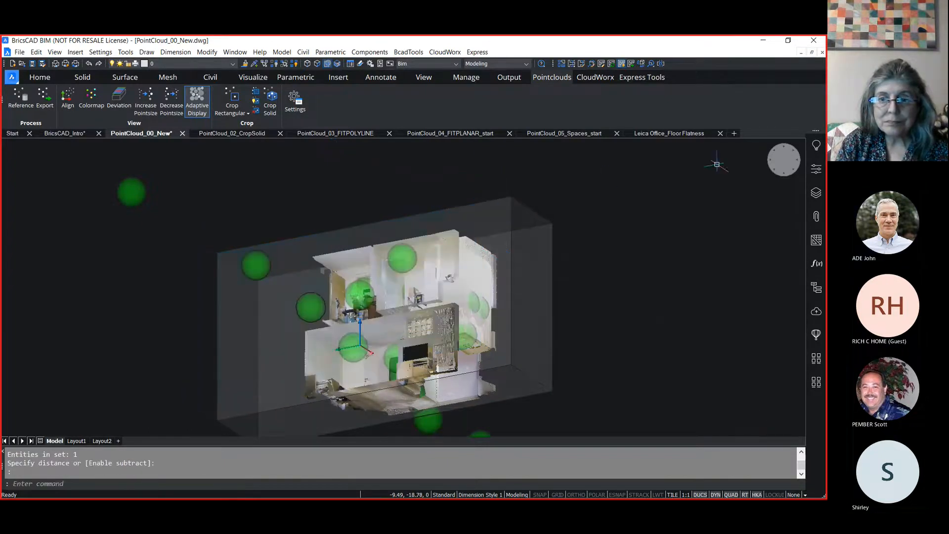
Slide the crop box with the manipulator about 4.7 toward the garden, and move it back through the house in the opposite direction
click(771, 168)
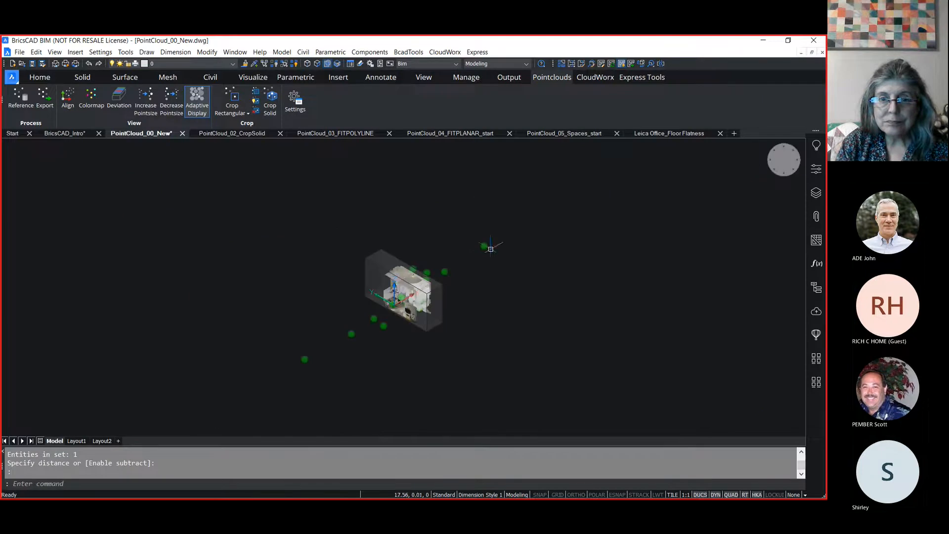
scroll(415, 301, up, 4)
mouse_move(446, 297)
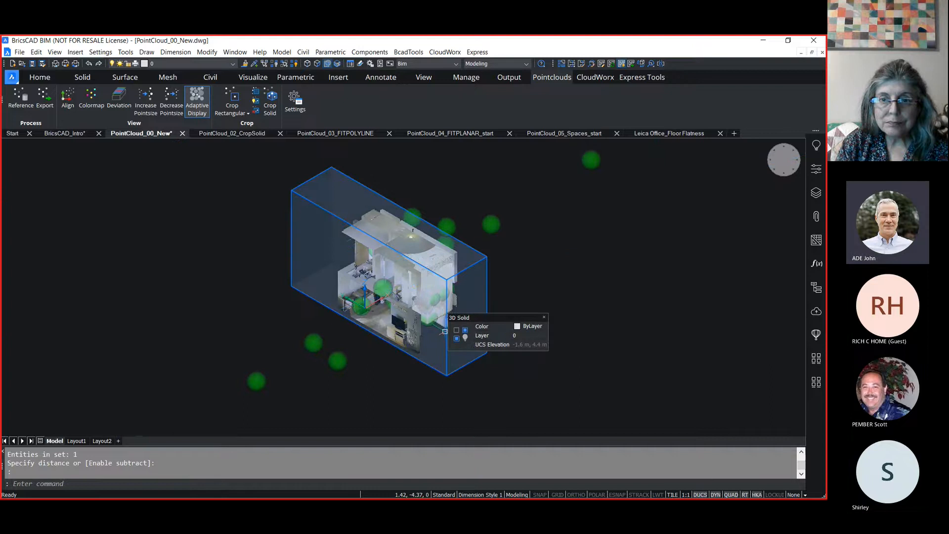
click(445, 335)
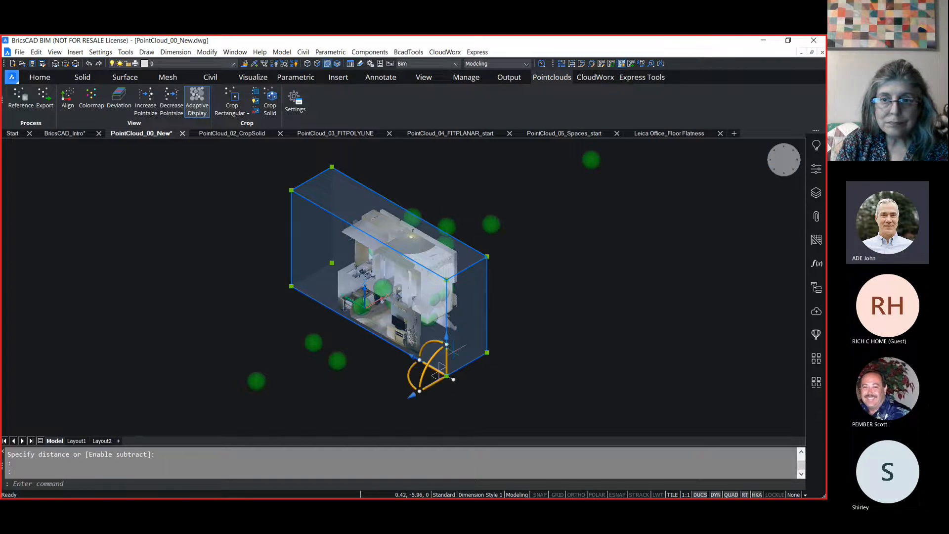
click(434, 381)
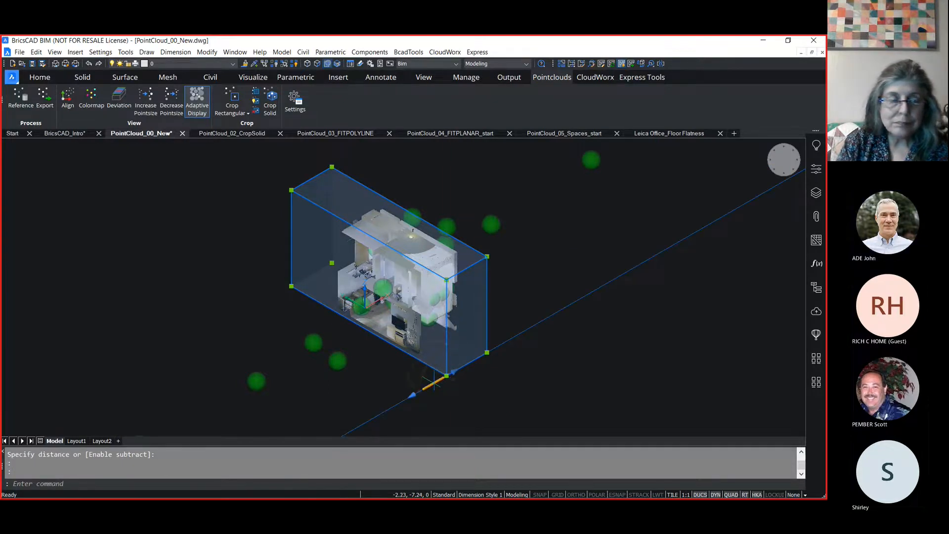
click(434, 381)
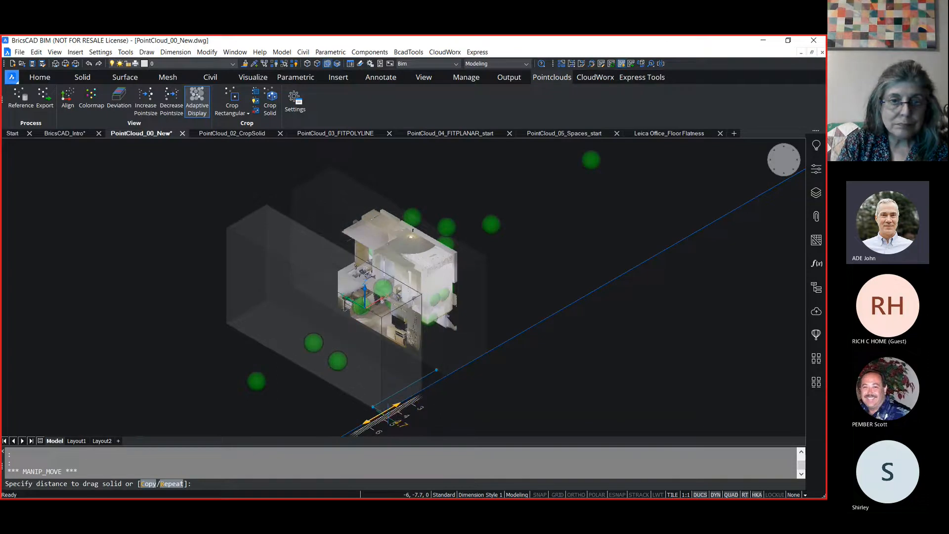
click(391, 418)
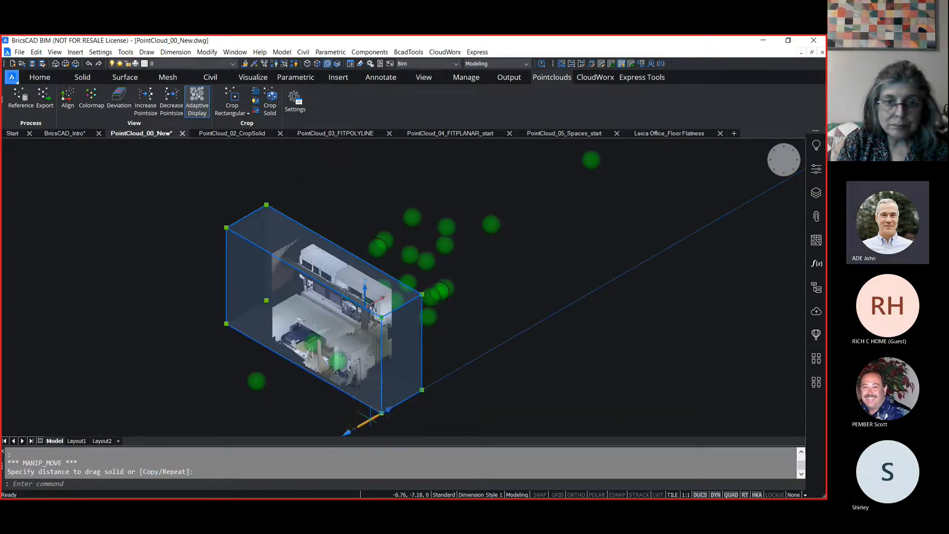
click(368, 419)
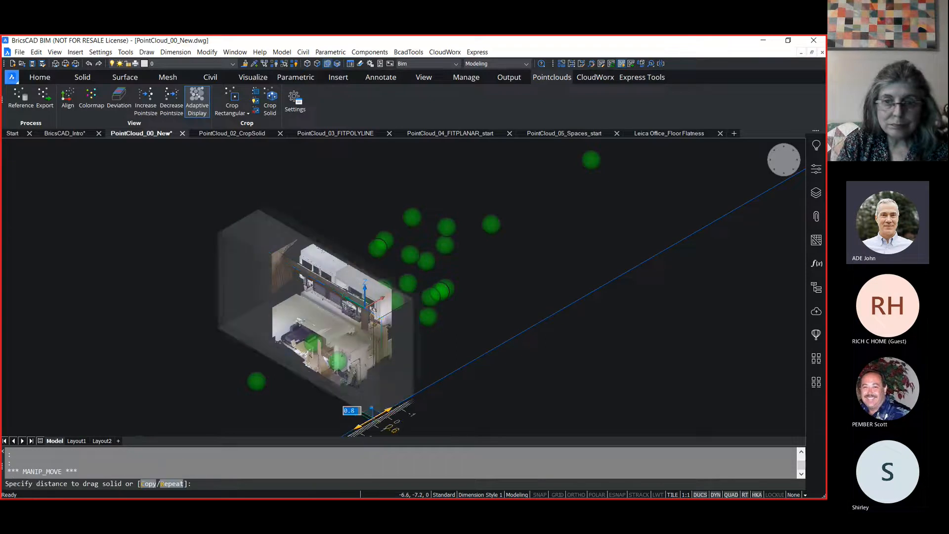
click(467, 354)
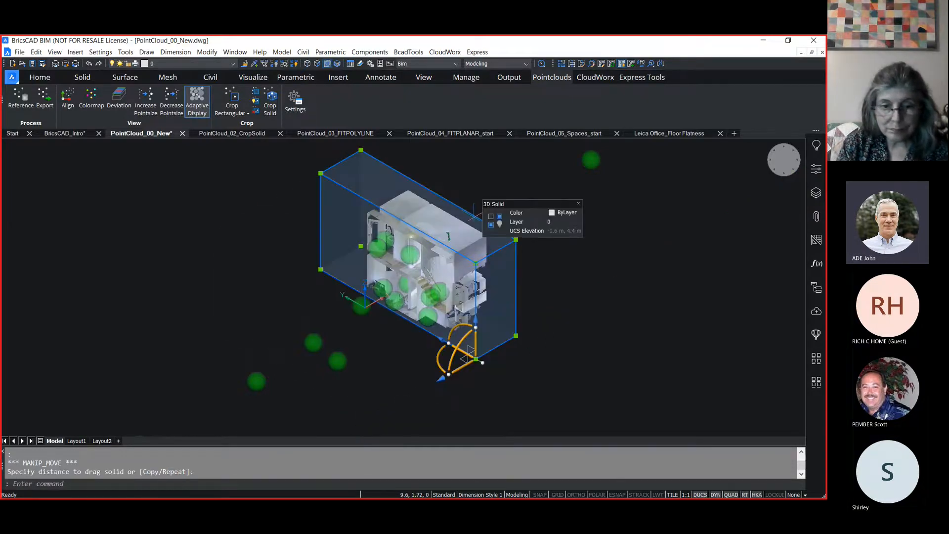
Hide the crop box and undo the hiding, and erase the box to restore the full point cloud
click(499, 224)
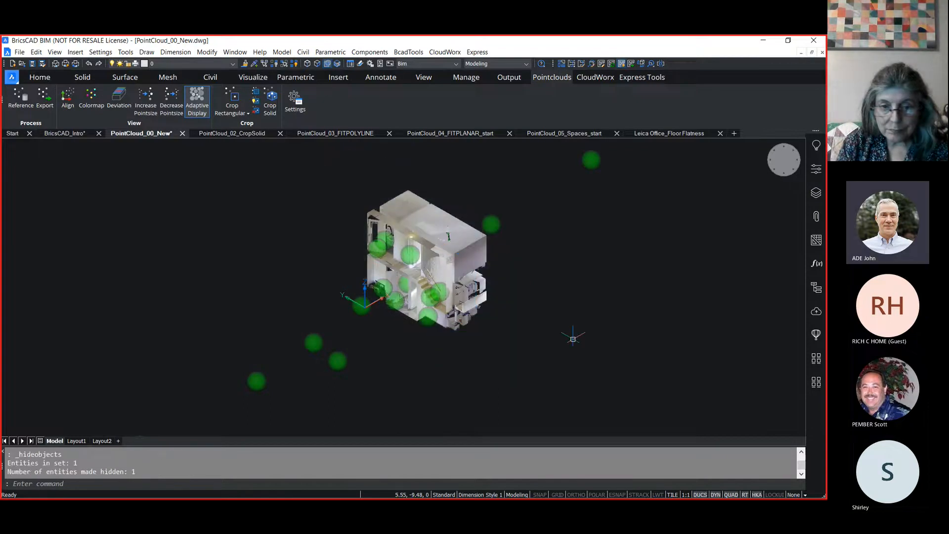
key(ctrl+z)
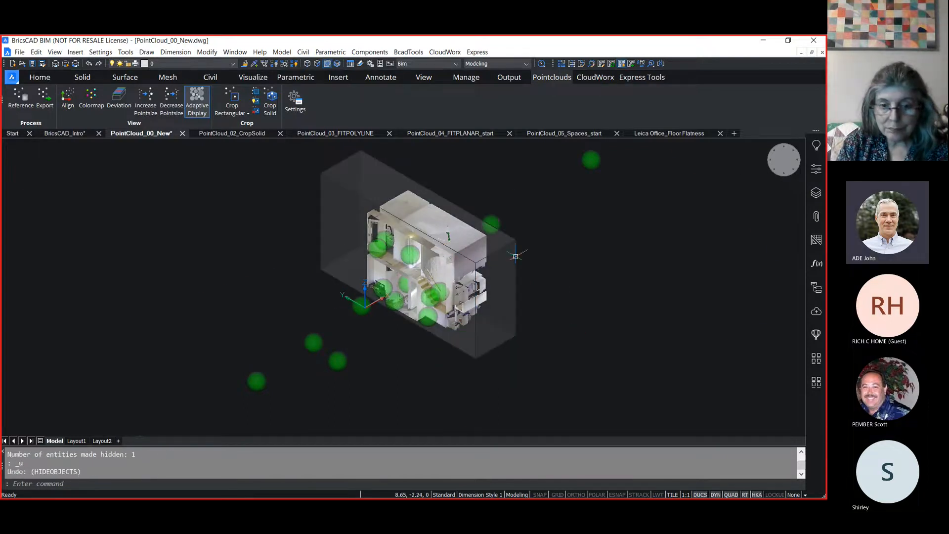
mouse_move(505, 248)
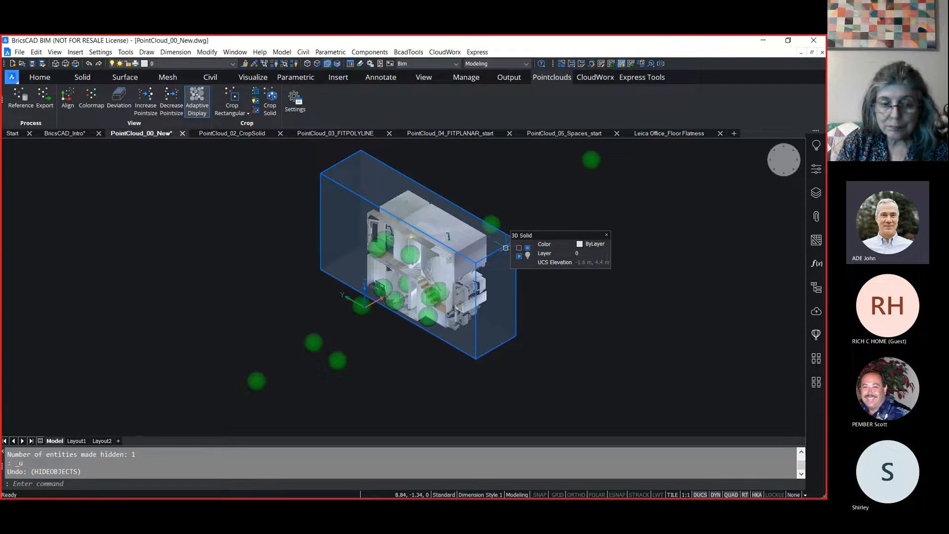
click(549, 252)
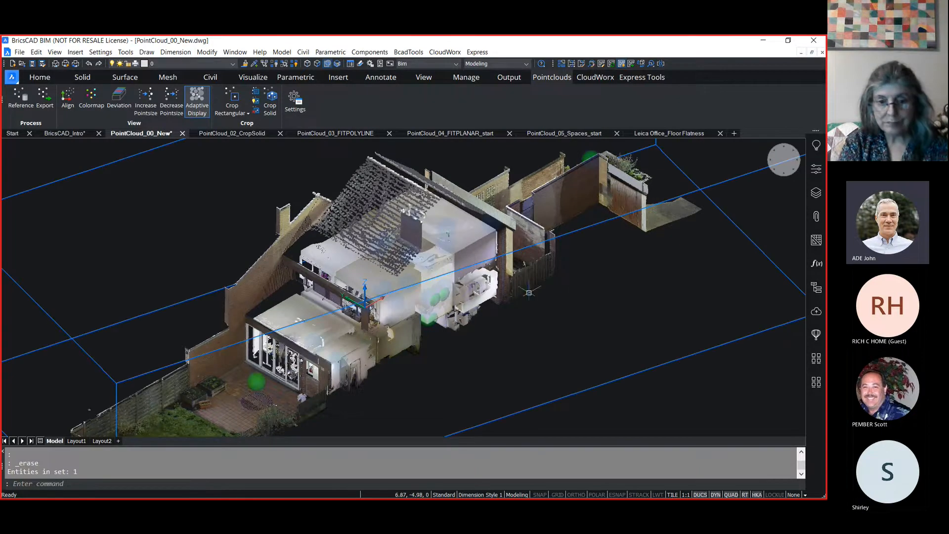
In the PointCloud_02_CropSolid drawing, crop the point cloud with the solid around the garden wall, keeping the points outside it
click(219, 133)
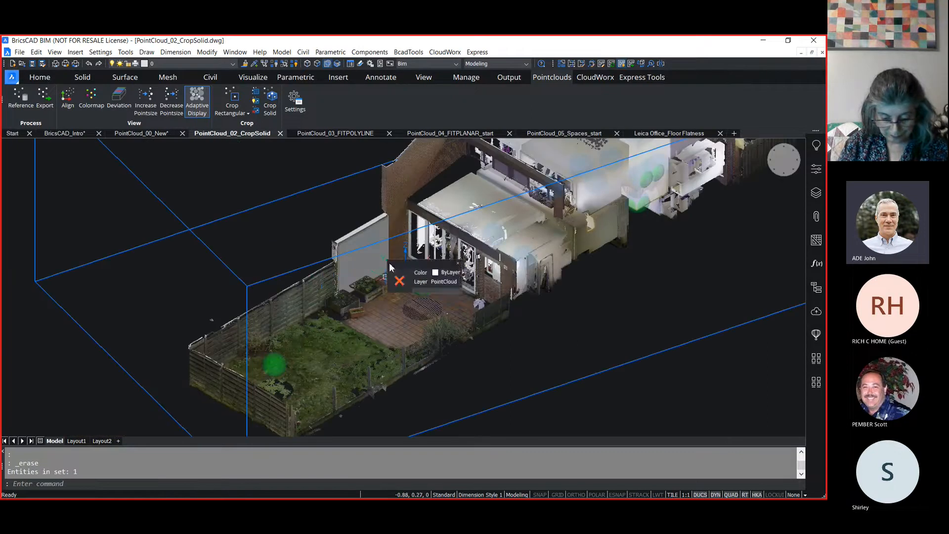
scroll(382, 221, up, 5)
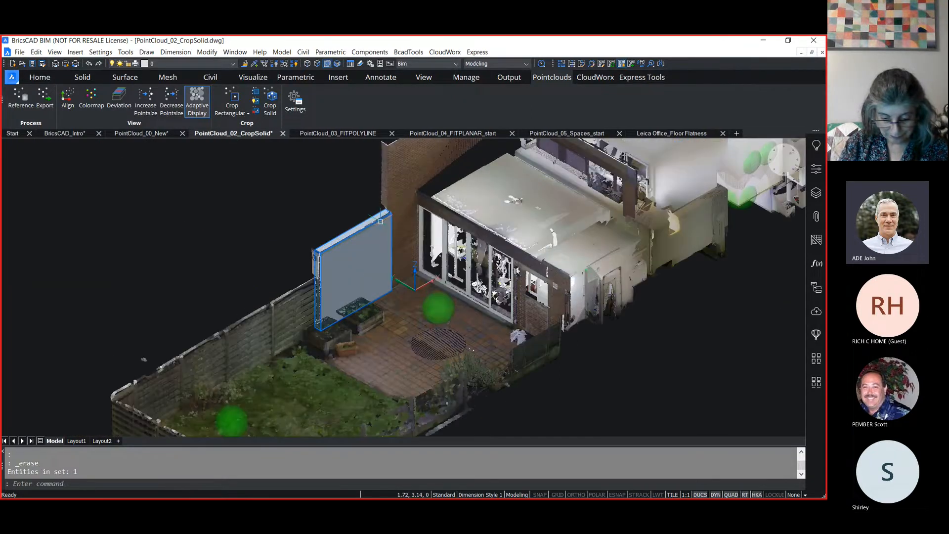
mouse_move(341, 346)
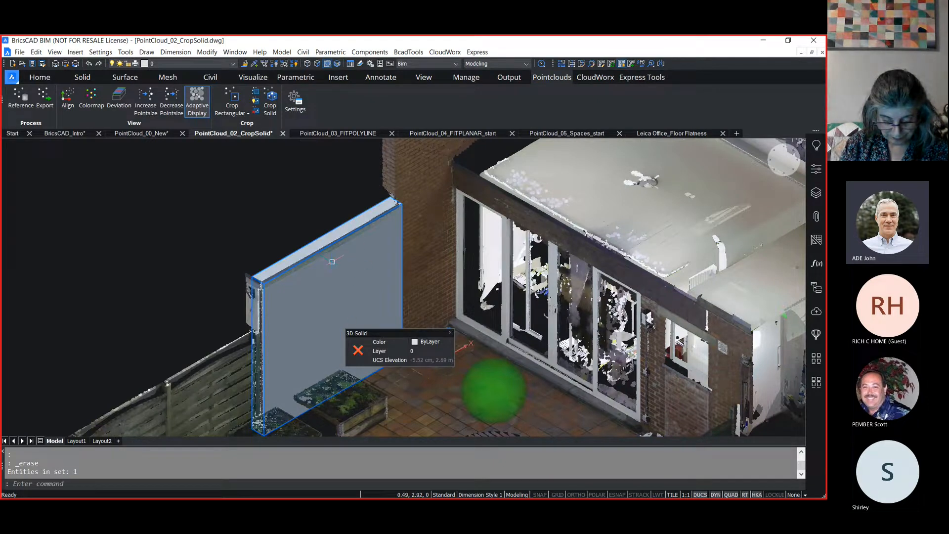
click(269, 104)
click(342, 249)
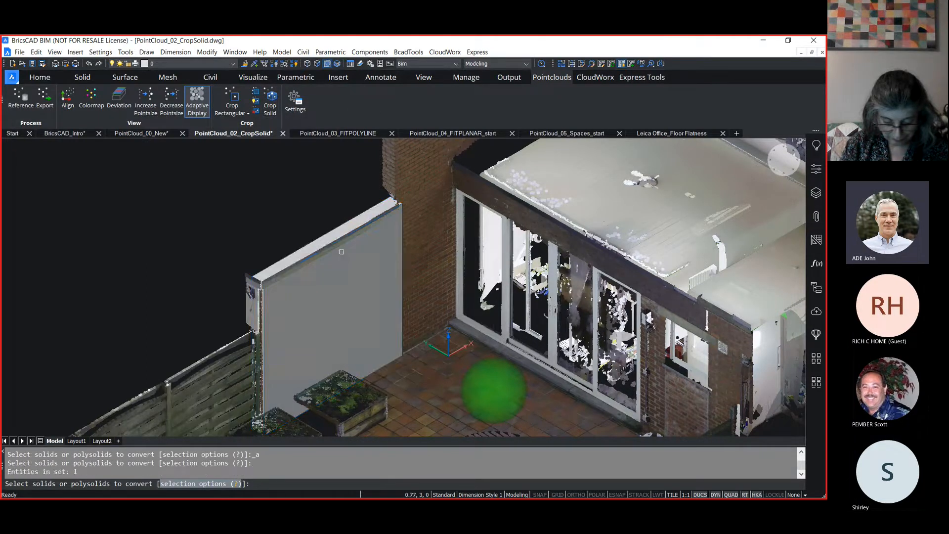
key(Return)
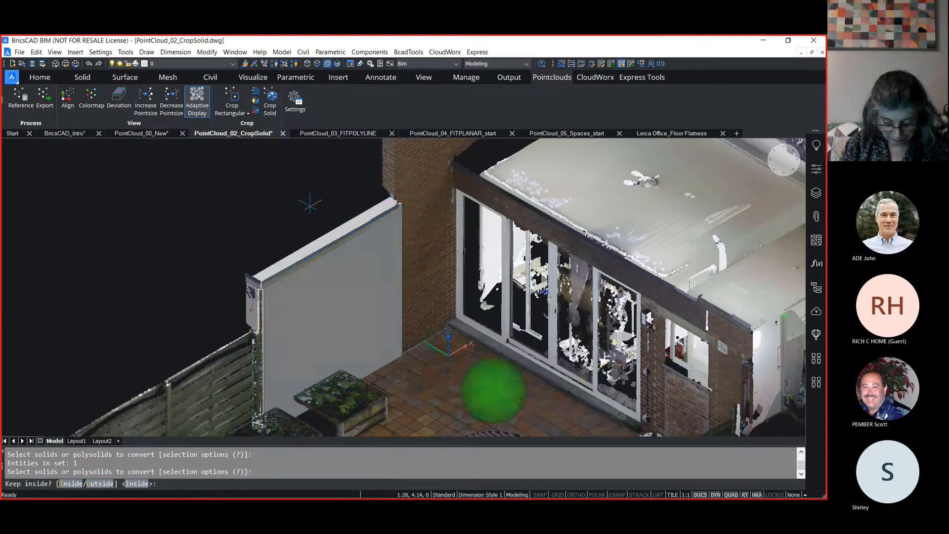
text(o)
key(Return)
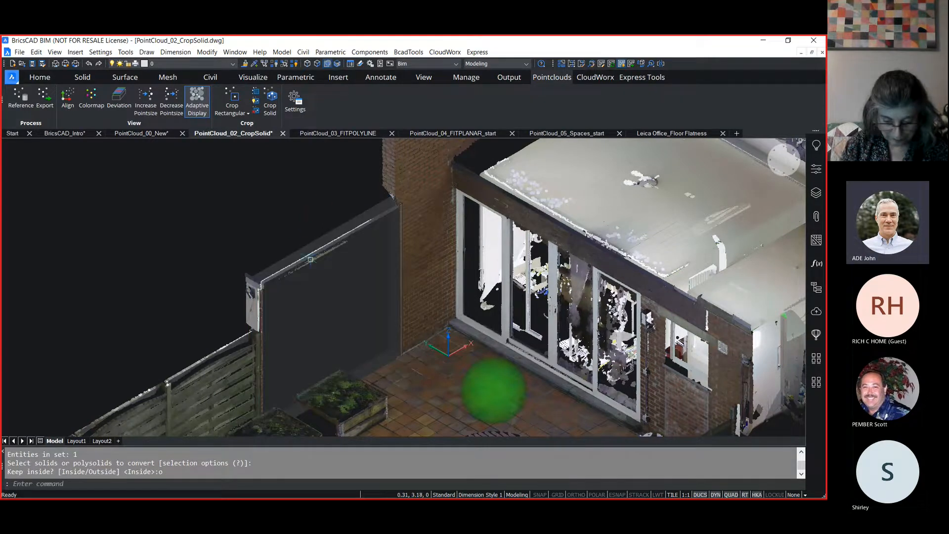
Push/Pull the large face of the garden wall's crop solid outward to extend the cropped volume
scroll(310, 259, up, 3)
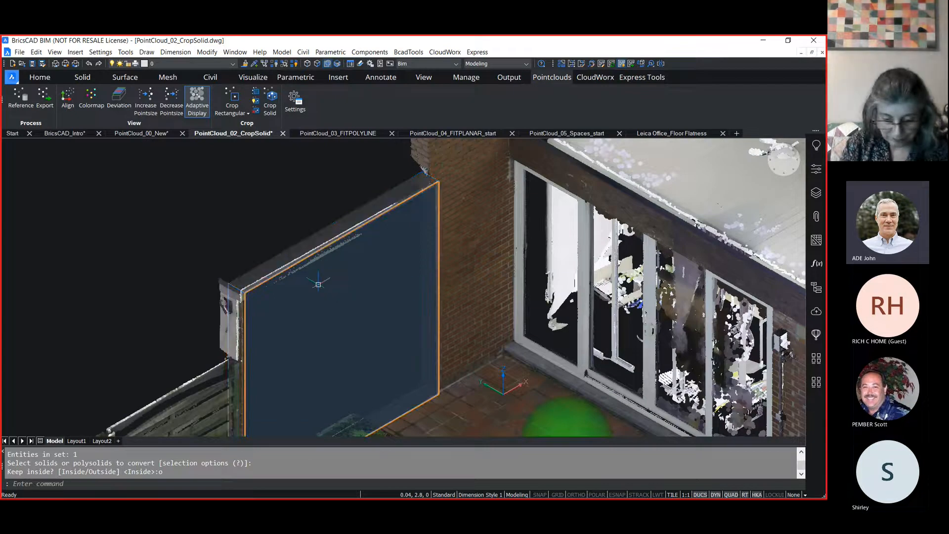
click(362, 286)
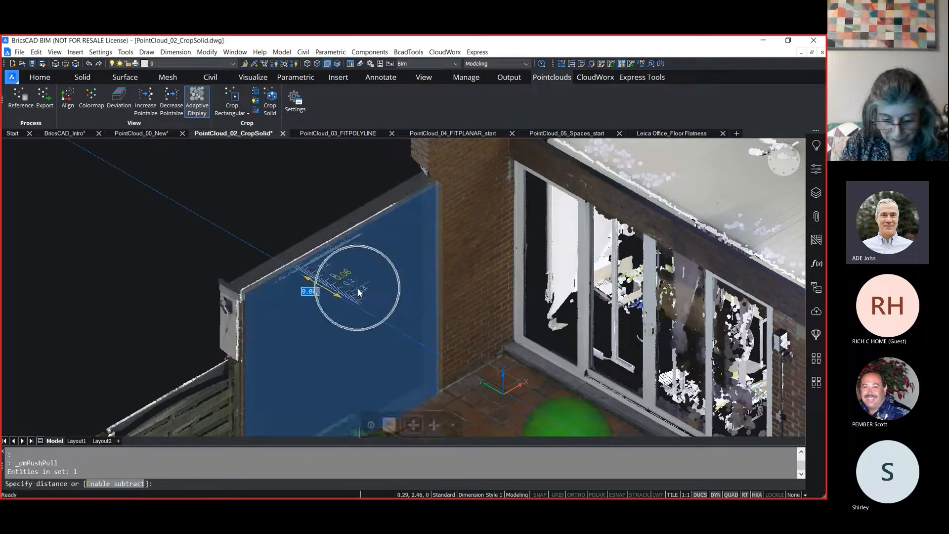
click(359, 271)
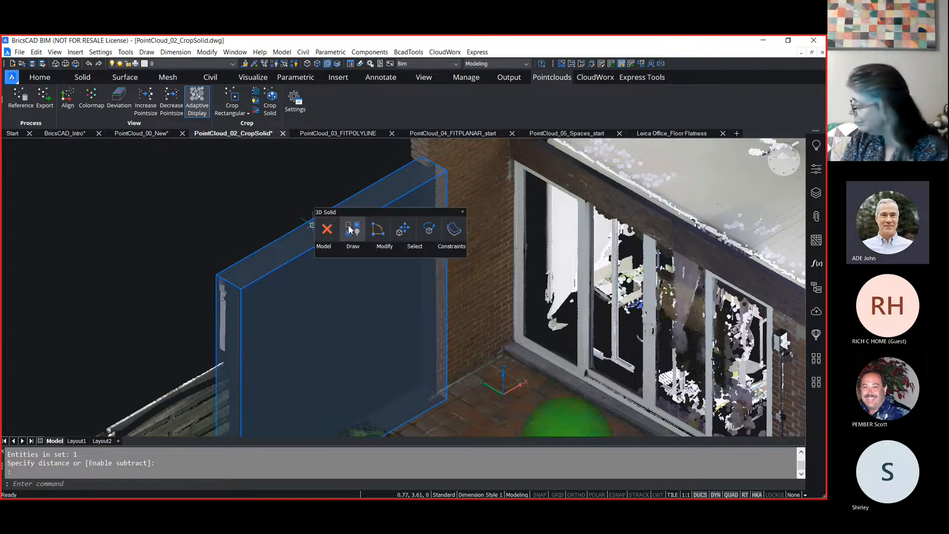
Hide the garden wall's crop solid to inspect the cropped cloud, and undo the hiding
click(336, 230)
scroll(303, 227, down, 4)
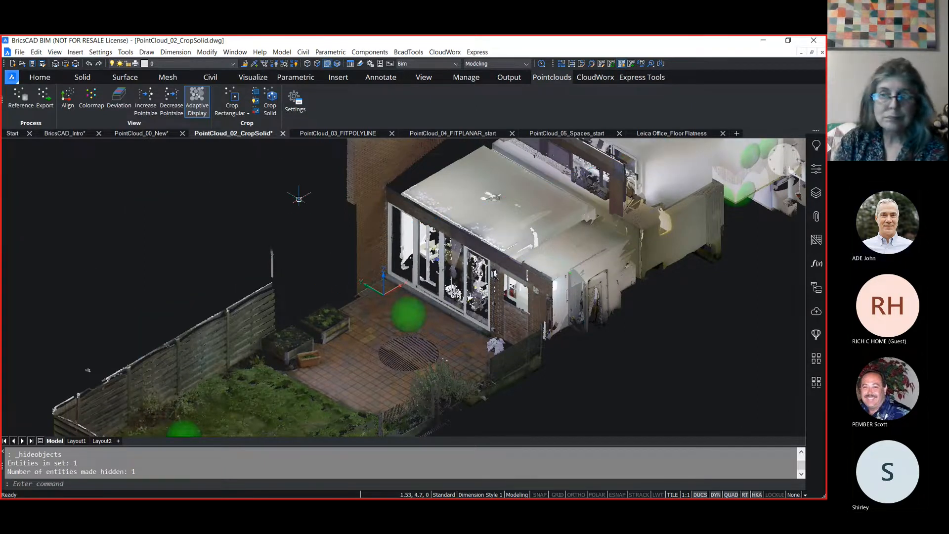
key(ctrl+z)
key(ctrl+z)
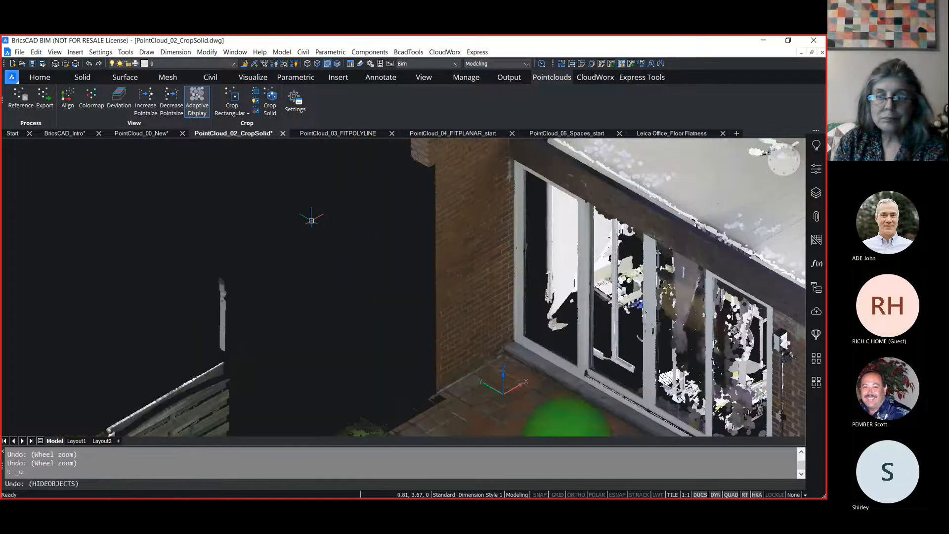
key(ctrl+z)
Erase the garden wall's crop solid to restore the cropped wall points
mouse_move(312, 220)
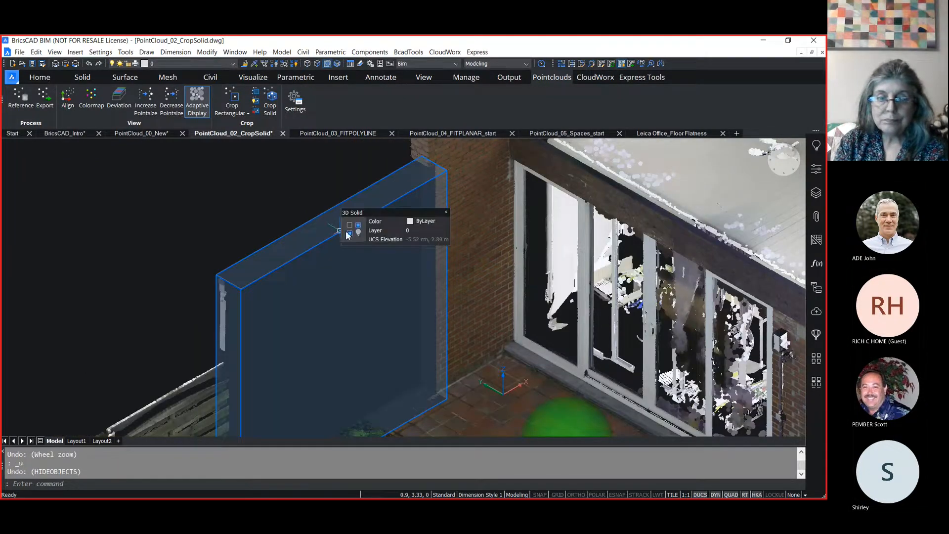
mouse_move(353, 235)
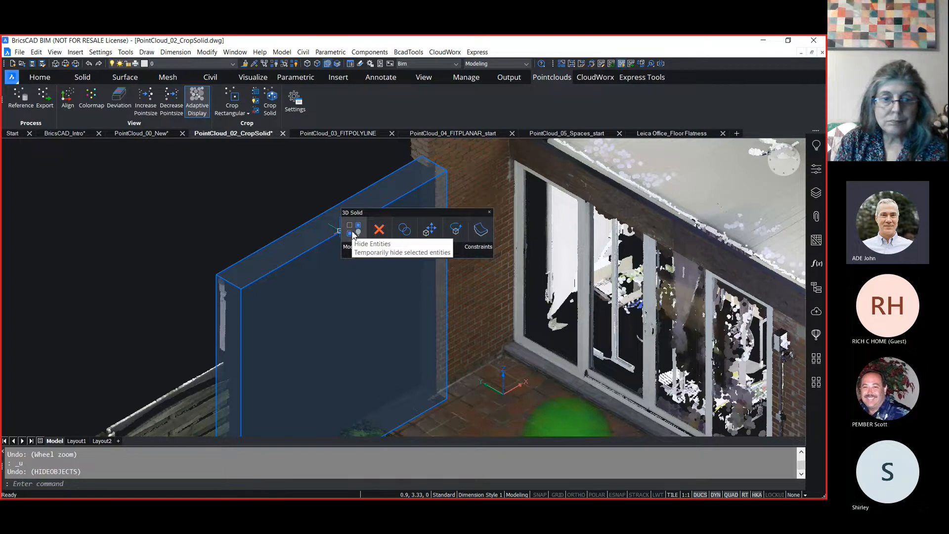
click(379, 229)
scroll(350, 255, down, 5)
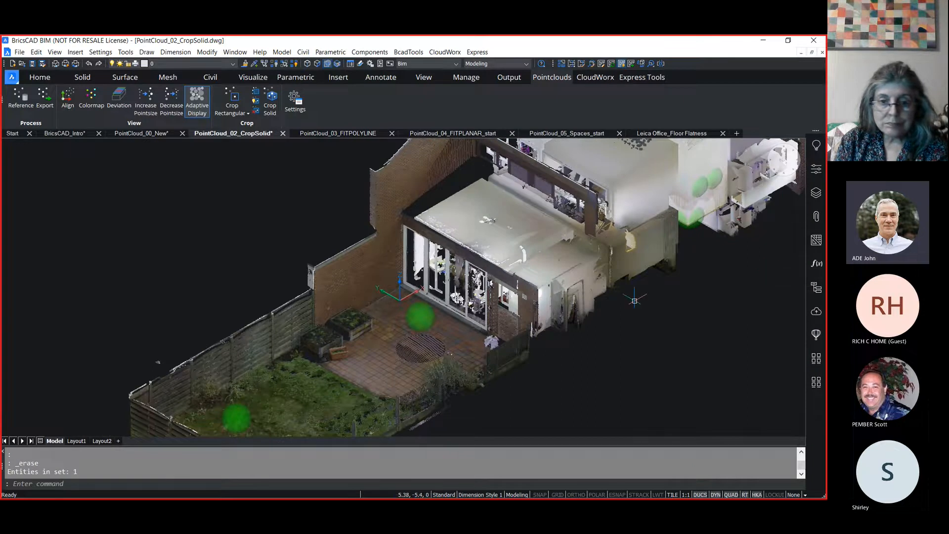
Add an orthographic section plane aligned to Top through the house point cloud
scroll(633, 300, down, 2)
middle_drag(634, 299, 567, 330)
scroll(567, 330, up, 4)
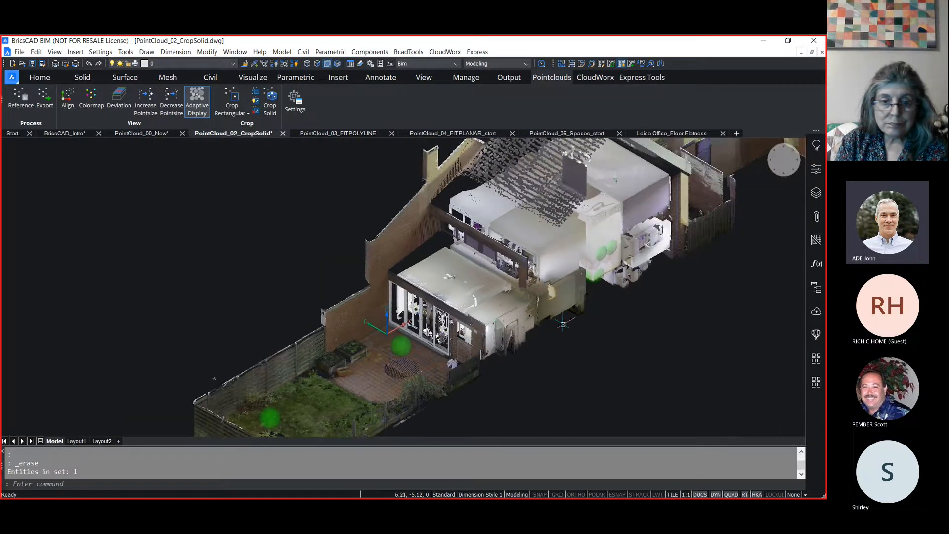
click(85, 78)
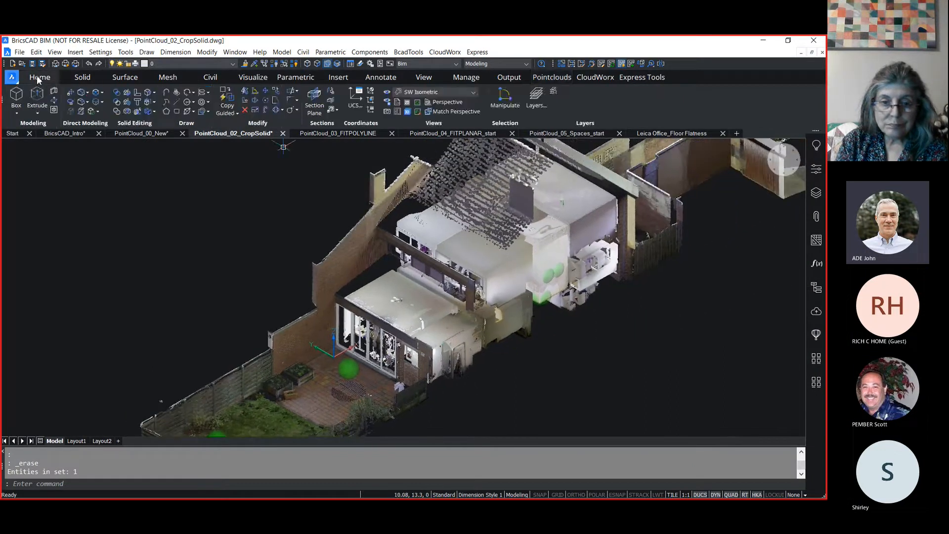
click(314, 99)
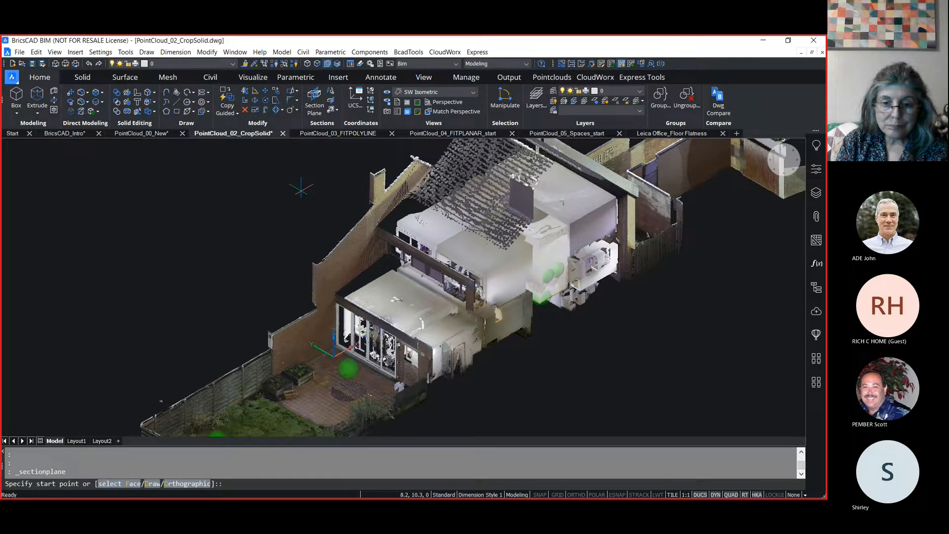
text(o)
key(Return)
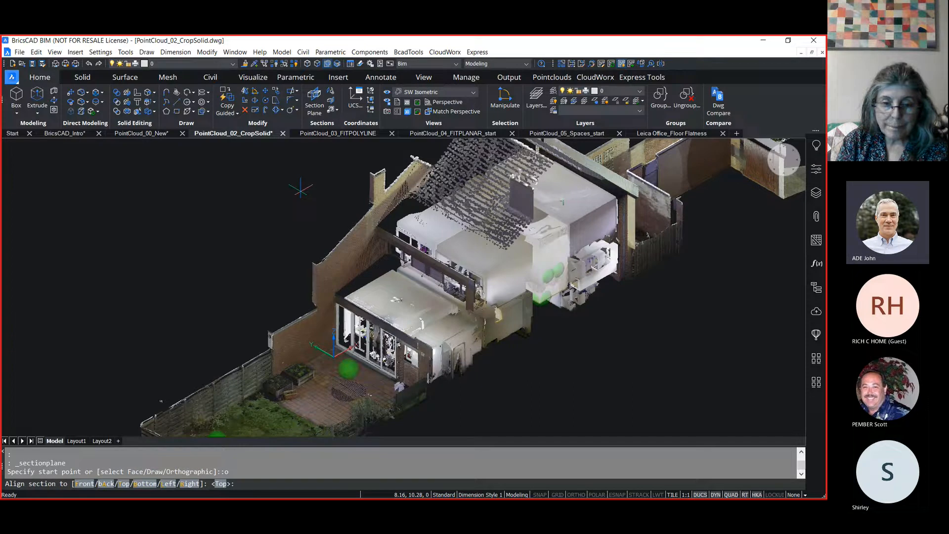
text(t)
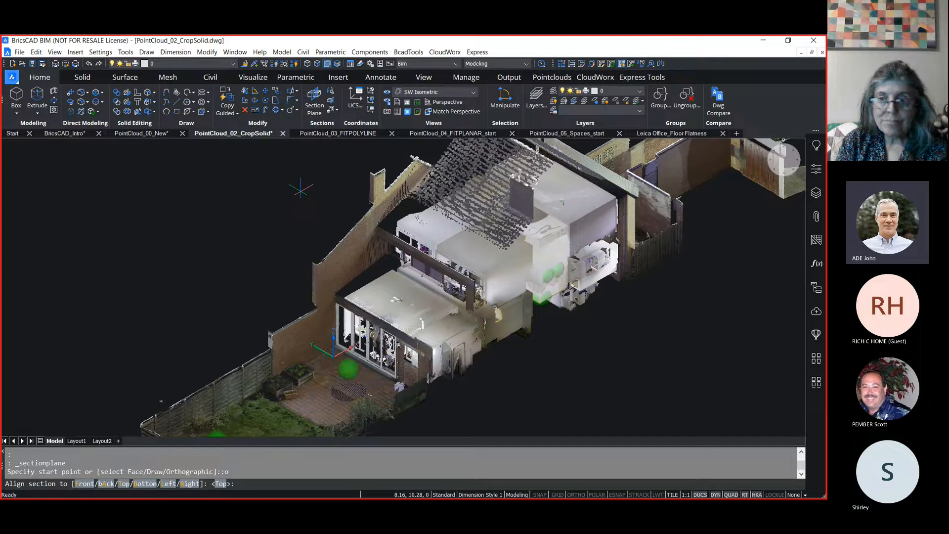
key(Return)
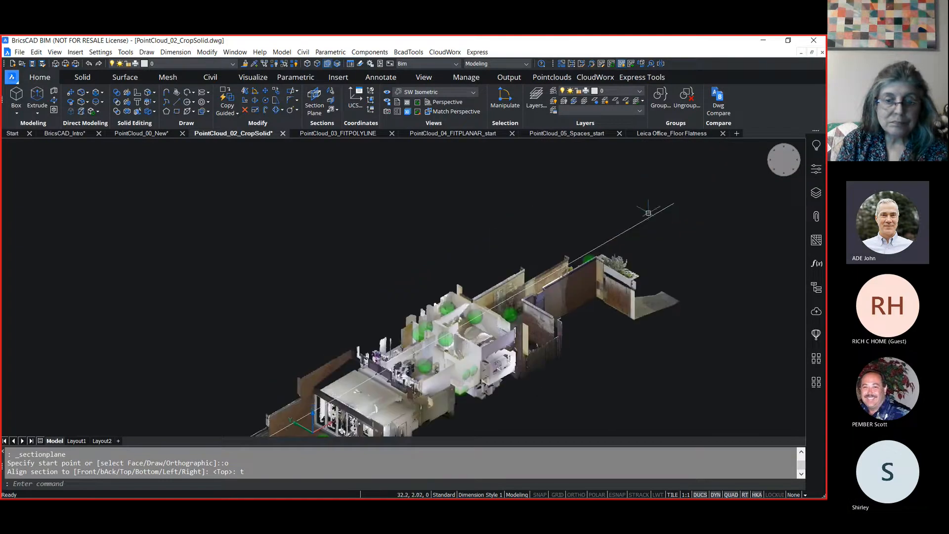
Move the section plane vertically down by about 2.1 units with the manipulator to cut the house open at ground-floor level
scroll(653, 216, up, 2)
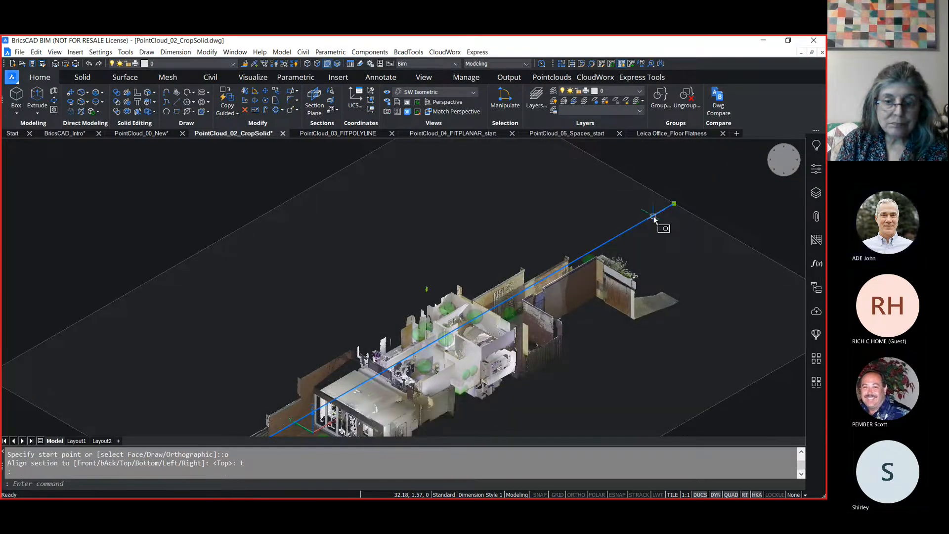
click(672, 205)
click(674, 241)
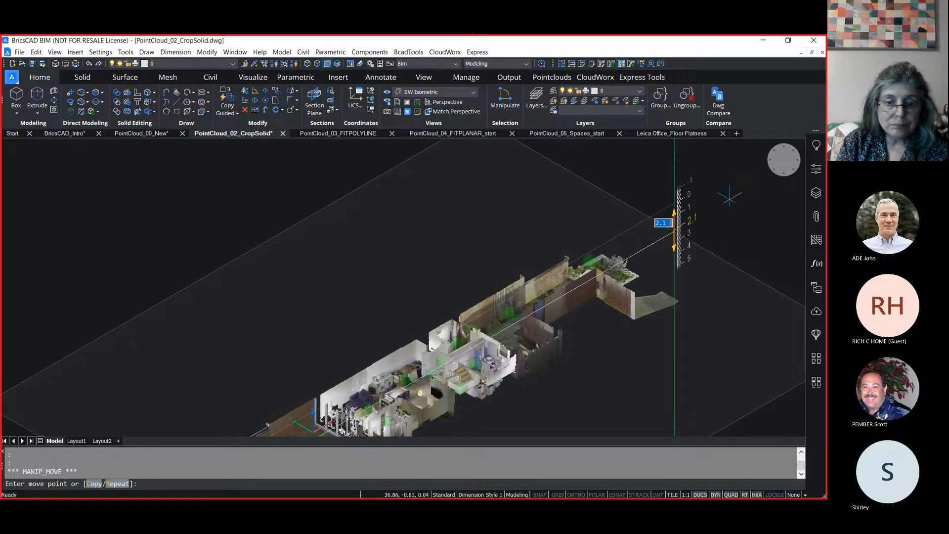
click(730, 197)
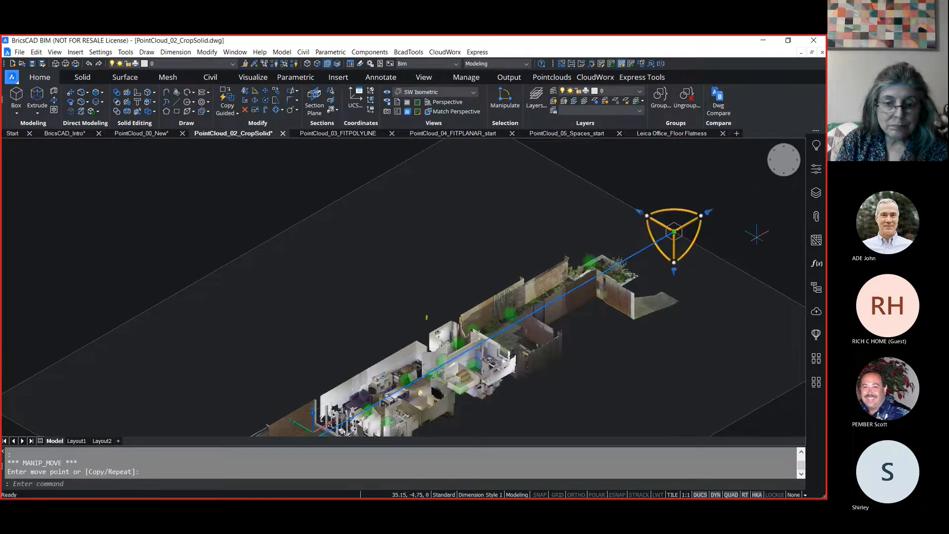
key(Escape)
key(Escape)
scroll(556, 333, up, 3)
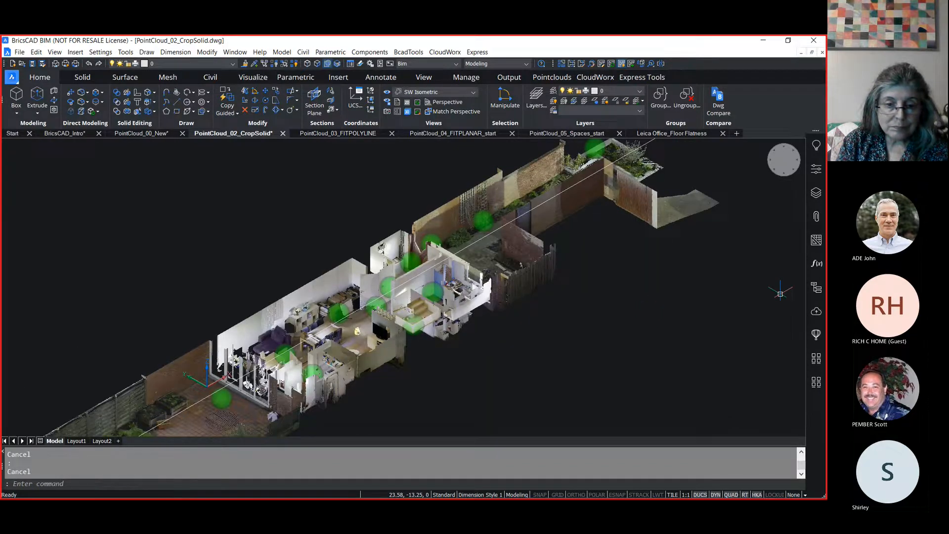
Open the living-room scan bubble beside the purple sofa in the Bubble viewer, and reposition and enlarge the viewer
middle_drag(540, 402, 646, 408)
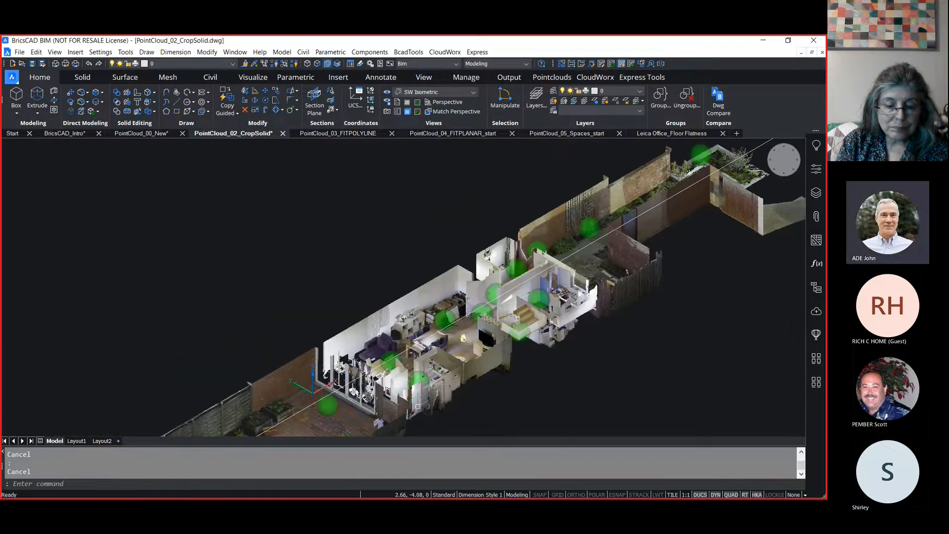
scroll(417, 403, up, 3)
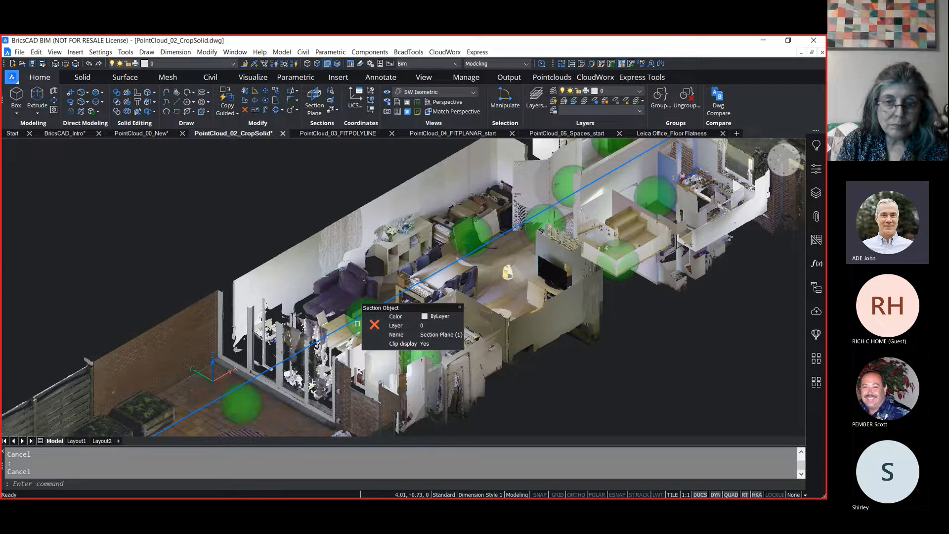
click(356, 308)
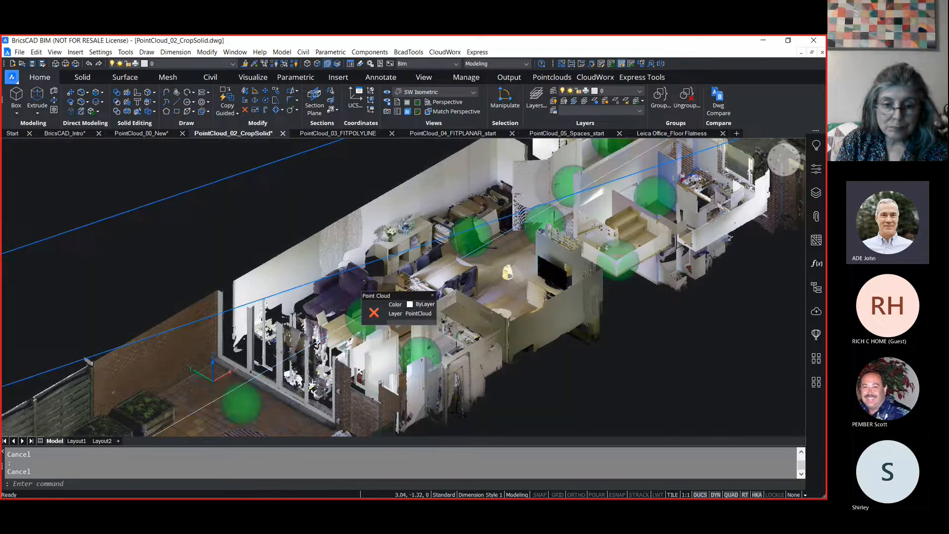
scroll(363, 302, up, 2)
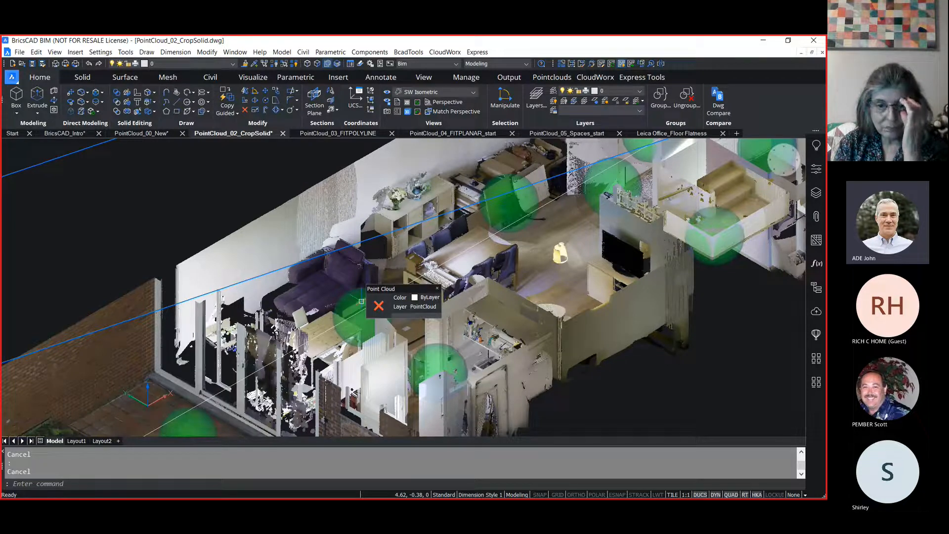
double_click(362, 301)
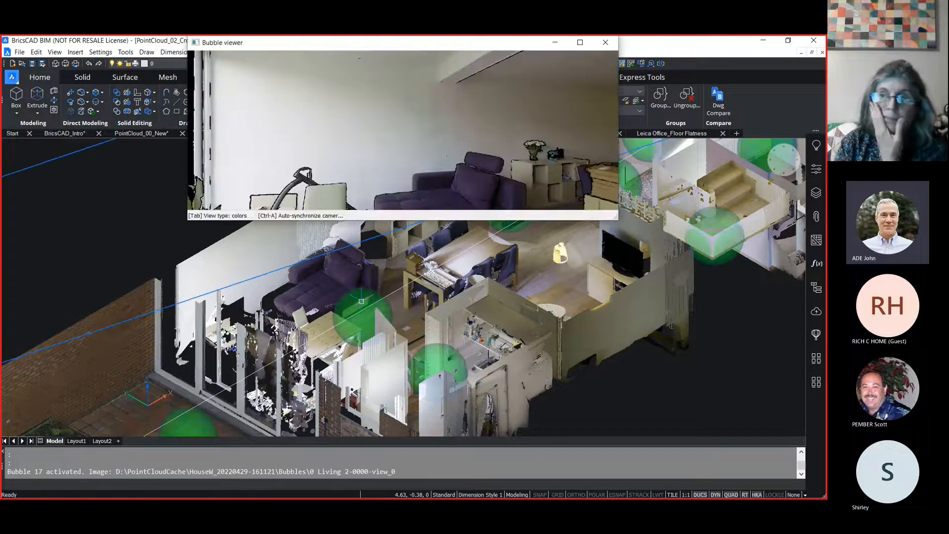
drag(425, 50, 433, 137)
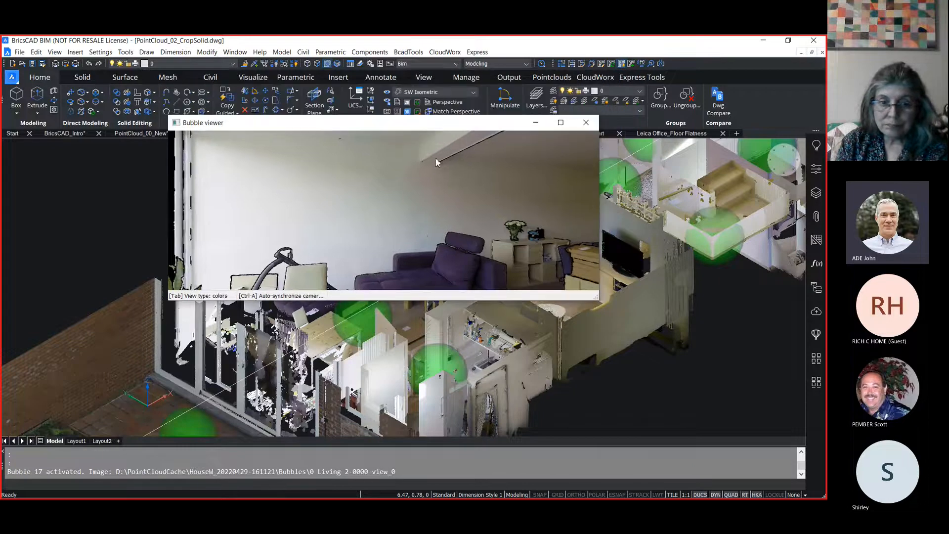
drag(473, 301, 468, 419)
Look around the living room in the bubble panorama, from the sofa to the curtained windows and back
drag(465, 247, 316, 249)
drag(491, 261, 280, 263)
drag(407, 262, 228, 260)
drag(437, 254, 319, 250)
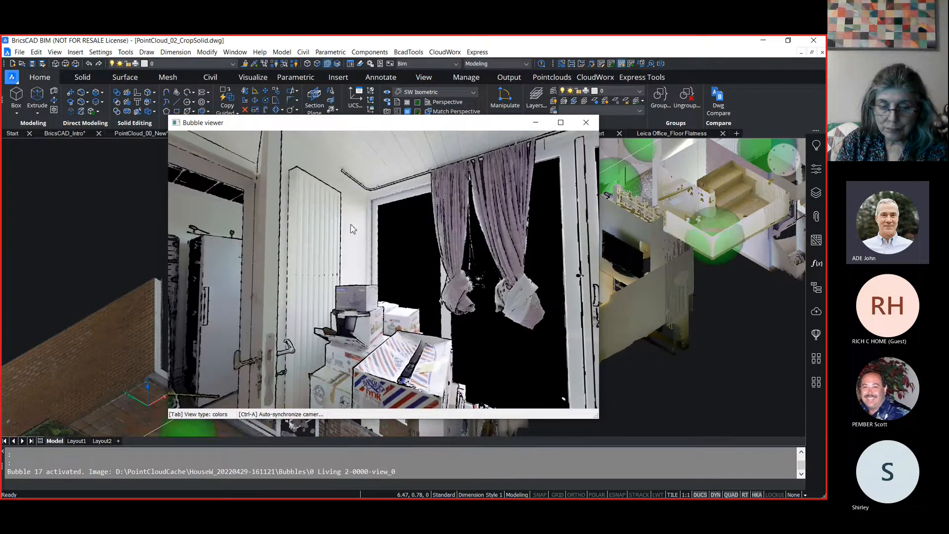
mouse_move(363, 222)
mouse_down()
mouse_move(333, 316)
mouse_move(378, 230)
mouse_up()
drag(278, 264, 440, 269)
drag(232, 289, 423, 282)
drag(337, 293, 497, 294)
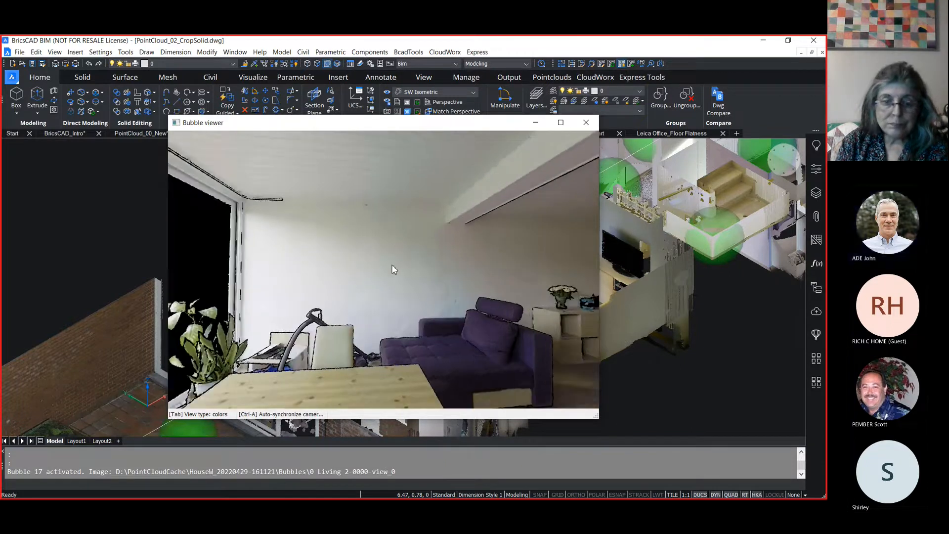
Cycle the Bubble viewer through the normals, distance and colors view types, and close the viewer
key(Tab)
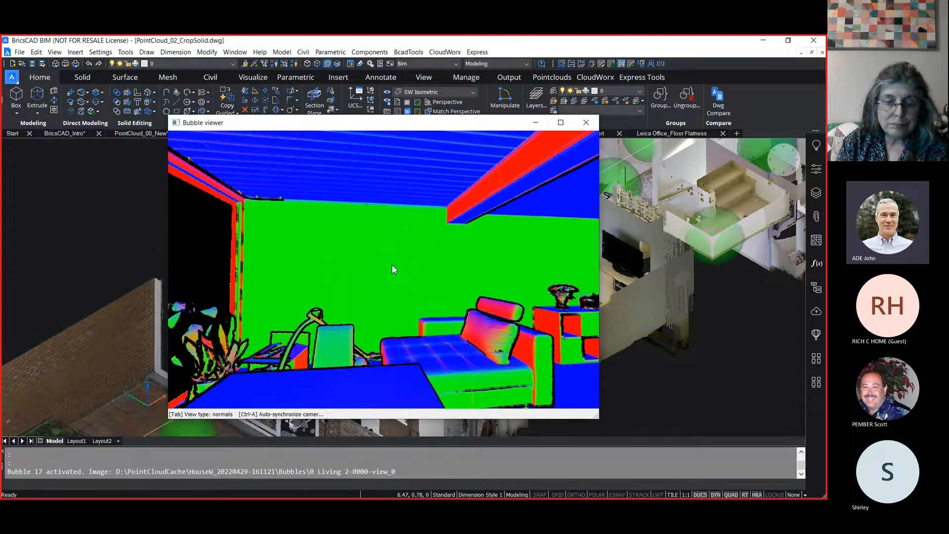
drag(429, 262, 346, 256)
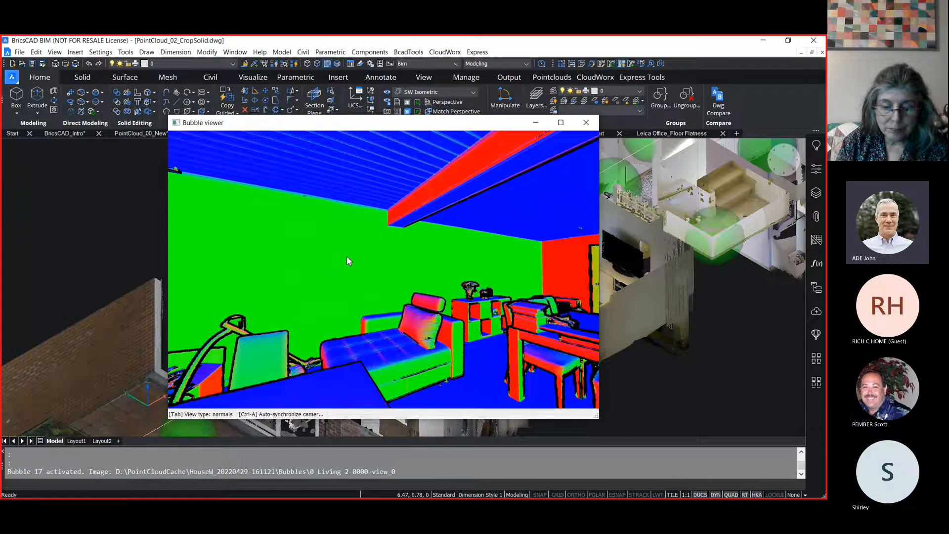
key(Tab)
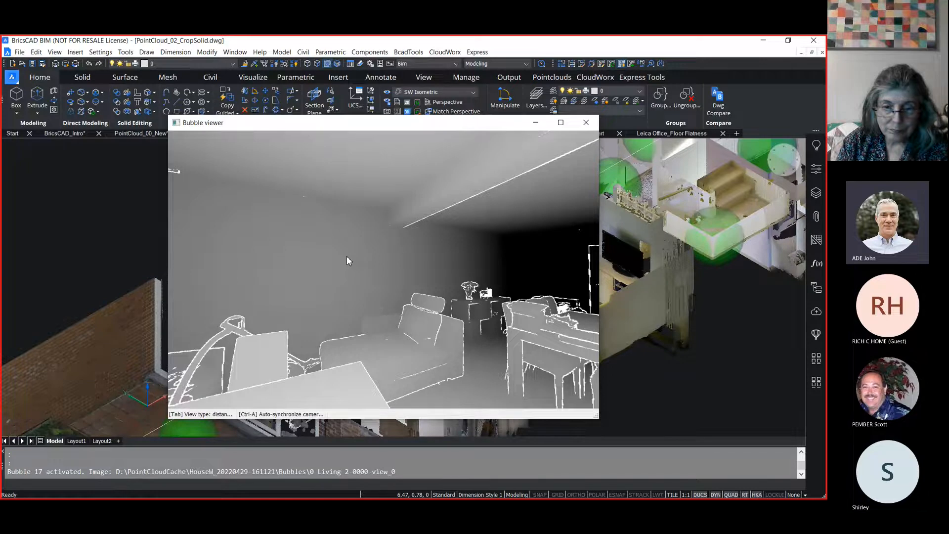
key(Tab)
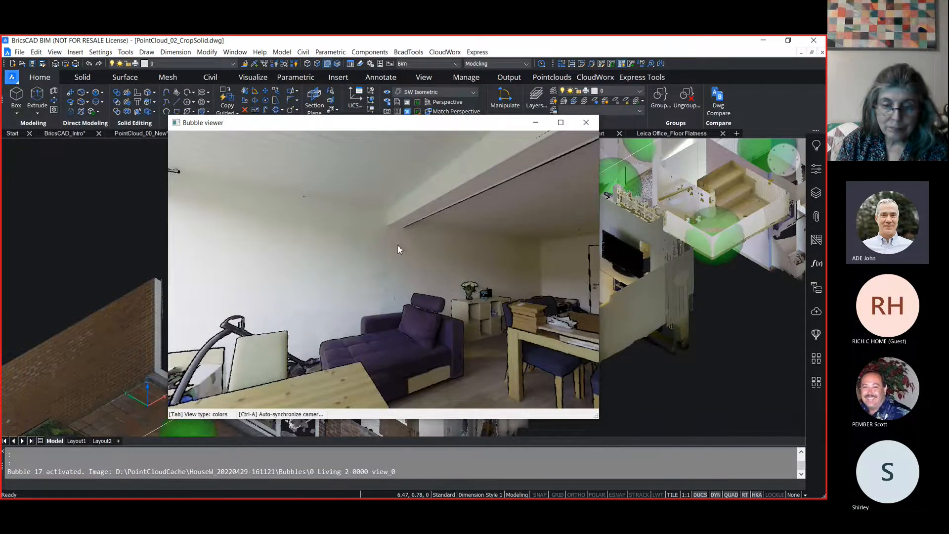
click(584, 123)
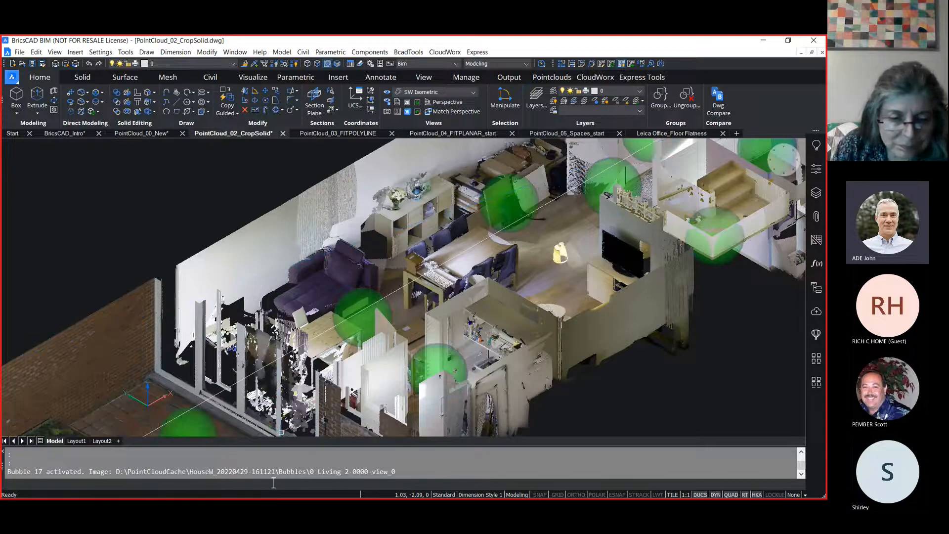
Hide the scan bubbles with POINTCLOUDSHOWBUBBLES, and show them again with the same command
text(oint)
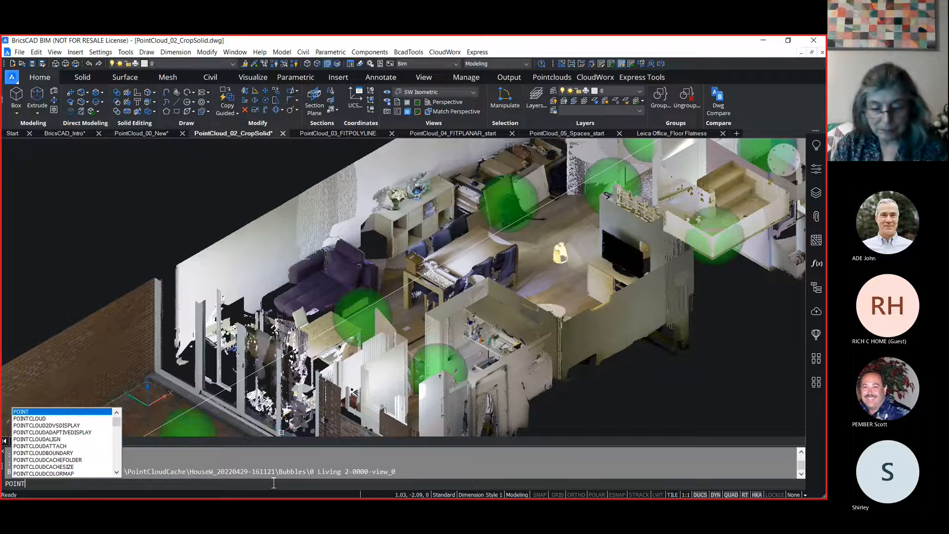
text(cloudsh)
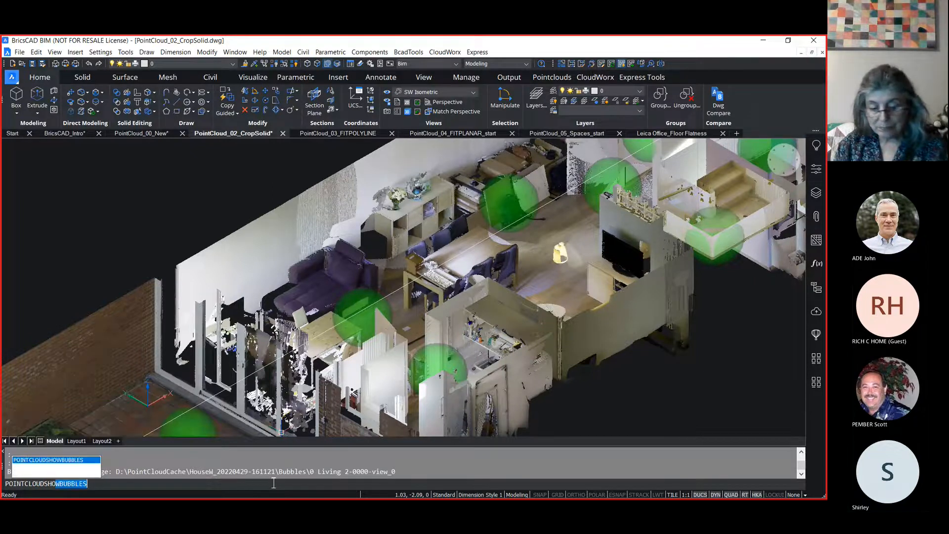
key(Return)
text(n)
key(Return)
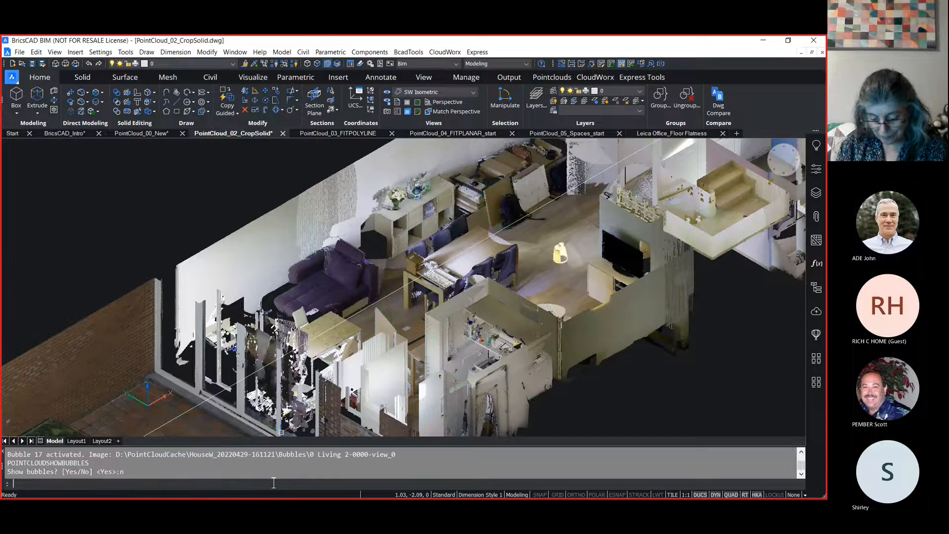
key(Return)
text(y)
key(Return)
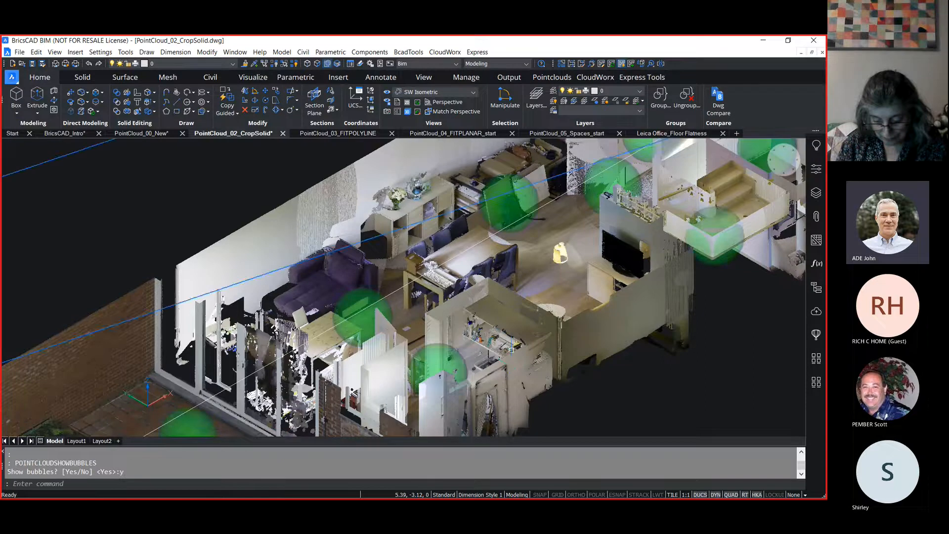
Enable the Pointcloud nearest point 3D entity snap for measuring at the patio doors
scroll(510, 365, down, 3)
middle_drag(526, 338, 527, 313)
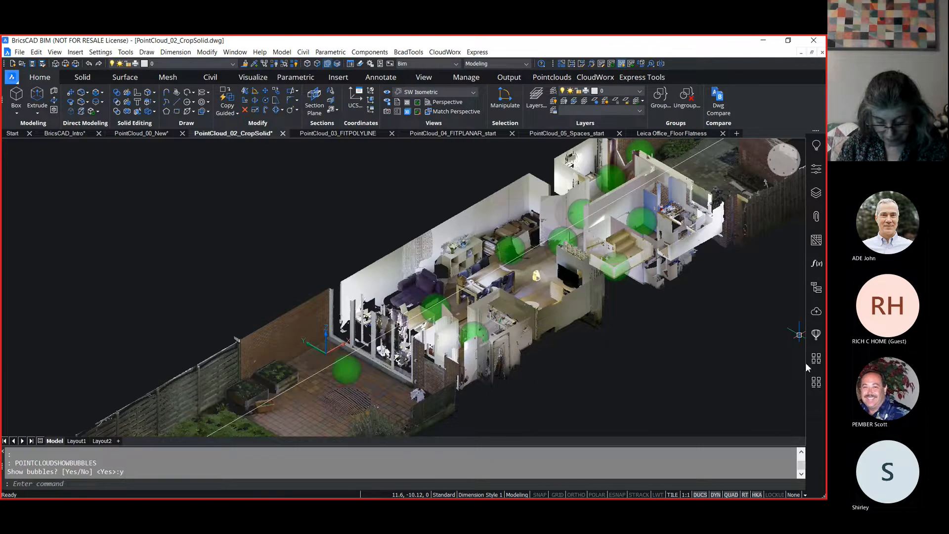
middle_drag(367, 369, 442, 378)
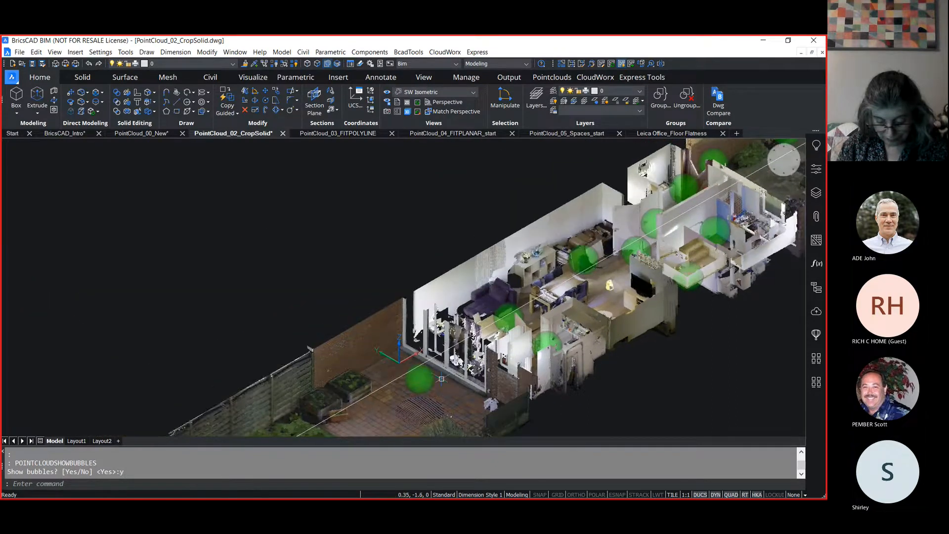
scroll(441, 379, up, 4)
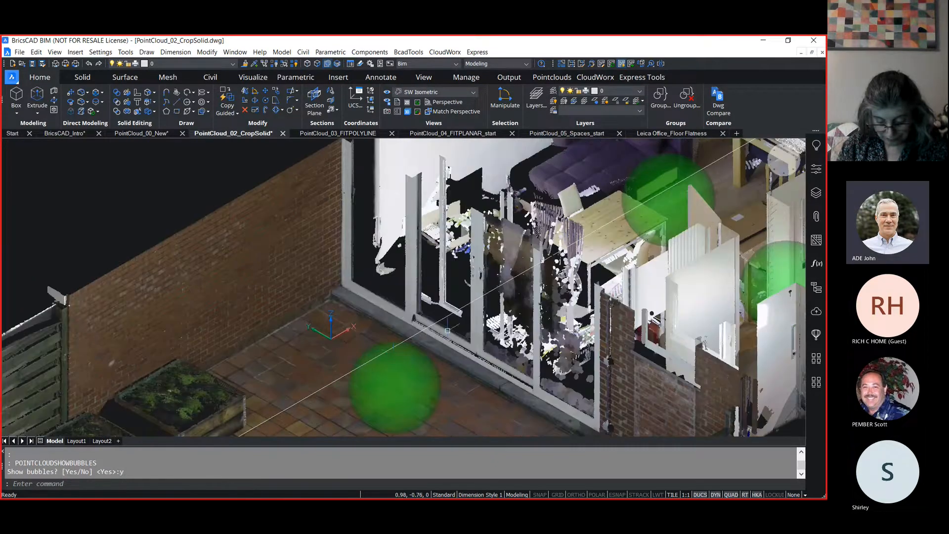
right_click(621, 497)
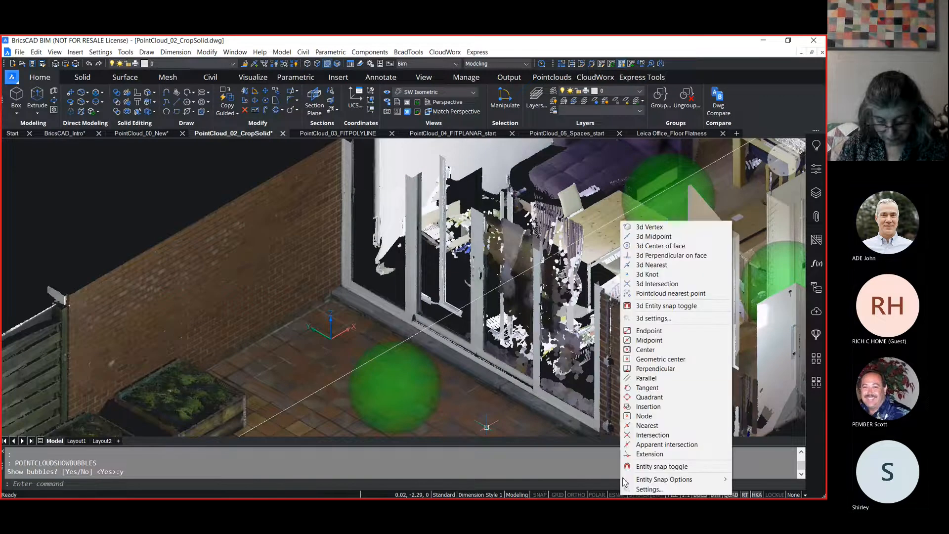
click(630, 294)
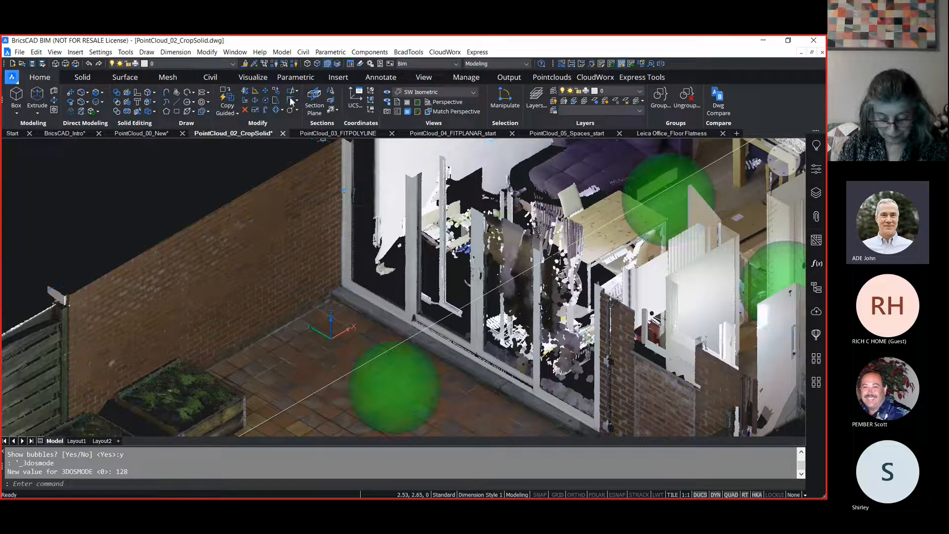
Add a linear dimension across the width of the patio doors on the point cloud, with the text angle set to 270
click(375, 78)
click(176, 100)
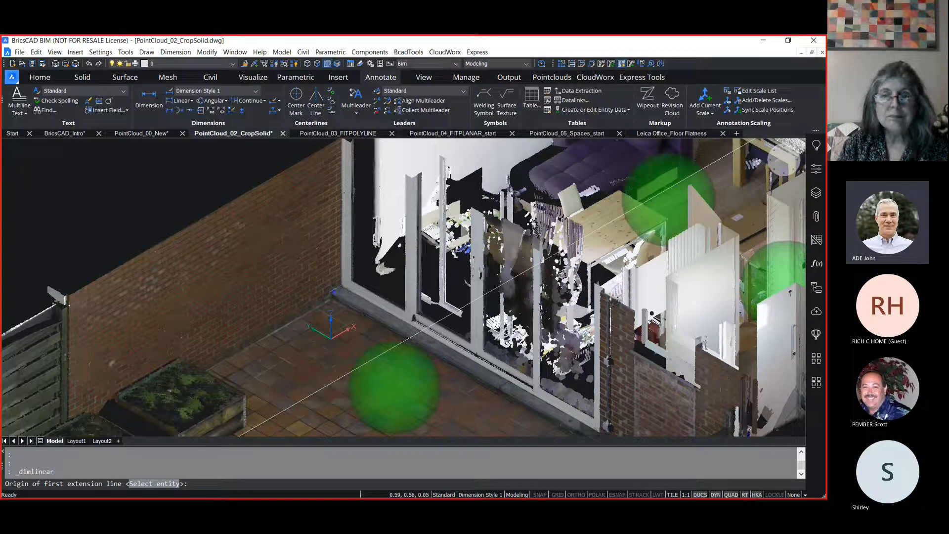
click(325, 297)
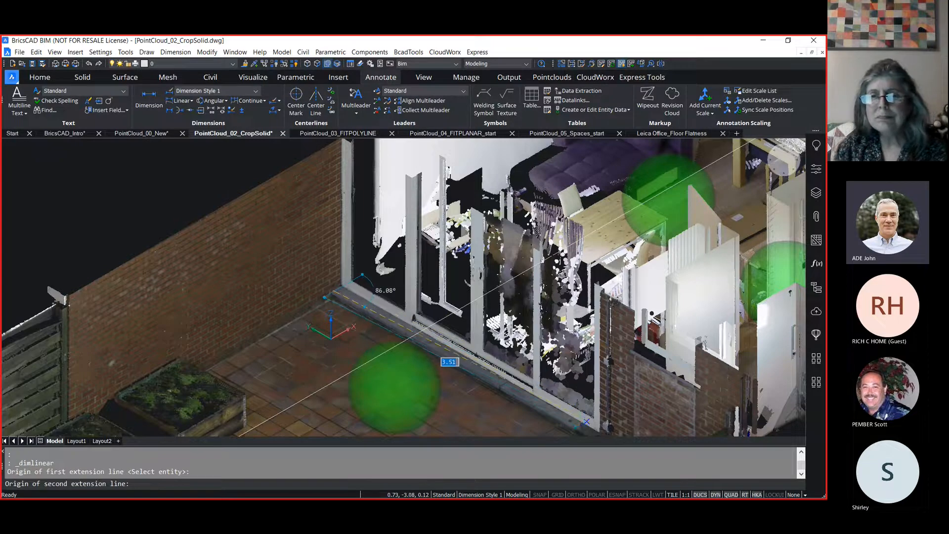
middle_drag(586, 421, 549, 384)
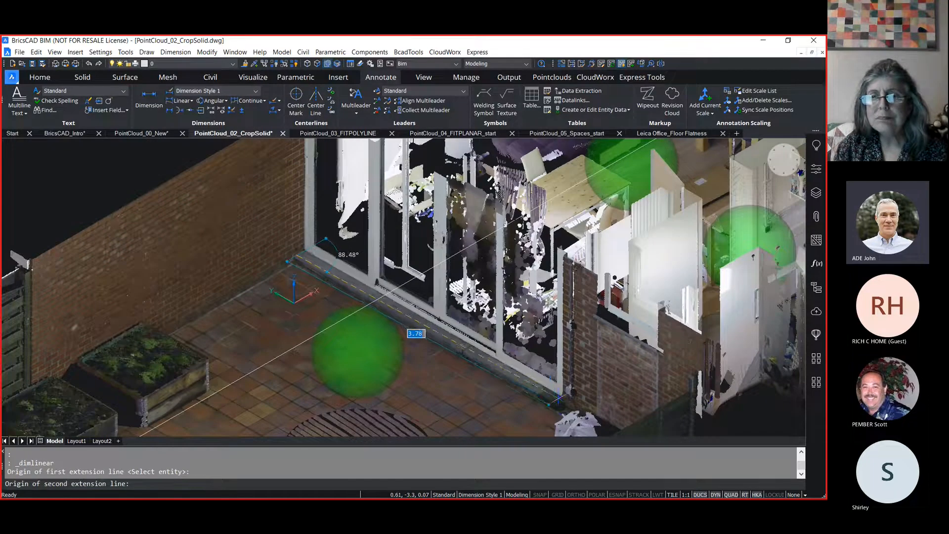
click(557, 405)
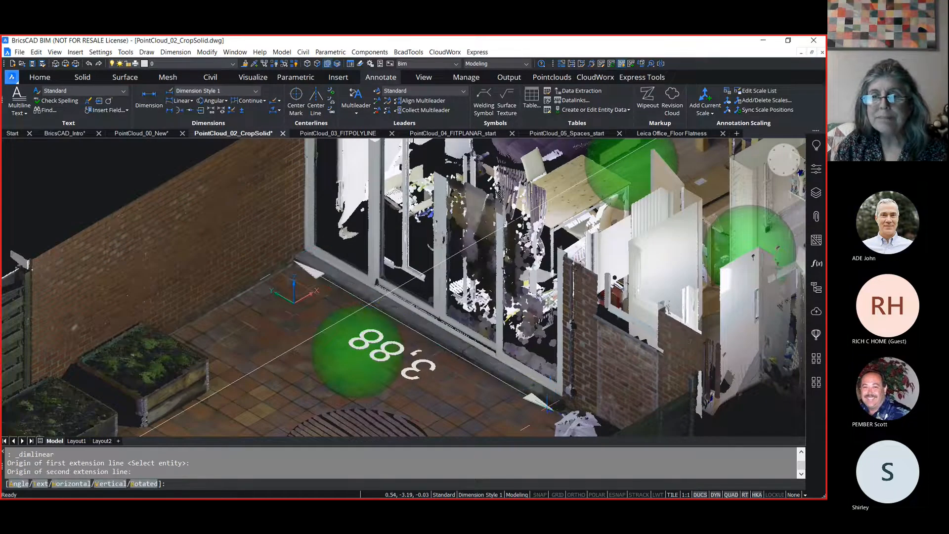
text(a)
key(Return)
text(270)
key(Return)
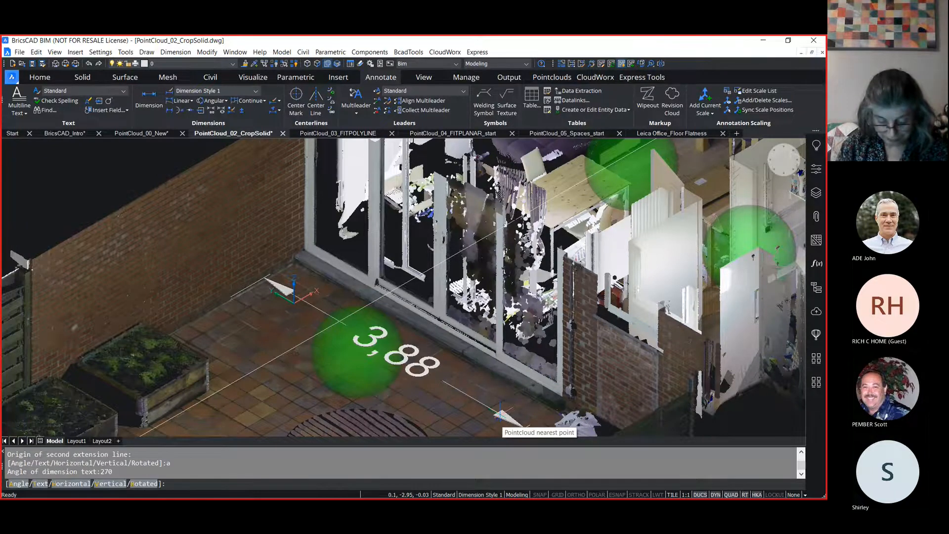
click(464, 394)
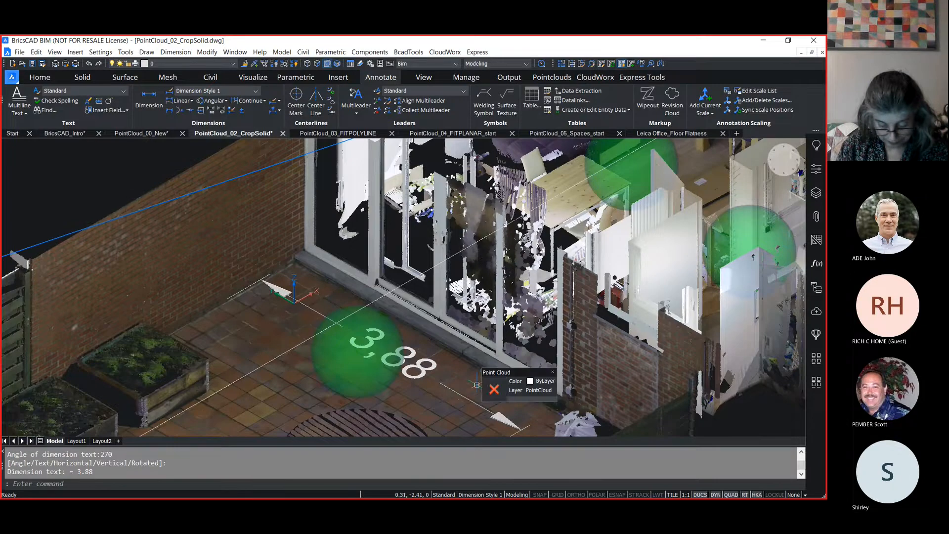
scroll(476, 378, down, 2)
scroll(473, 372, down, 1)
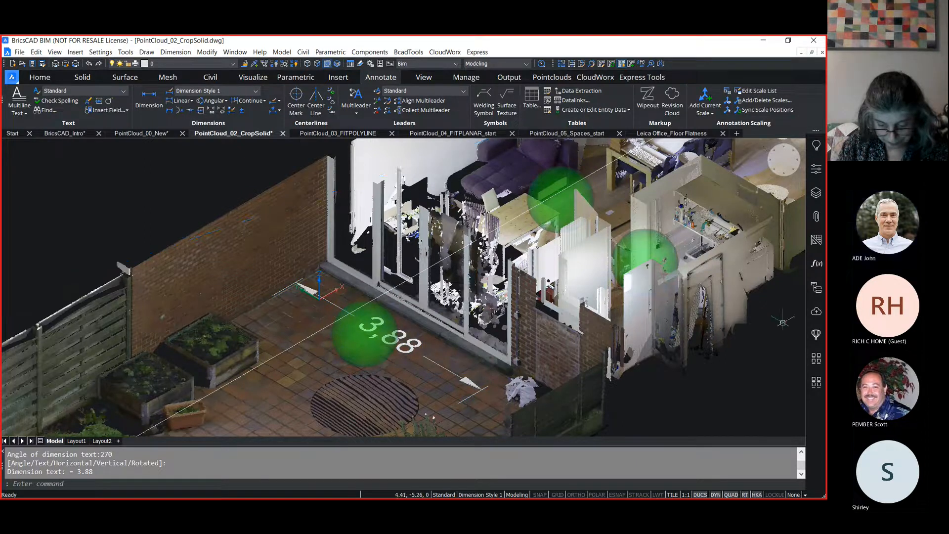
middle_drag(624, 285, 505, 343)
scroll(524, 317, down, 3)
middle_drag(582, 297, 517, 350)
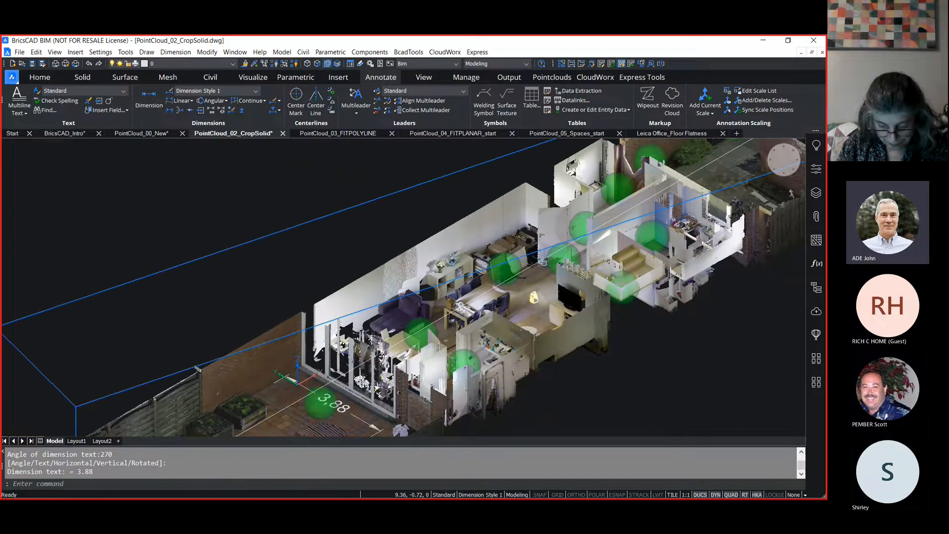
mouse_move(544, 261)
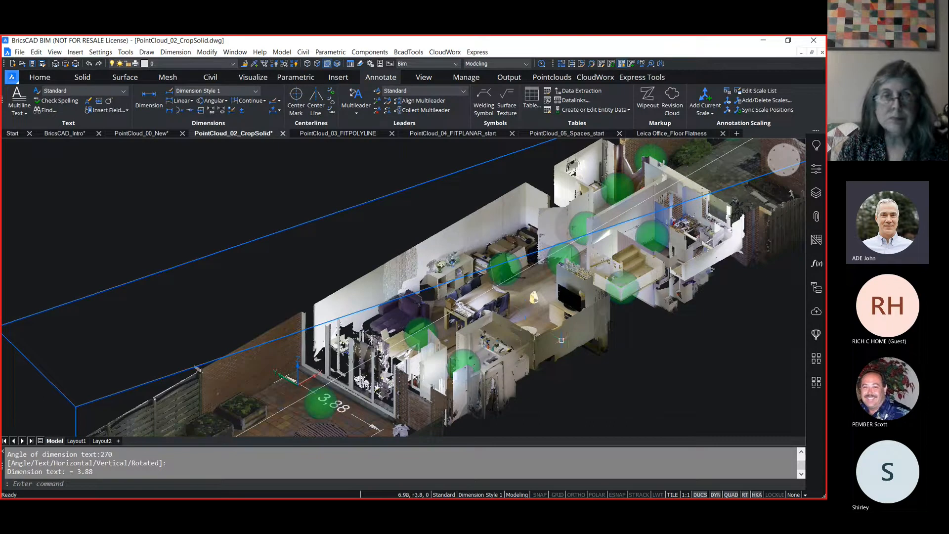
mouse_move(561, 340)
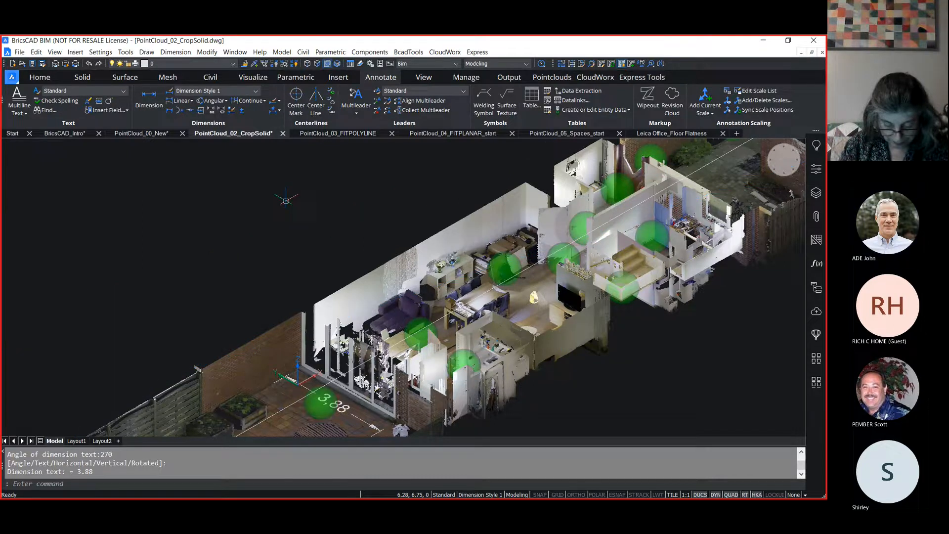
Turn the Pointcloud nearest point snap off and back on
right_click(616, 496)
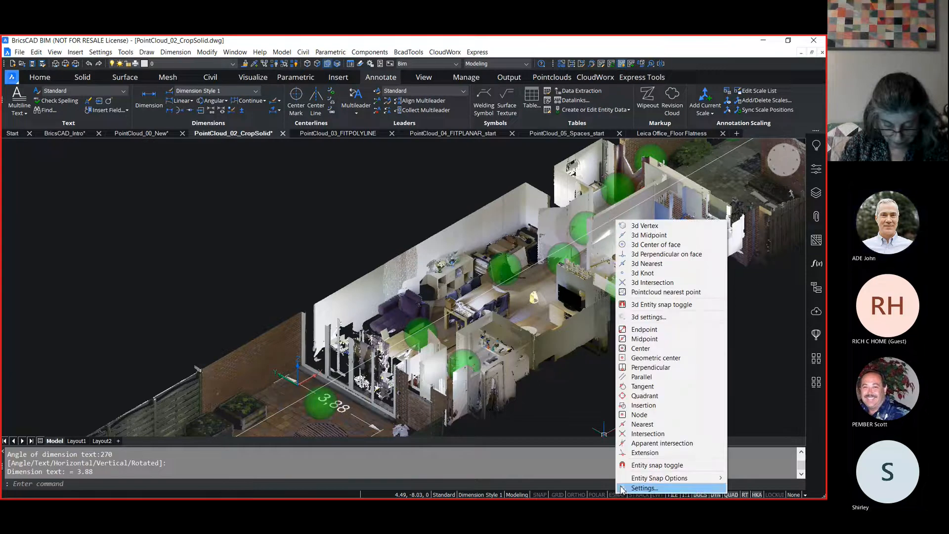
click(625, 293)
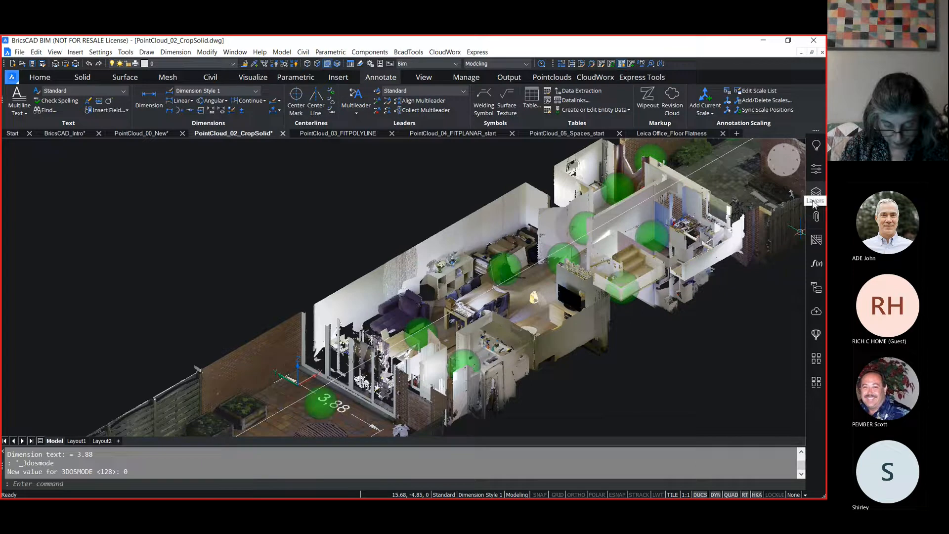
right_click(620, 496)
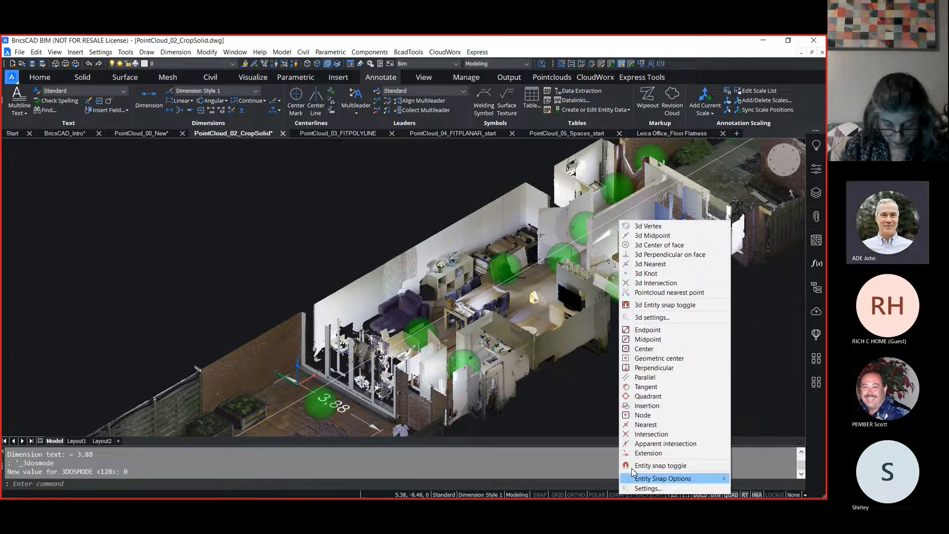
click(627, 292)
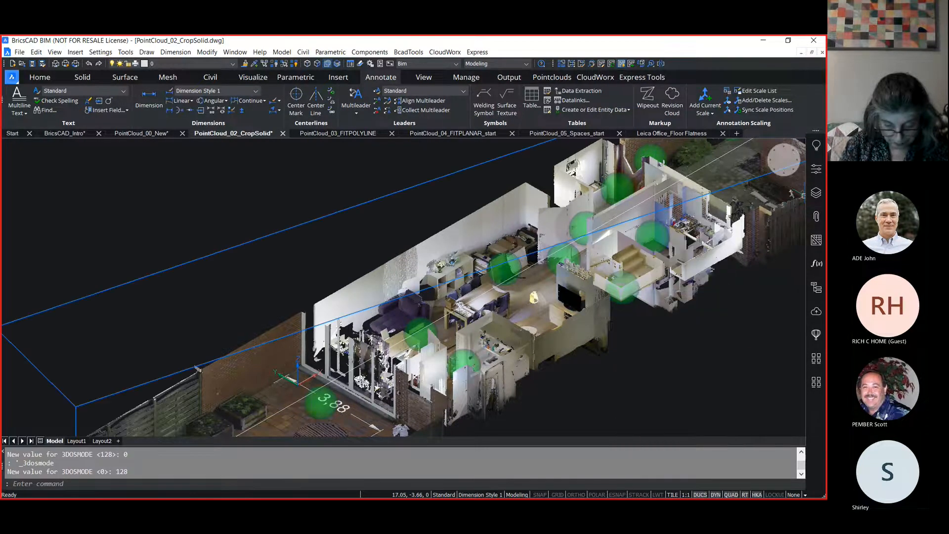
Make WALLS the current layer
click(817, 193)
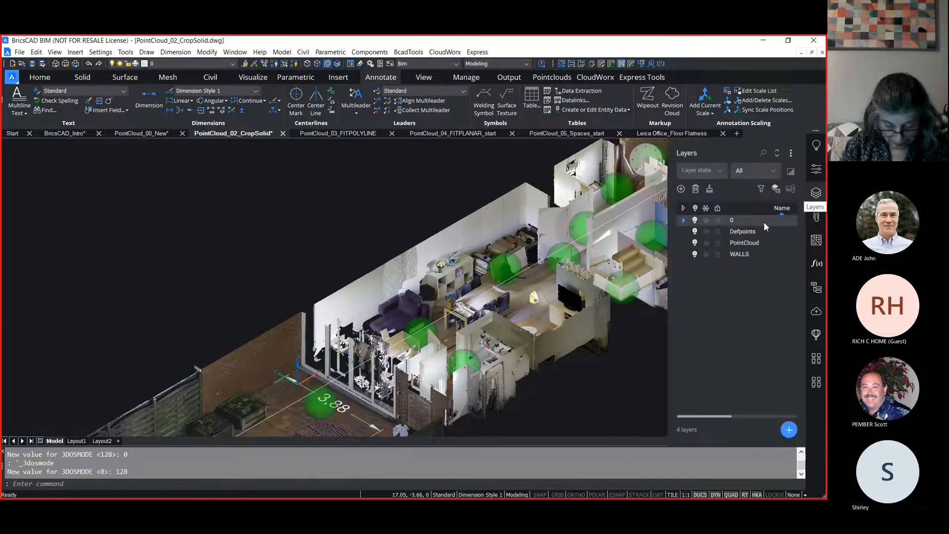
double_click(686, 253)
click(817, 193)
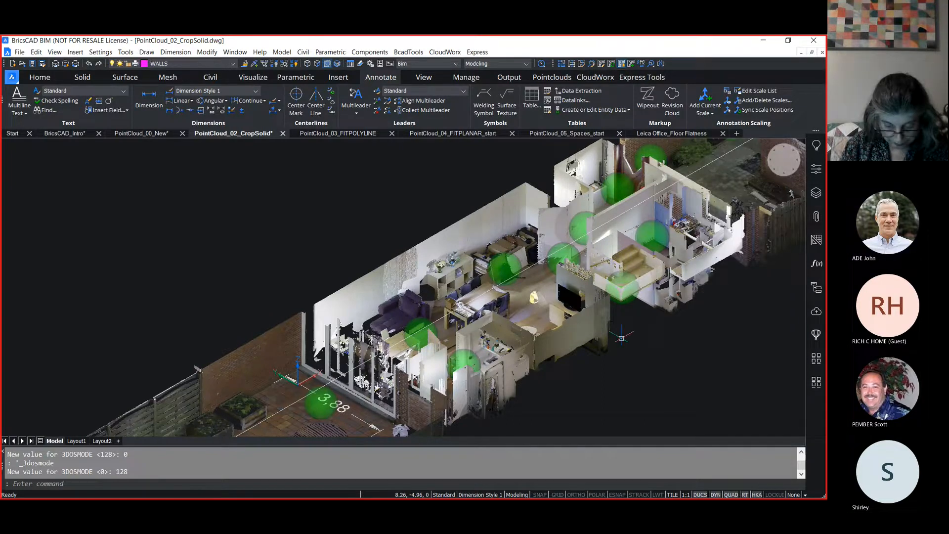
text(FITPOLYLINE)
key(Return)
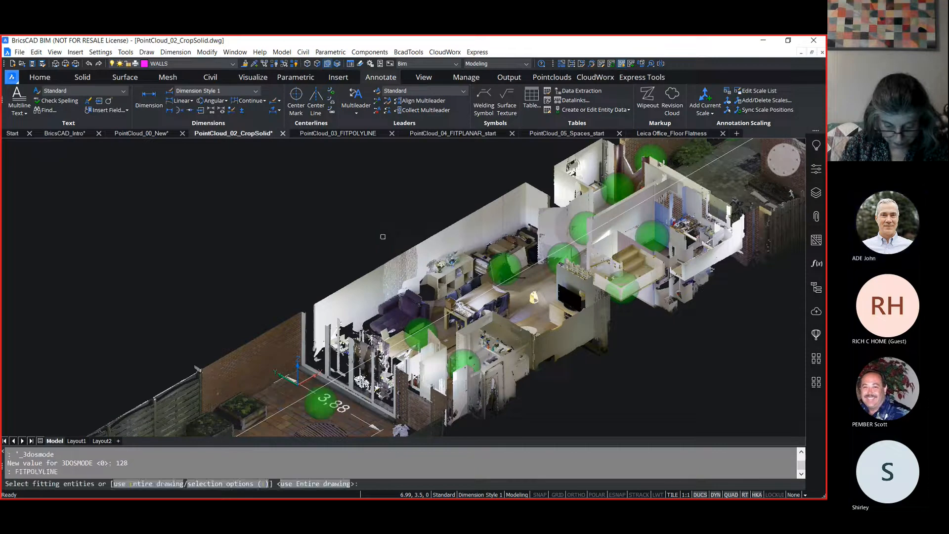
click(388, 260)
click(552, 333)
key(Return)
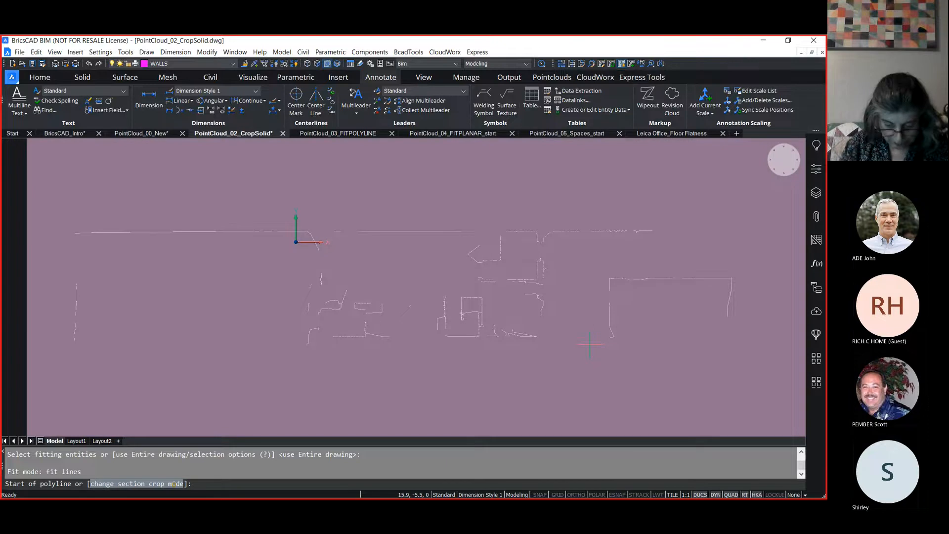
text(ucs)
key(Return)
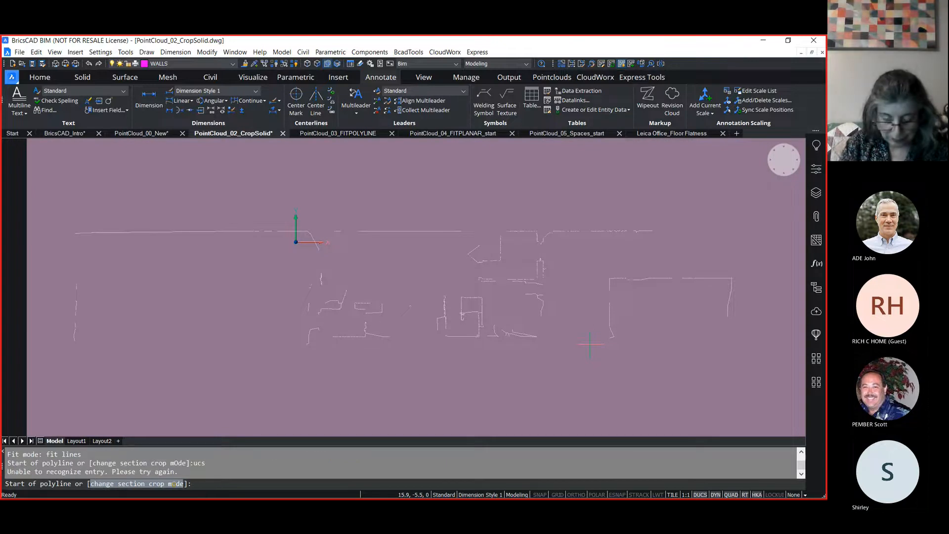
key(Escape)
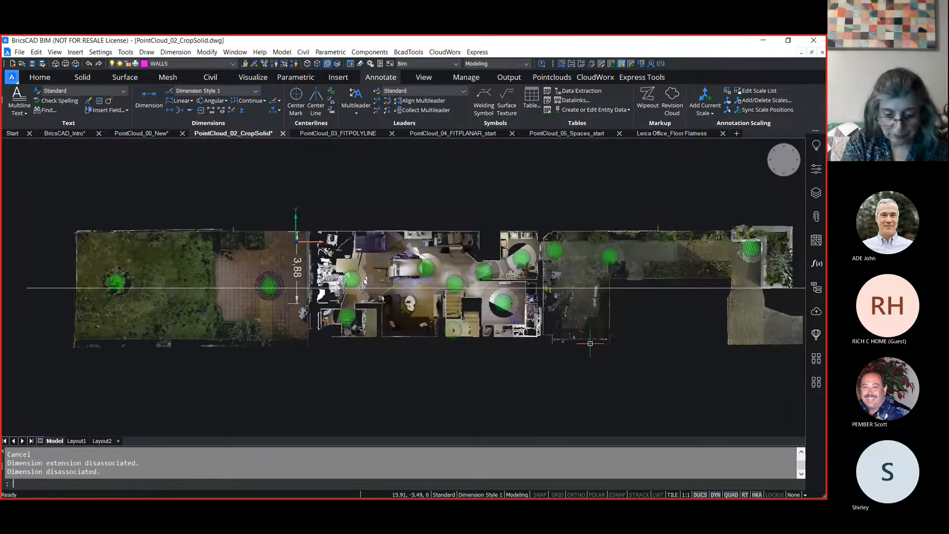
Reset the UCS to World
text(ucs)
key(Return)
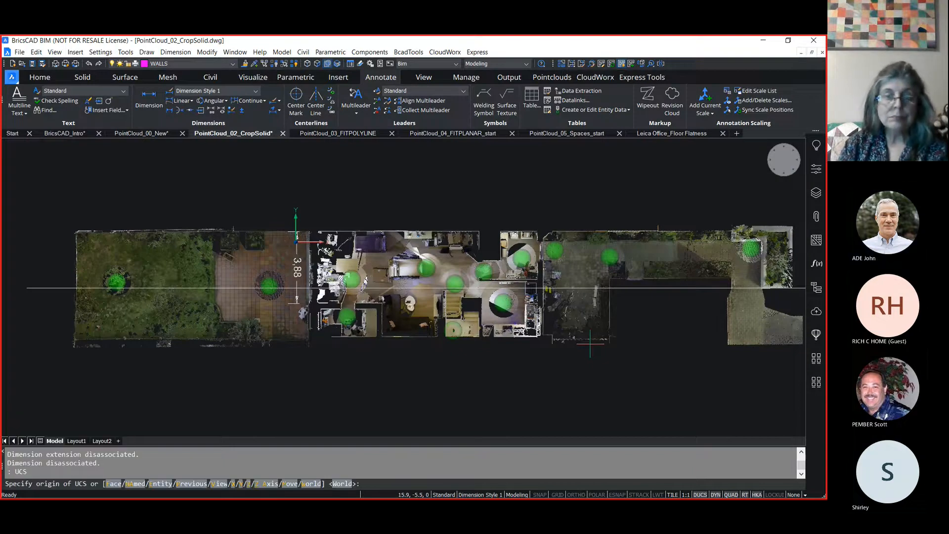
key(Return)
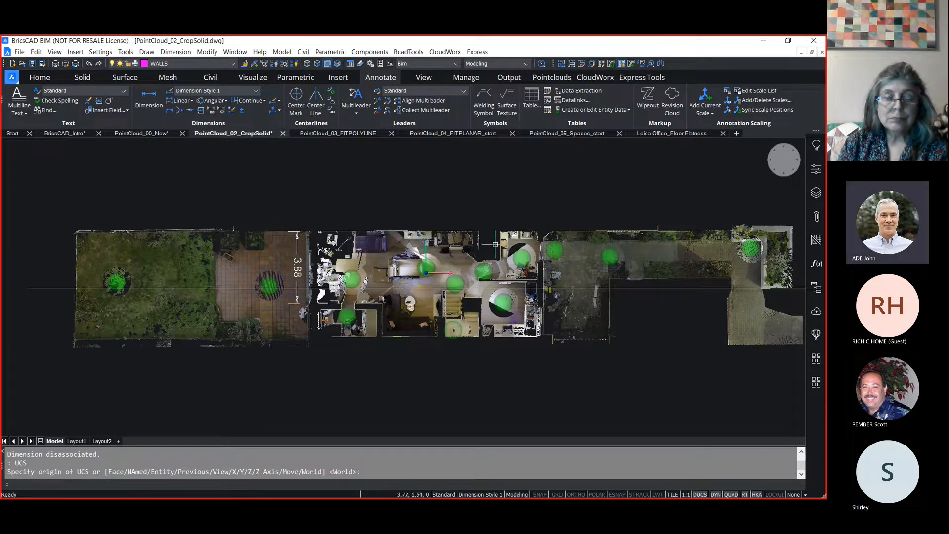
Run FITPOLYLINE on the section plane and point cloud, and fit a line along the long upper wall of the living room
text(FITPOLYLINE)
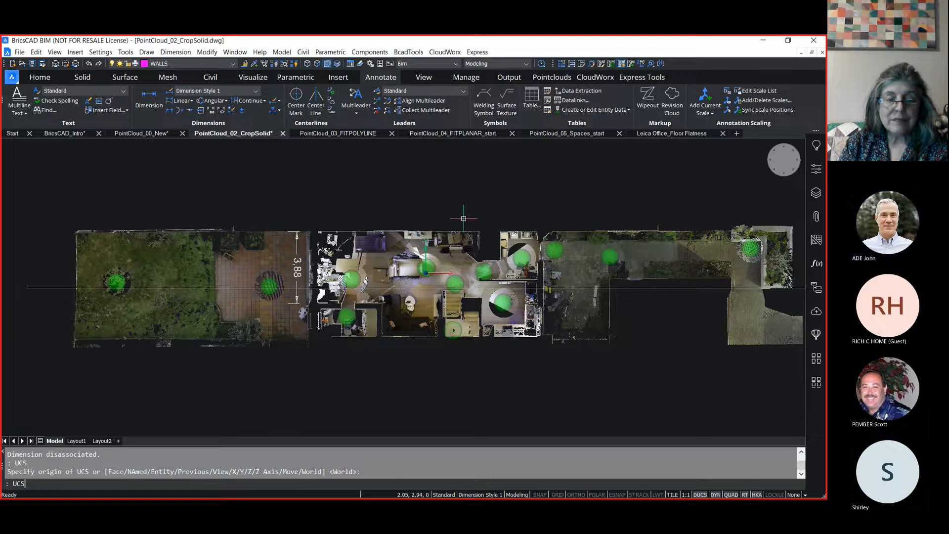
key(Return)
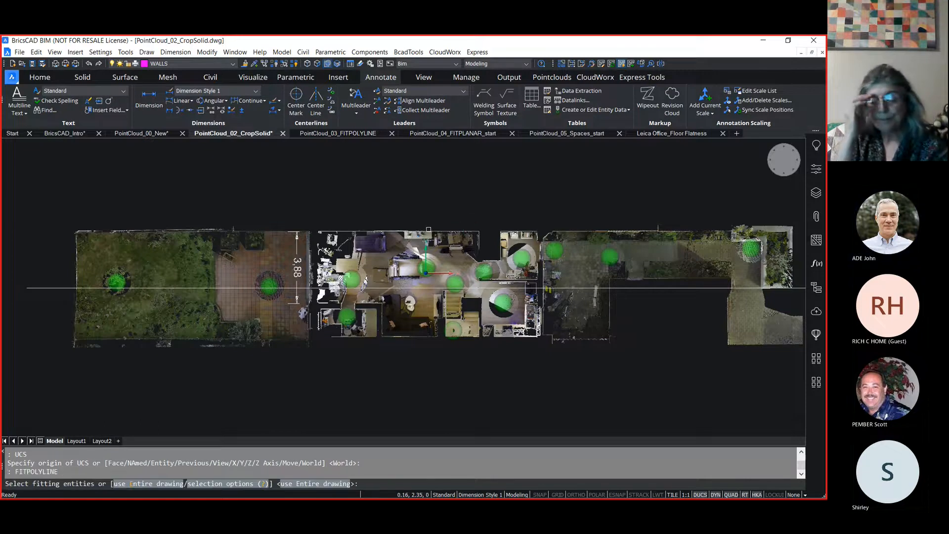
click(413, 285)
click(414, 287)
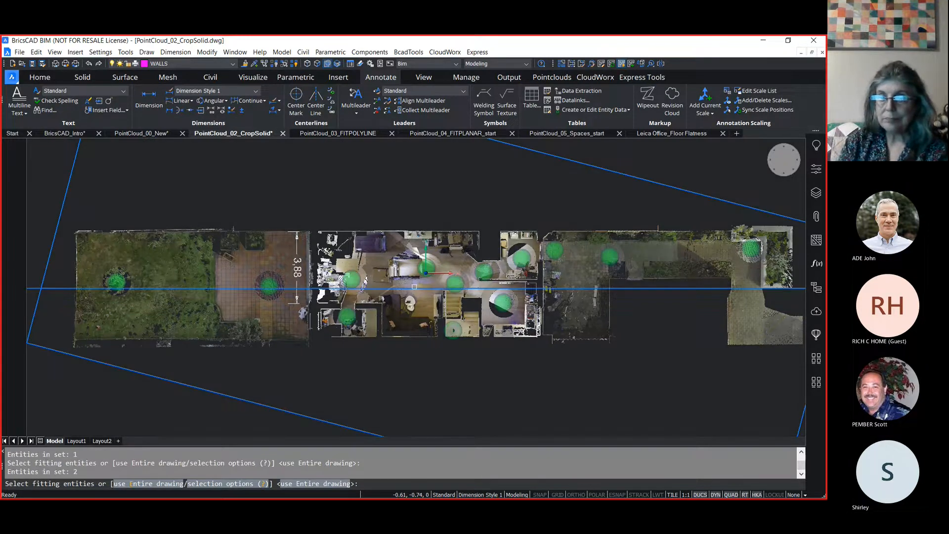
key(Return)
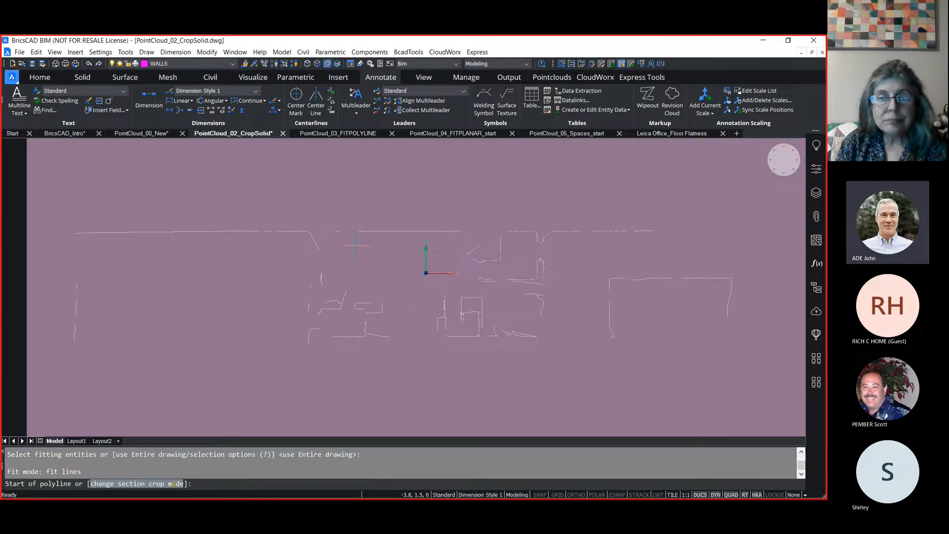
scroll(367, 232, up, 5)
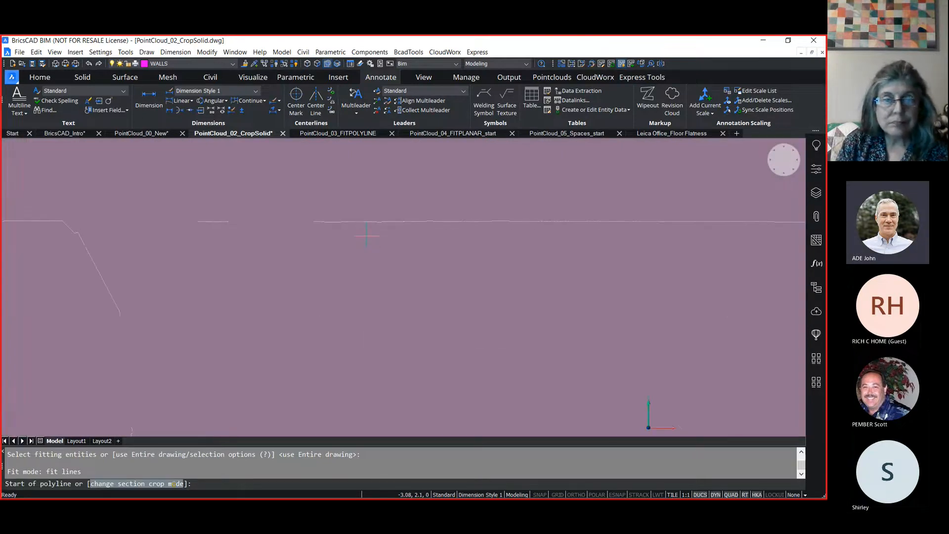
scroll(363, 232, up, 6)
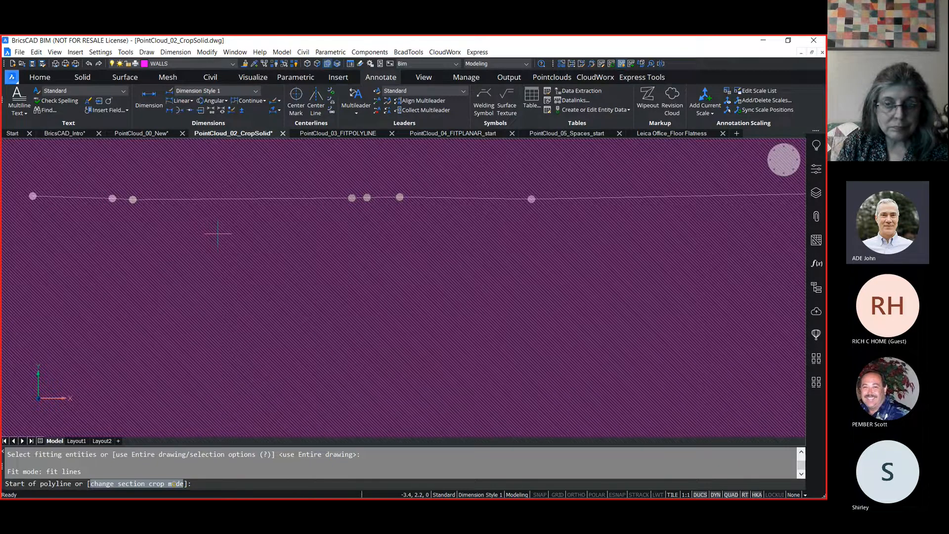
scroll(218, 233, down, 5)
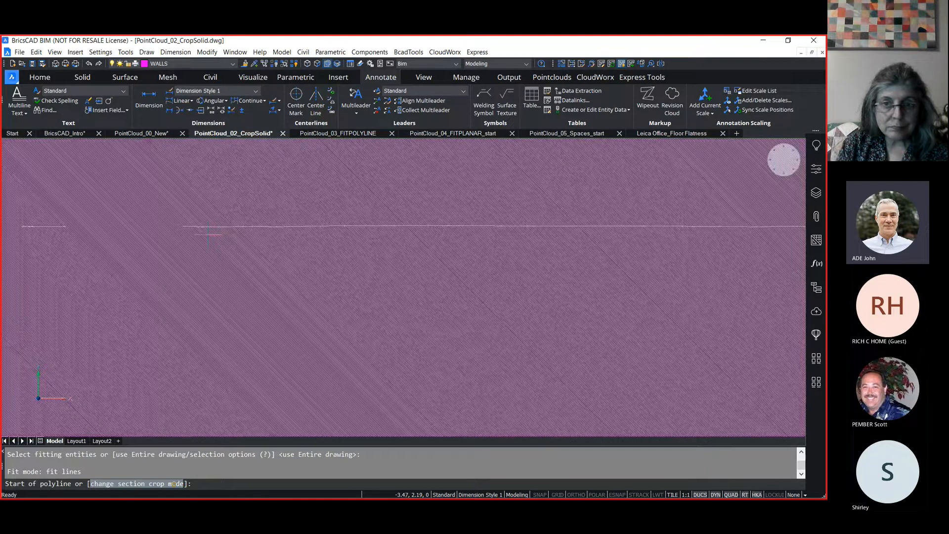
scroll(199, 233, down, 2)
click(189, 229)
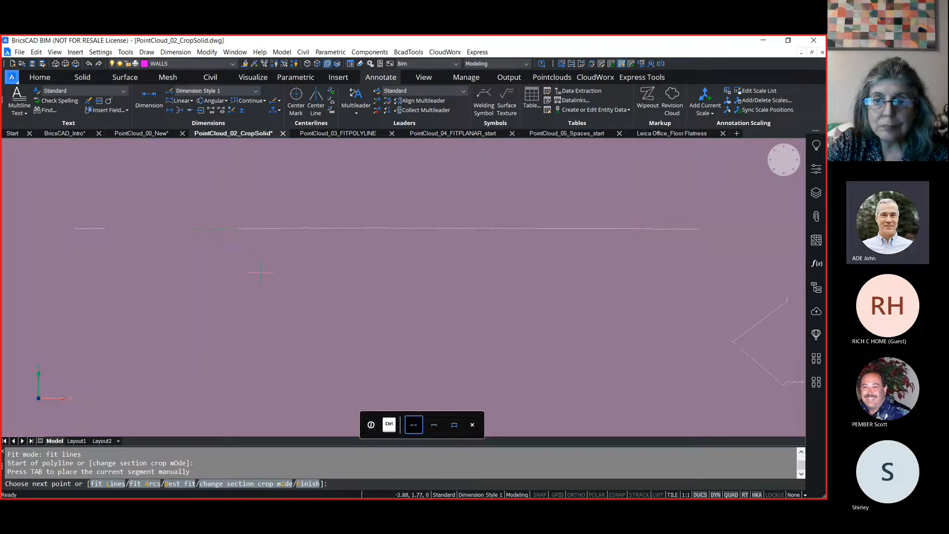
click(678, 274)
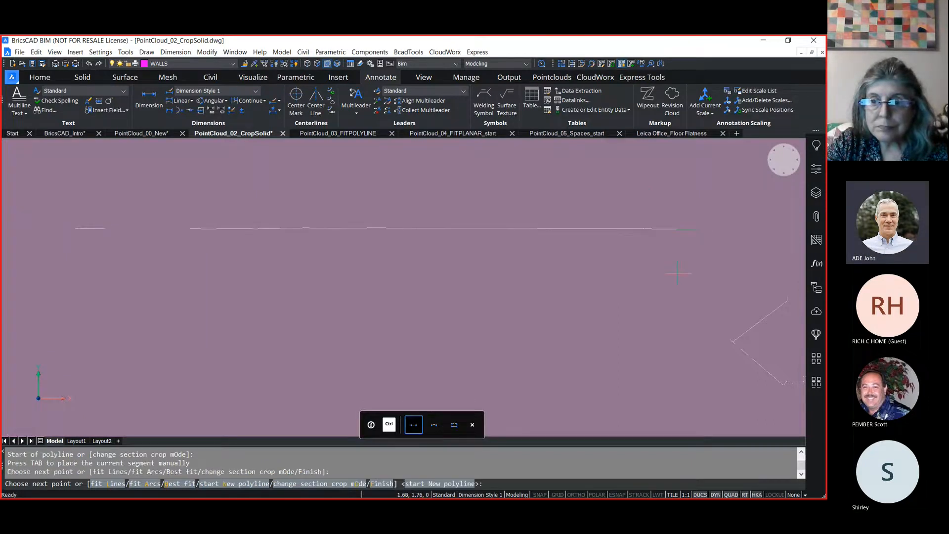
key(Return)
Fit an L-shaped polyline to the vertical wall and the adjoining horizontal wall beside the angled section in the middle of the house
scroll(677, 273, down, 4)
middle_drag(669, 285, 397, 262)
scroll(536, 245, up, 4)
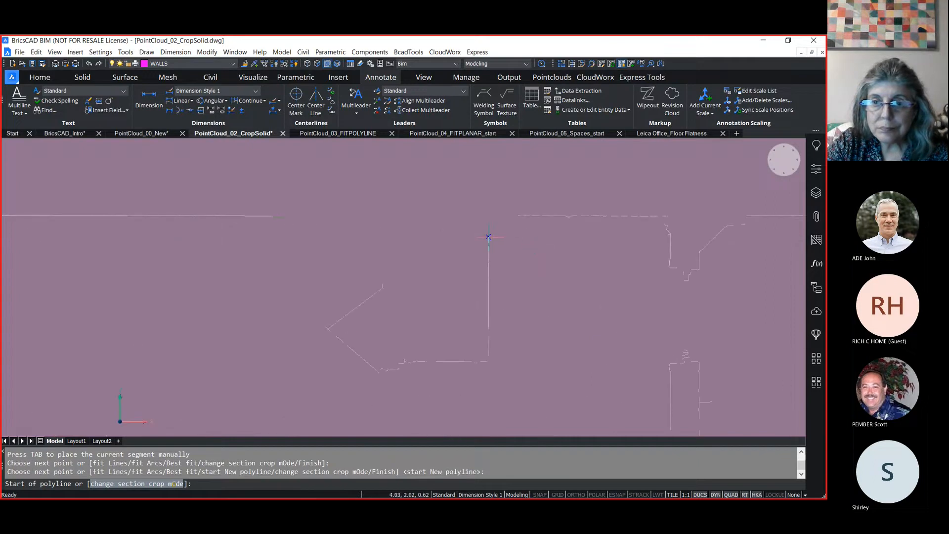
click(489, 346)
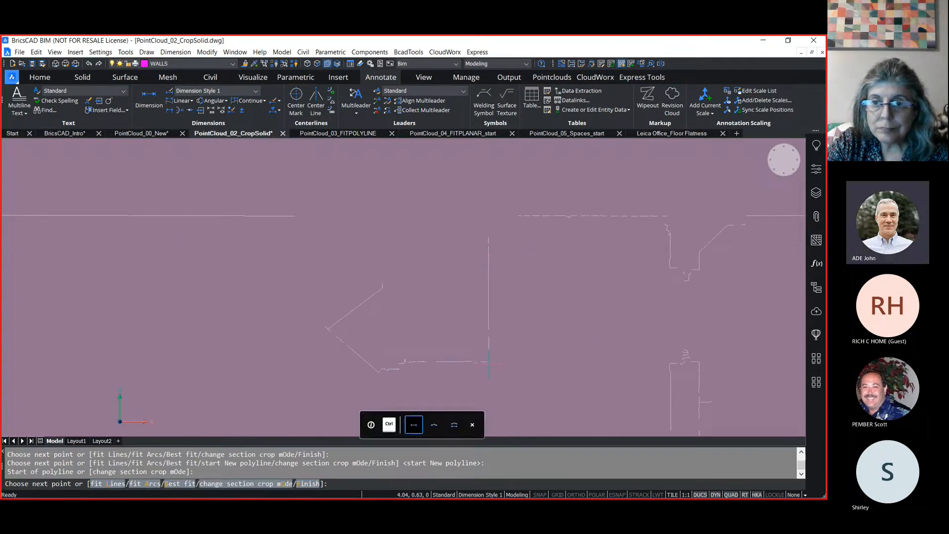
click(488, 362)
click(405, 362)
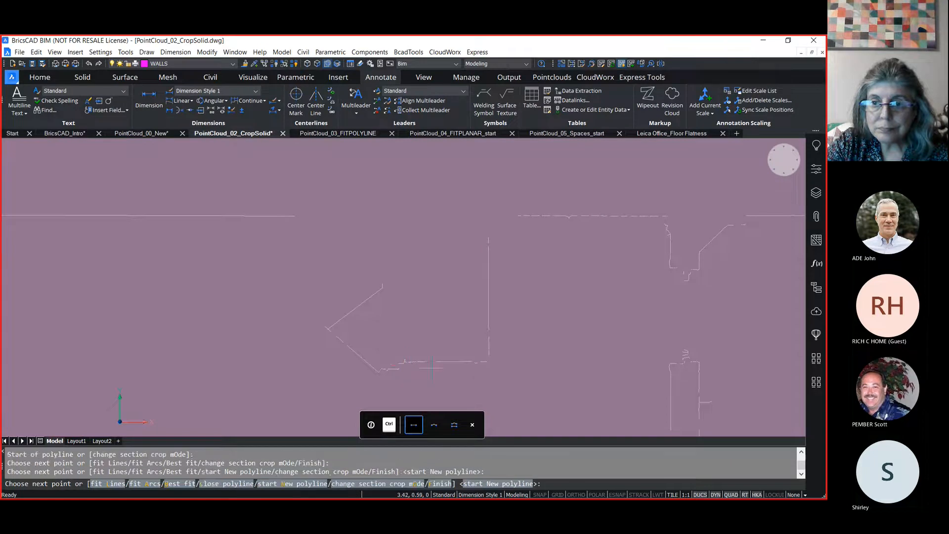
key(Return)
Fit a line along the short upper wall beyond the L-shaped polyline, and end the polyline fitting
click(521, 216)
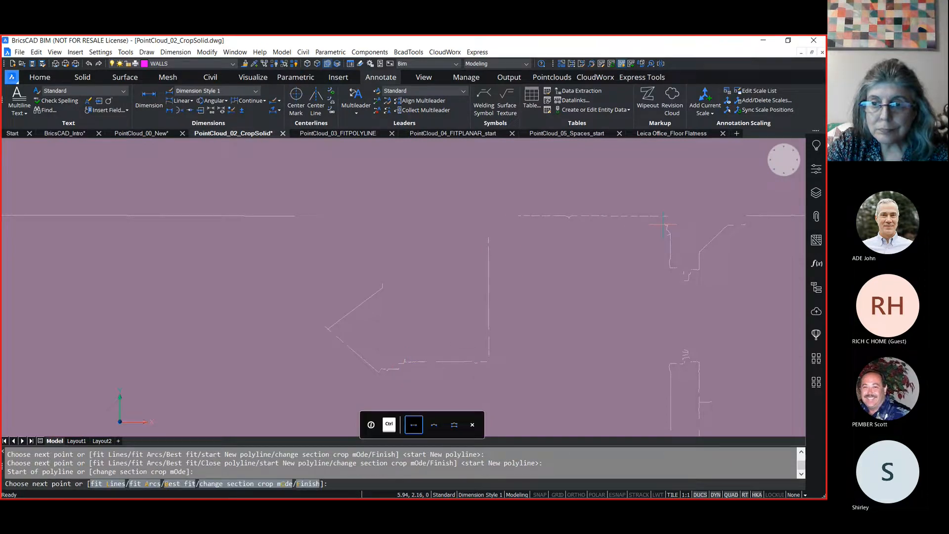
click(667, 216)
key(Return)
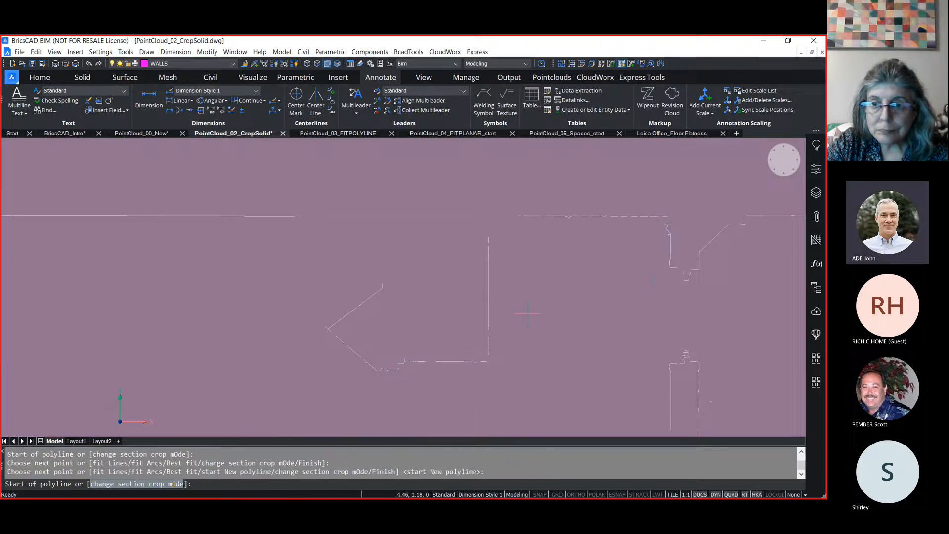
key(Return)
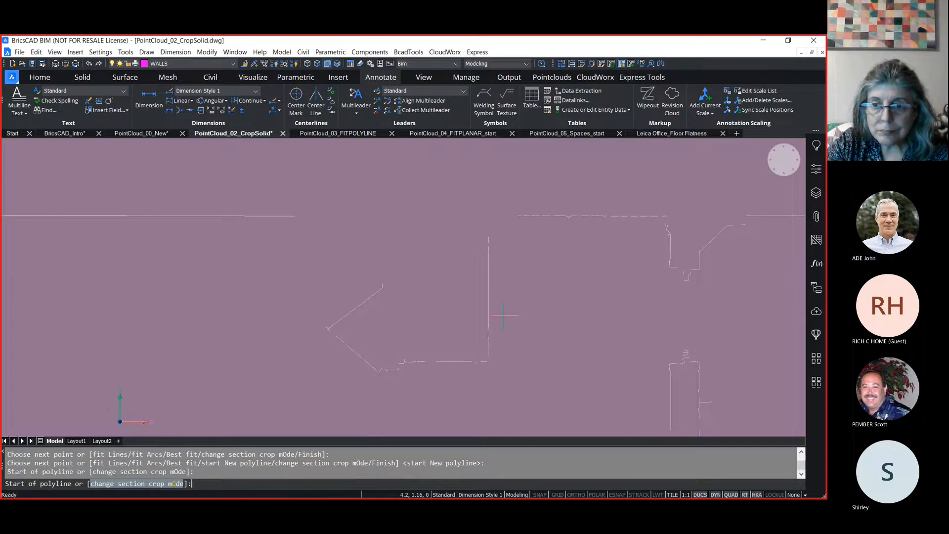
Switch to the Top Front Left view and turn off the section plane's clipping of the point cloud
middle_drag(526, 321, 481, 243)
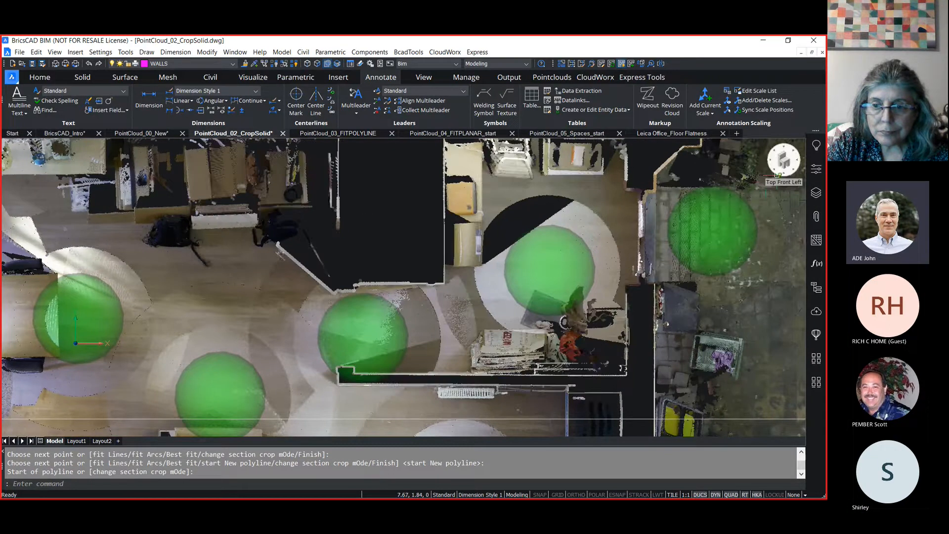
click(777, 173)
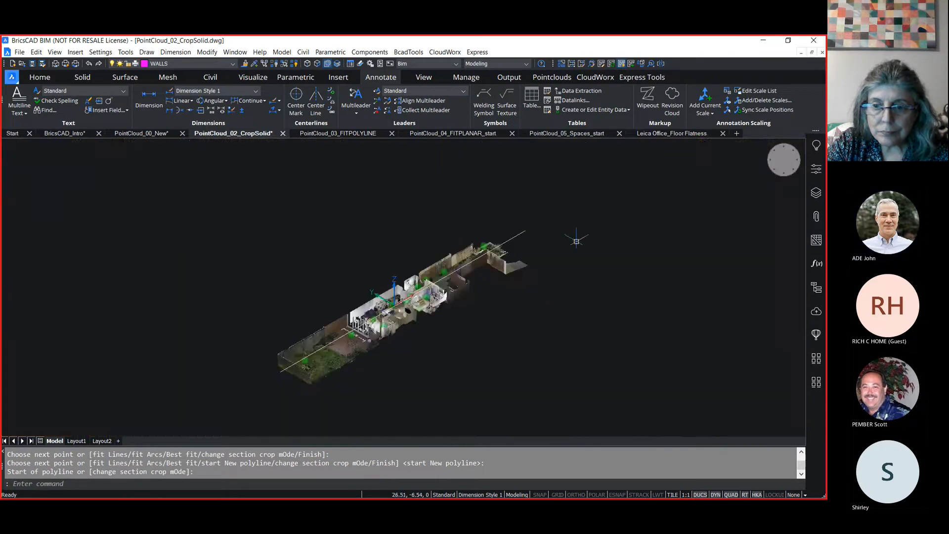
double_click(509, 241)
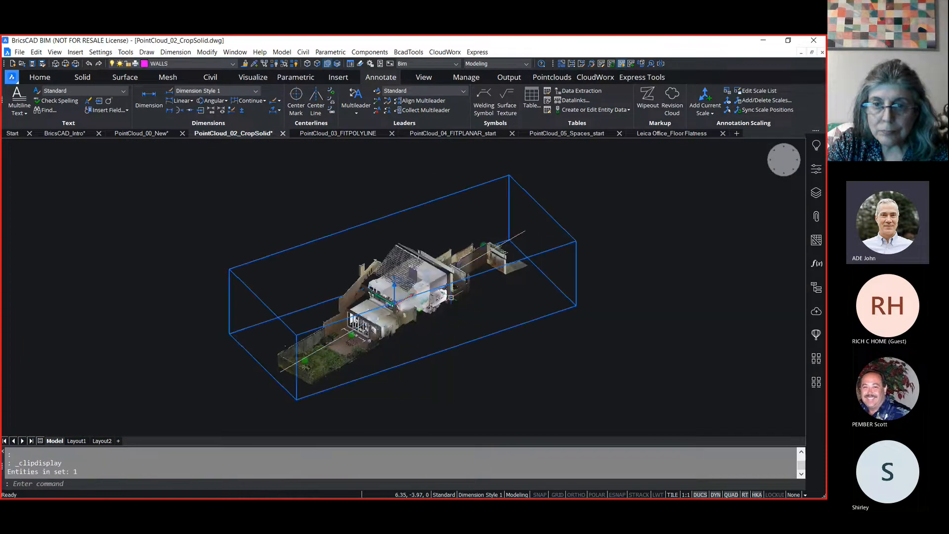
Hide the point cloud in the PointCloud_02_CropSolid drawing and inspect the fitted wall polylines
scroll(430, 300, up, 3)
scroll(430, 300, up, 2)
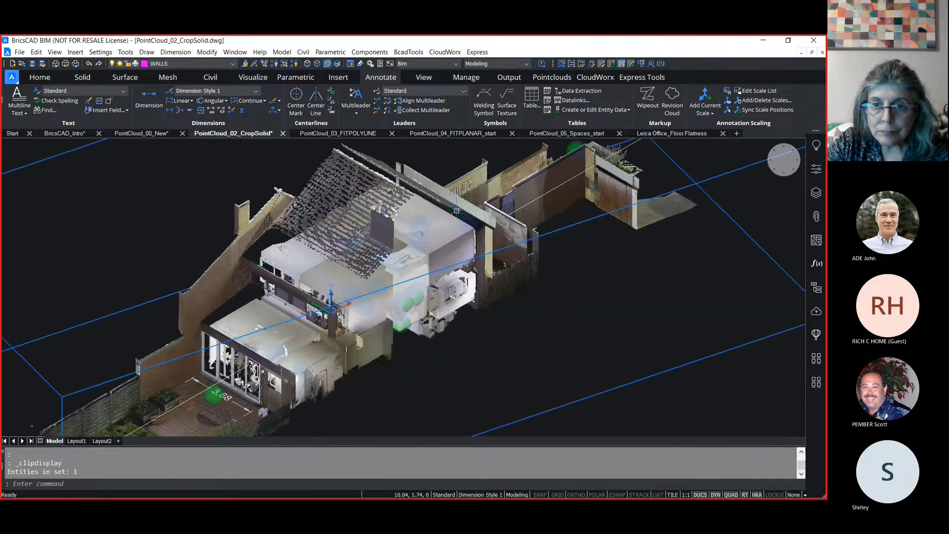
click(473, 218)
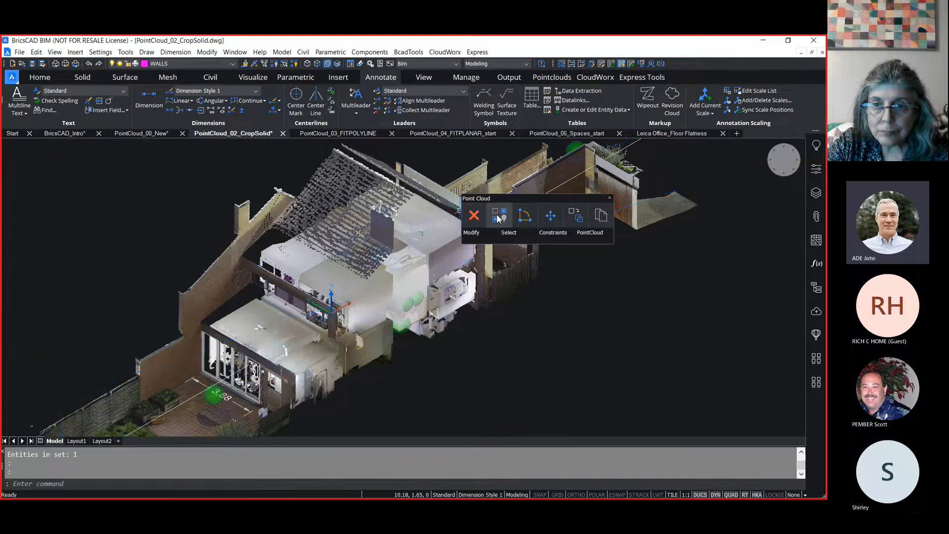
scroll(278, 304, up, 3)
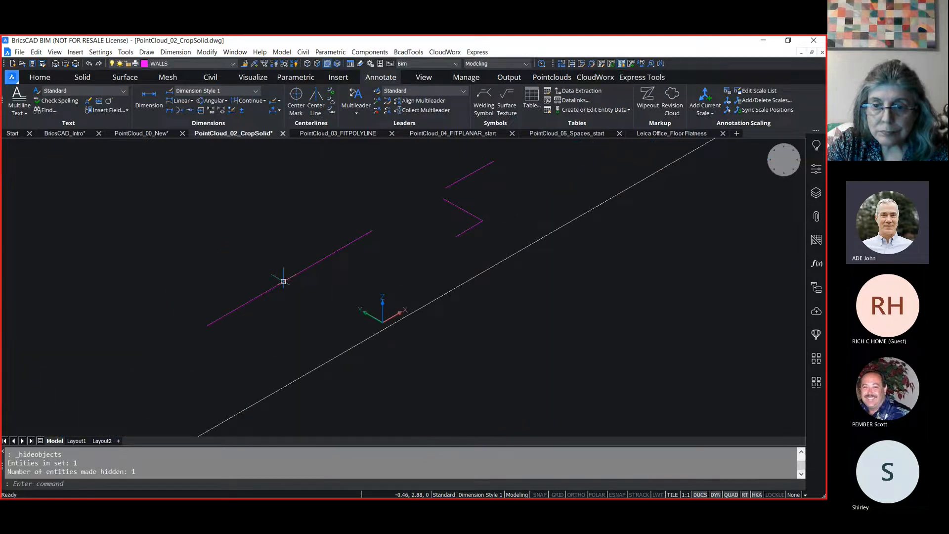
mouse_move(282, 281)
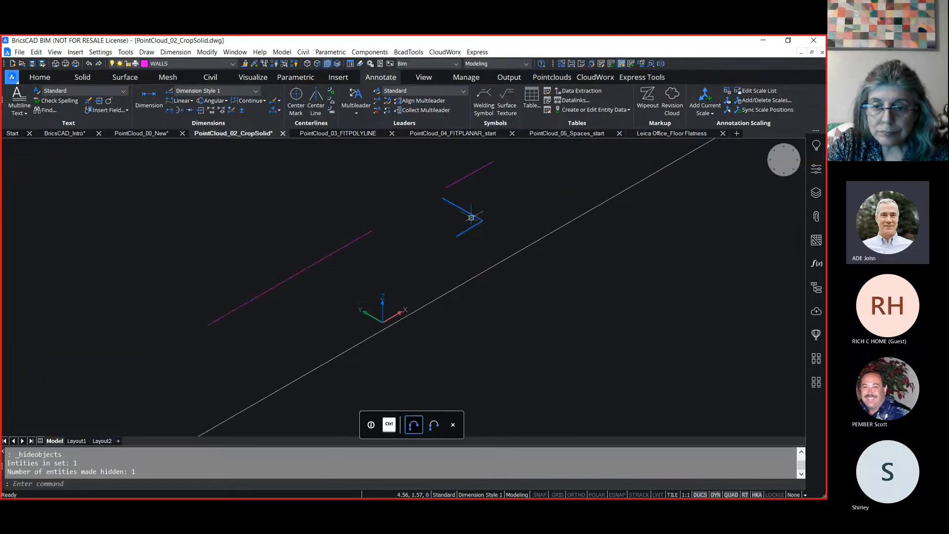
mouse_move(471, 217)
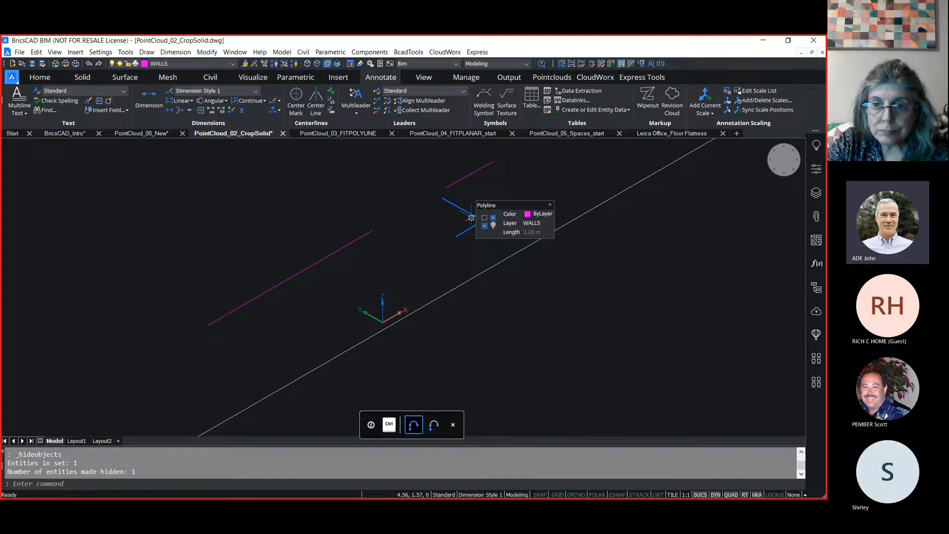
Switch to the PointCloud_03_FITPOLYLINE drawing and hide its point cloud
click(345, 133)
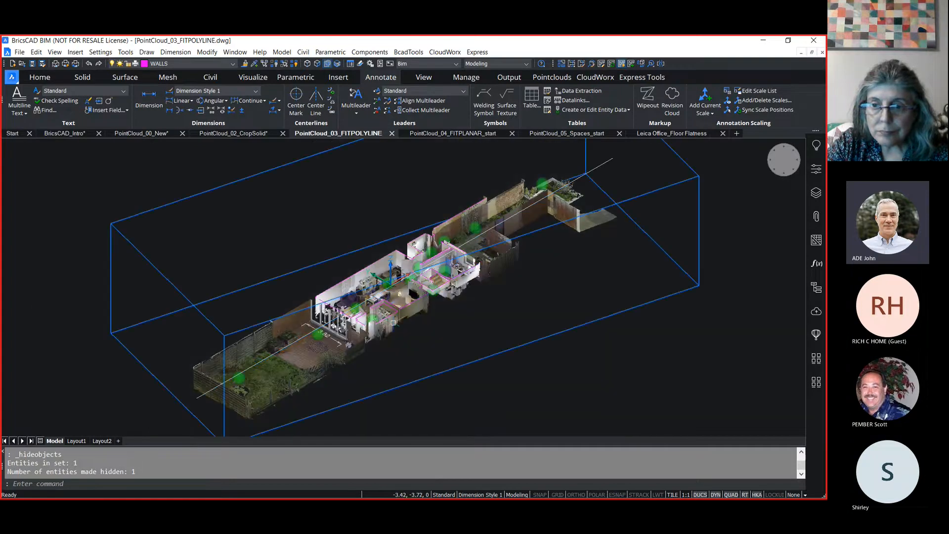
scroll(415, 271, up, 5)
mouse_move(420, 271)
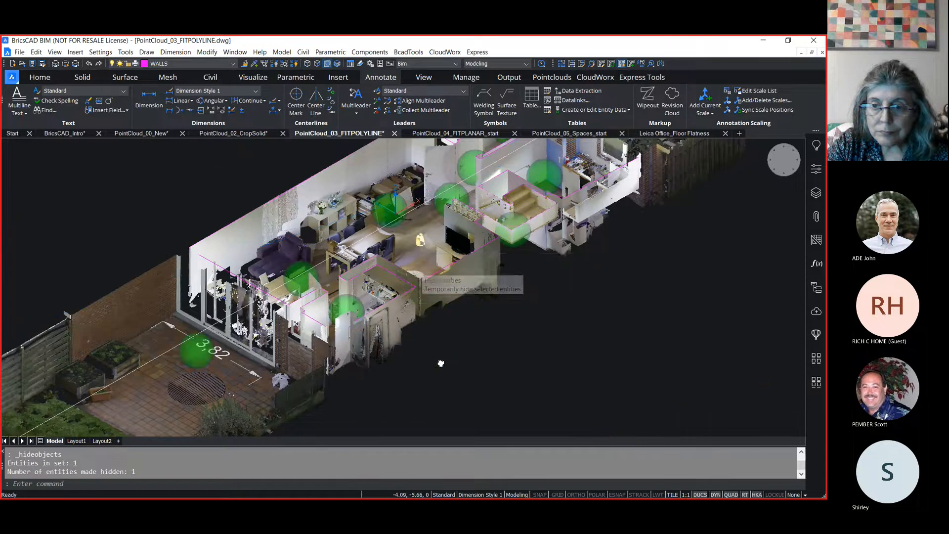
middle_drag(441, 361, 436, 377)
mouse_move(384, 212)
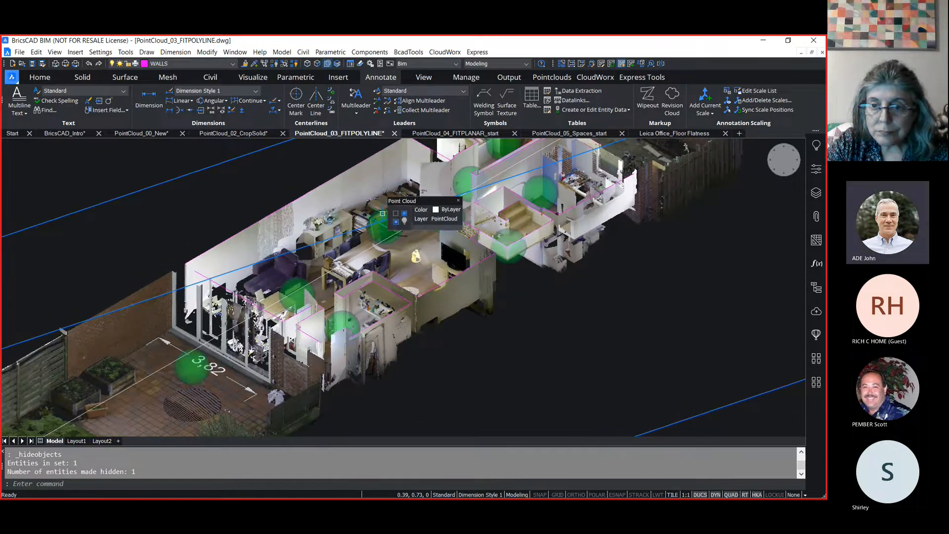
click(401, 218)
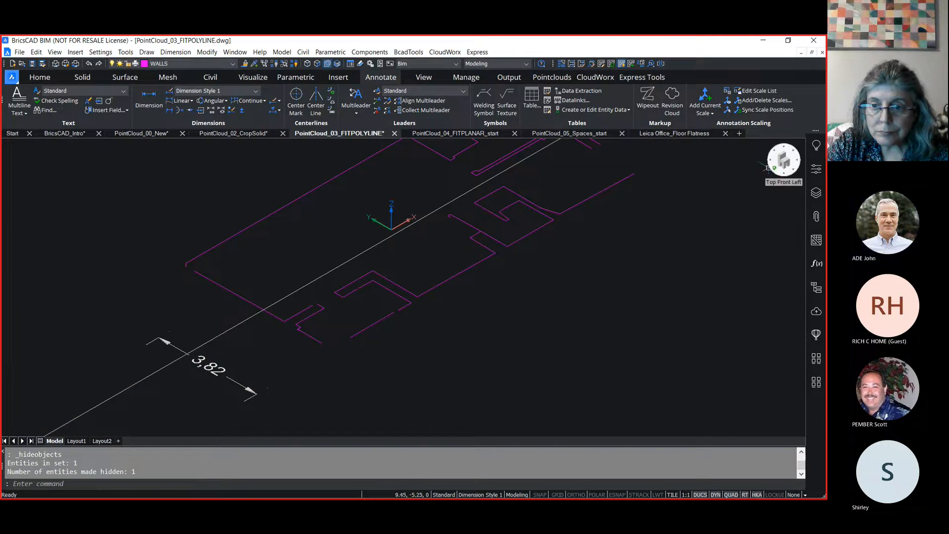
Look at the wall lines in top view and turn off the section plane's clip display
click(785, 164)
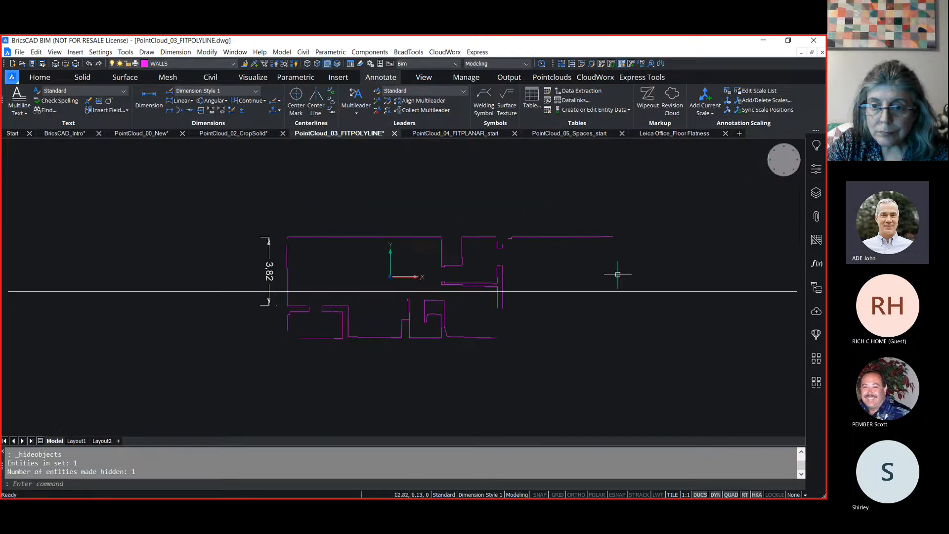
mouse_move(612, 290)
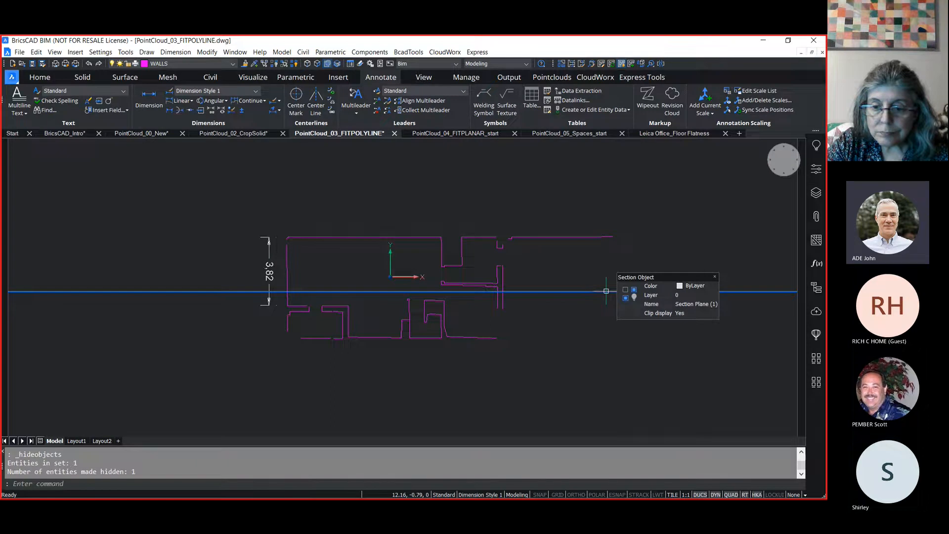
double_click(607, 290)
scroll(386, 293, up, 4)
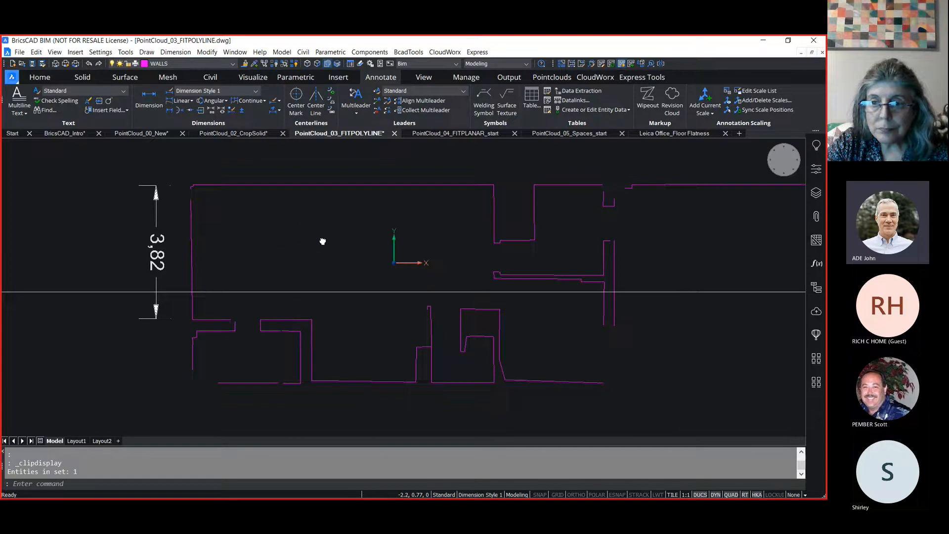
middle_drag(323, 241, 343, 243)
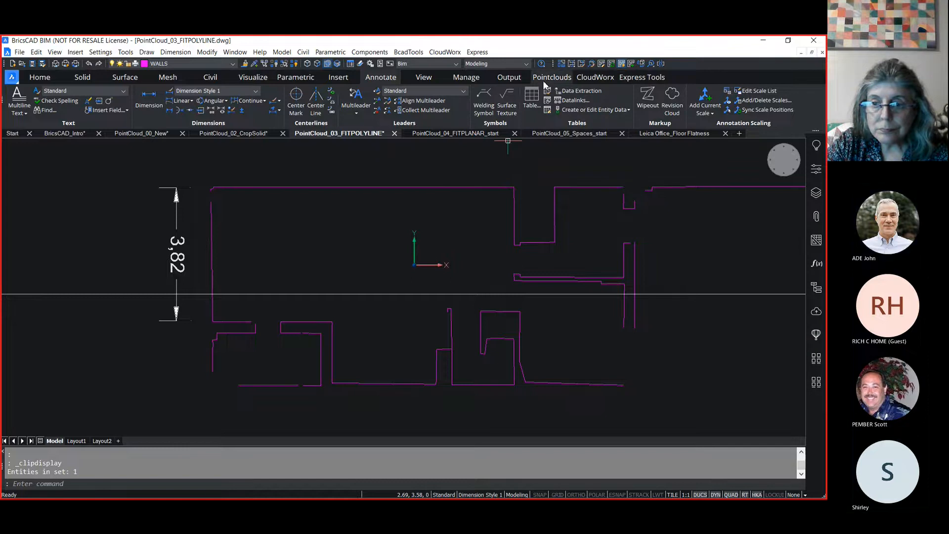
Optimize the entire drawing with closed gaps, rounded coordinates, and horizontal and vertical reference angles
click(472, 79)
click(453, 97)
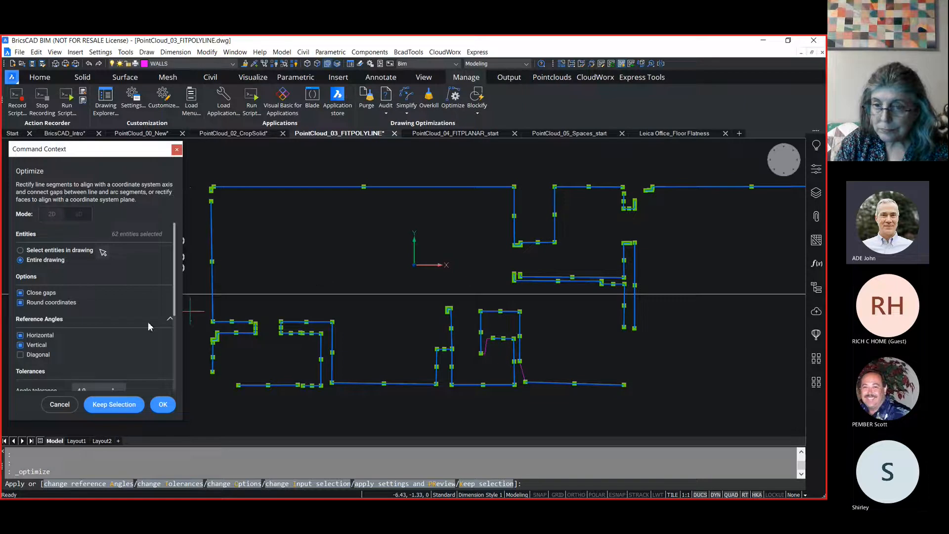
scroll(31, 324, down, 4)
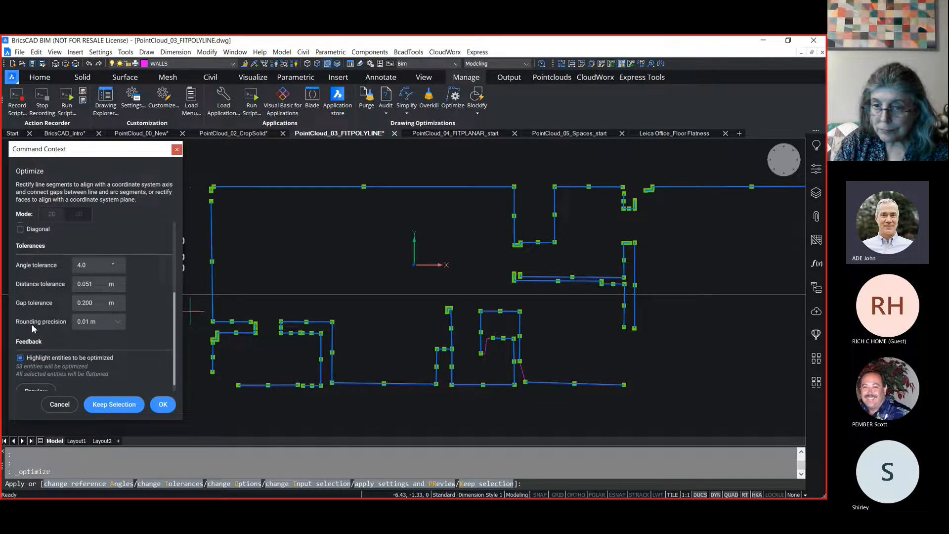
scroll(30, 314, up, 2)
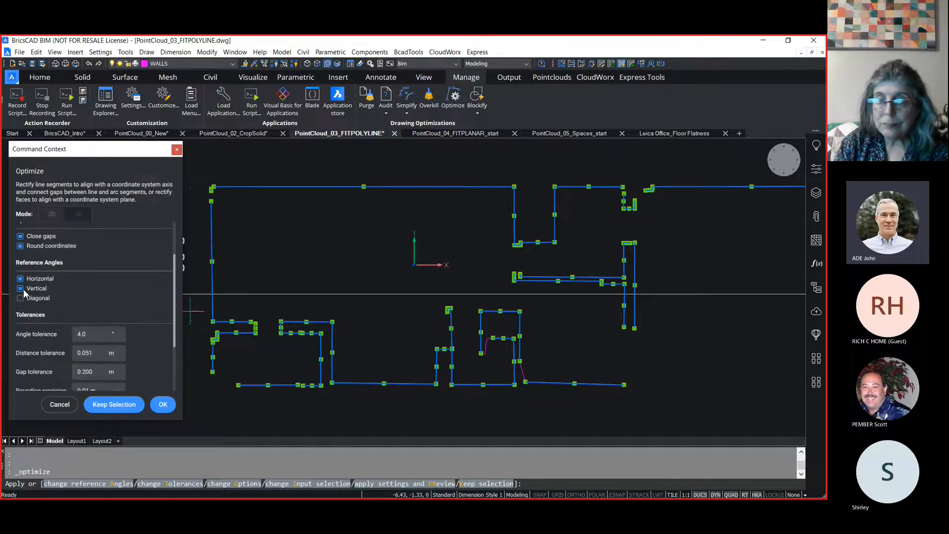
click(21, 289)
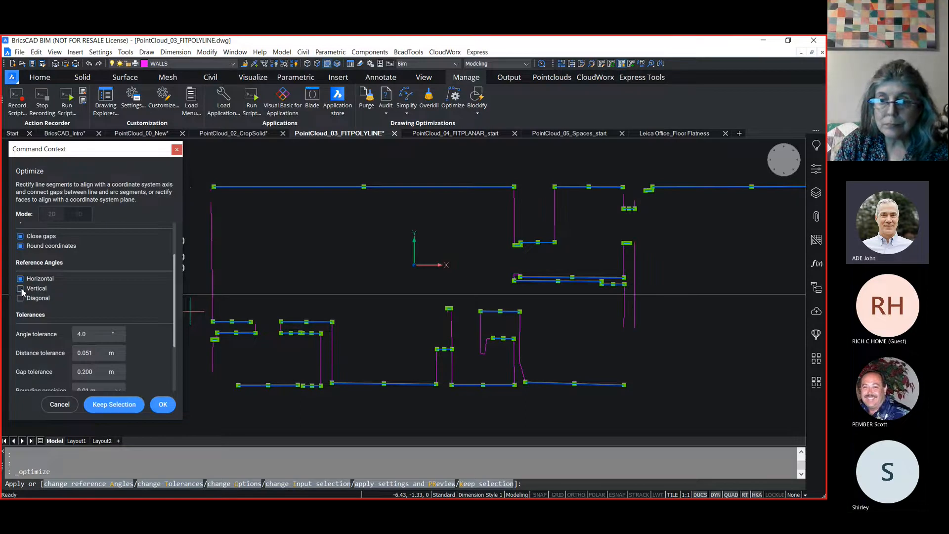
click(21, 289)
scroll(29, 292, down, 3)
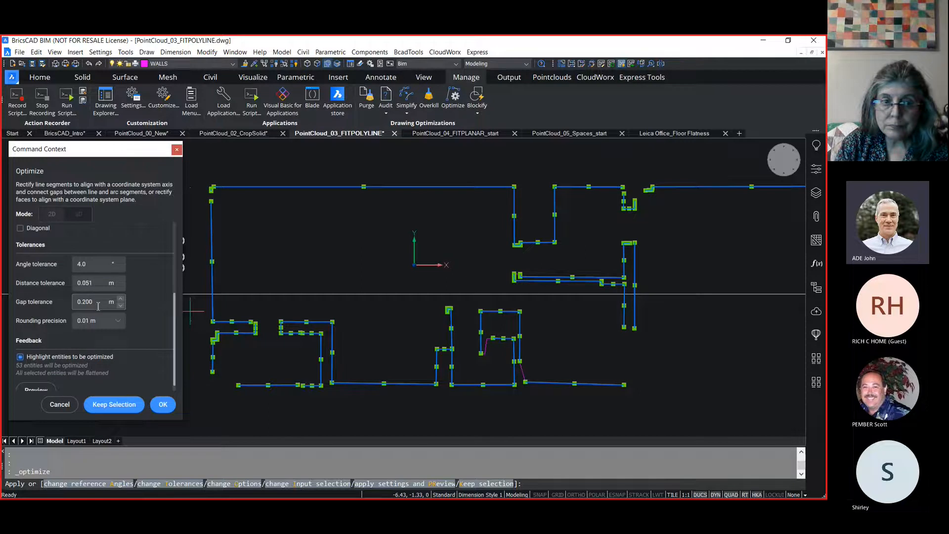
click(163, 405)
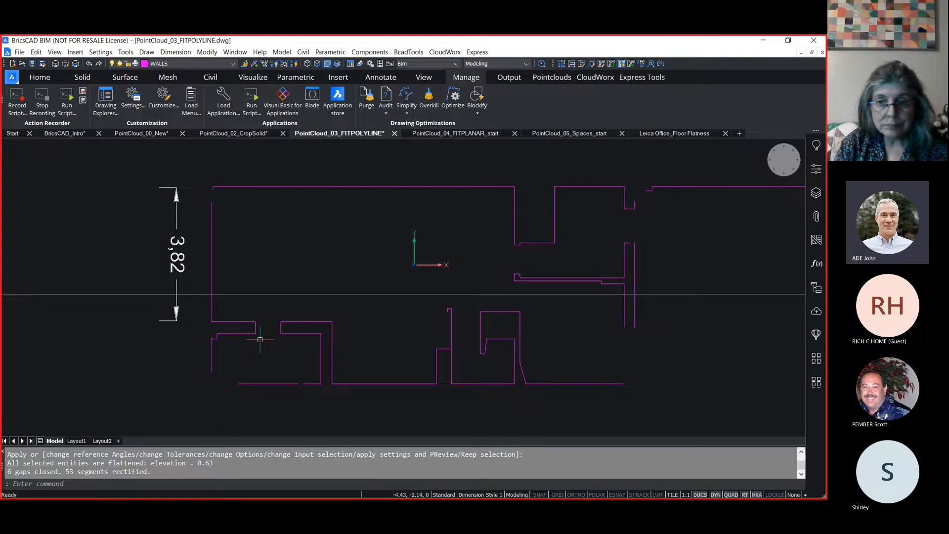
Select all line entities on the WALLS layer through the drawing structure and delete them
scroll(260, 340, down, 1)
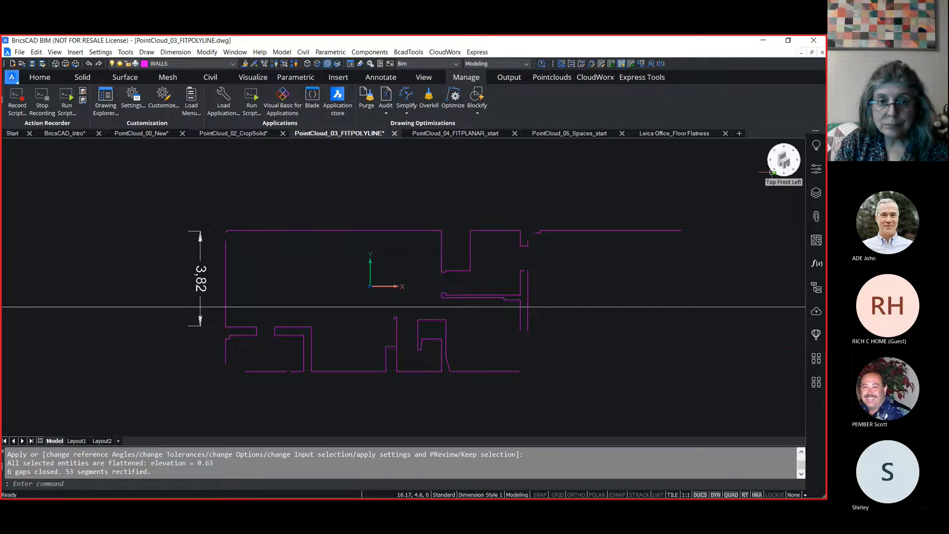
click(773, 171)
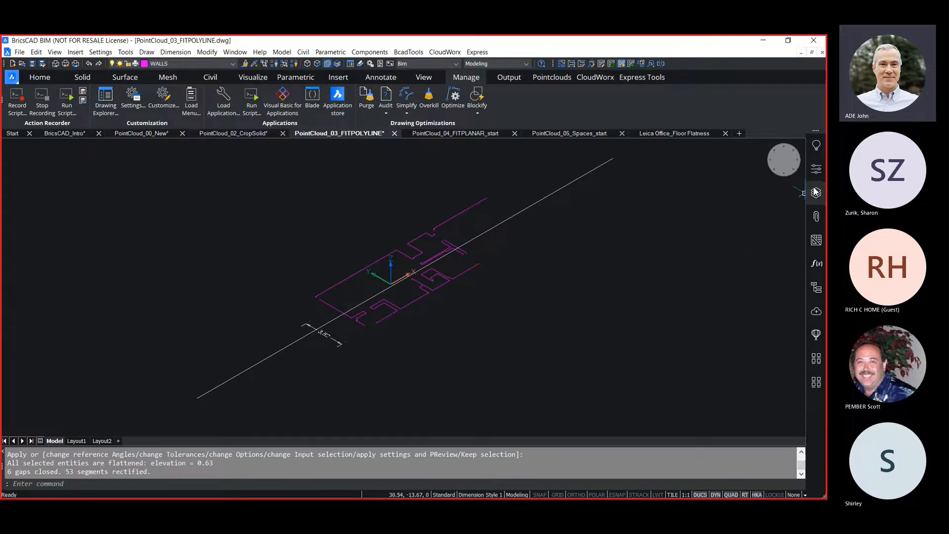
click(816, 287)
click(682, 176)
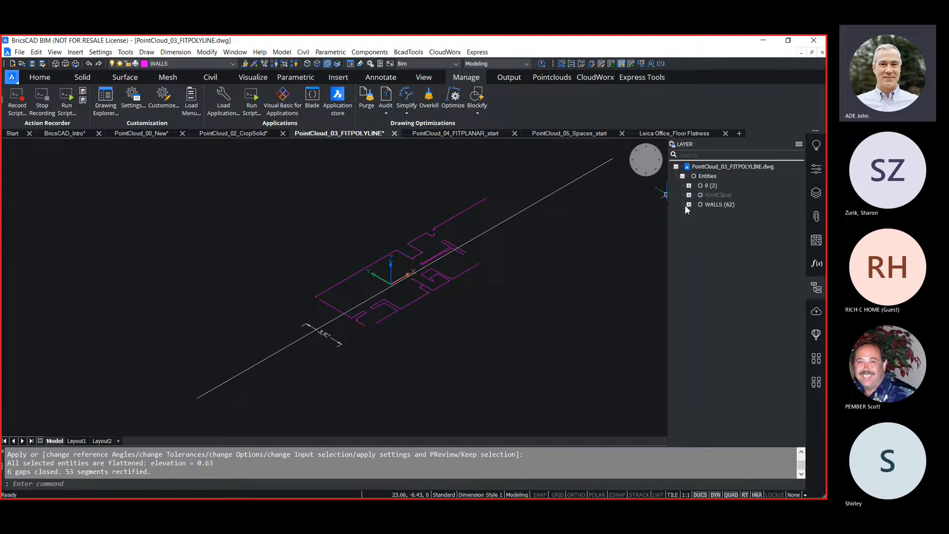
click(688, 205)
click(714, 215)
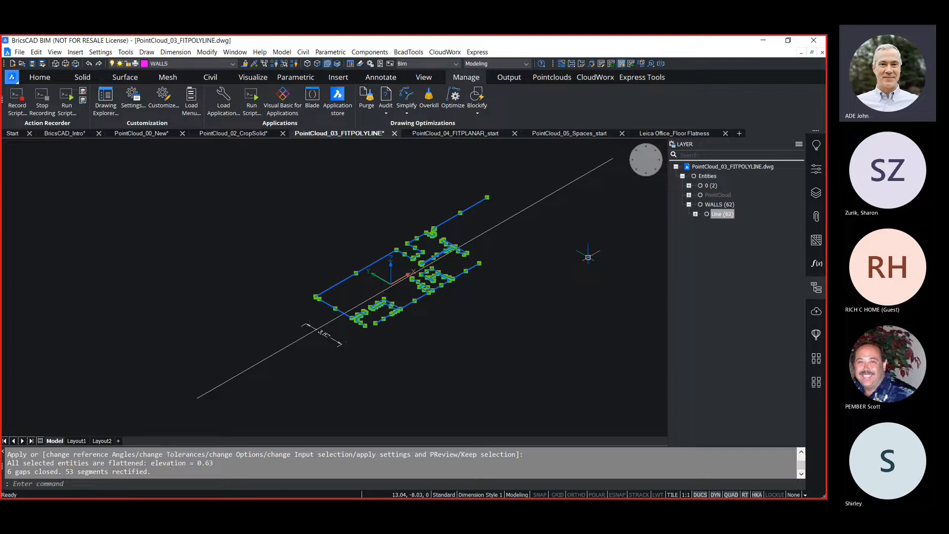
key(Delete)
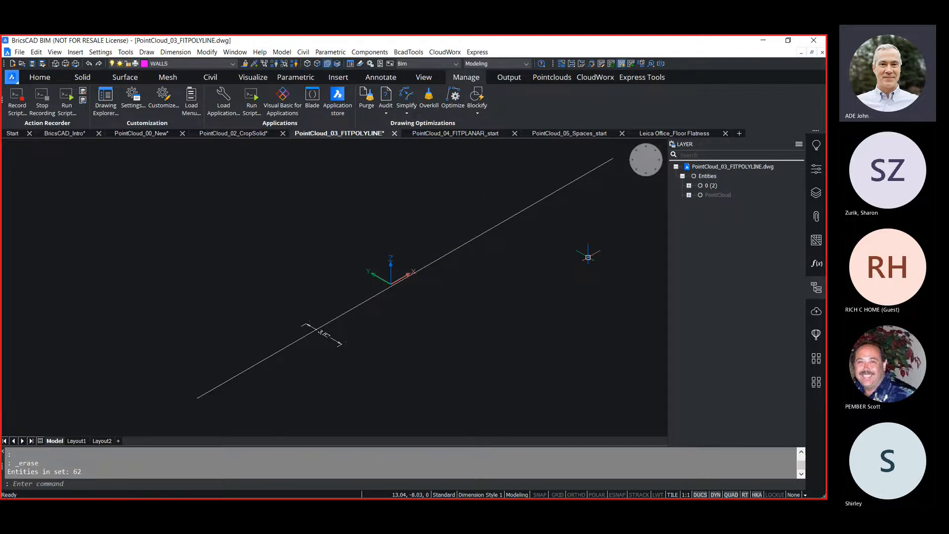
click(817, 290)
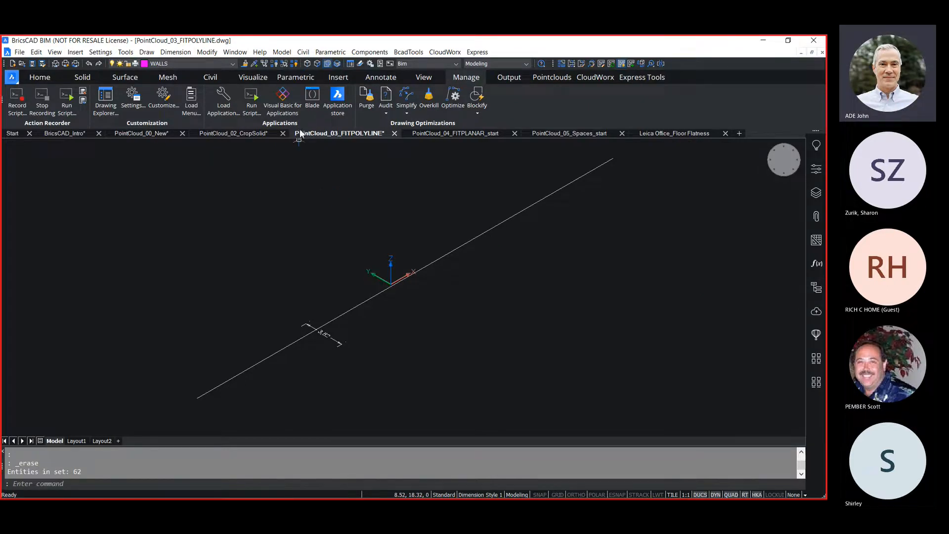
Unhide the point cloud and turn on the section plane's clip display to cut it at floor-plan height
click(294, 63)
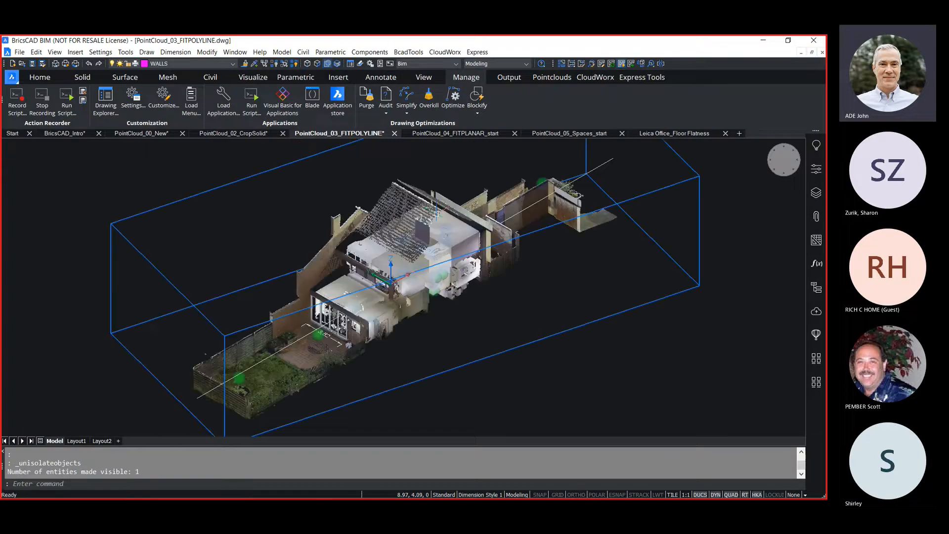
double_click(283, 350)
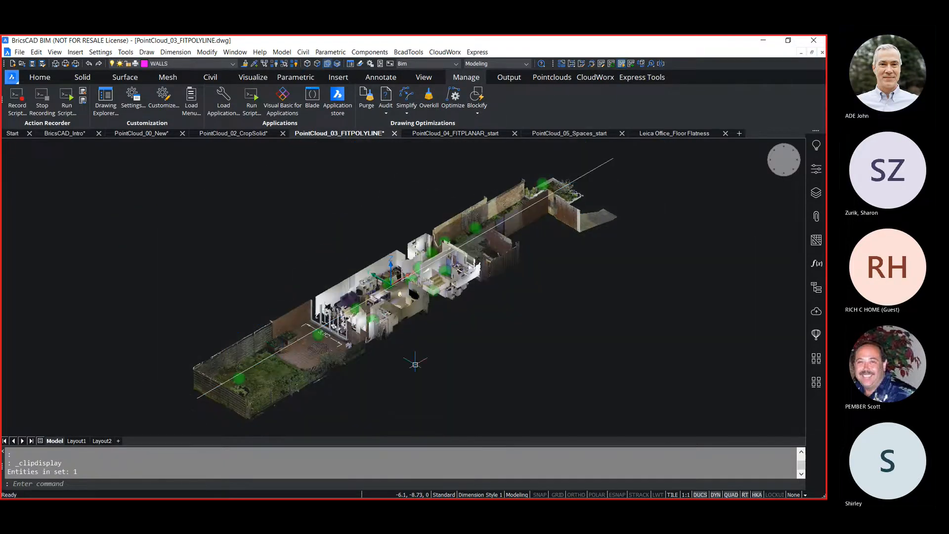
shift+middle_drag(452, 328, 371, 362)
Set the view to top and make UCS01 the current coordinate system
click(785, 164)
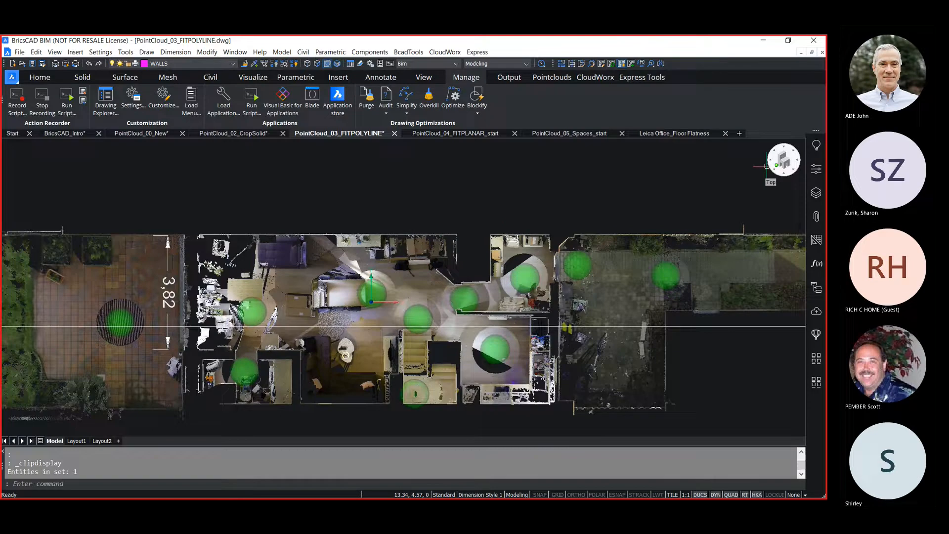
right_click(786, 162)
mouse_move(790, 171)
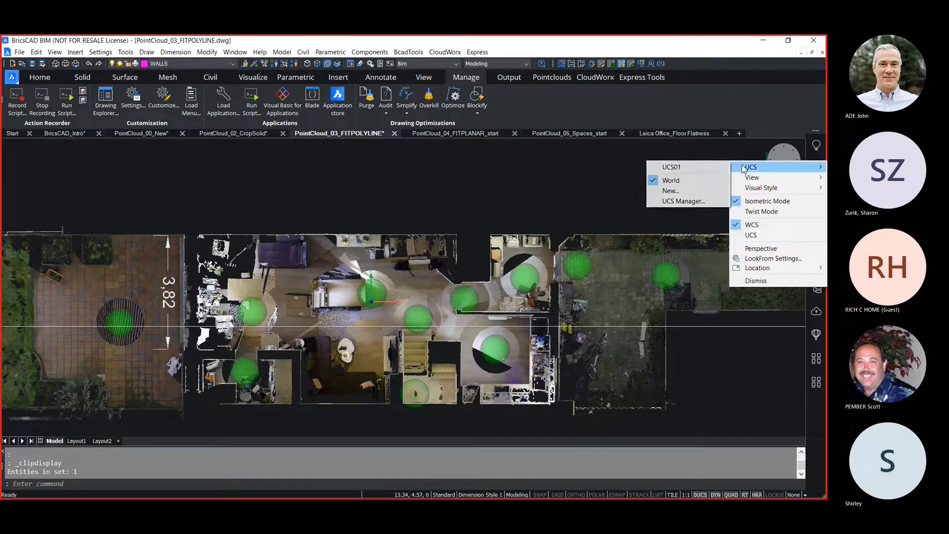
click(715, 169)
middle_drag(360, 327, 384, 314)
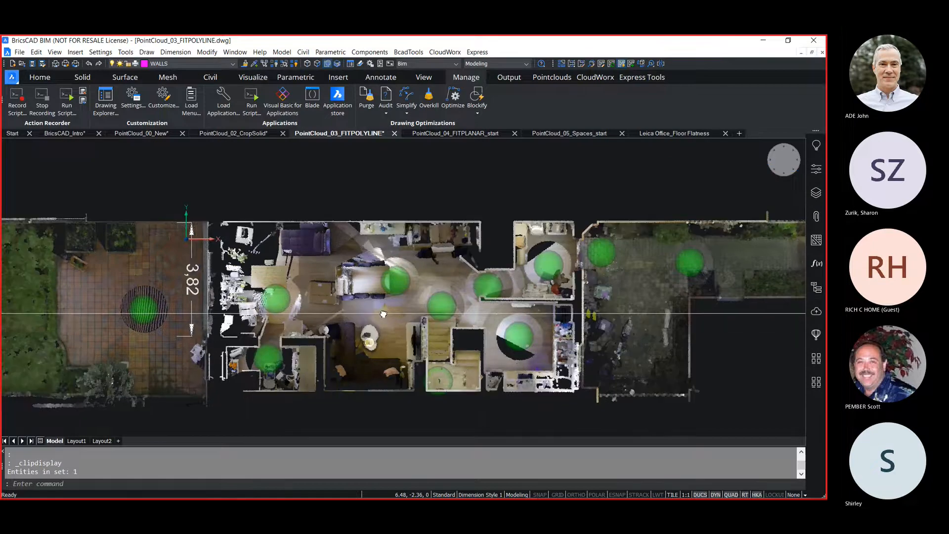
click(816, 197)
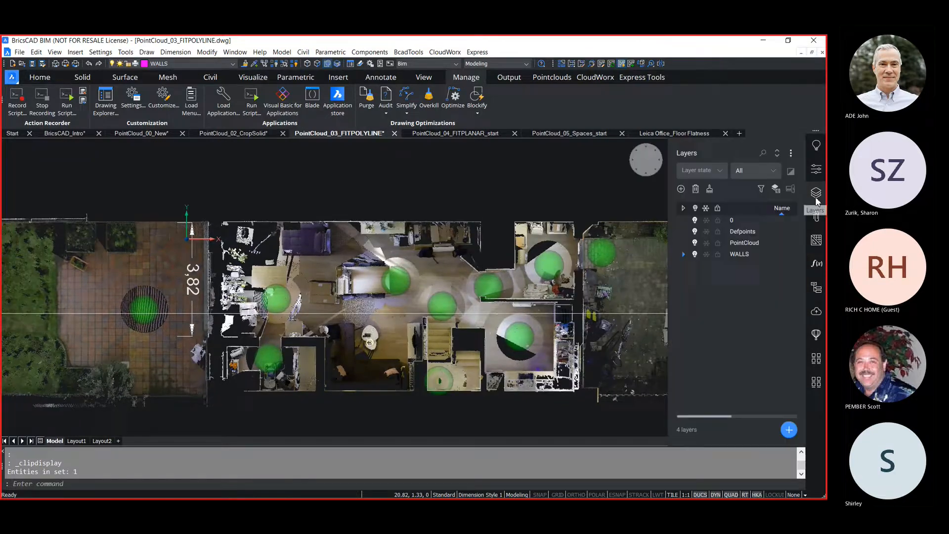
click(816, 198)
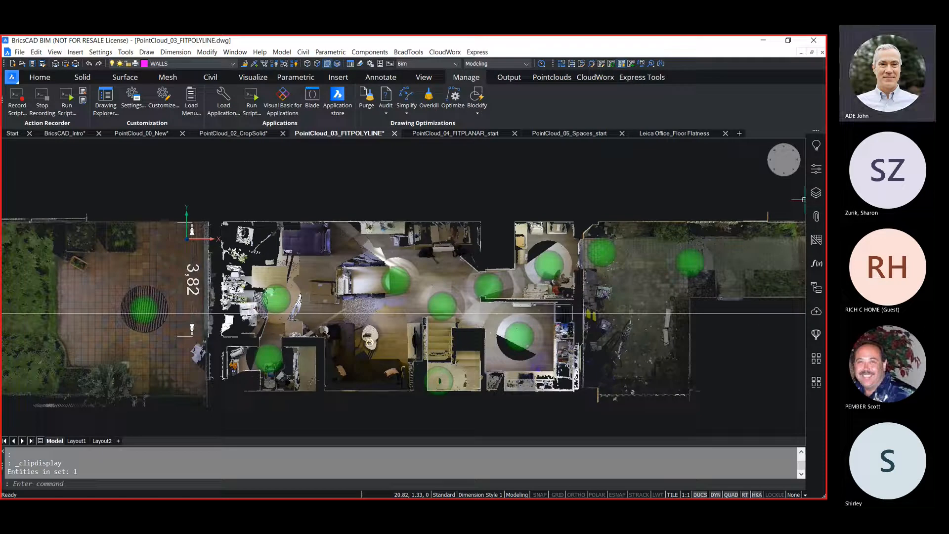
Start a polysolid and accept a width of 0.25 and a height of 2.75
click(83, 78)
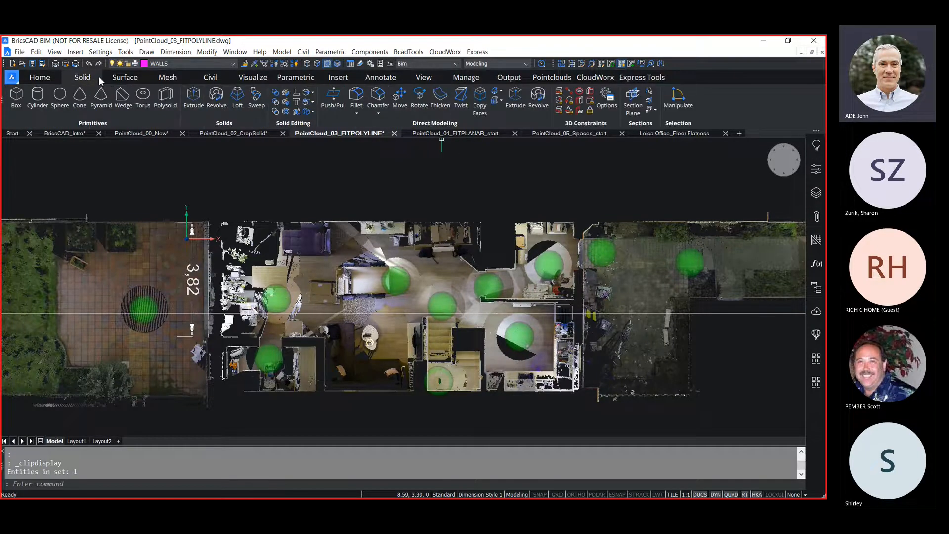
click(166, 100)
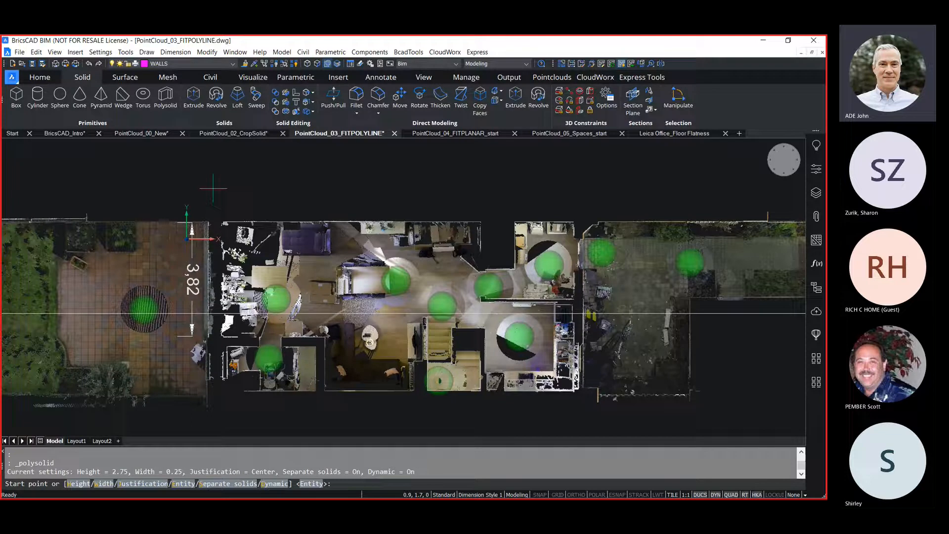
text(w)
key(Return)
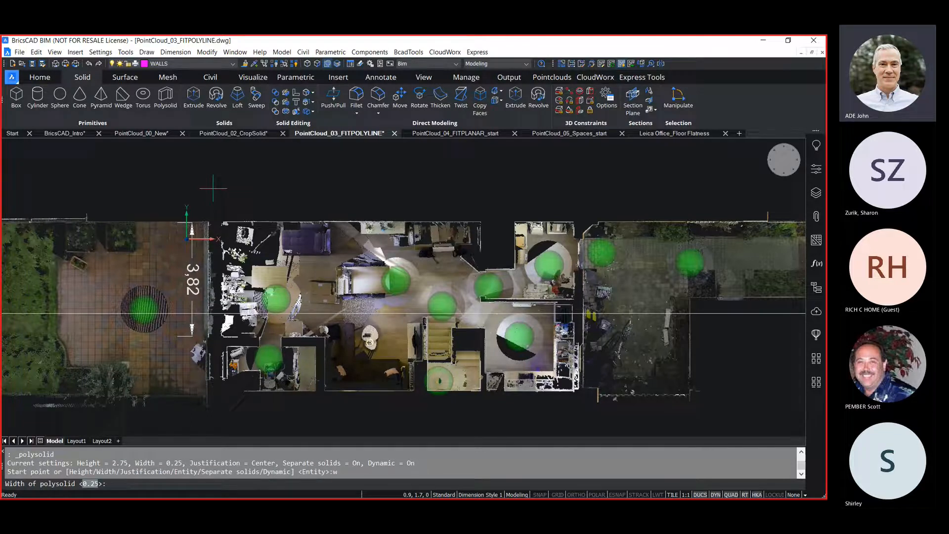
key(Return)
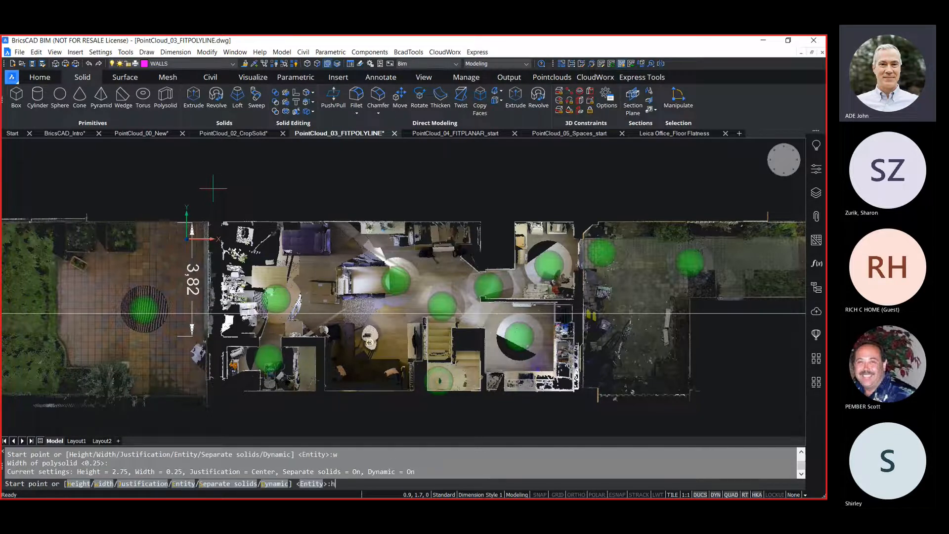
text(h)
key(Return)
key(Return)
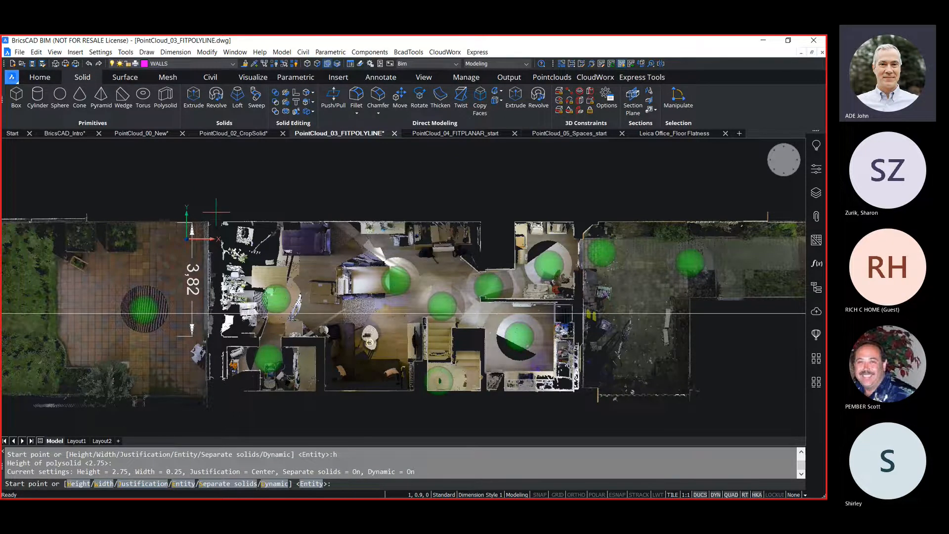
Turn off the point cloud nearest point 3D snap
scroll(256, 289, up, 2)
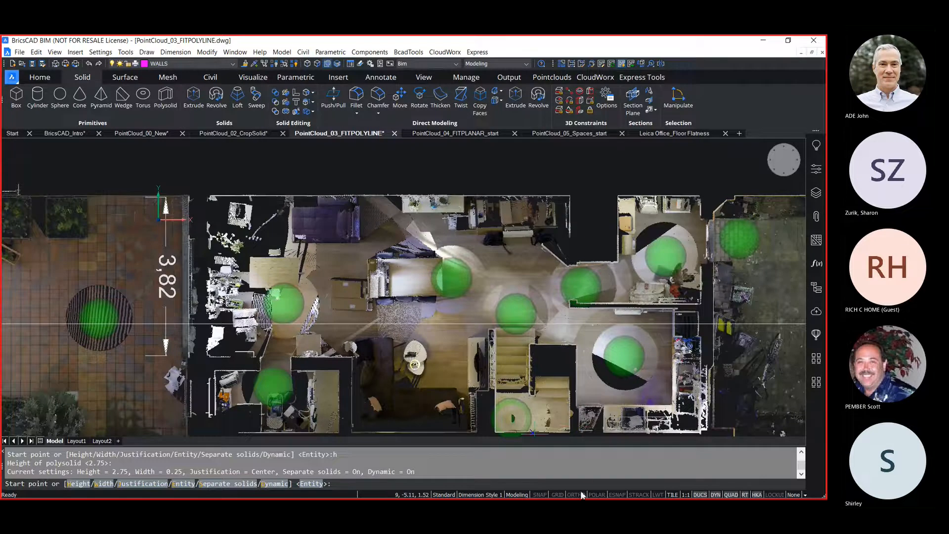
right_click(619, 496)
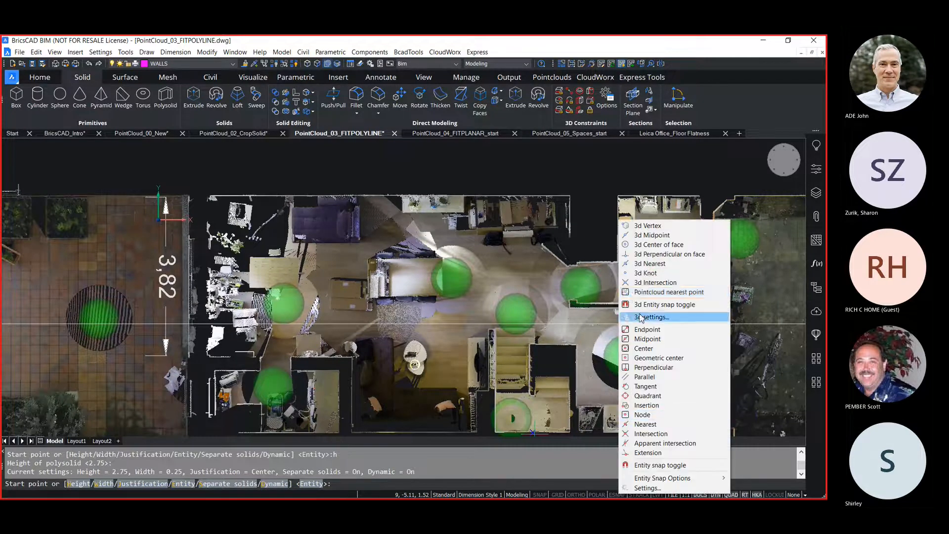
click(643, 292)
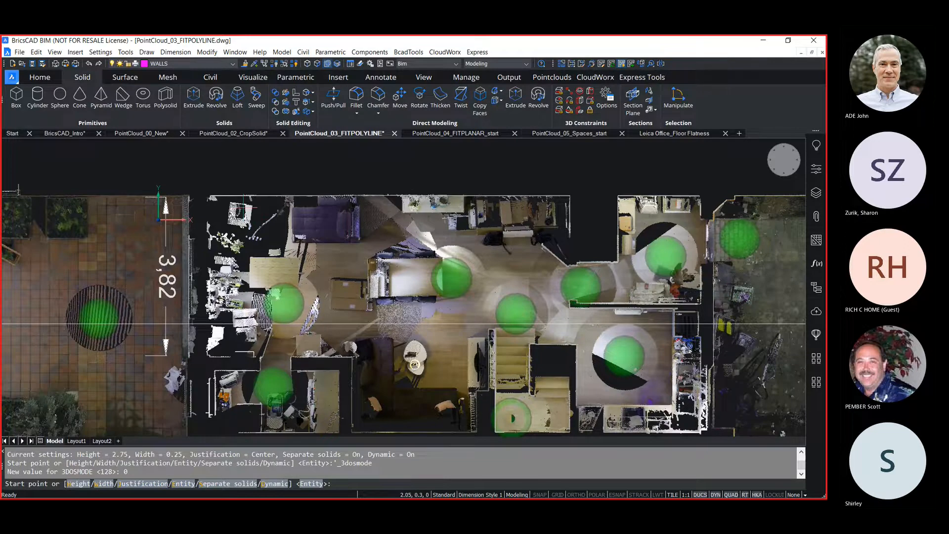
Start the polysolid at the house's upper corner on the patio side and cycle its justification to right
scroll(219, 202, up, 5)
click(183, 184)
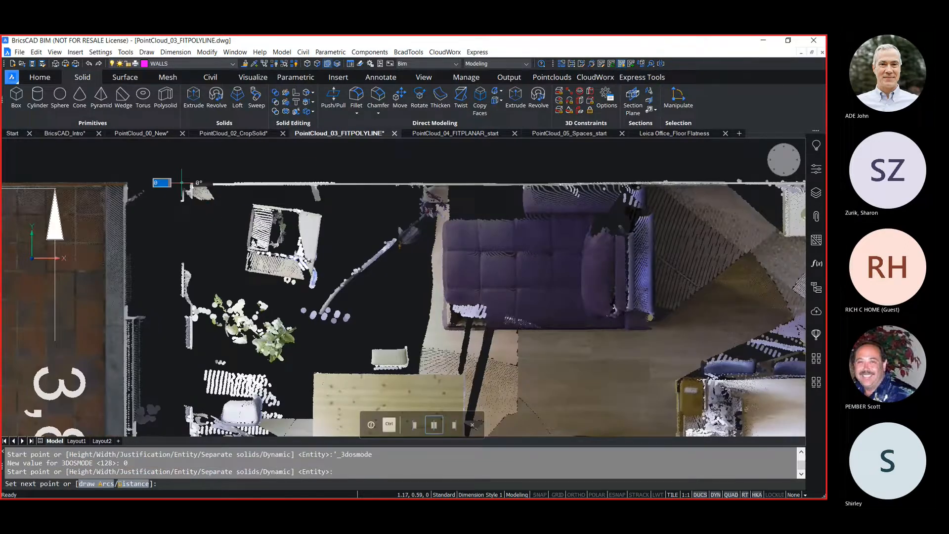
scroll(370, 165, down, 5)
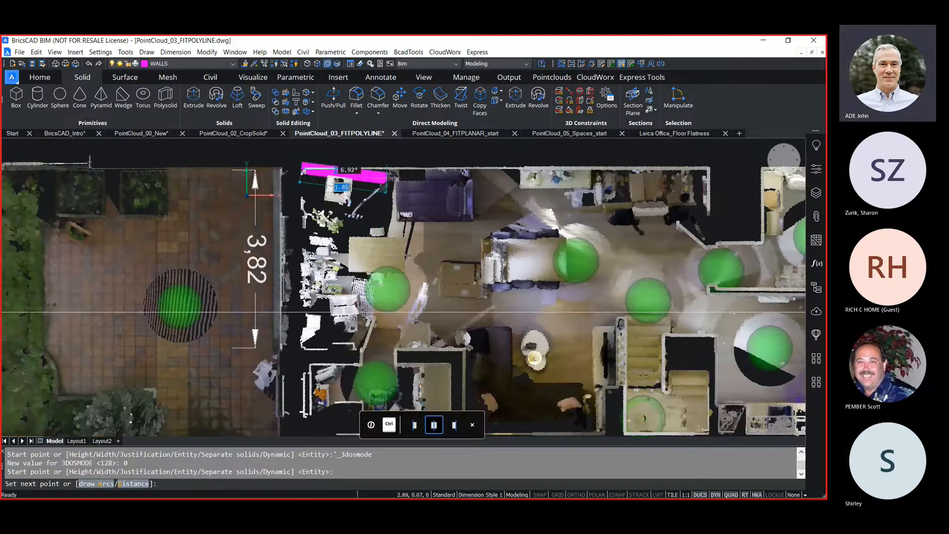
middle_drag(399, 176, 334, 213)
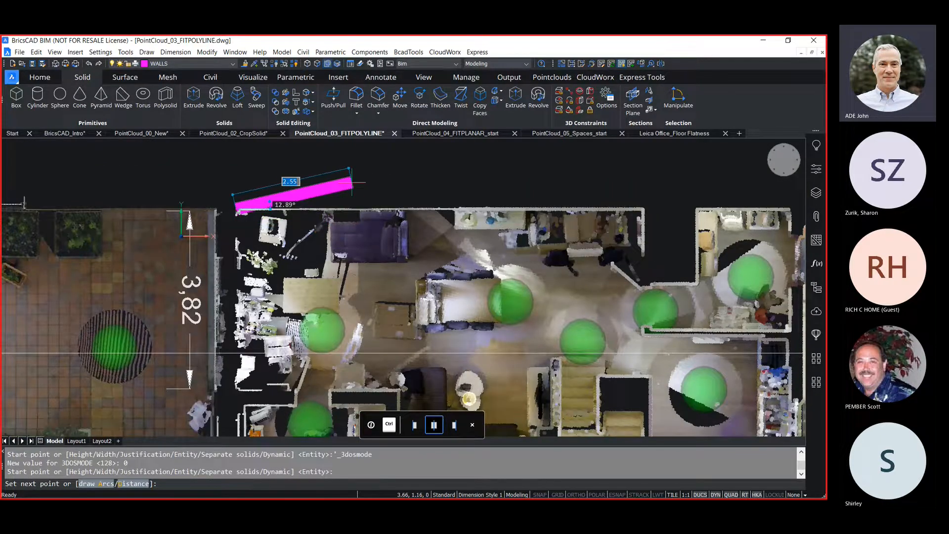
key(ctrl)
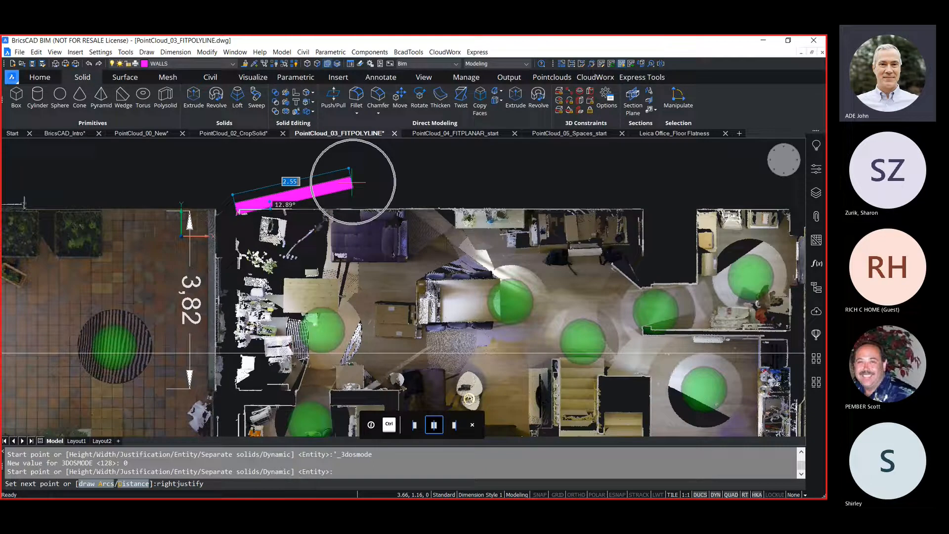
key(ctrl)
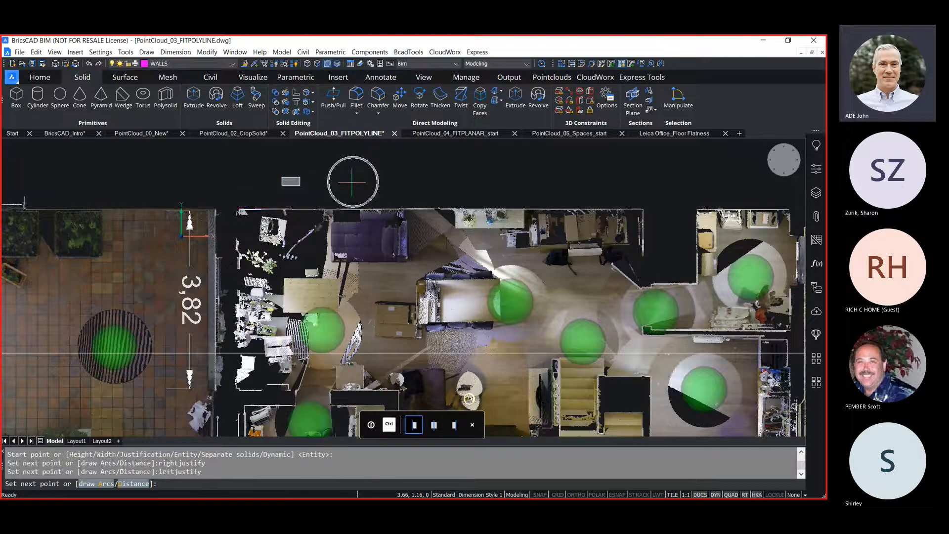
key(ctrl)
key(ctrl)
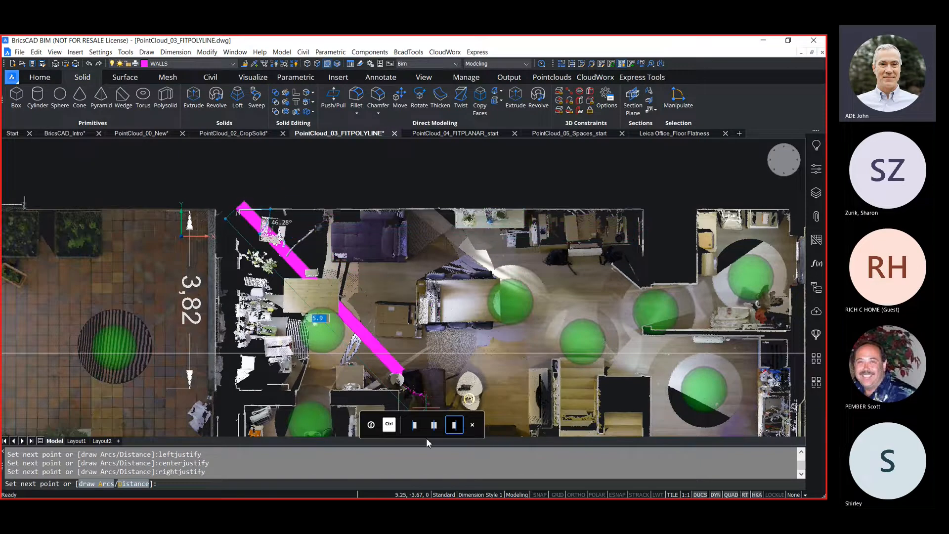
Trace the upper long wall, about 11.95 long, and the end wall farthest from the patio, about 5.7 long
middle_drag(650, 202, 381, 210)
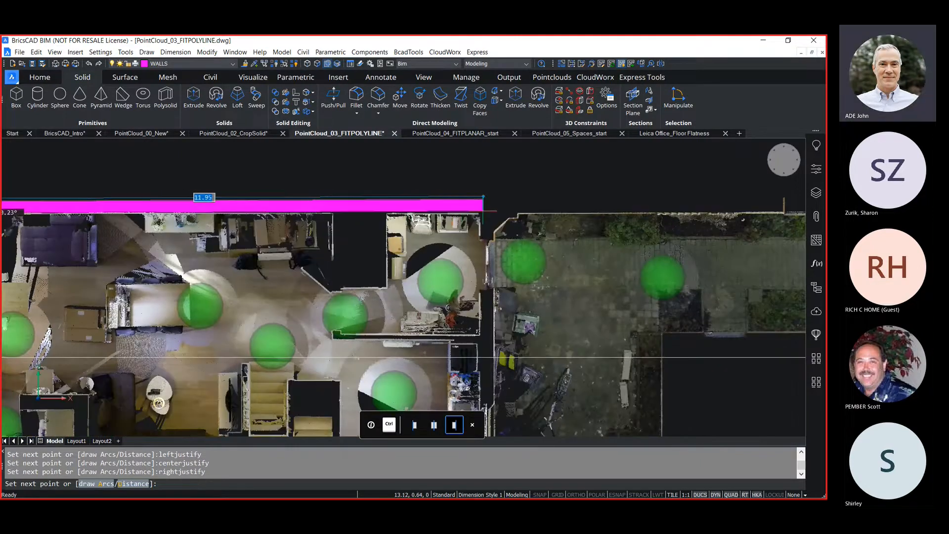
click(488, 207)
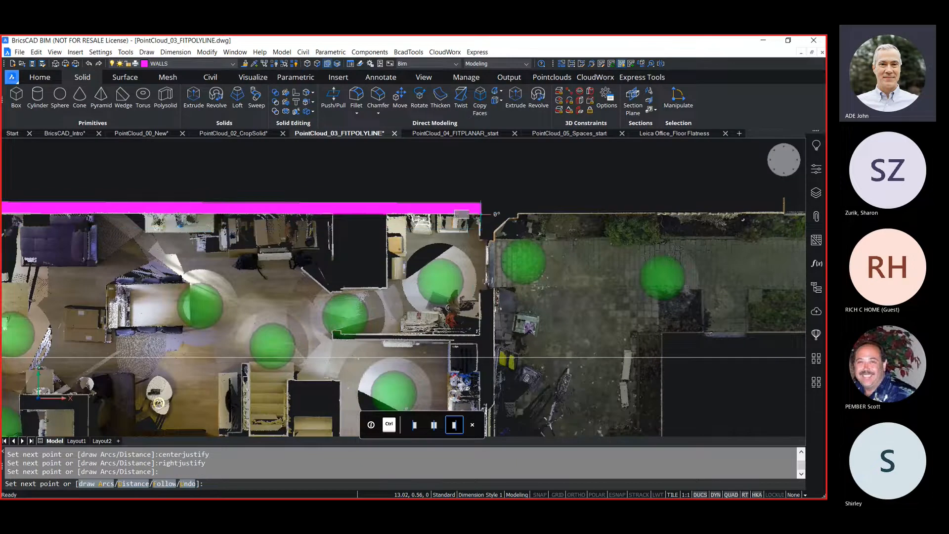
middle_drag(468, 371, 465, 192)
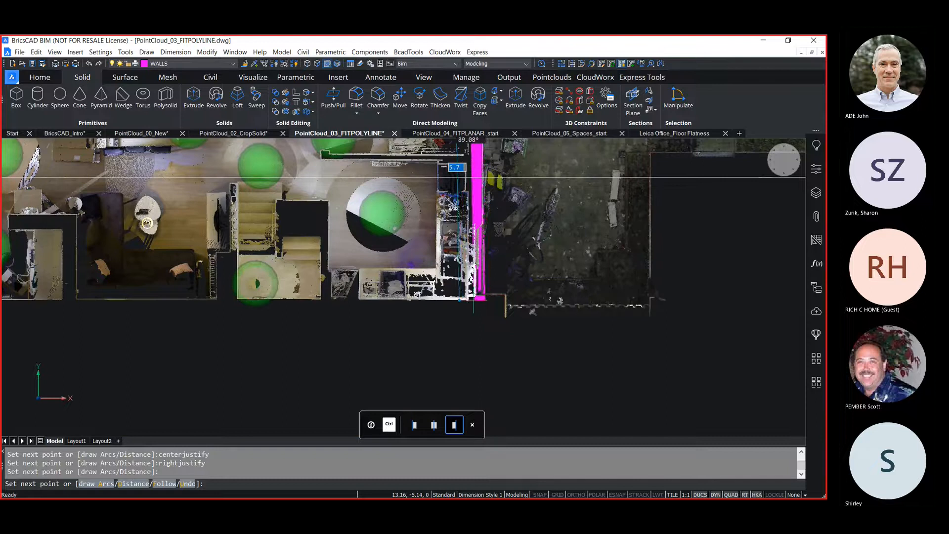
click(475, 311)
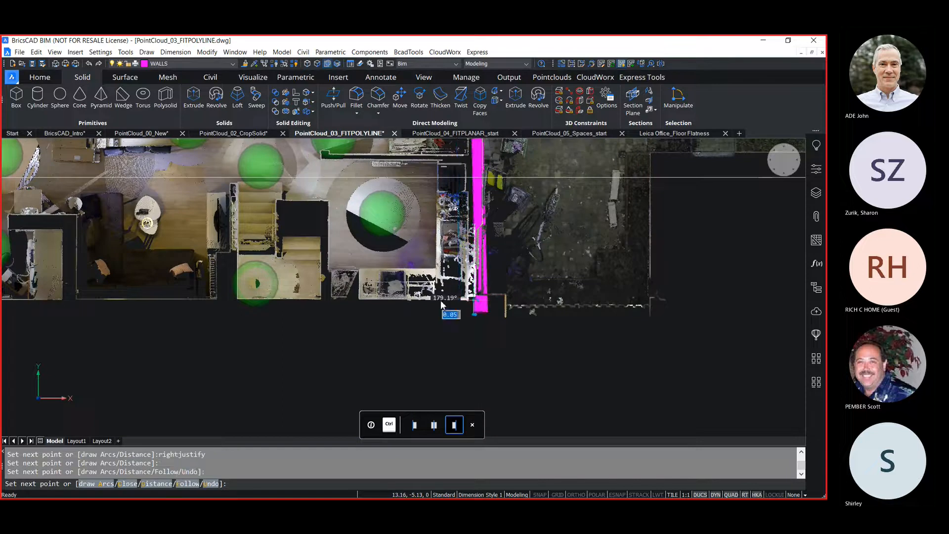
Trace the lower long wall, about 11.96 long, and the patio-side wall, about 5.72 long, and finish the polysolid with a height of 2.75
scroll(171, 294, down, 3)
middle_drag(171, 293, 444, 300)
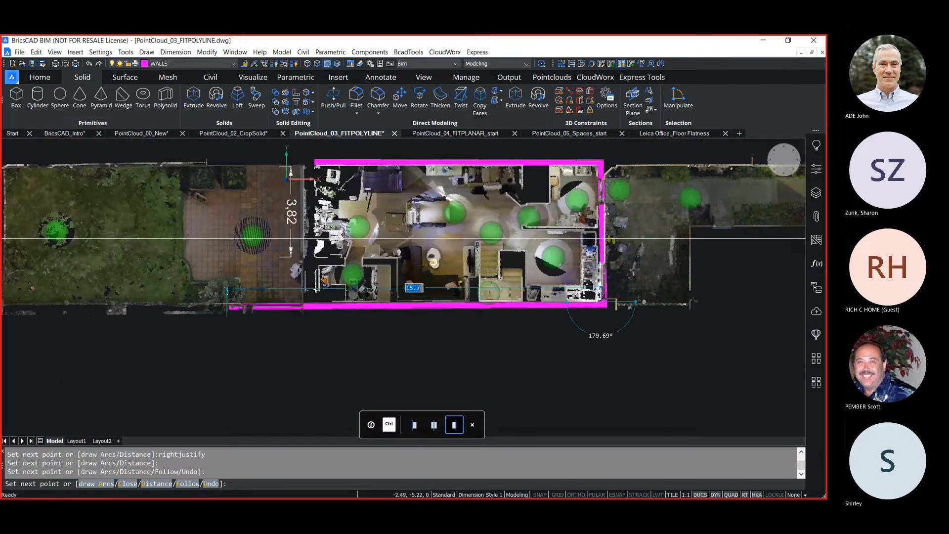
scroll(294, 297, up, 5)
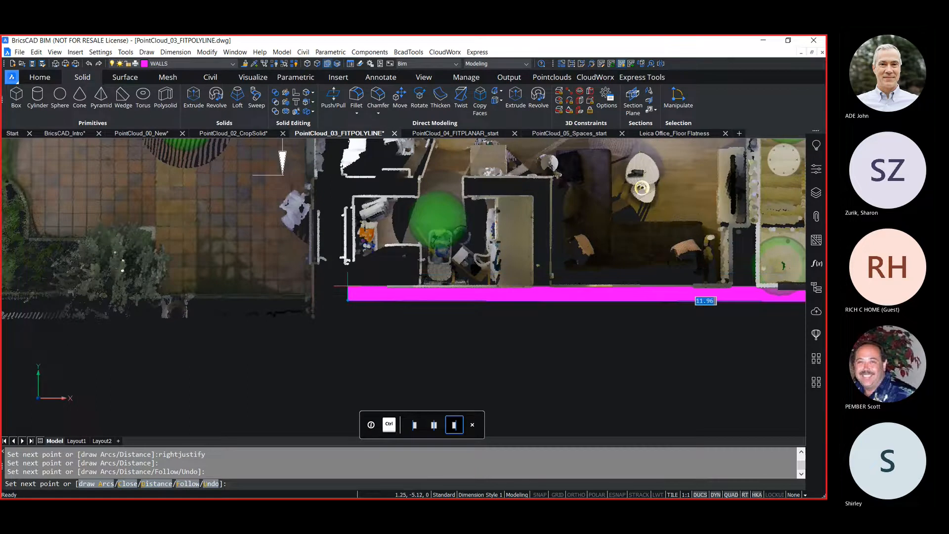
click(345, 293)
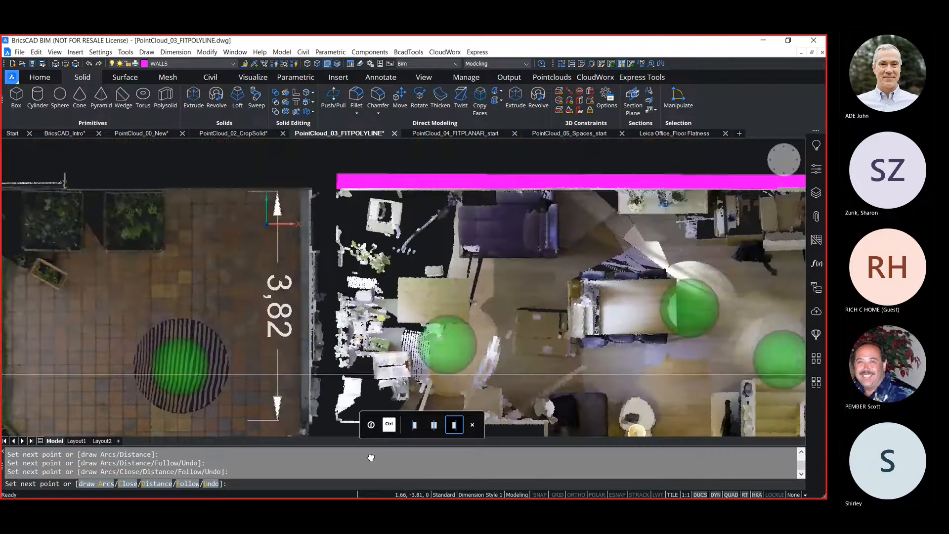
scroll(333, 228, up, 5)
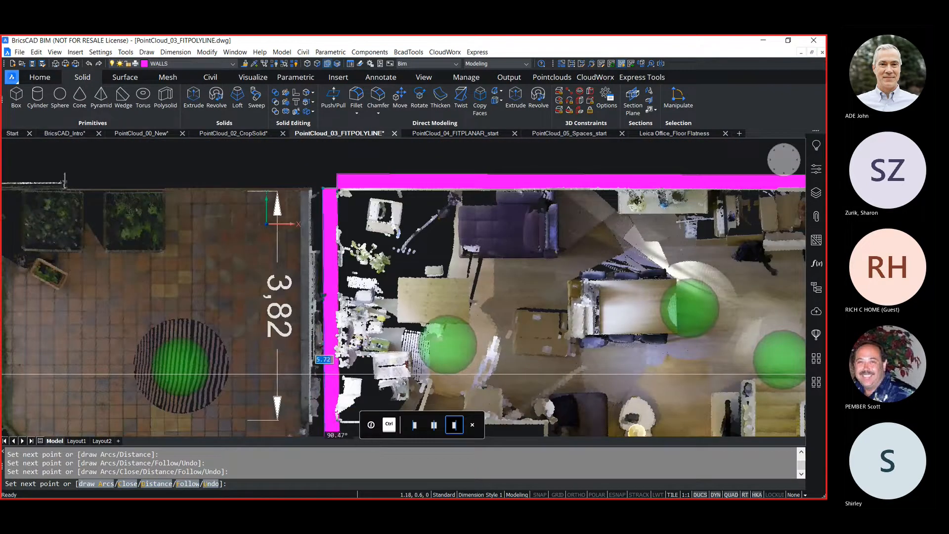
click(331, 189)
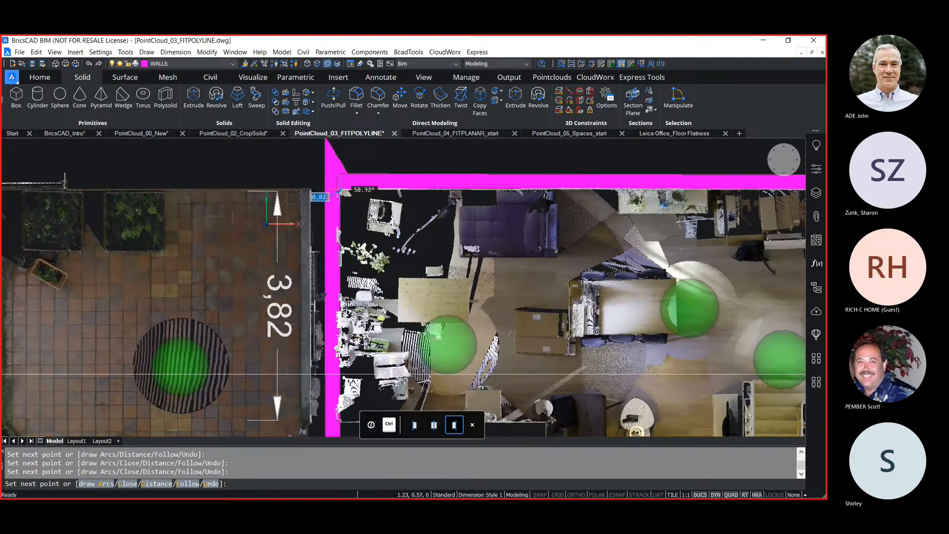
key(Return)
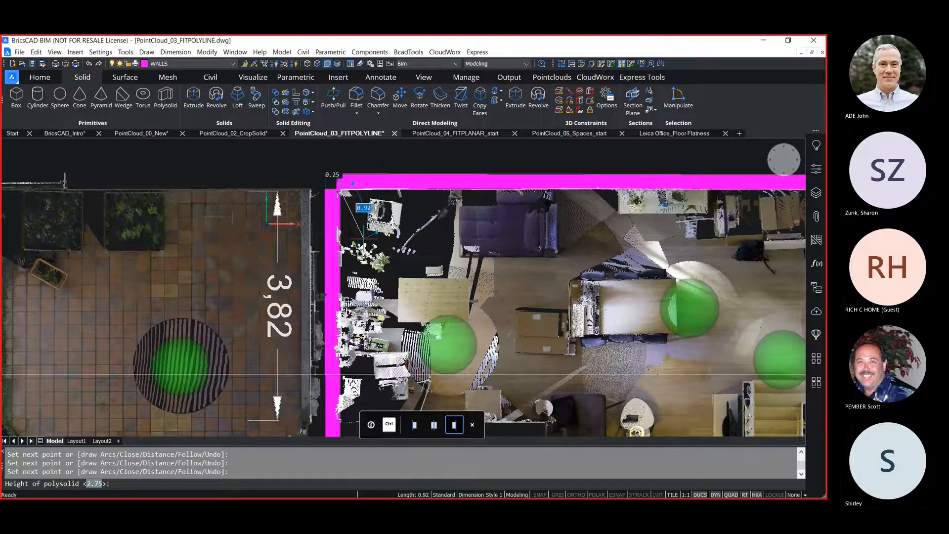
key(Return)
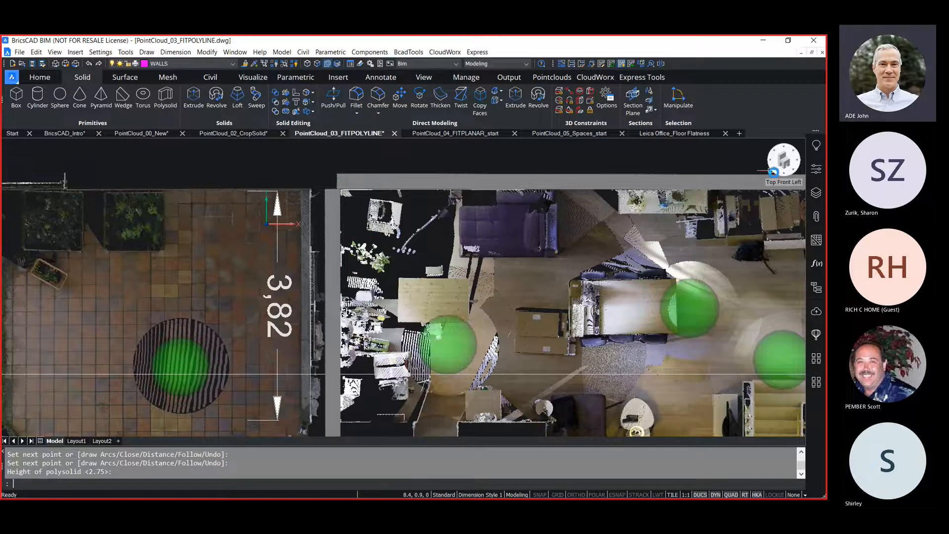
Set the view to Top Front Left and turn off the section plane's clip display to show the walls with the full scan
click(773, 172)
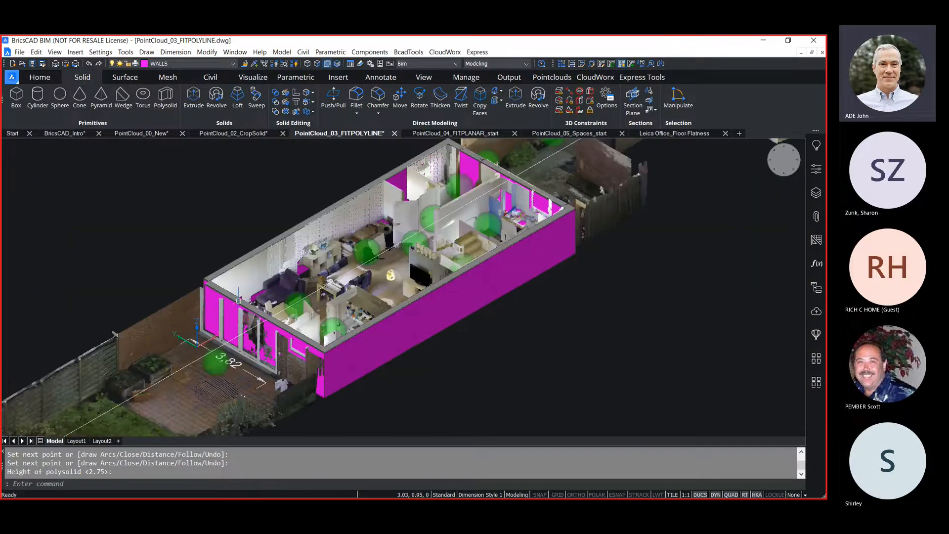
middle_drag(188, 353, 220, 368)
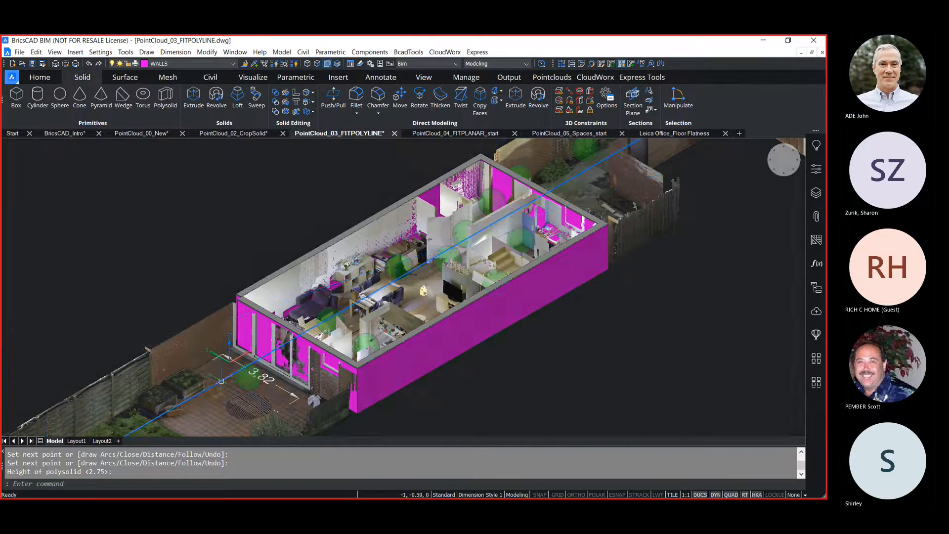
double_click(221, 380)
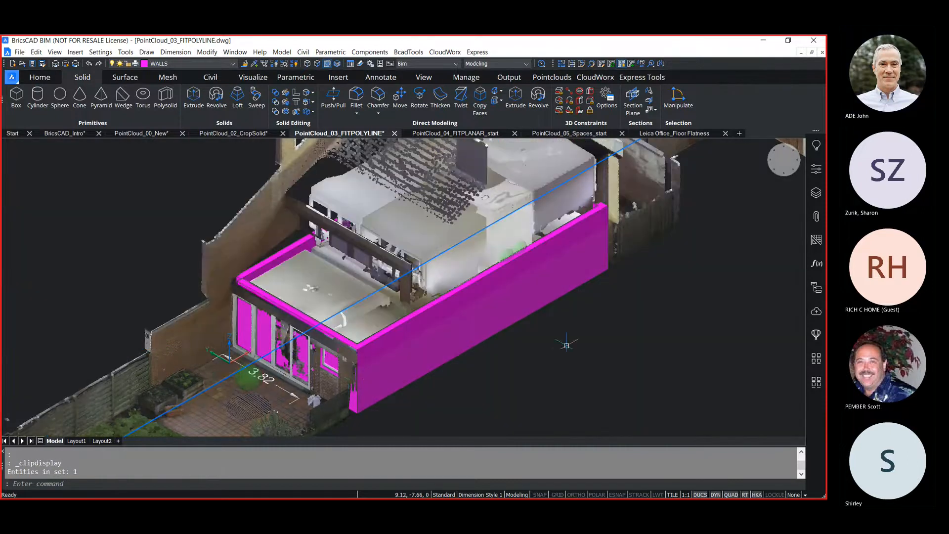
mouse_move(566, 350)
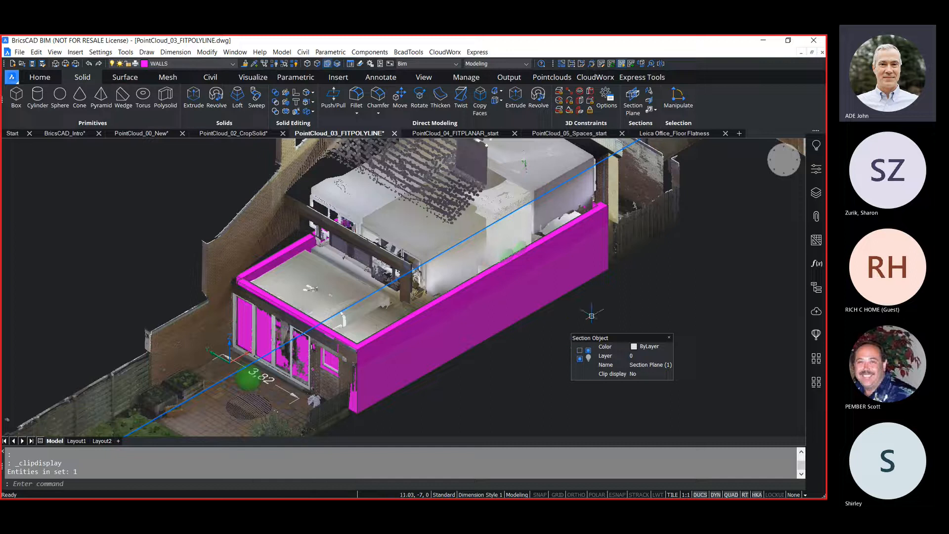
scroll(591, 314, down, 2)
middle_drag(592, 314, 559, 323)
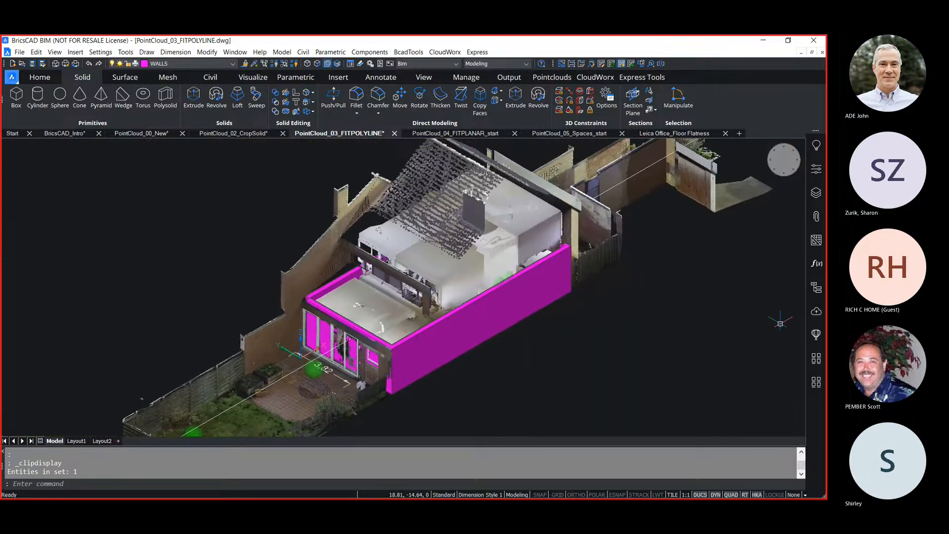
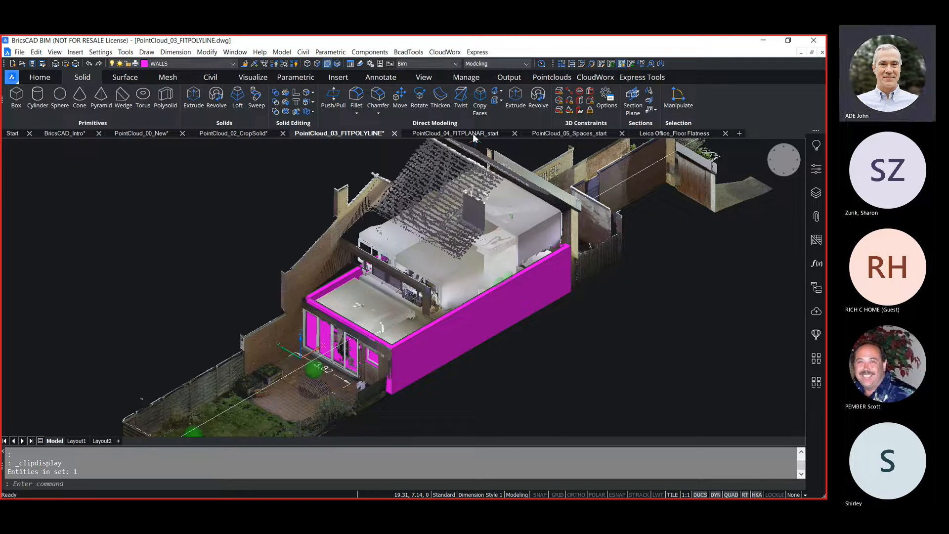
Switch to the PointCloud_04_FITPLANAR_start drawing
click(472, 132)
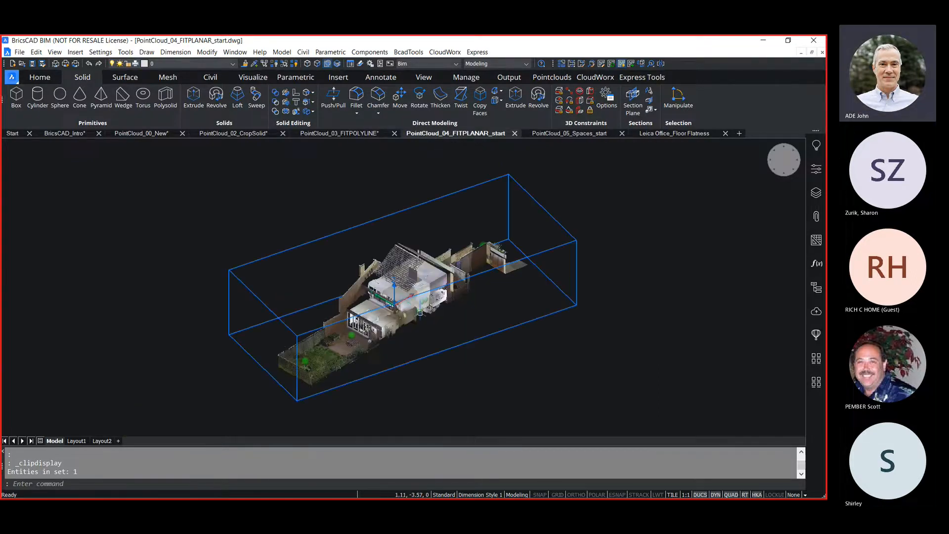
scroll(420, 308, up, 2)
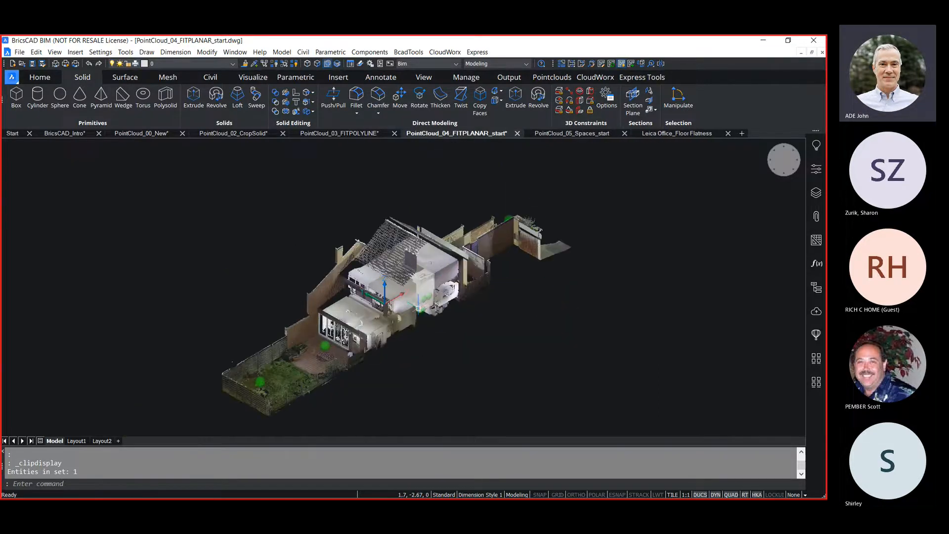
Switch the workspace to BIM and bring up its point cloud tools
right_click(517, 496)
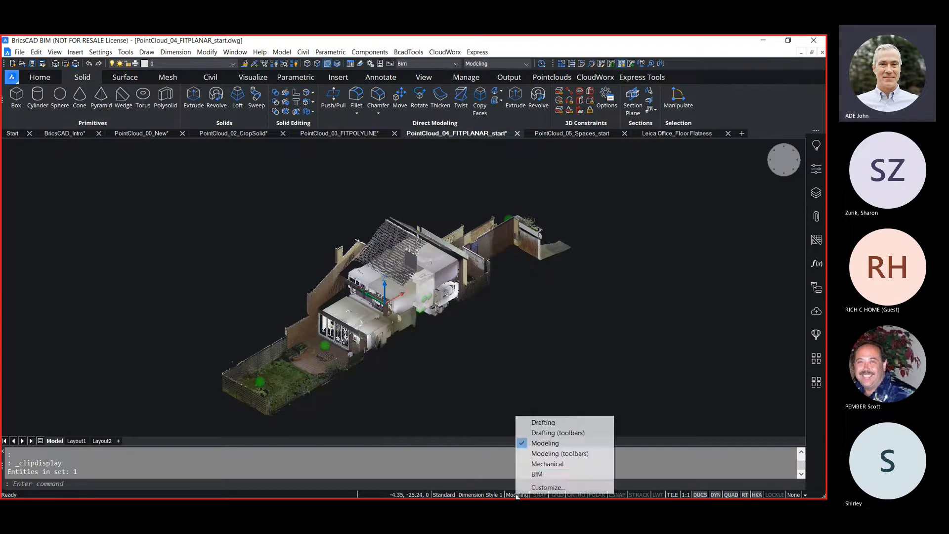
click(539, 473)
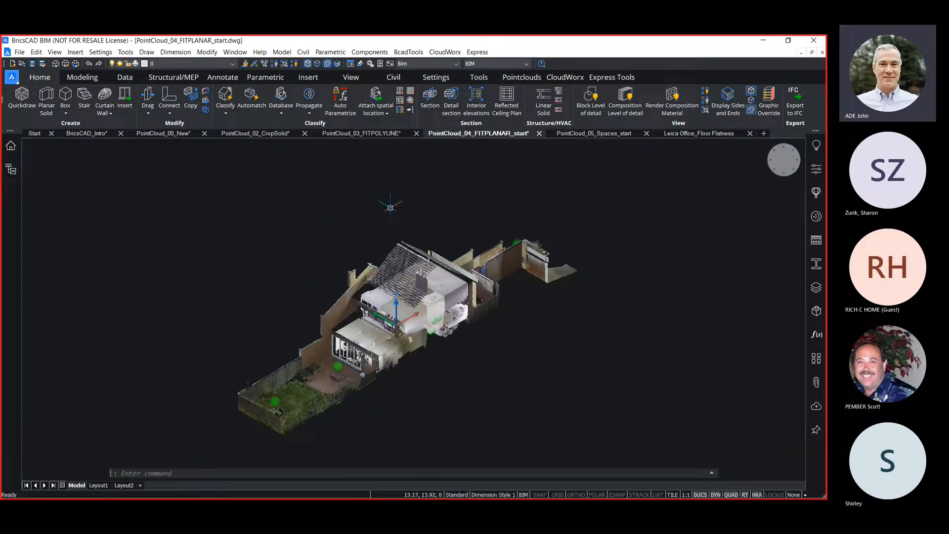
click(528, 78)
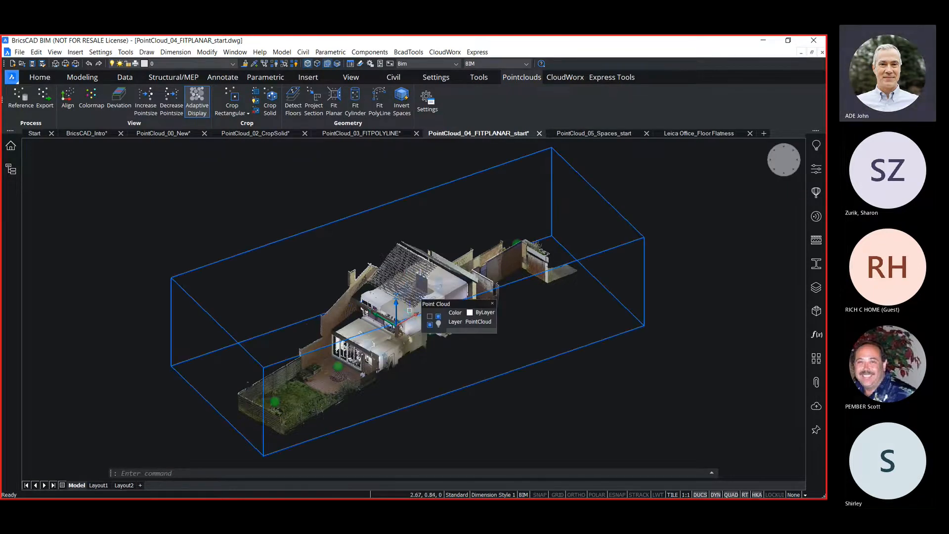
Set the view to Front and detect the floors on the full point cloud
click(785, 177)
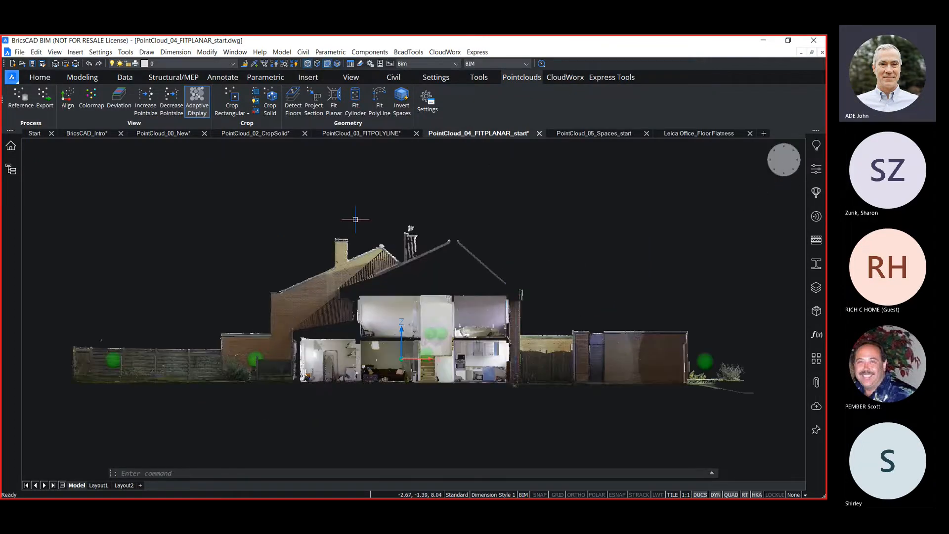
click(292, 108)
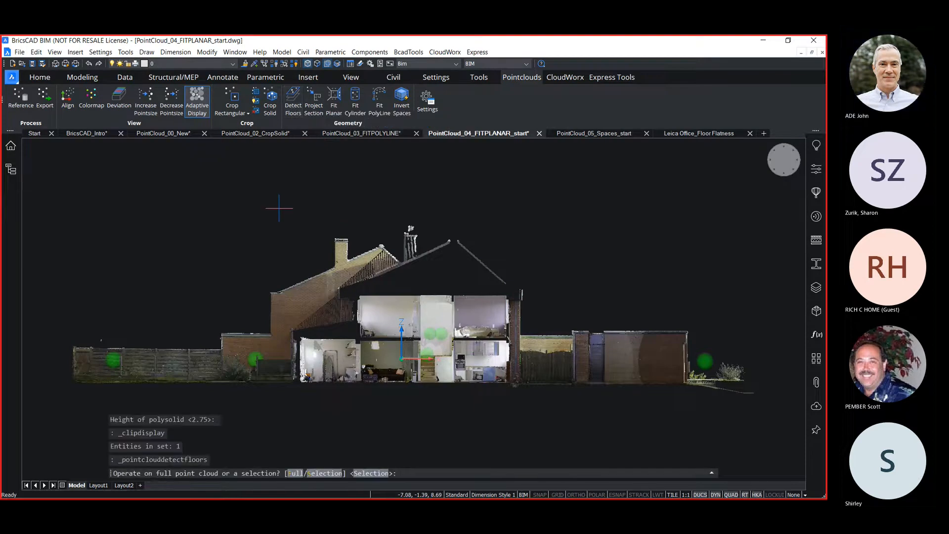
text(f)
key(Return)
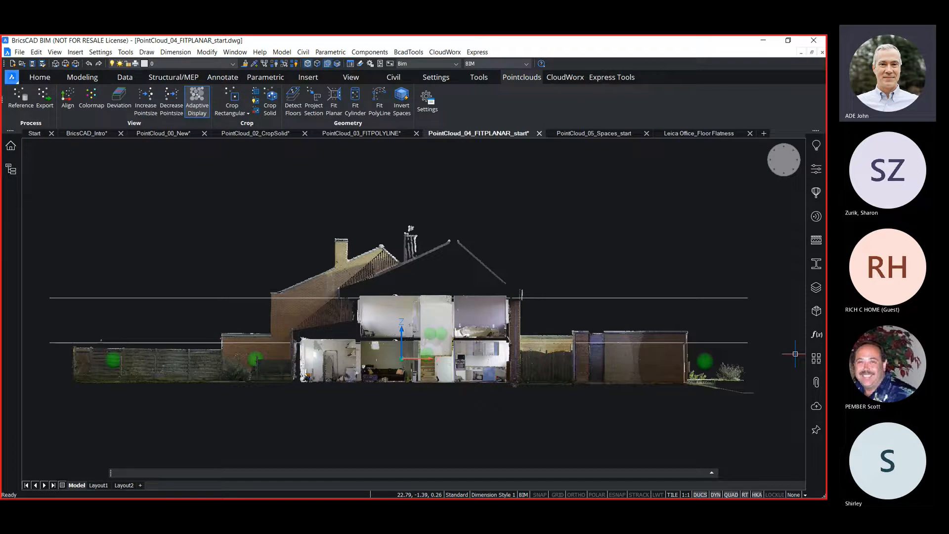
Inspect the extents of the floor_0 and floor_1 sections in the front view
click(156, 342)
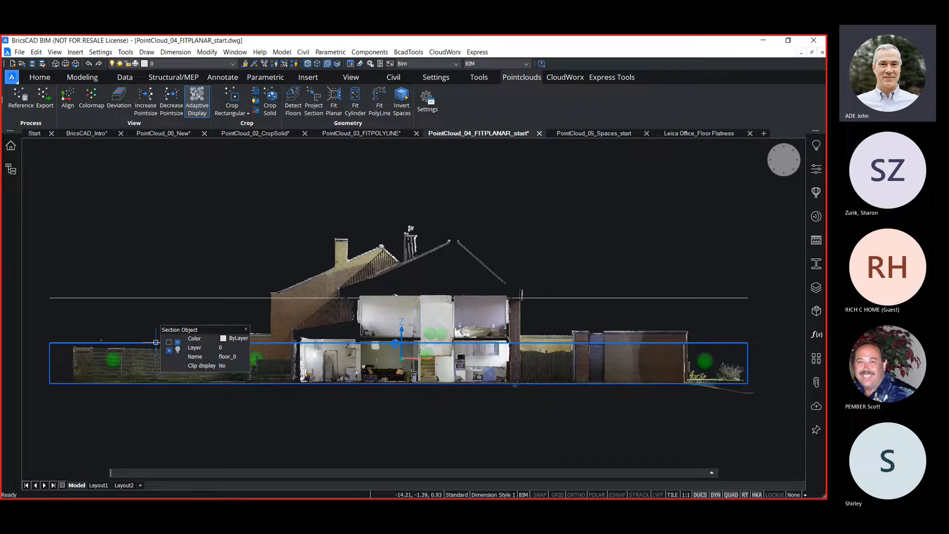
click(166, 298)
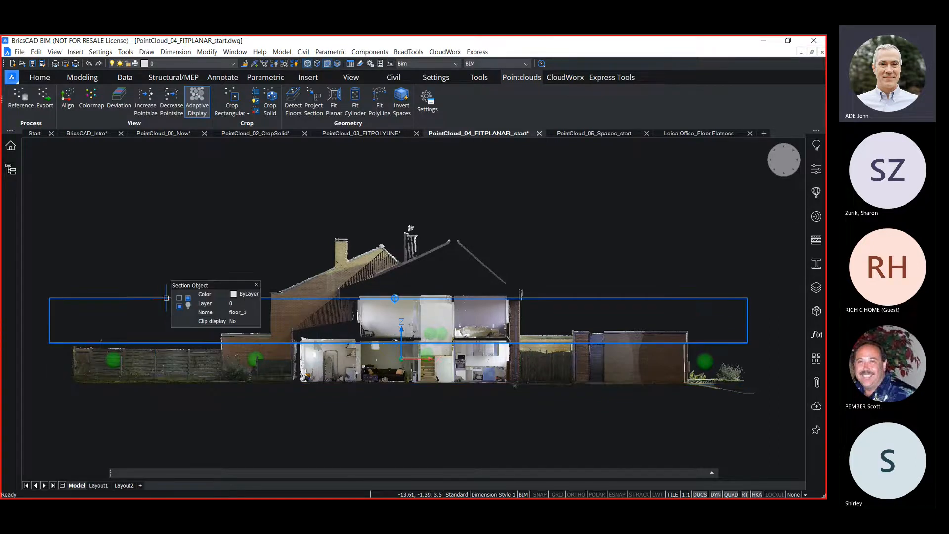
key(Escape)
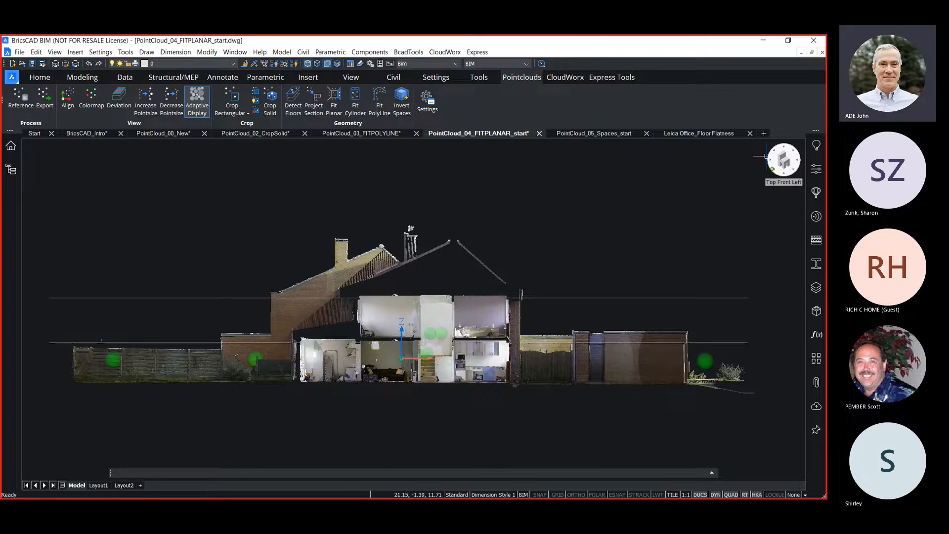
Set the view to Top Front Left and turn on the clip display of the upper floor section, floor_1
click(772, 171)
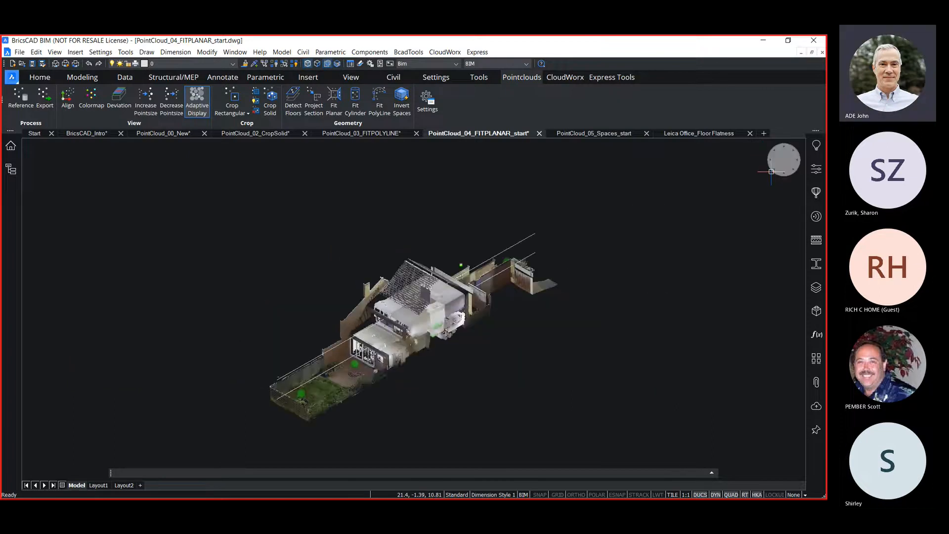
double_click(497, 255)
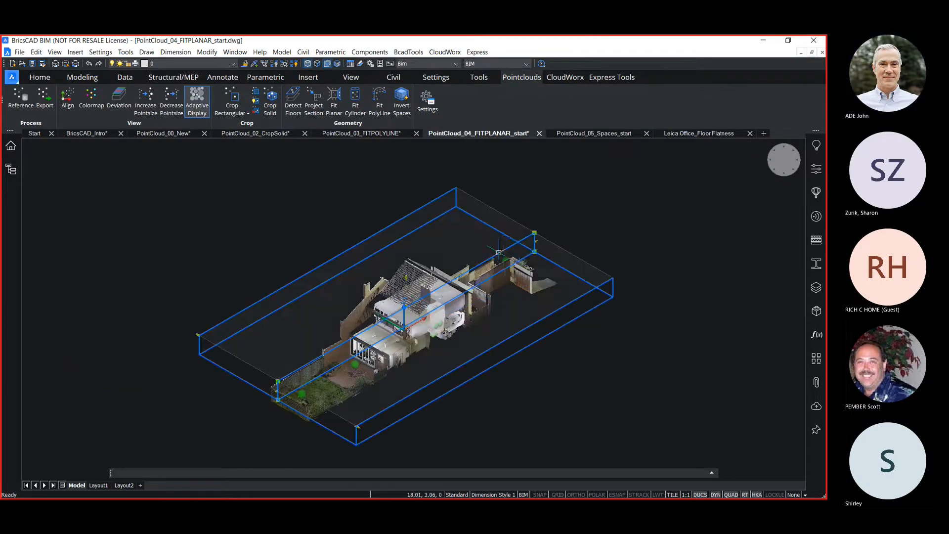
scroll(448, 313, up, 2)
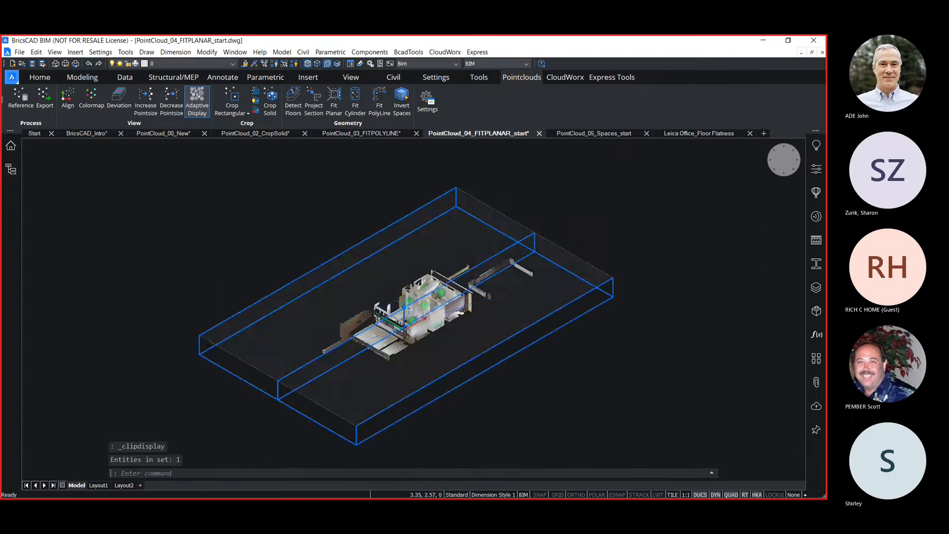
scroll(447, 313, up, 3)
middle_drag(447, 313, 464, 343)
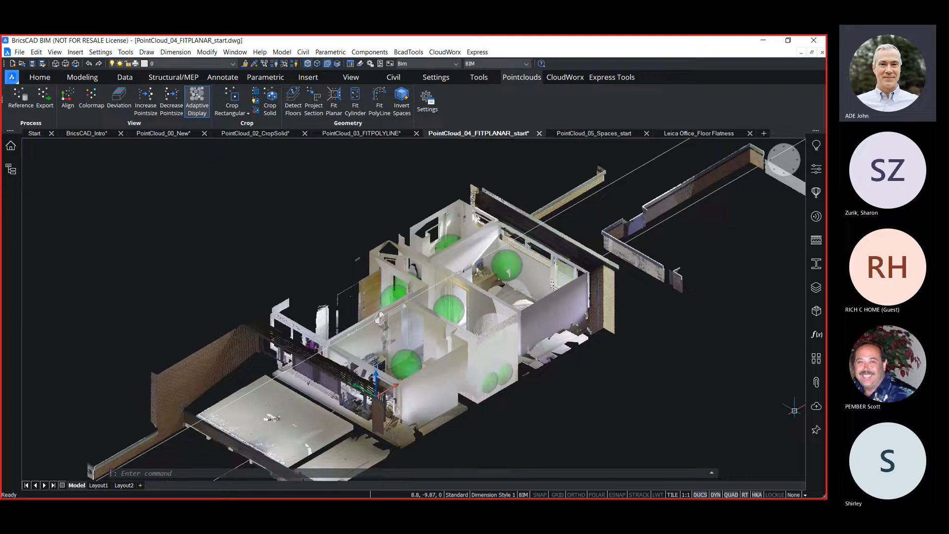
Start Point Cloud Fit Planar and enable the Pointcloud nearest point 3D snap
mouse_move(399, 263)
click(334, 99)
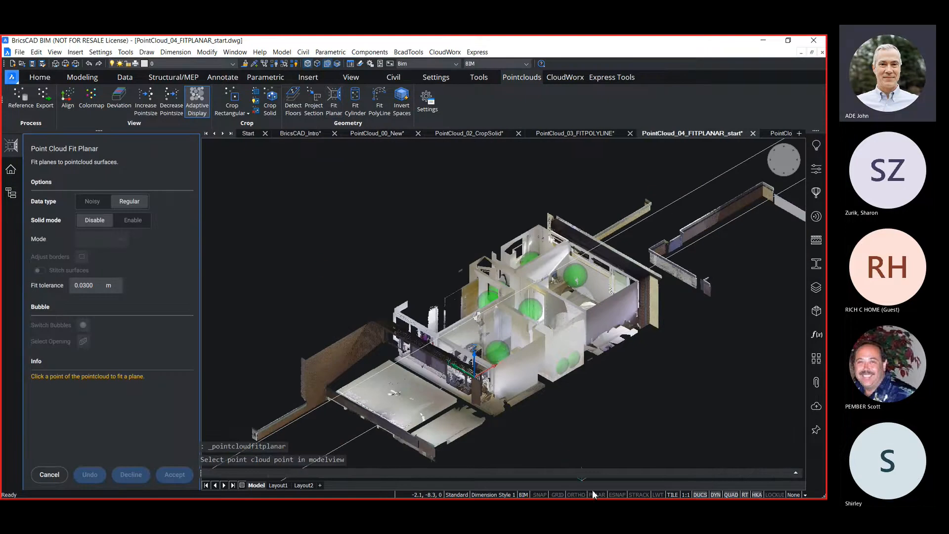
right_click(619, 495)
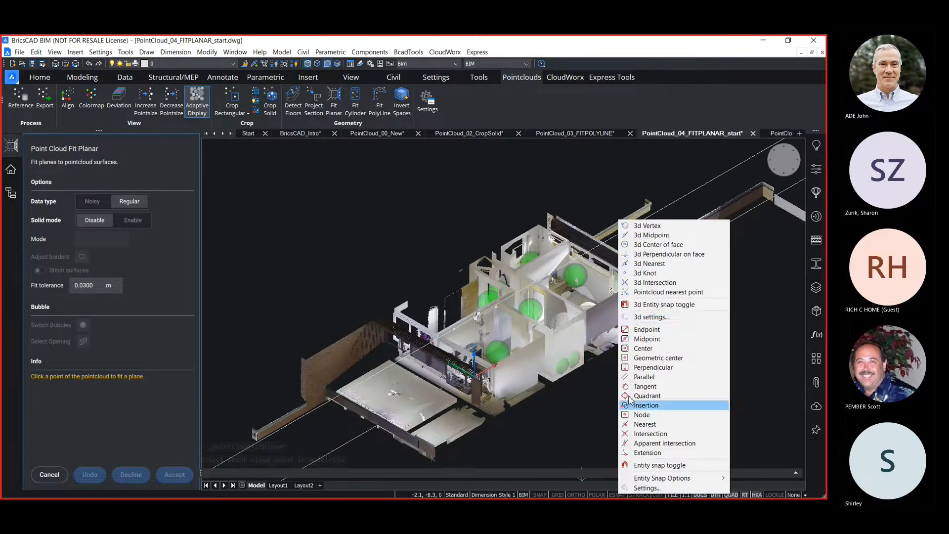
click(643, 295)
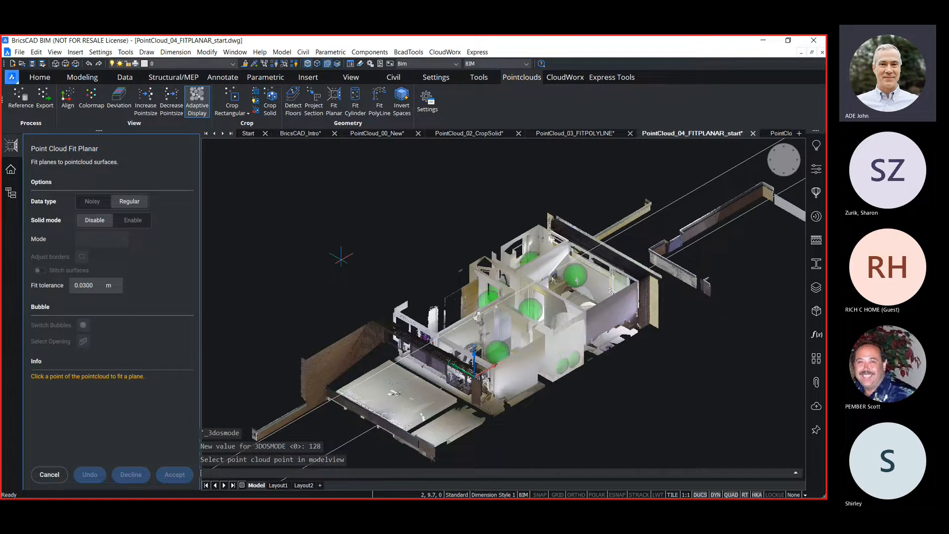
Decline the plane fitted to the narrow wall strip, then fit and accept a rectangular plane on the adjoining interior wall of the front room
click(521, 329)
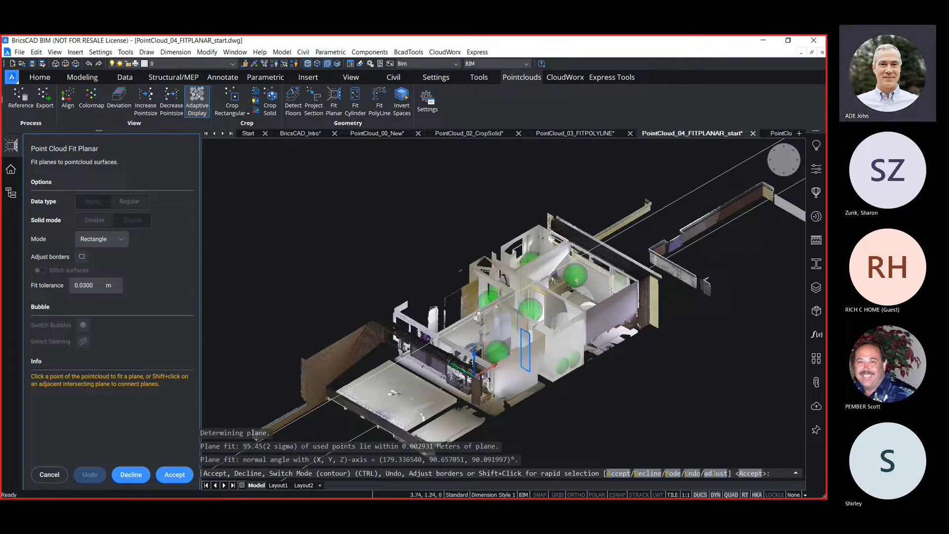
click(147, 473)
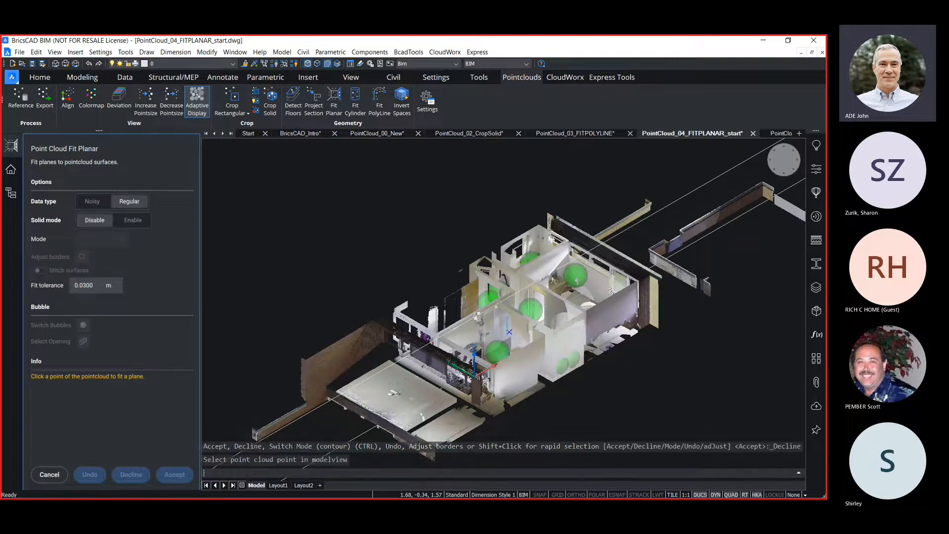
click(518, 319)
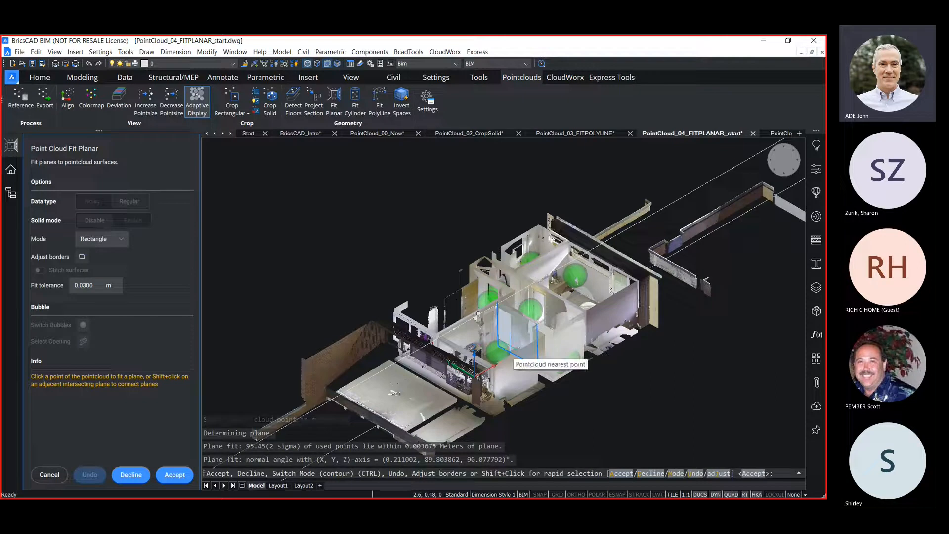
click(174, 475)
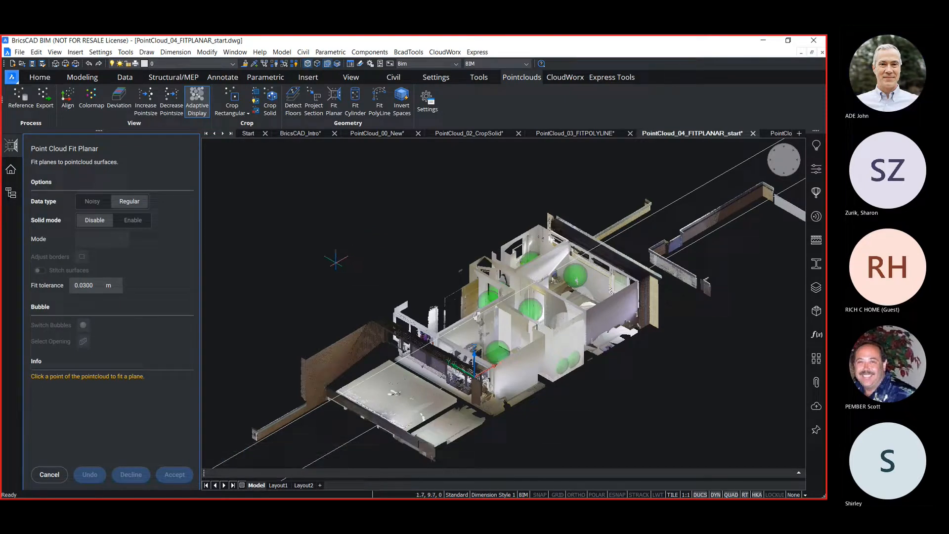
Enable solid mode, fit the long partition wall beside the floor_1 label, switch its mode to Solid and accept it
click(132, 221)
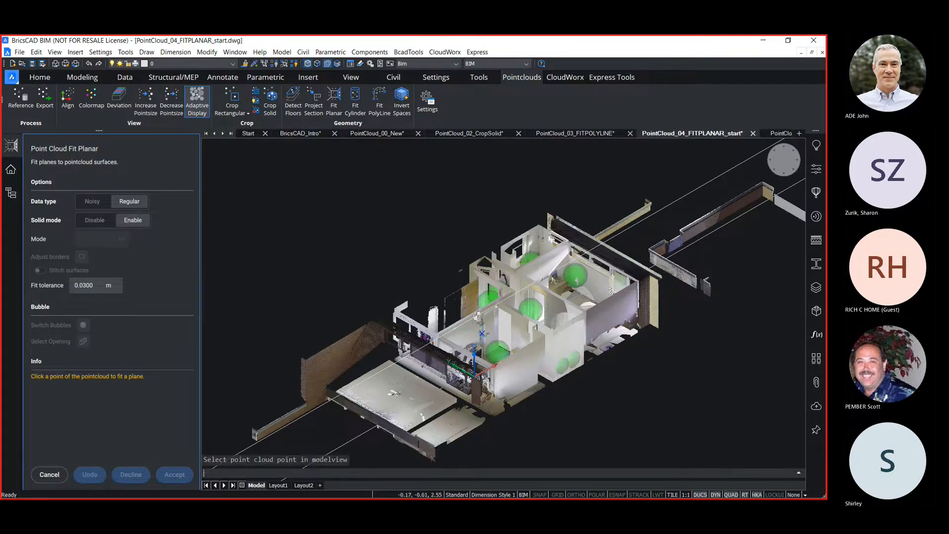
scroll(477, 317, up, 5)
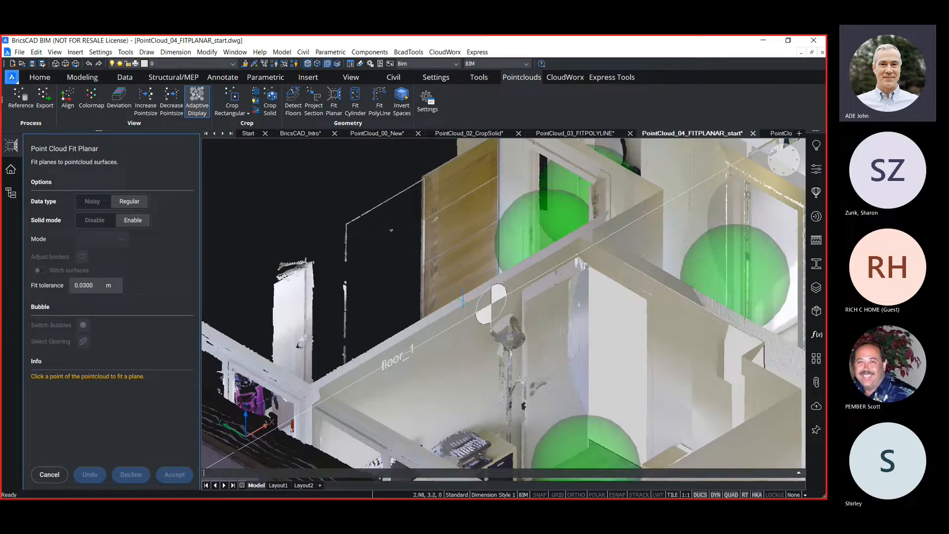
click(463, 301)
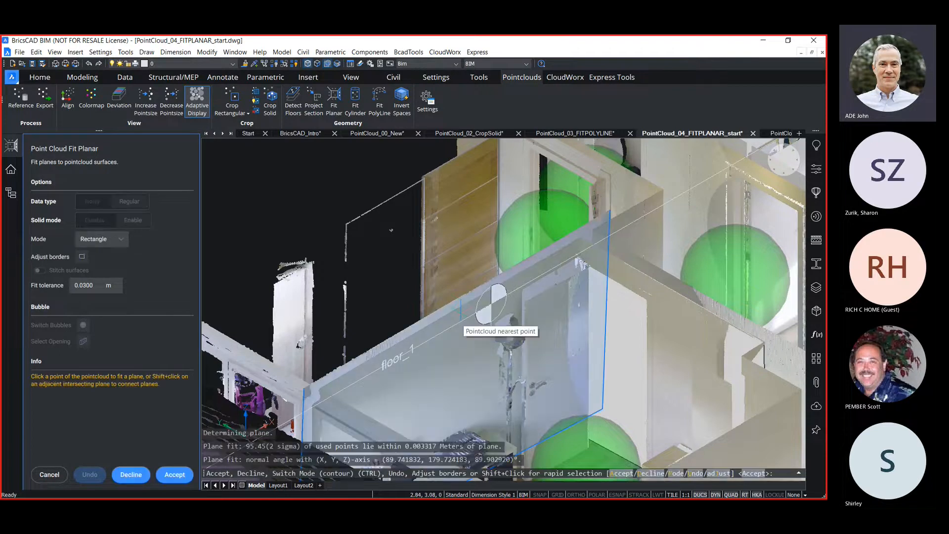
click(123, 239)
click(94, 271)
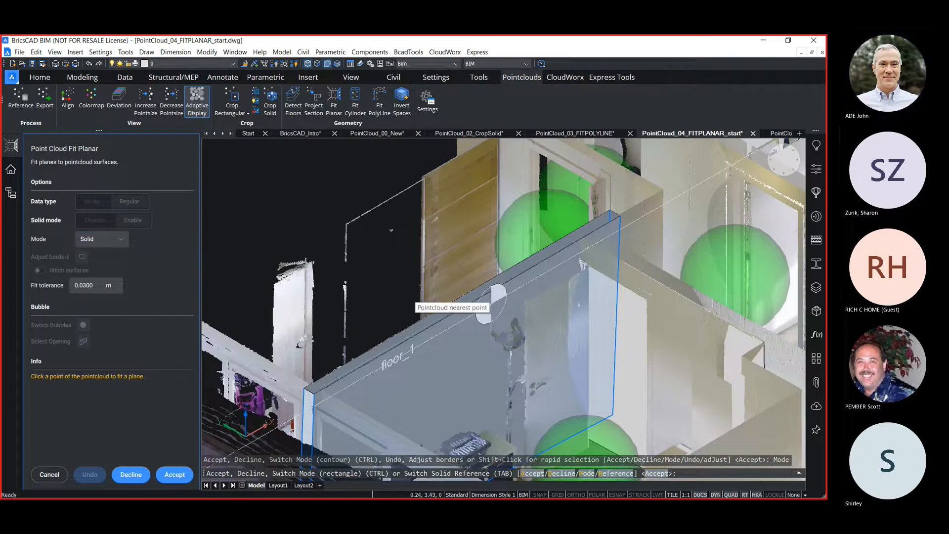
click(175, 475)
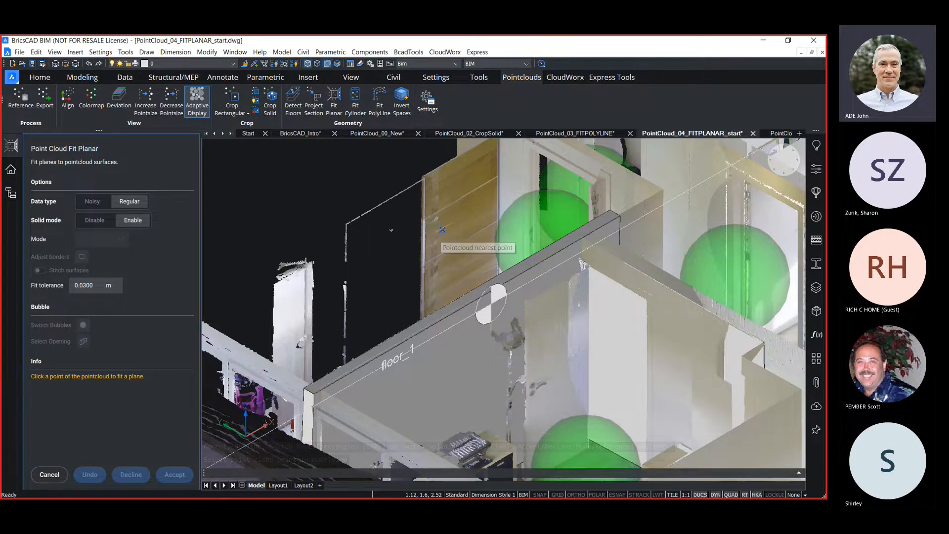
Leave planar fitting and hide the point cloud to isolate the fitted plane and wall solid
click(49, 474)
scroll(347, 308, down, 3)
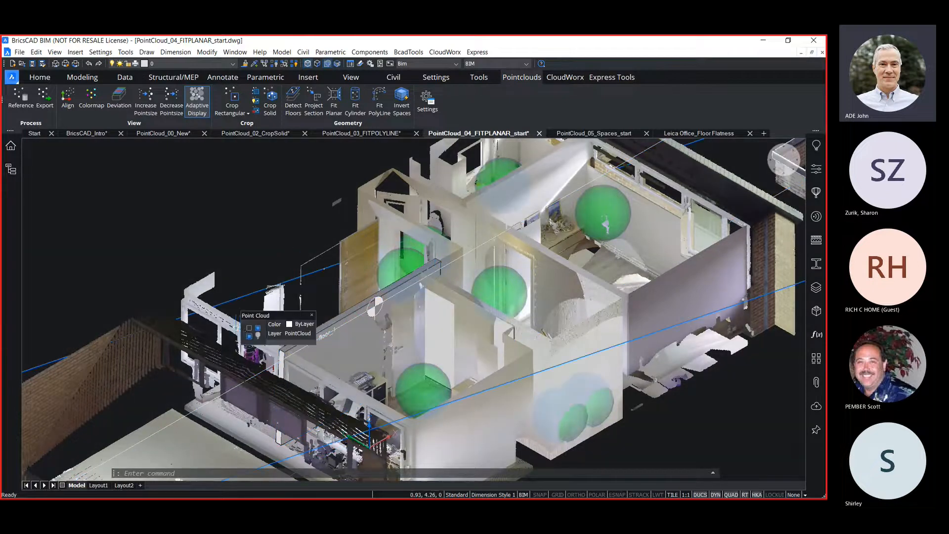
click(251, 331)
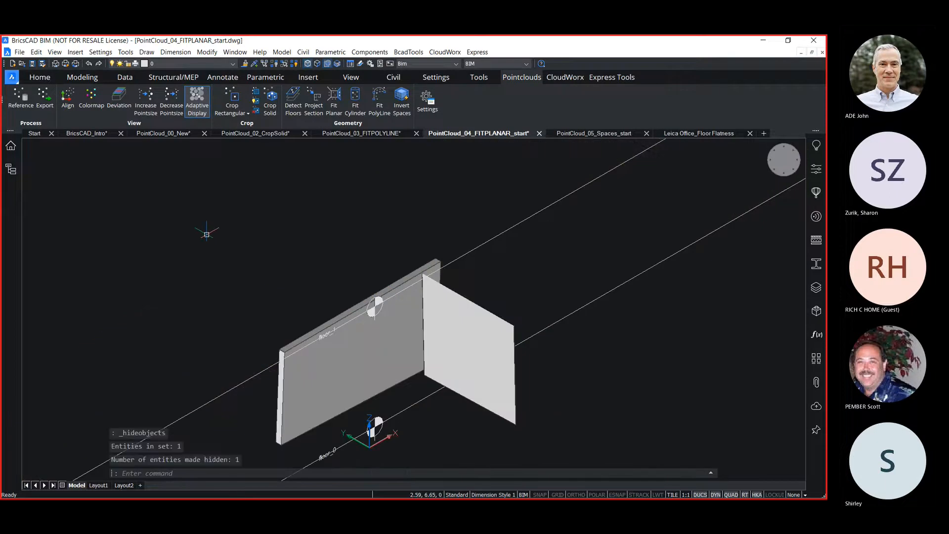
Erase the fitted plane and the wall solid, and show the hidden point cloud again
click(437, 260)
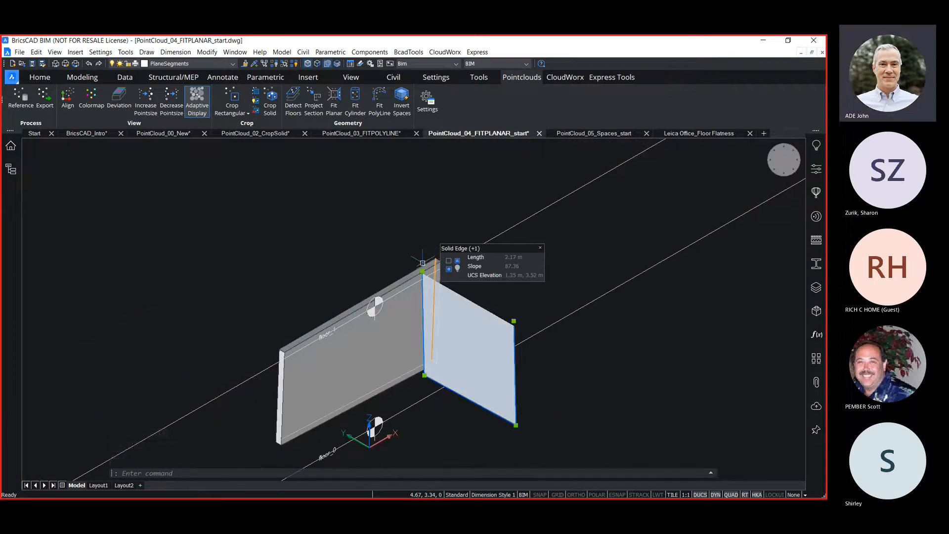
click(362, 349)
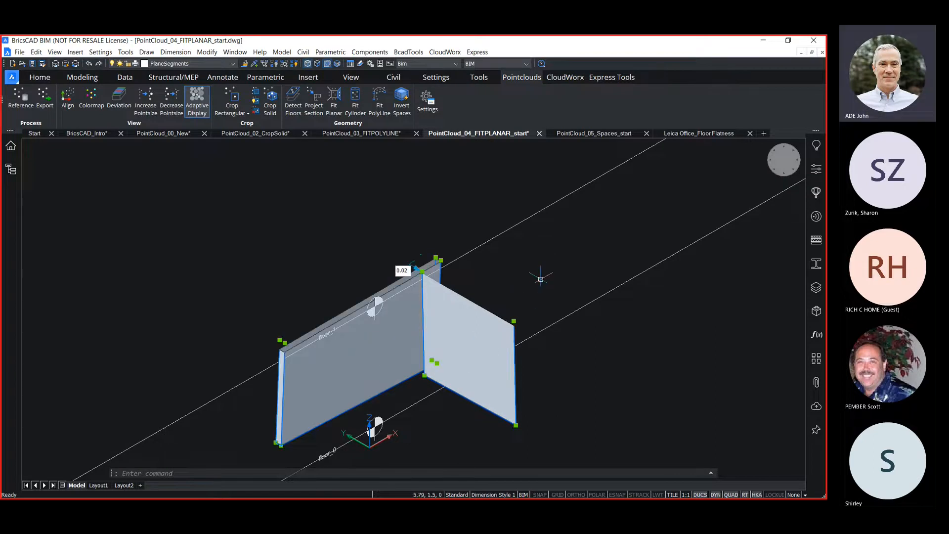
key(Delete)
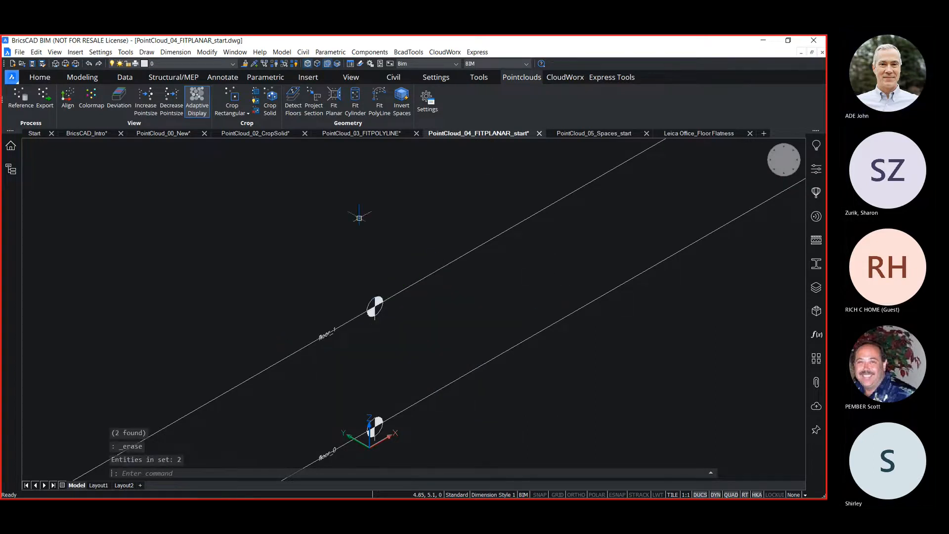
click(293, 64)
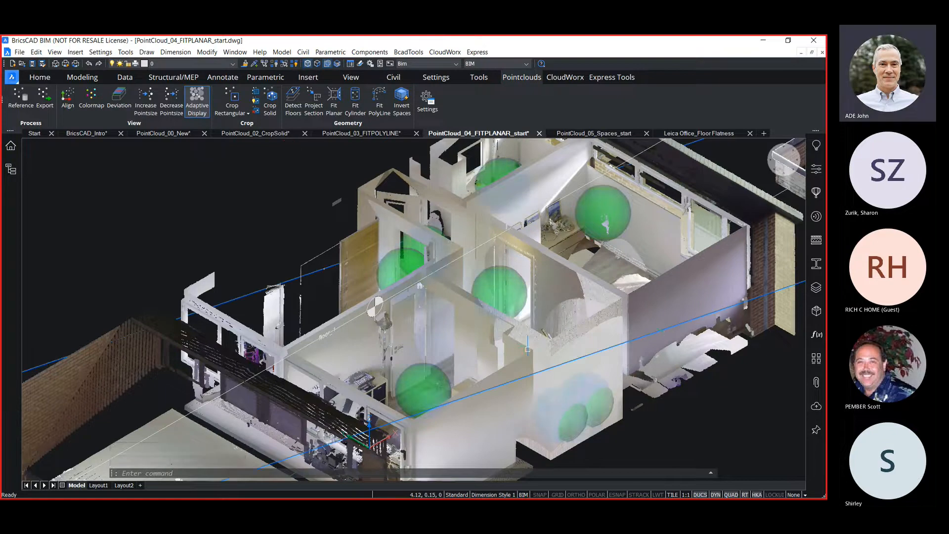
Open the scan bubble behind the partition wall in the Bubble viewer, and move and enlarge the viewer window over the model
mouse_move(416, 278)
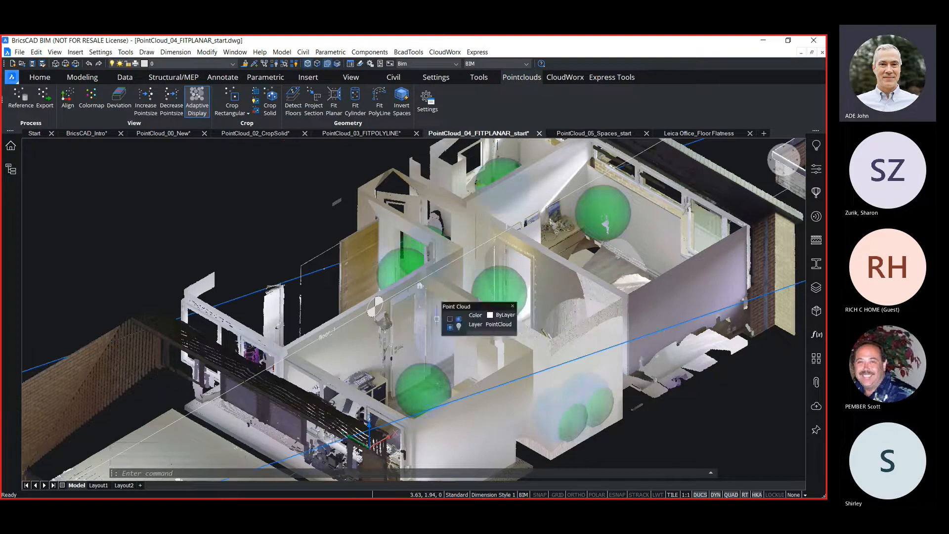
double_click(398, 260)
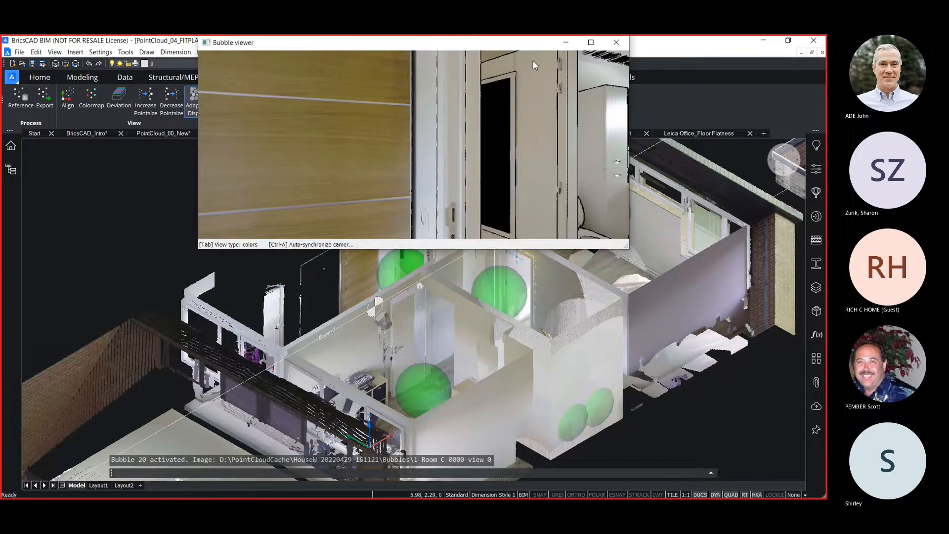
drag(536, 44, 593, 153)
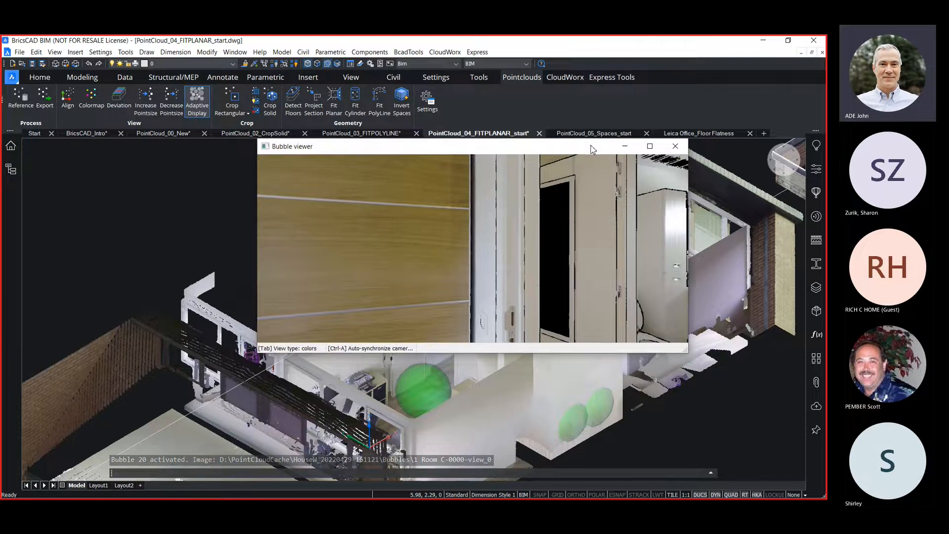
drag(686, 350, 743, 467)
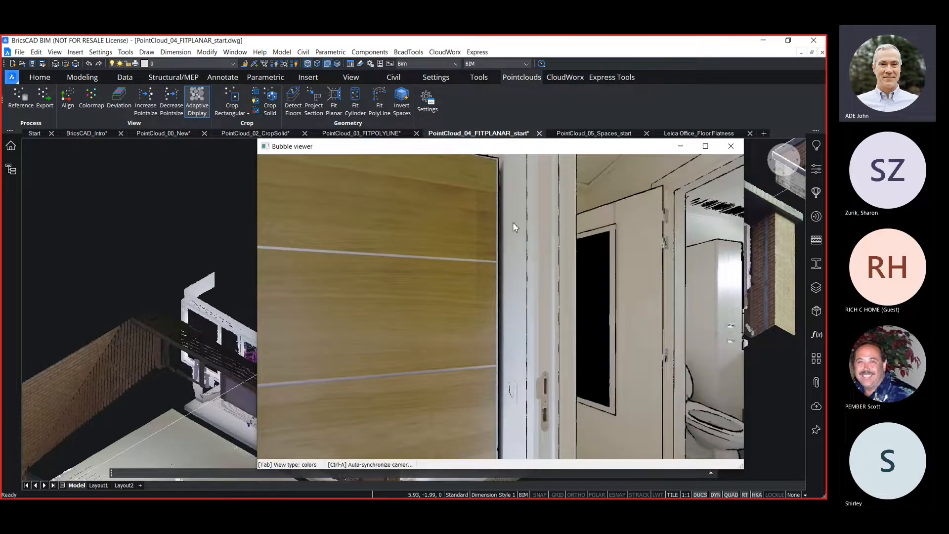
Start planar fitting in the bubble view and fit connected planes to the wall strip beside the wooden door and the adjoining long wall
click(334, 99)
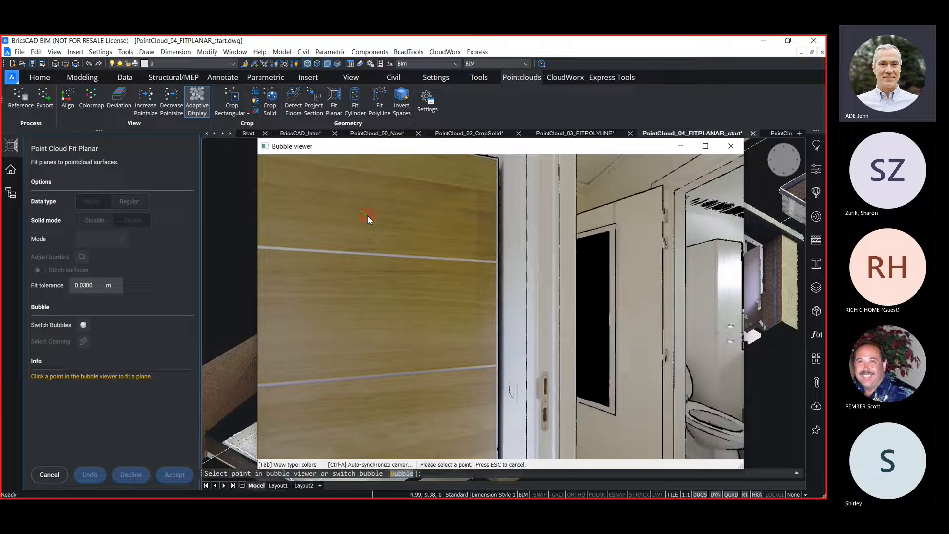
click(514, 218)
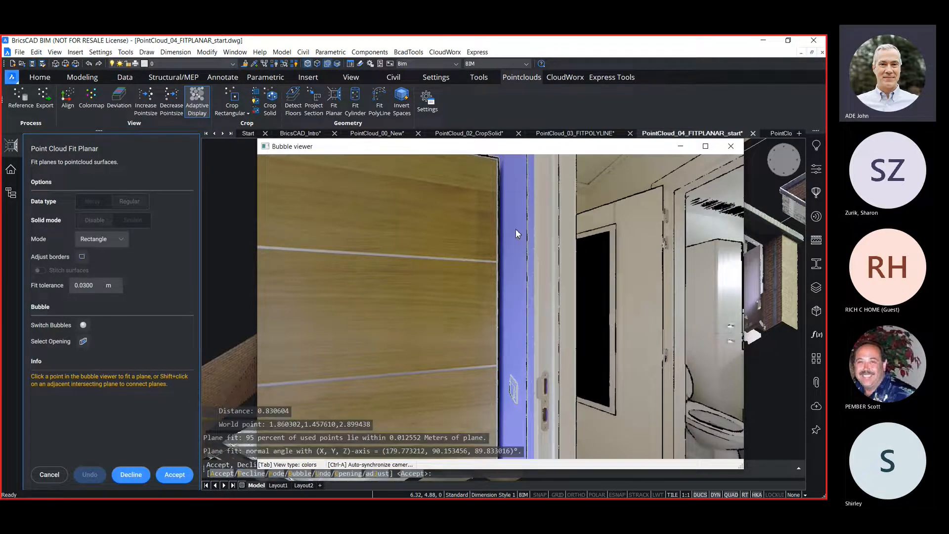
drag(662, 270, 474, 256)
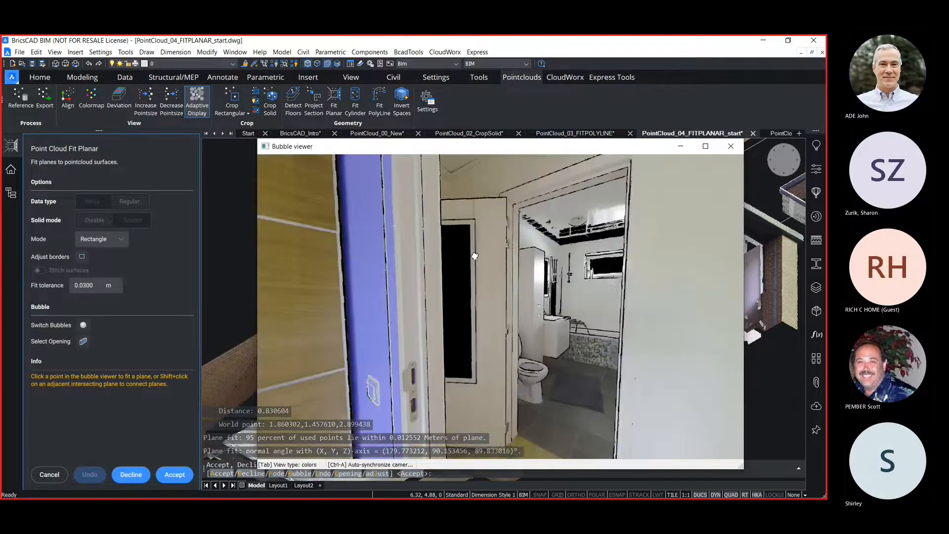
drag(642, 272, 450, 282)
drag(643, 277, 332, 290)
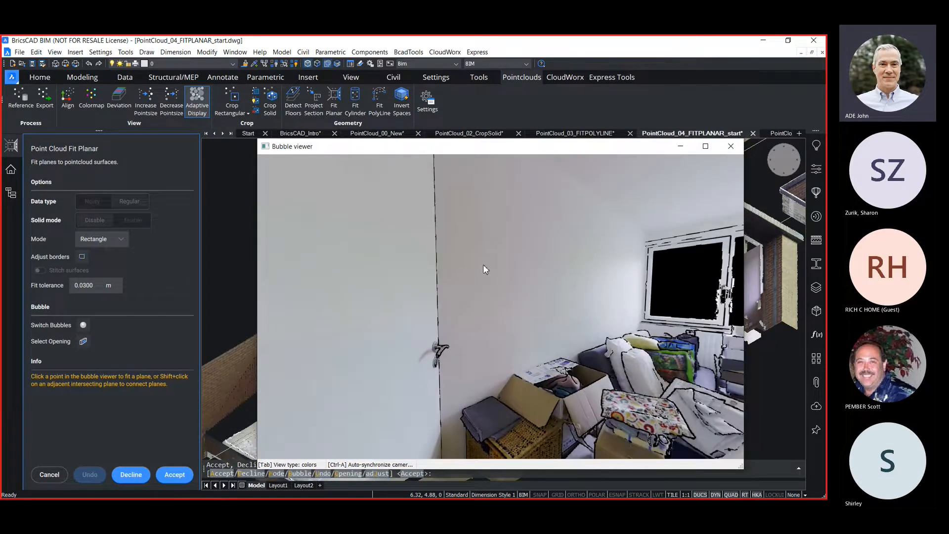
click(491, 264)
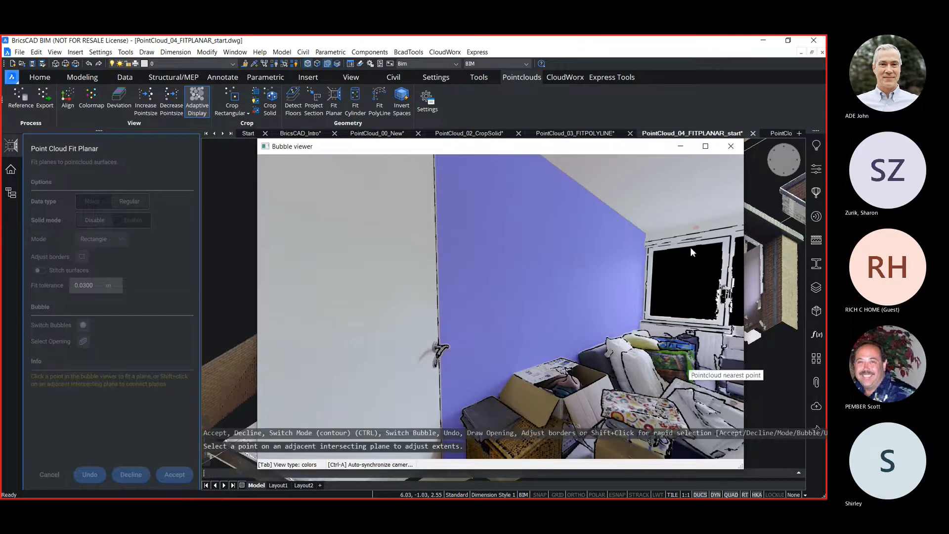
Connect the window wall, ceiling and floor to the fitted planes, accept the set and close the Bubble viewer
drag(686, 256, 562, 241)
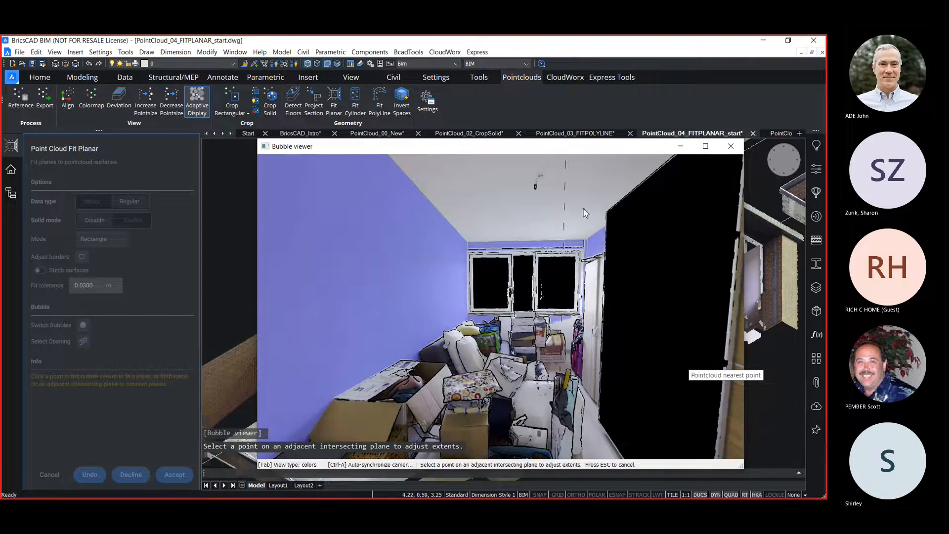
click(592, 436)
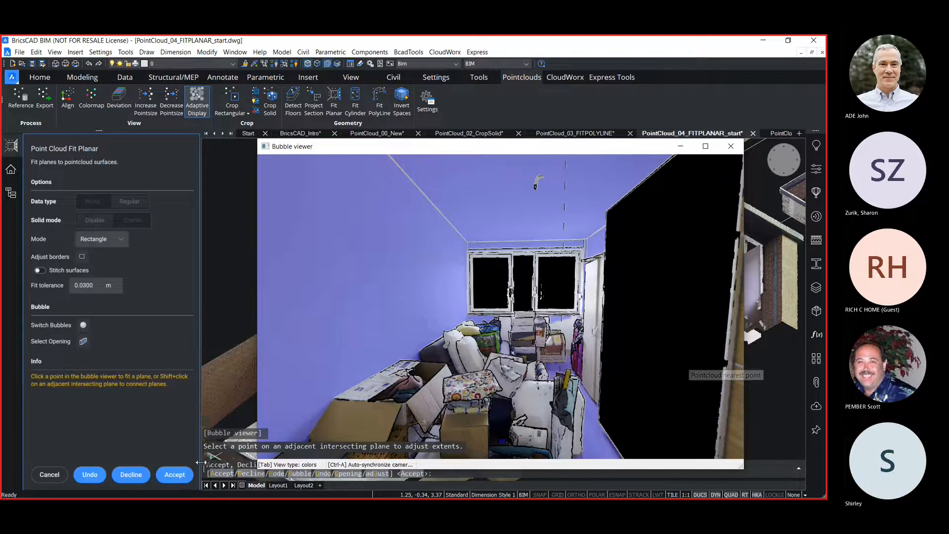
click(175, 475)
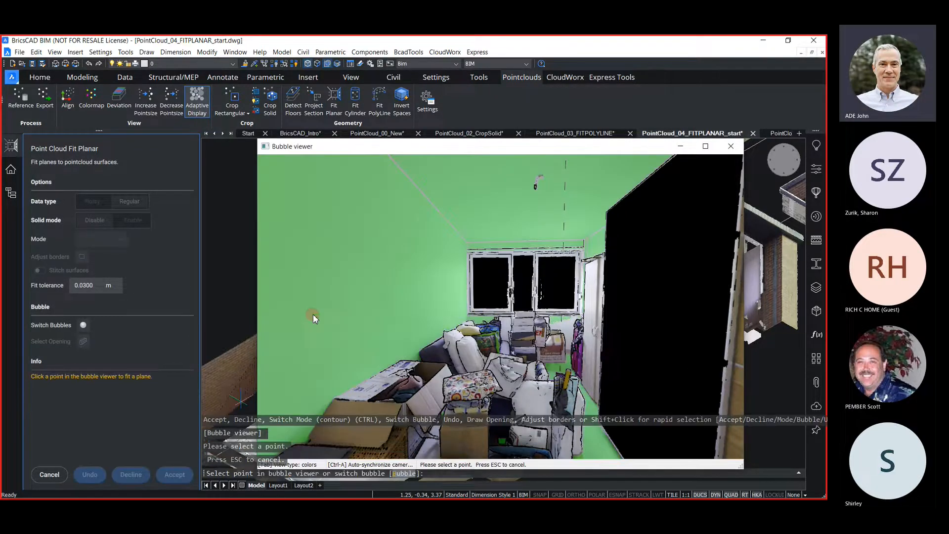
click(49, 474)
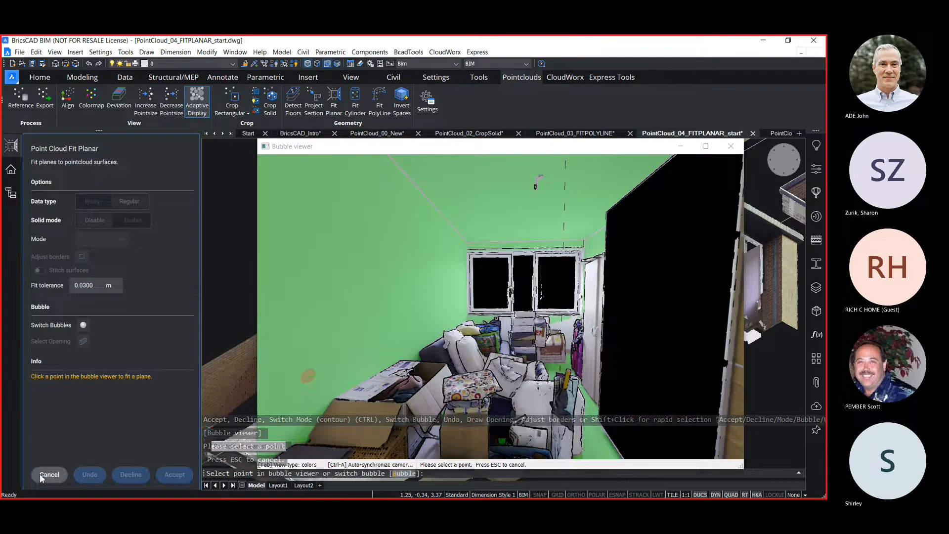
click(731, 146)
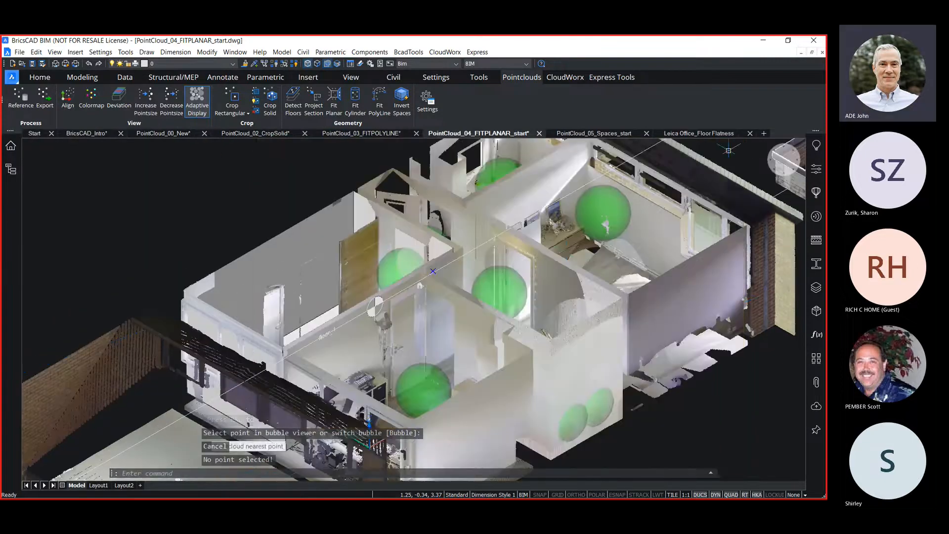
Hide the point cloud to inspect the fitted room planes, and undo the hiding
mouse_move(127, 329)
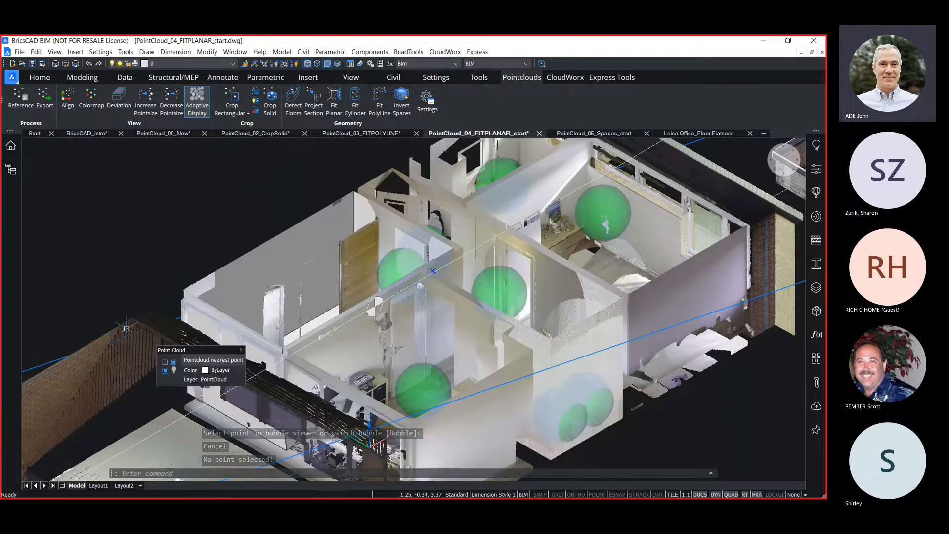
click(127, 329)
key(ctrl+h)
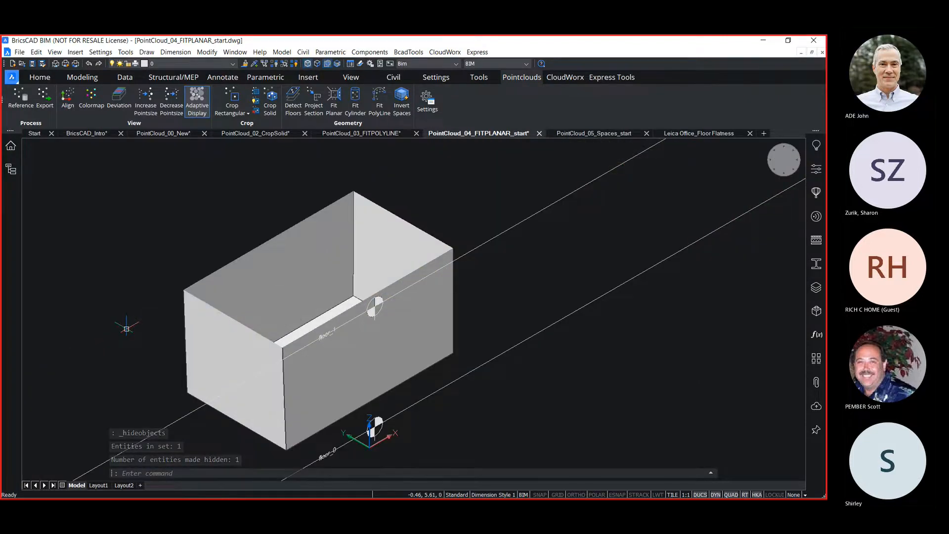
key(ctrl+z)
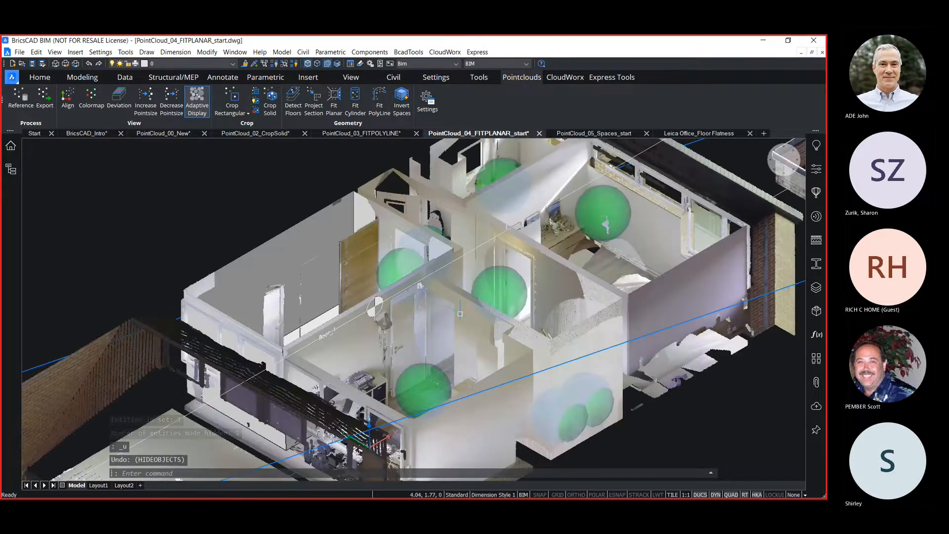
Open the scan bubble inside the front office room in the Bubble viewer, and move and enlarge the viewer window
scroll(457, 381, up, 2)
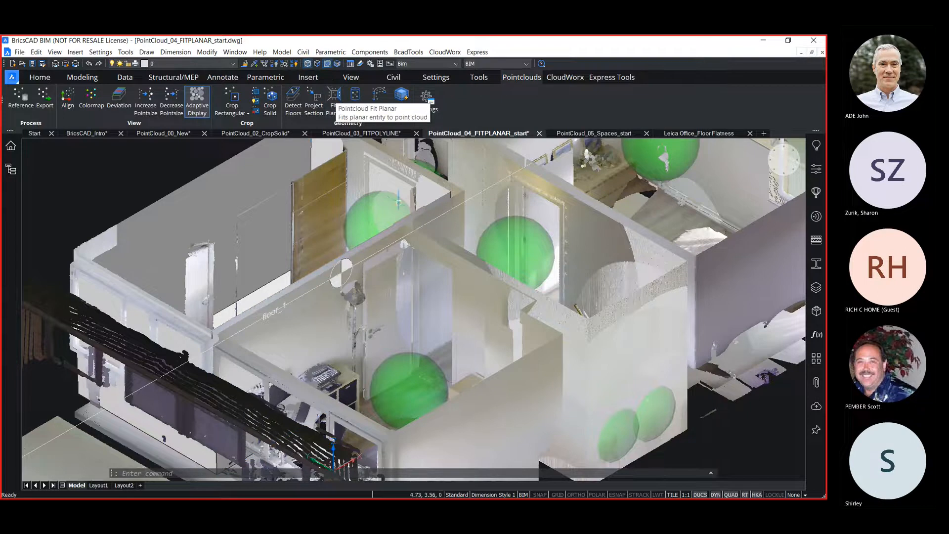
double_click(418, 377)
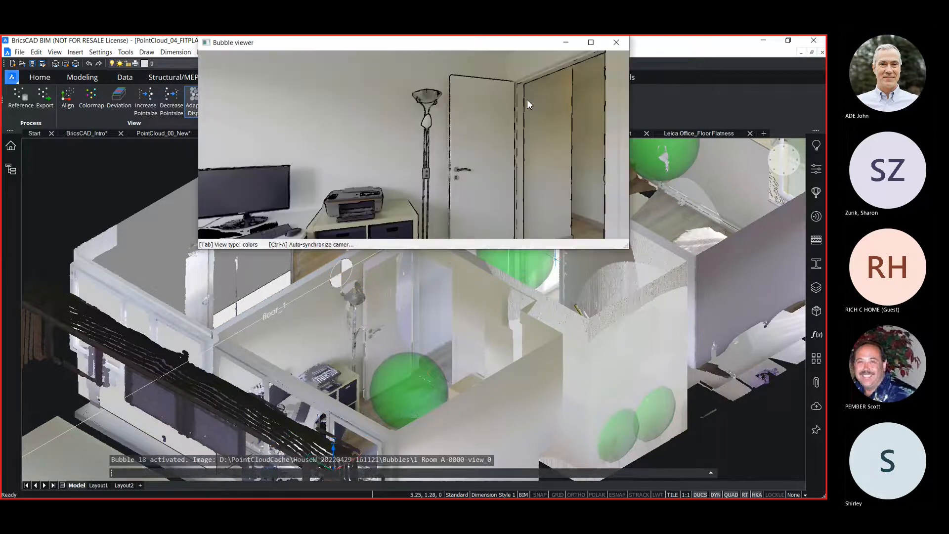
drag(519, 58, 525, 147)
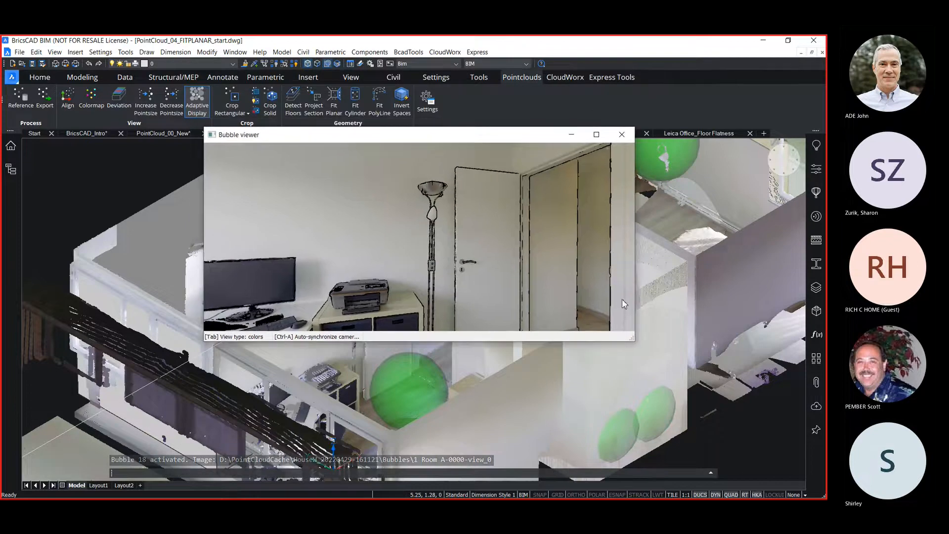
drag(634, 341, 667, 457)
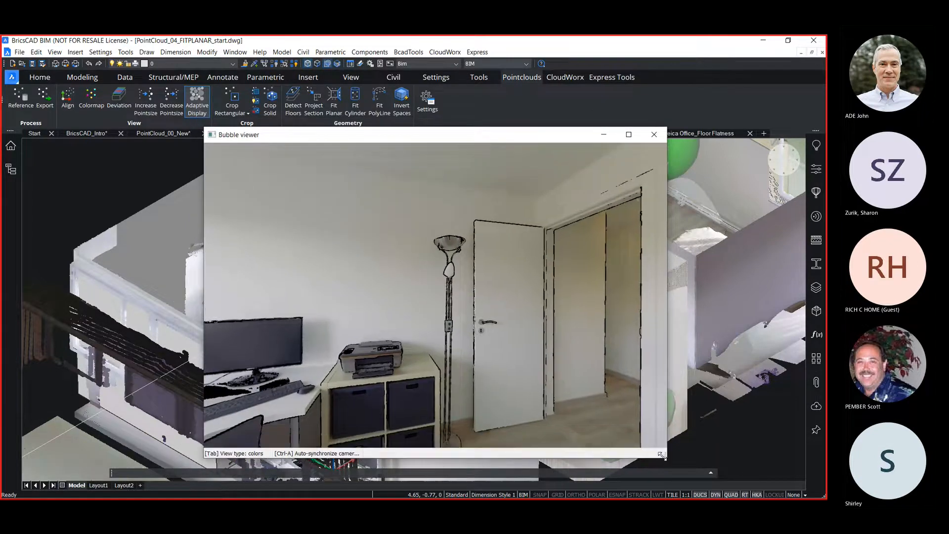
Fit a plane to the office wall behind the floor lamp and connect the doorway wall, the wall beside the wardrobe and the next side wall
click(334, 106)
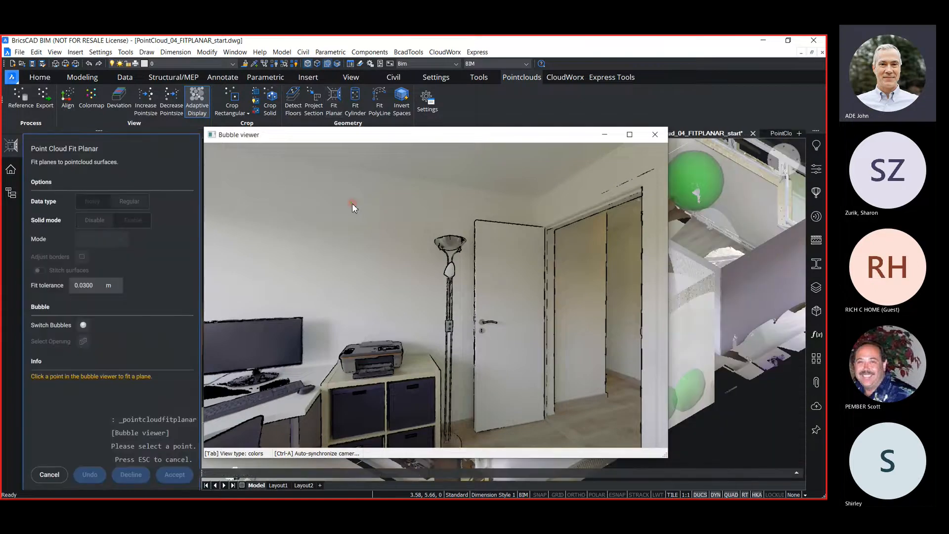
click(451, 204)
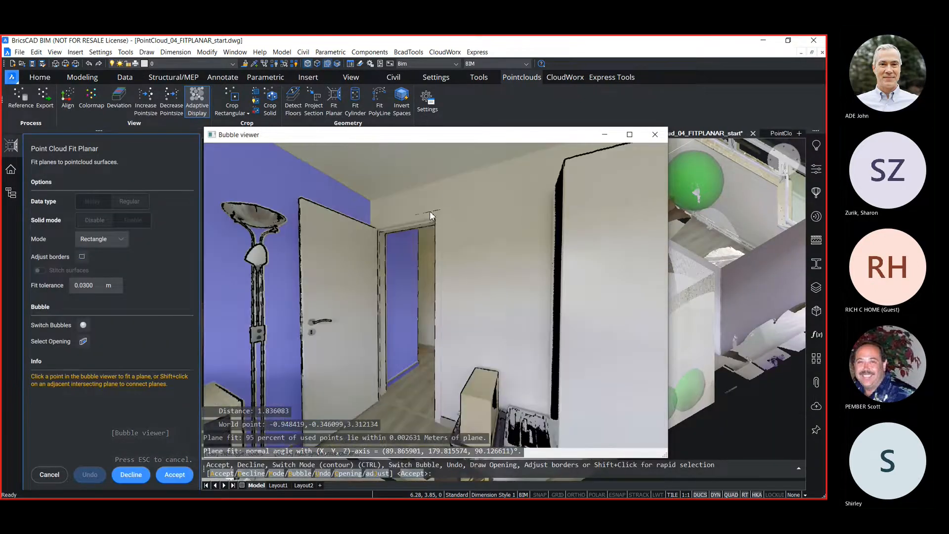
shift+click(542, 228)
drag(543, 227, 290, 206)
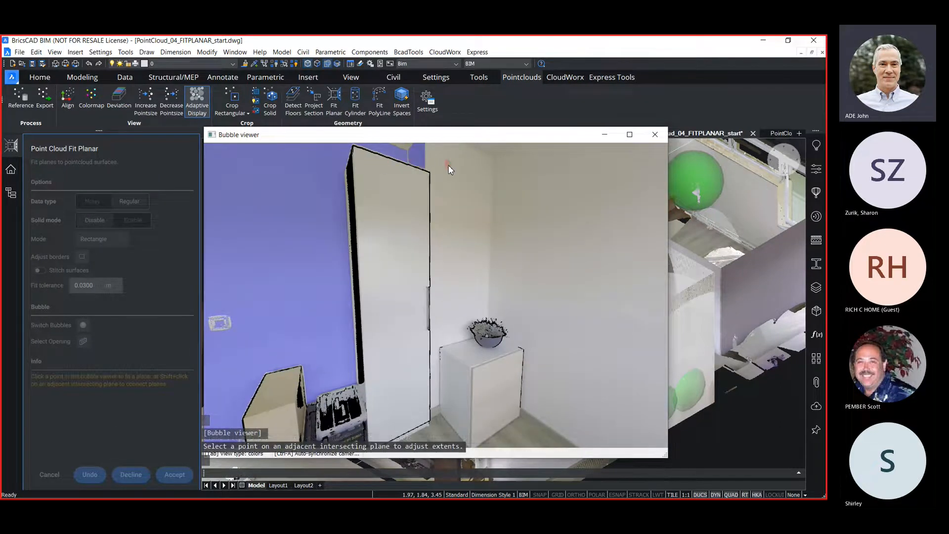
click(532, 190)
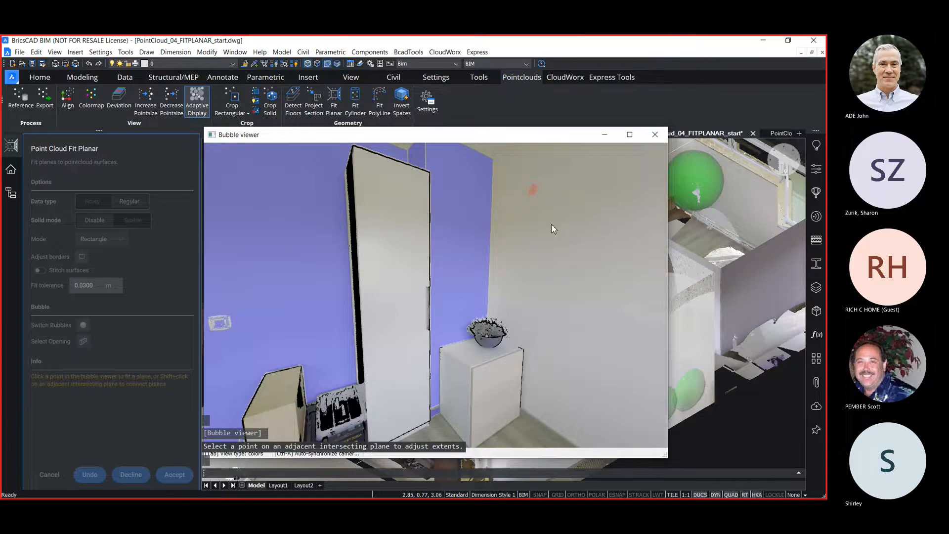
click(564, 226)
Add the office's window wall, ceiling and floor to the connected plane fit
drag(568, 222, 244, 266)
click(409, 217)
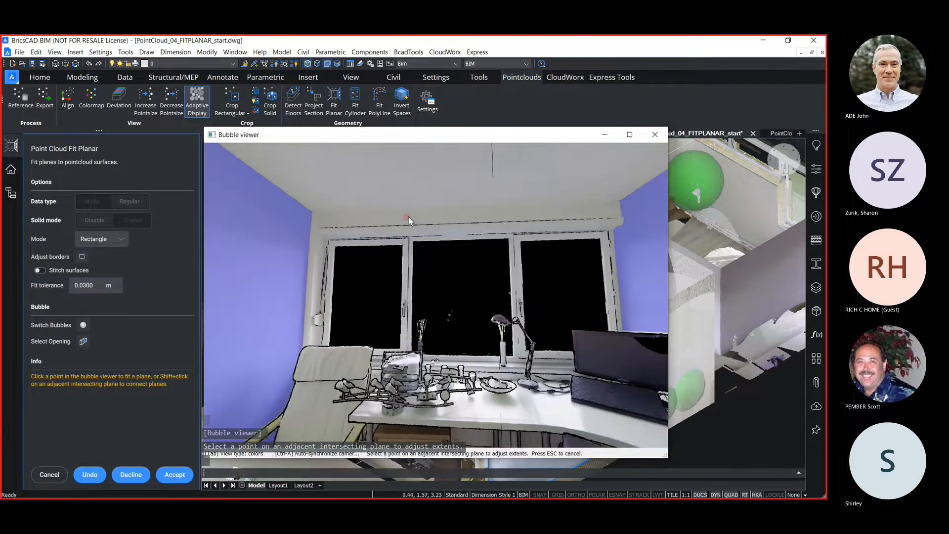
click(418, 189)
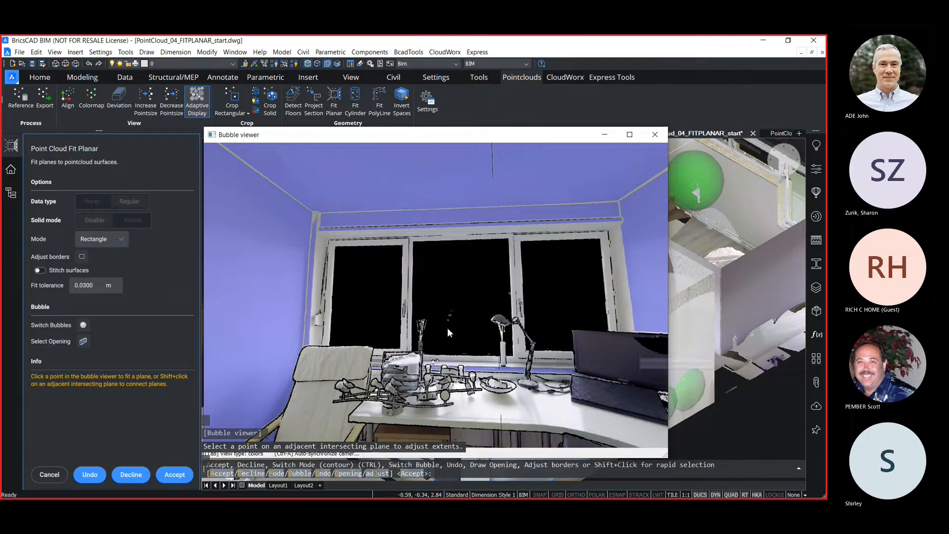
drag(447, 328, 452, 272)
click(466, 386)
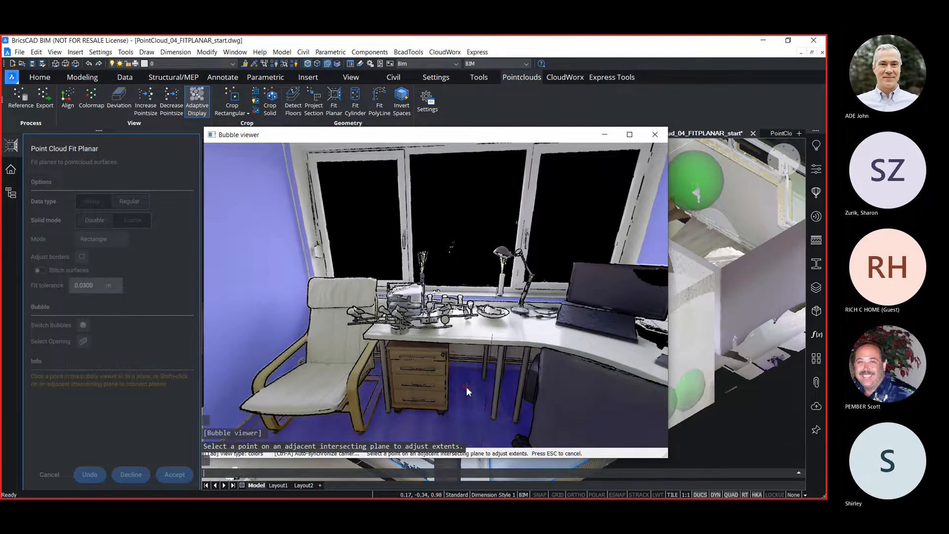
drag(405, 227, 409, 255)
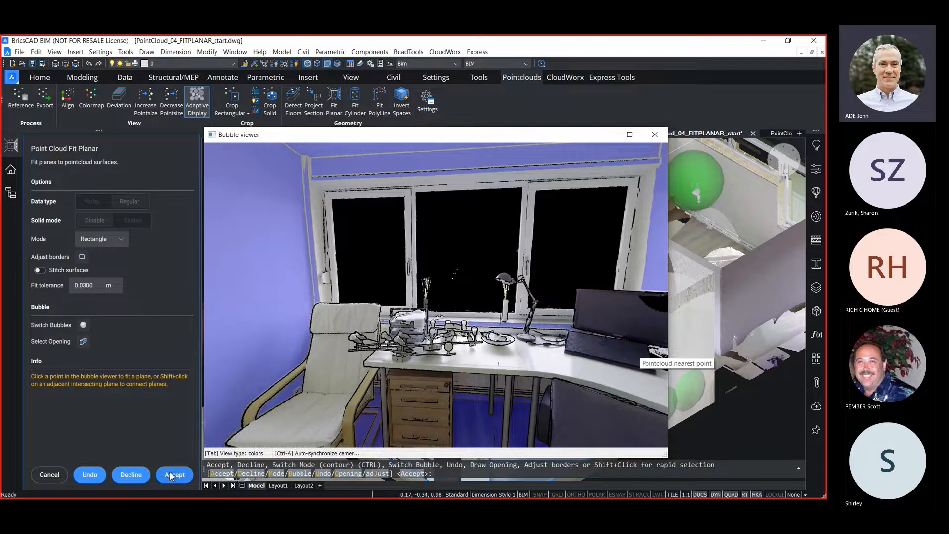
Create openings in the fitted office walls for the window above the desk and for the doorway
click(83, 341)
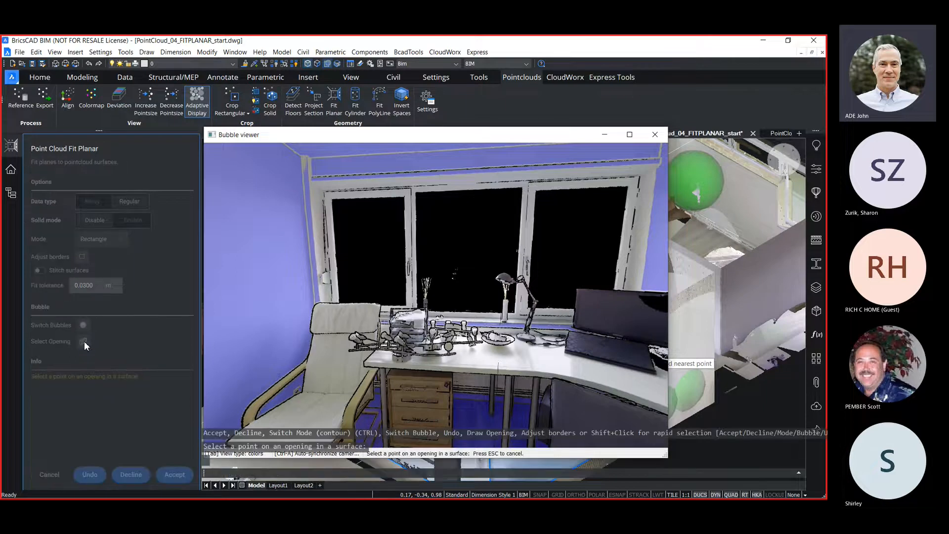
click(443, 188)
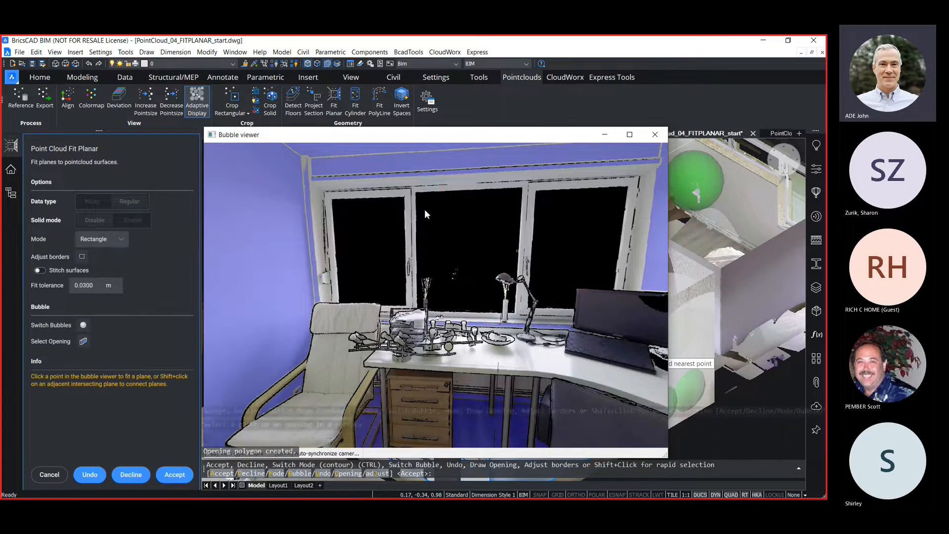
drag(319, 324, 277, 330)
drag(521, 324, 248, 322)
drag(423, 292, 242, 311)
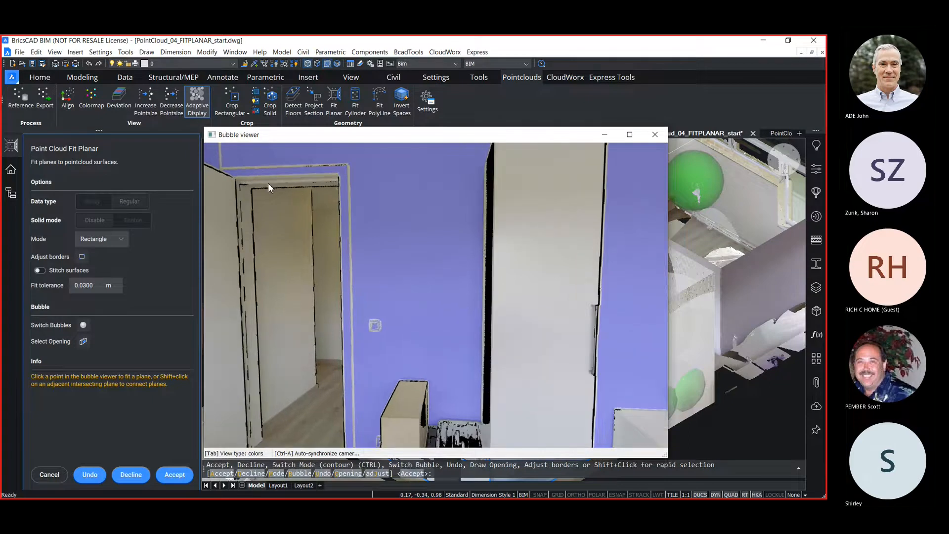
click(82, 341)
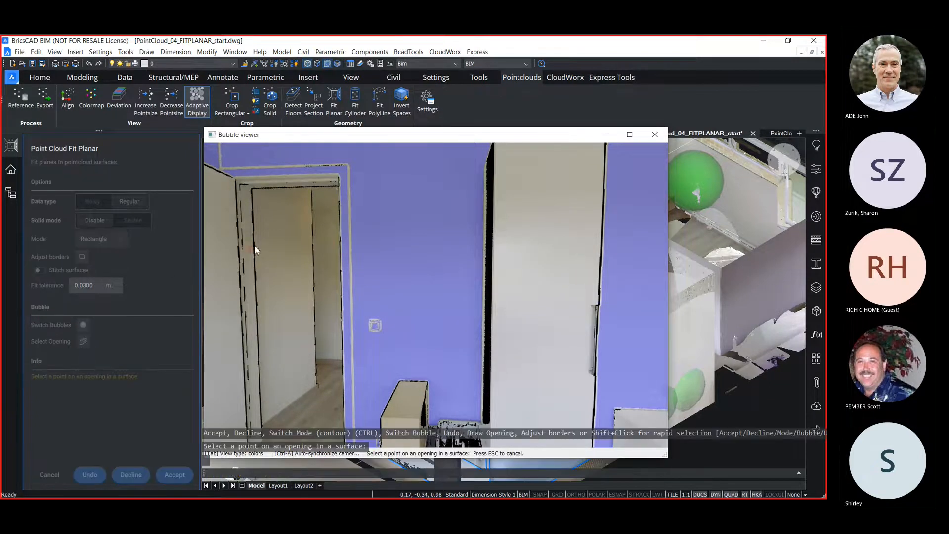
click(293, 181)
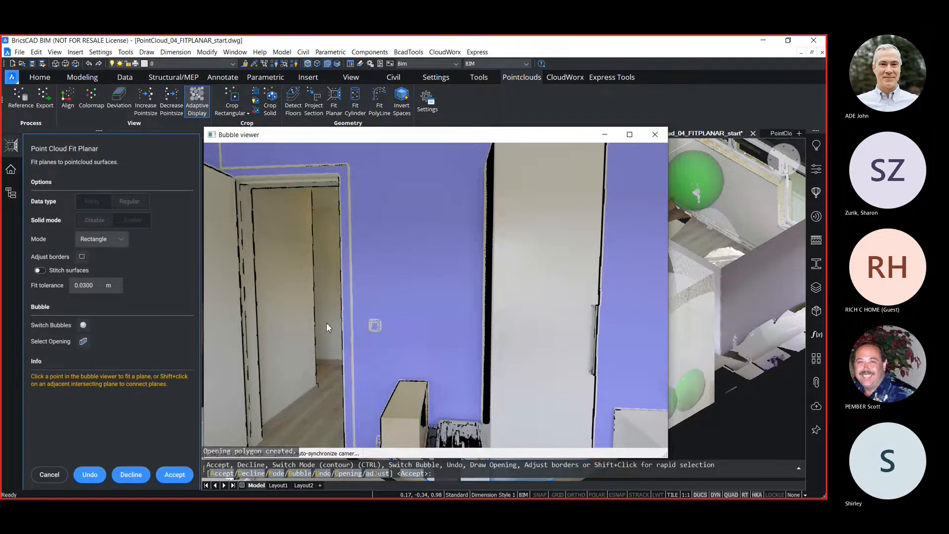
Accept the office's fitted planes, leave planar fitting and close the Bubble viewer
click(180, 473)
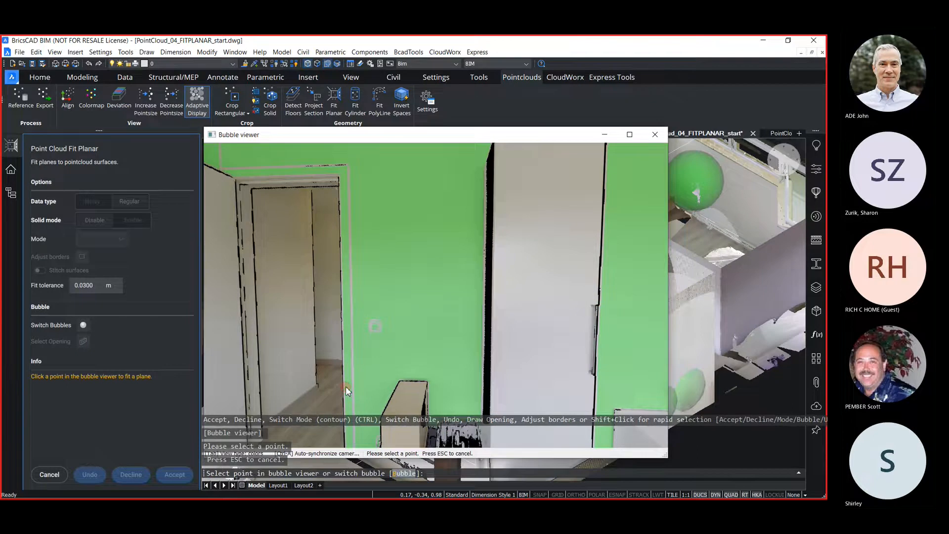
click(46, 474)
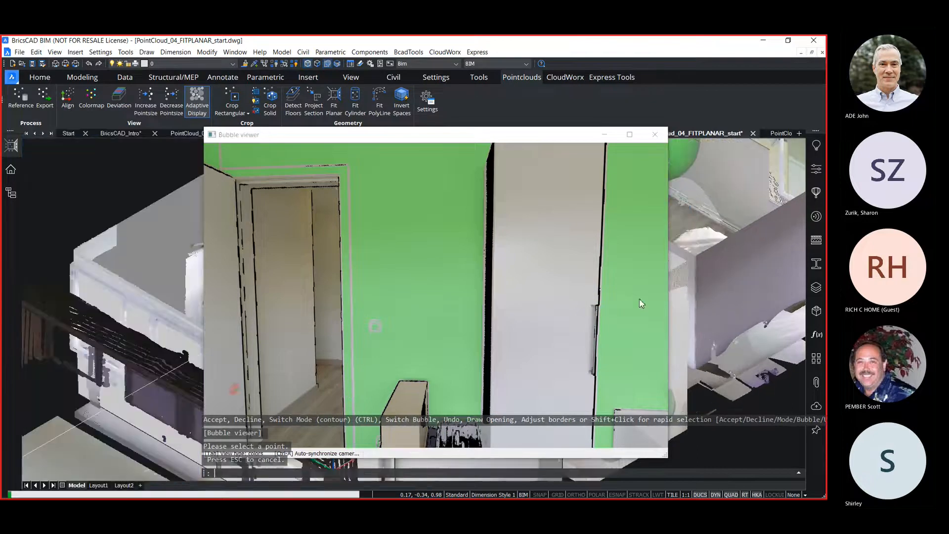
click(651, 136)
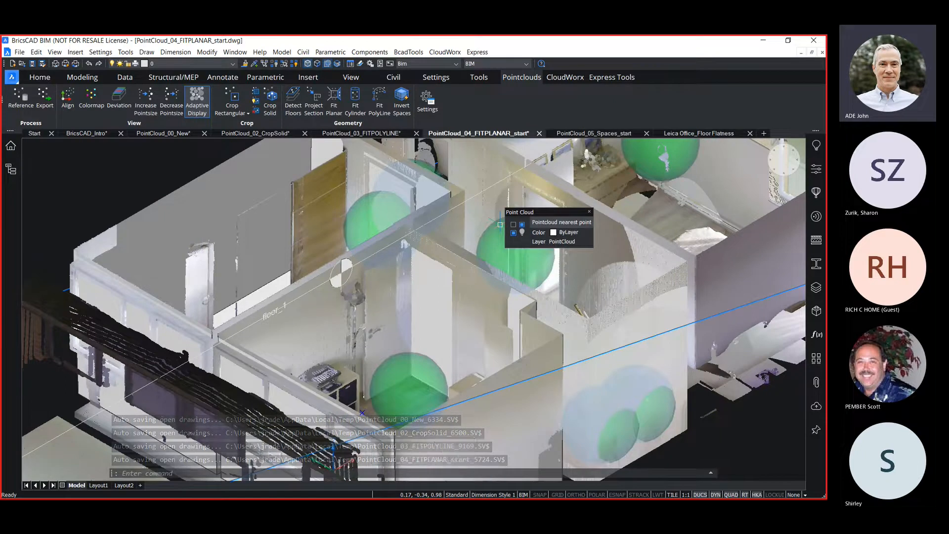
Hide the point cloud to isolate the fitted planes of both rooms
scroll(383, 281, down, 4)
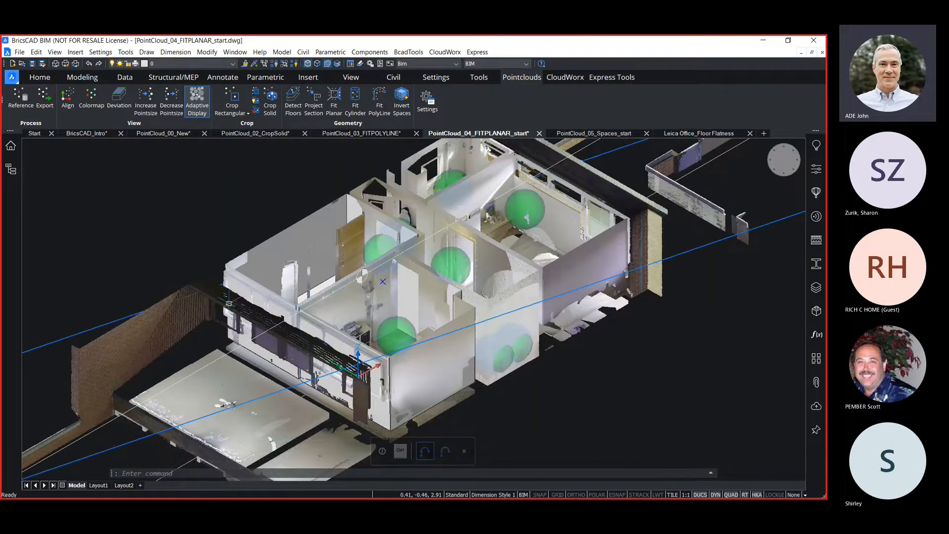
click(242, 329)
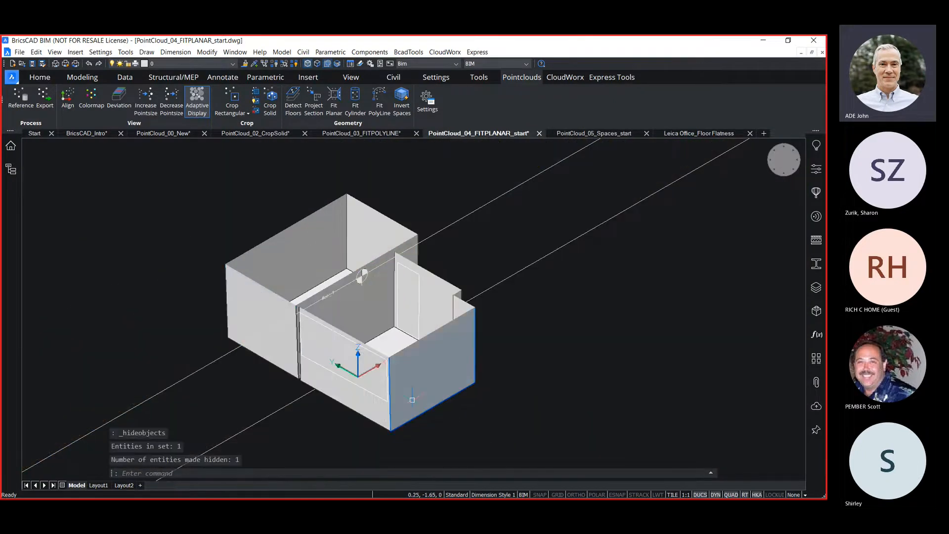
Extrude the window and door boundaries to cut both openings through the office's fitted wall surfaces
scroll(335, 290, up, 2)
scroll(322, 316, up, 2)
mouse_move(288, 324)
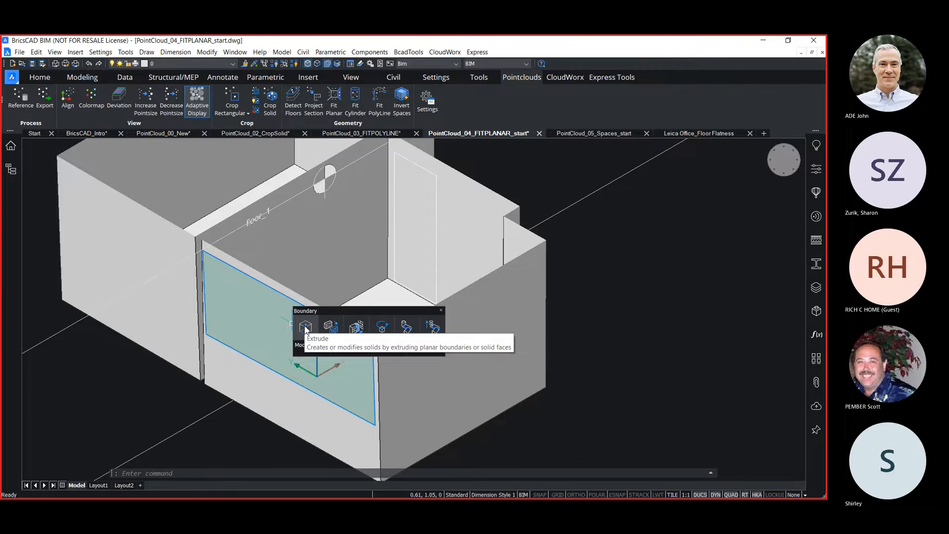
click(305, 328)
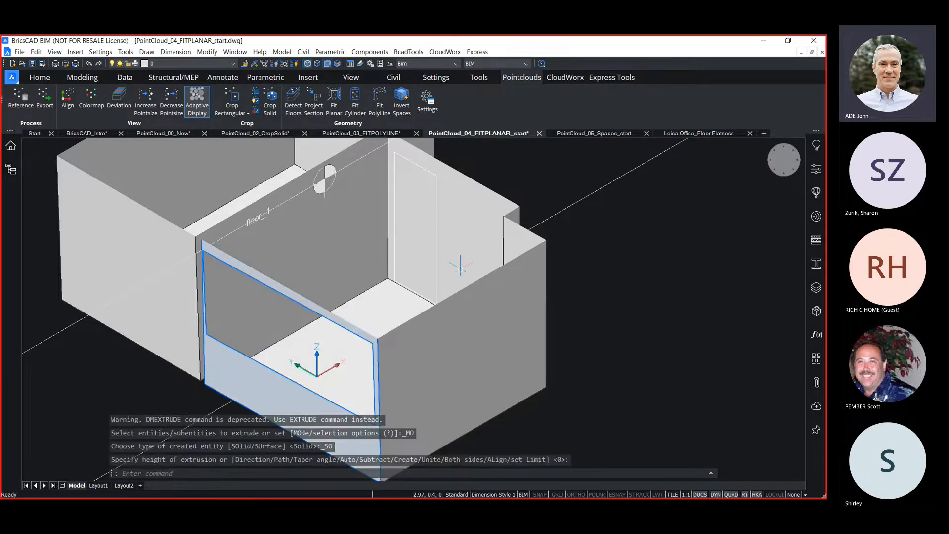
mouse_move(424, 213)
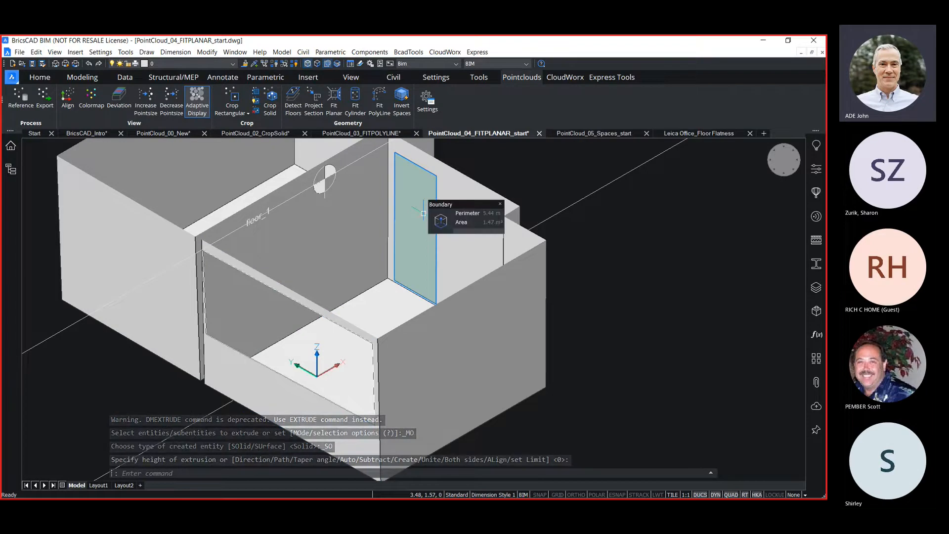
click(440, 220)
click(478, 184)
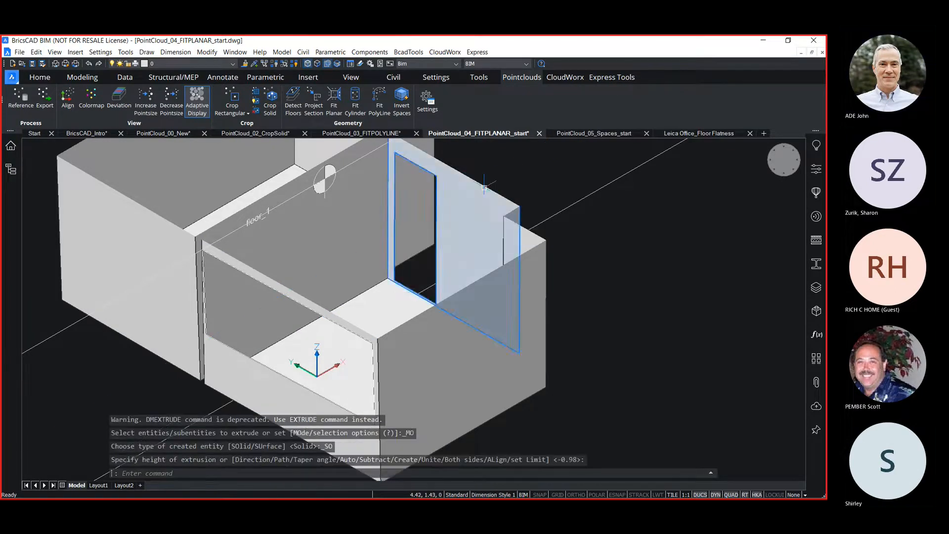
scroll(484, 188, down, 3)
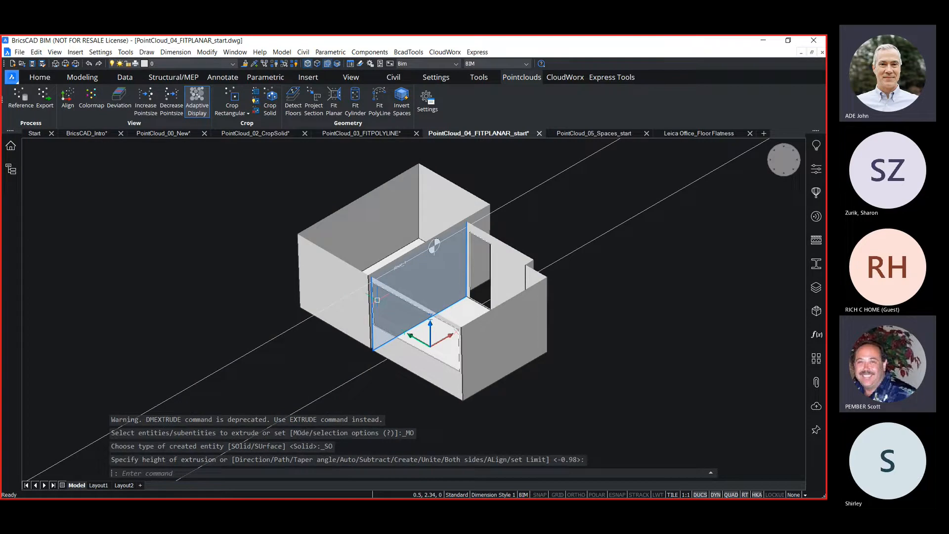
mouse_move(378, 299)
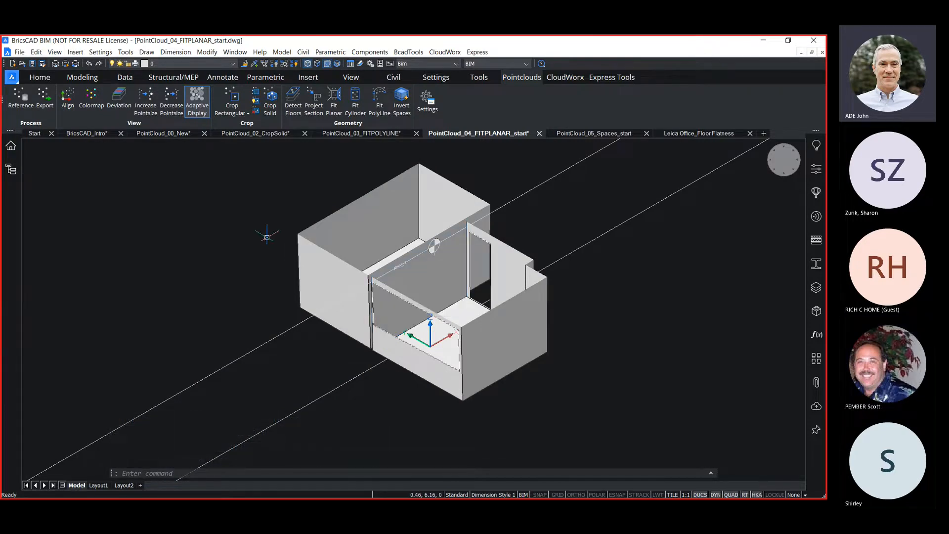
middle_drag(268, 238, 257, 259)
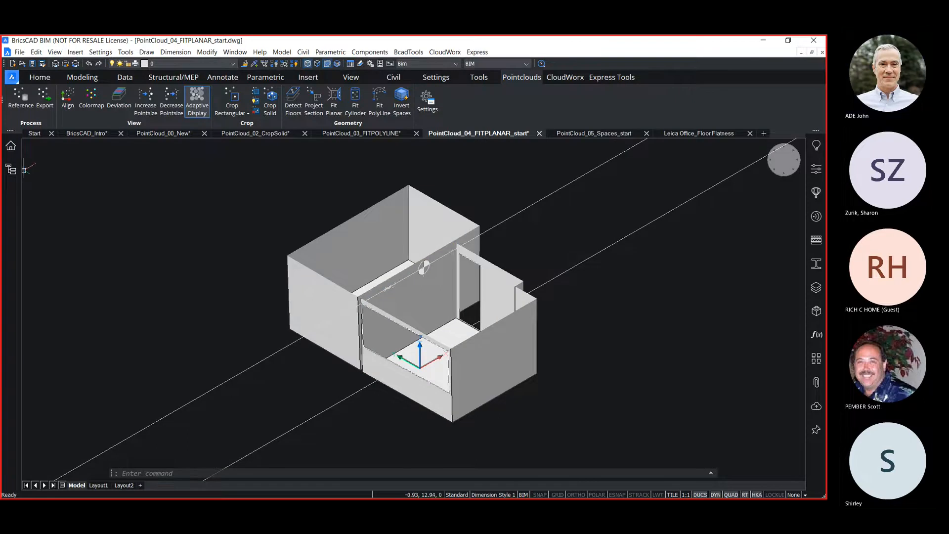
Select all polylines and planar surfaces in the drawing's structure tree and delete them
click(11, 169)
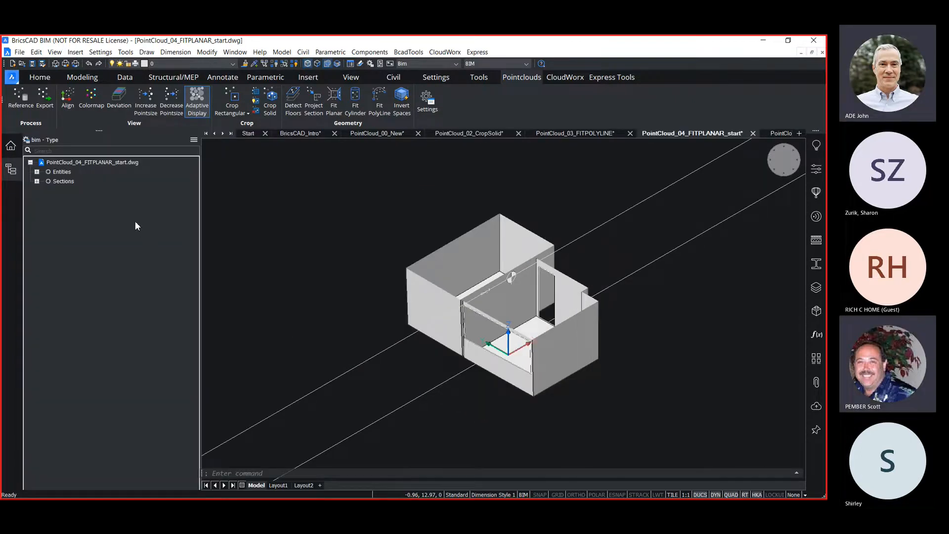
click(37, 172)
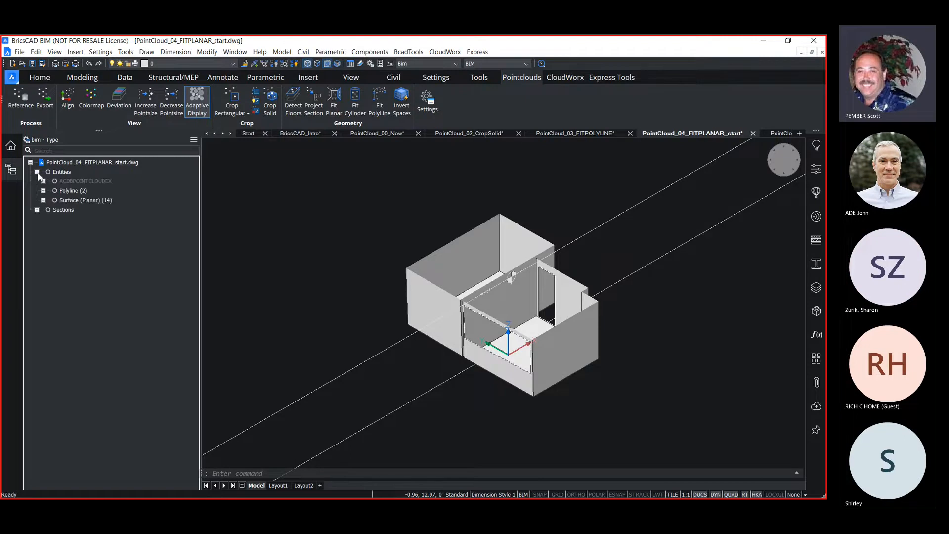
click(71, 191)
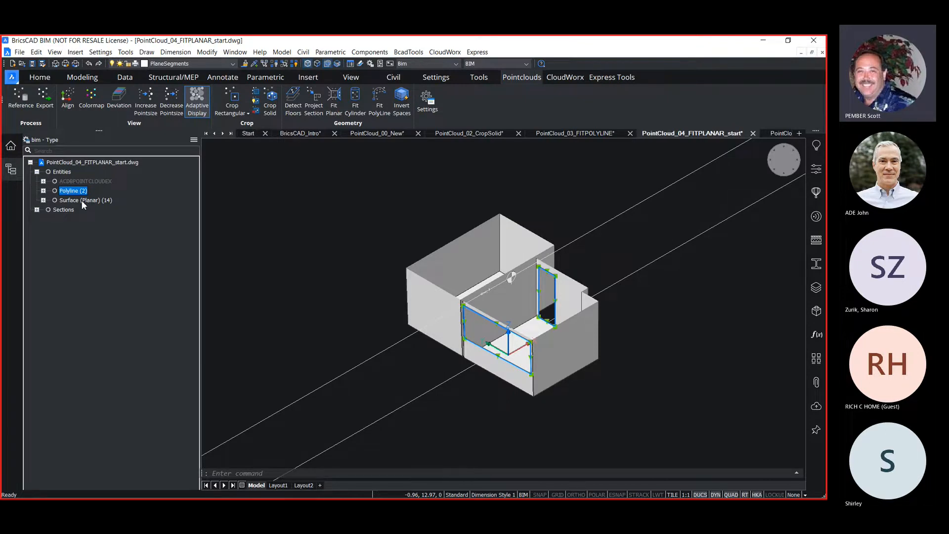
ctrl+click(82, 200)
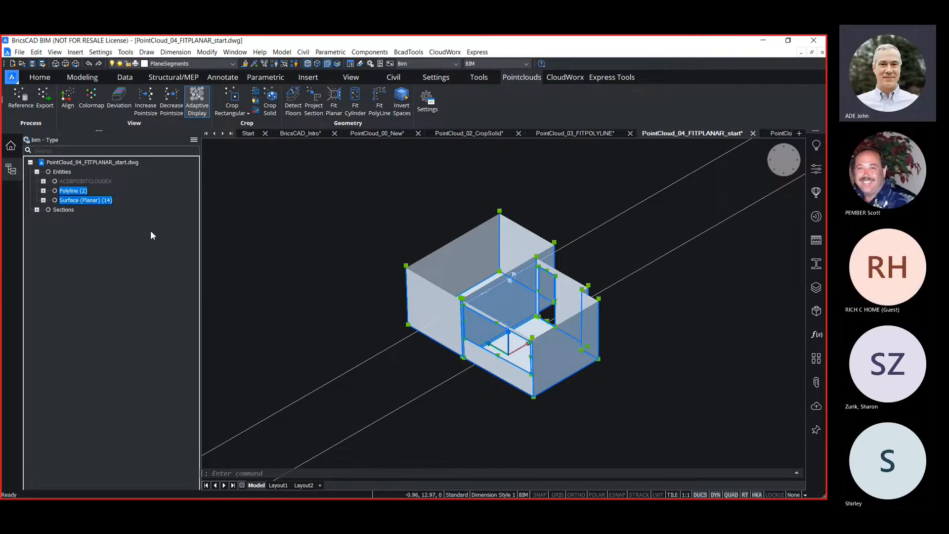
key(Delete)
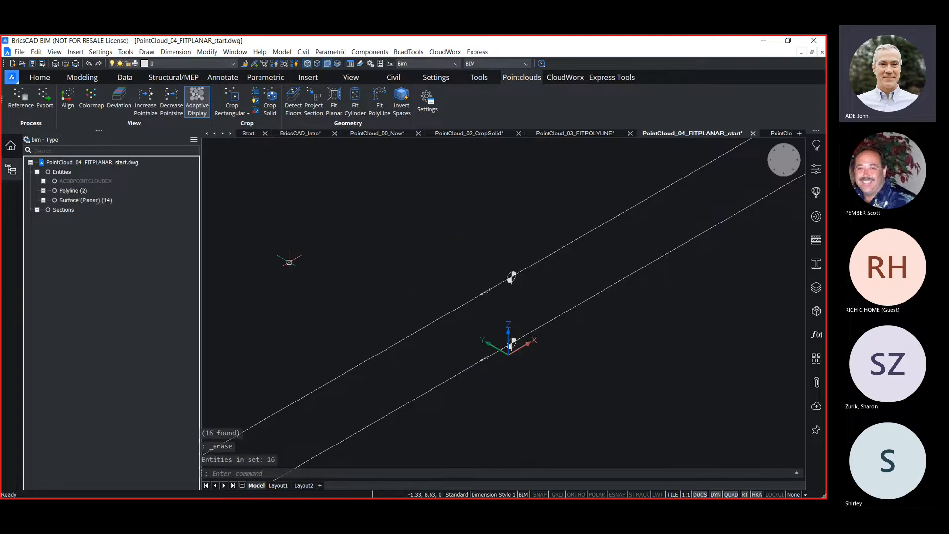
click(9, 172)
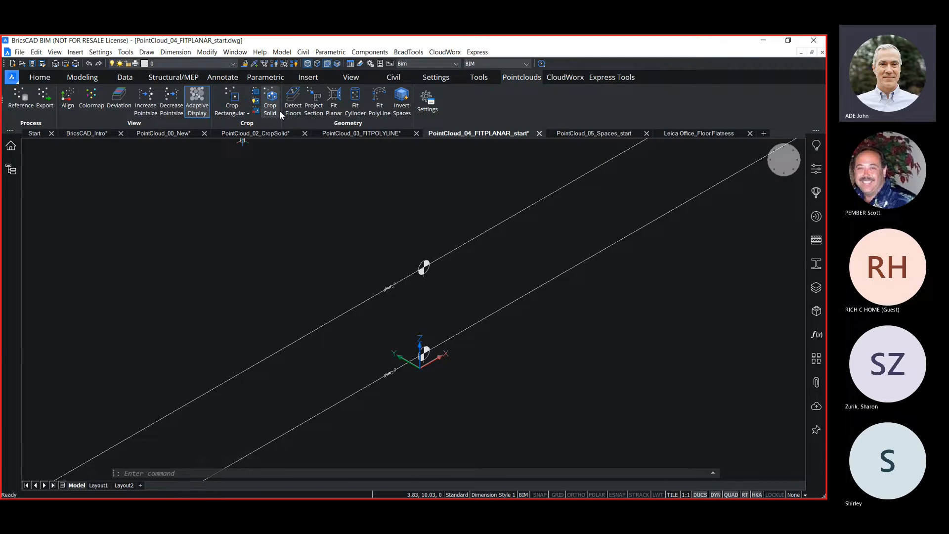
Unhide the point cloud, open the scan bubble of the room beside the office and enlarge its Bubble viewer
click(295, 64)
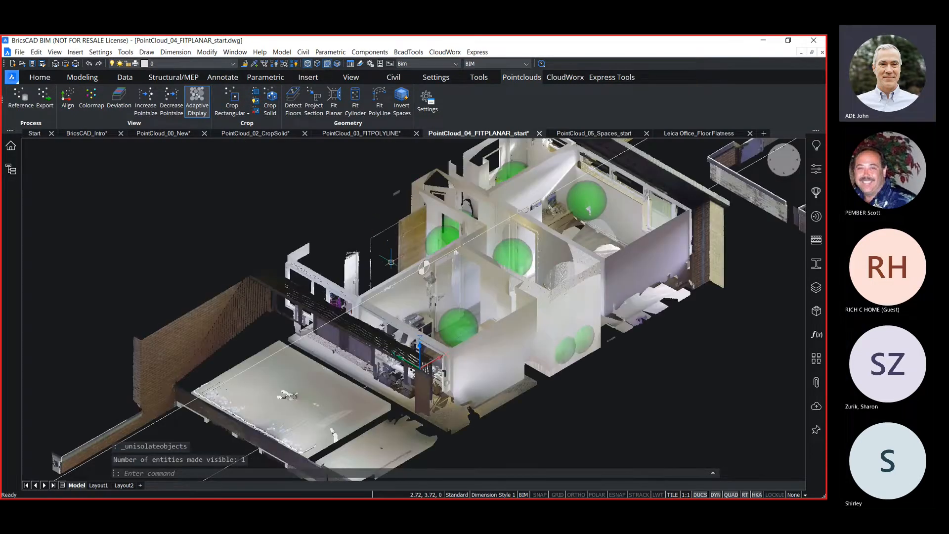
middle_drag(336, 263, 344, 300)
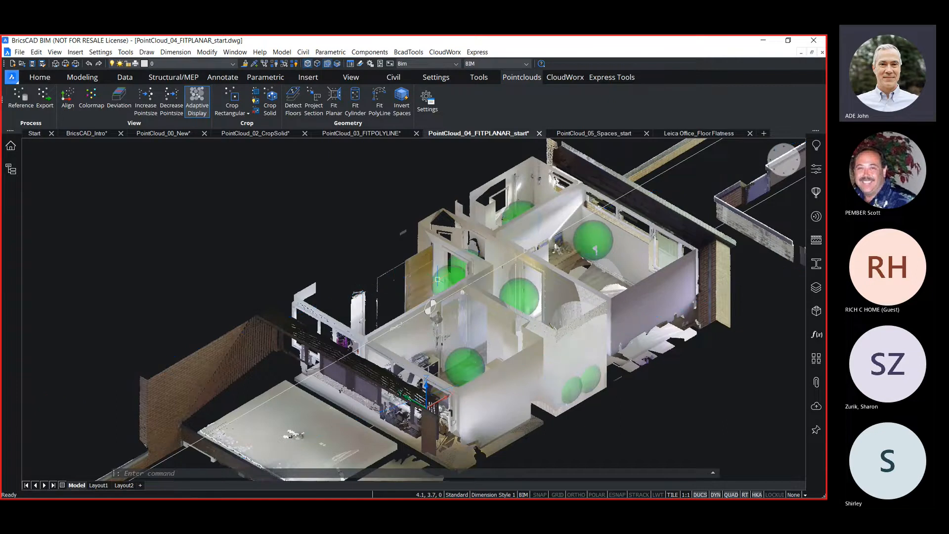
double_click(447, 277)
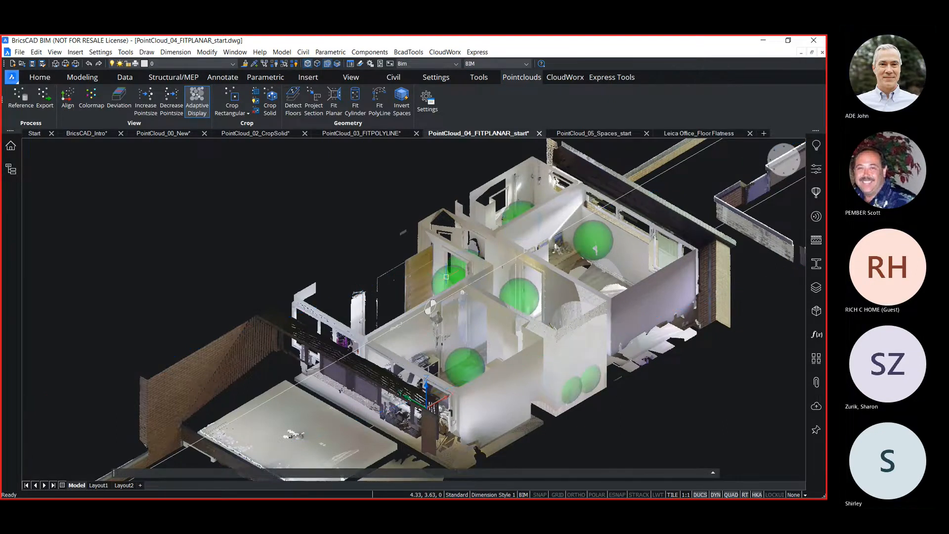
drag(472, 44, 490, 159)
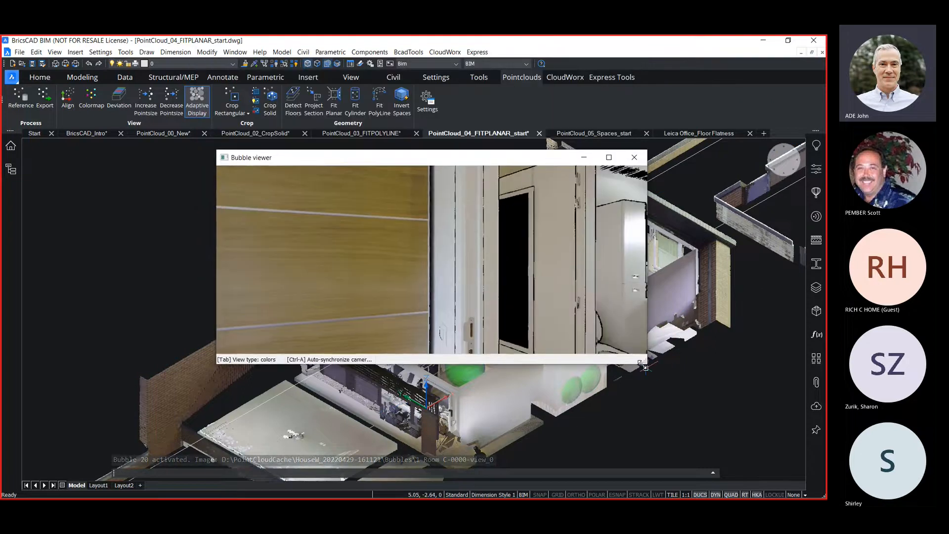
drag(647, 367, 692, 444)
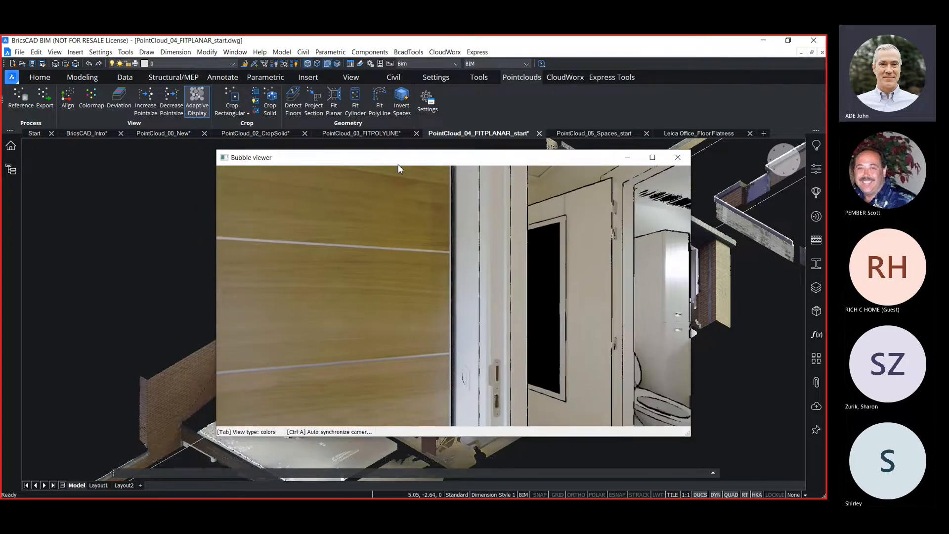
Fit planes in the box-filled room with Fit Planar, connecting its adjacent walls, window wall and floor
click(334, 104)
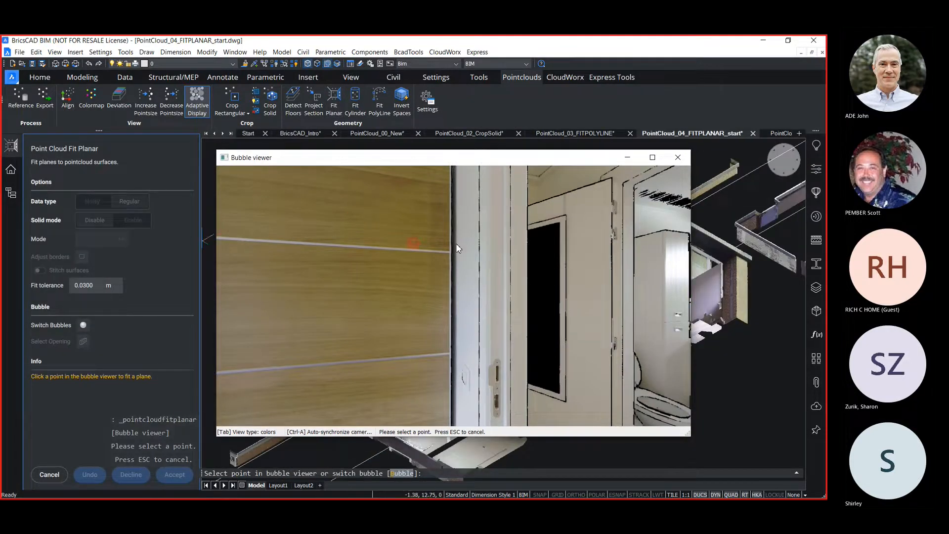
click(467, 213)
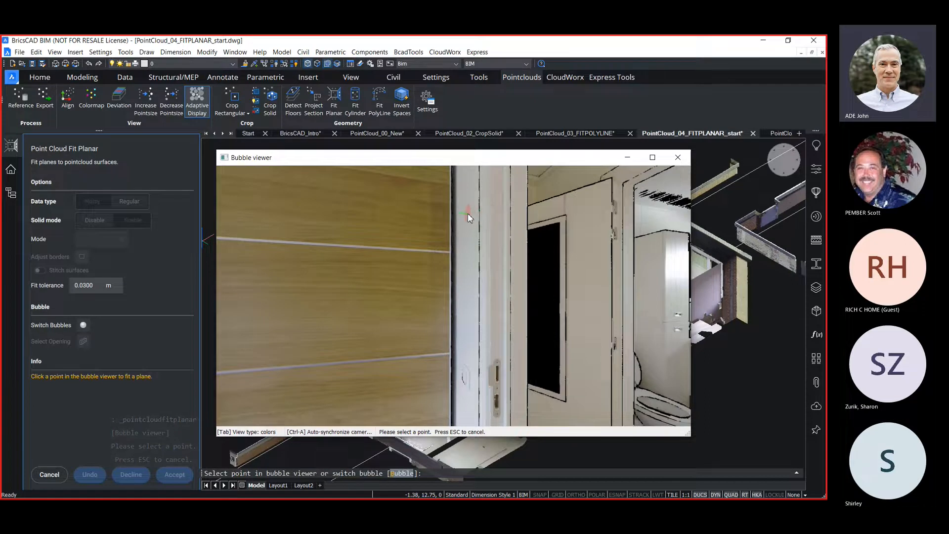
mouse_move(594, 272)
shift+mouse_down()
mouse_move(415, 264)
mouse_move(438, 255)
mouse_move(493, 255)
mouse_move(260, 293)
shift+mouse_up()
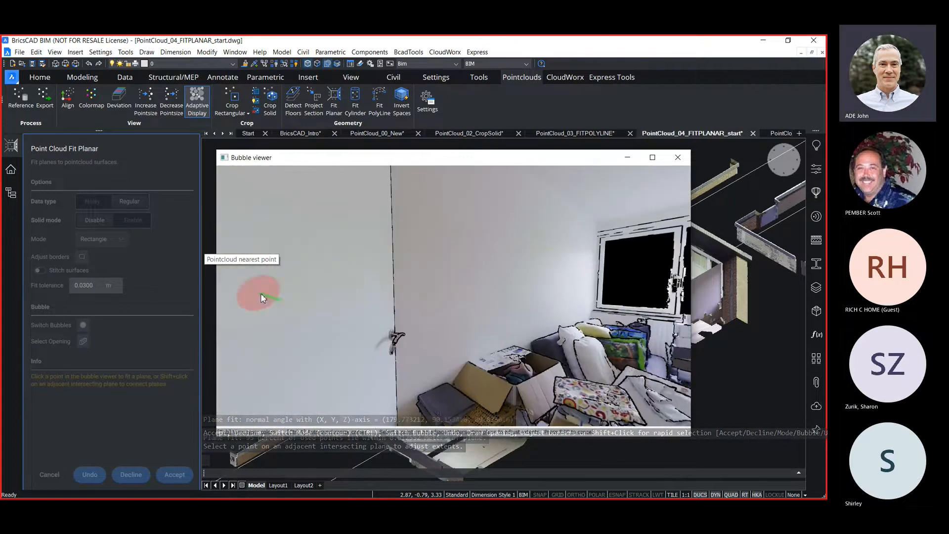
click(496, 243)
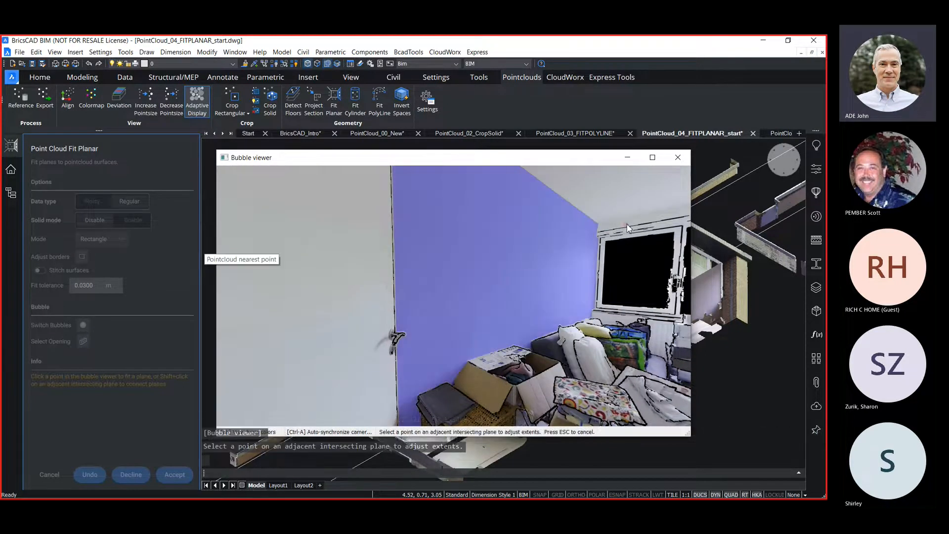
drag(626, 281, 490, 261)
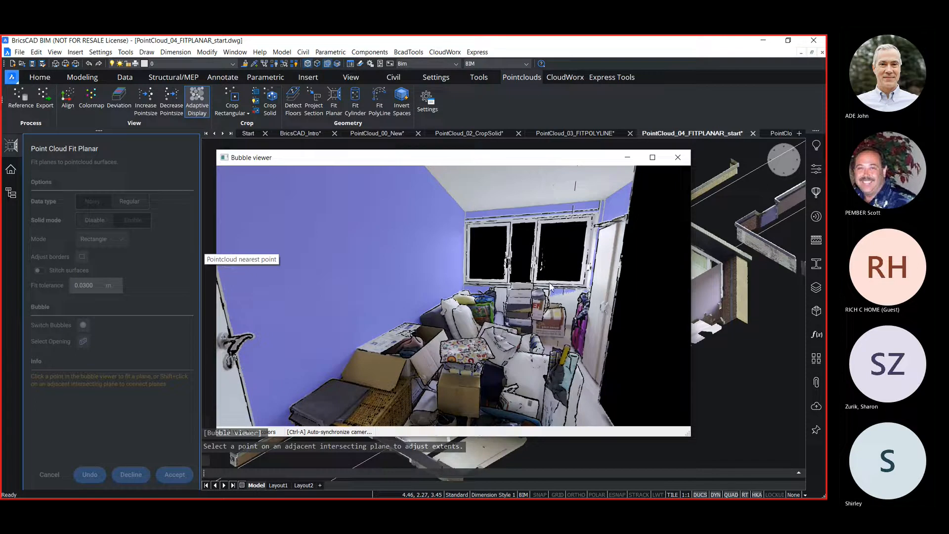
drag(553, 337, 562, 323)
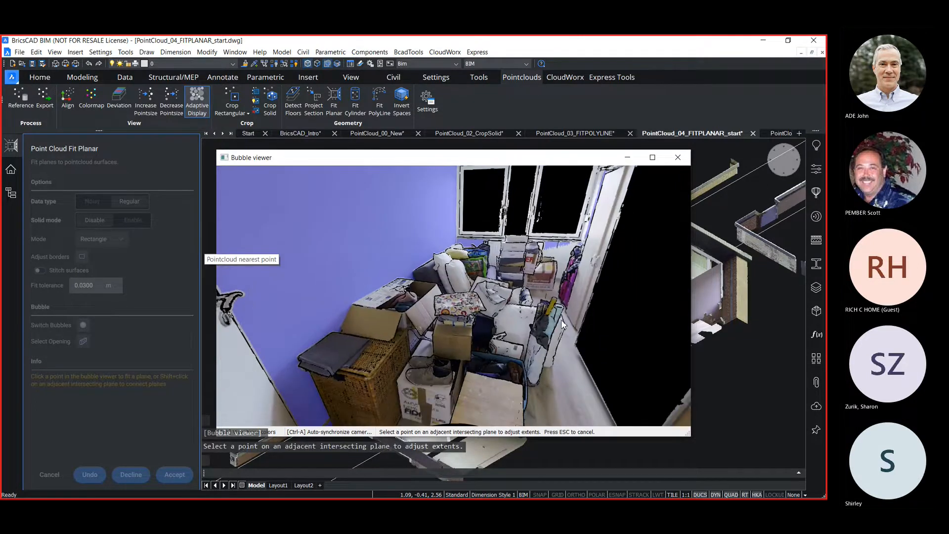
click(568, 369)
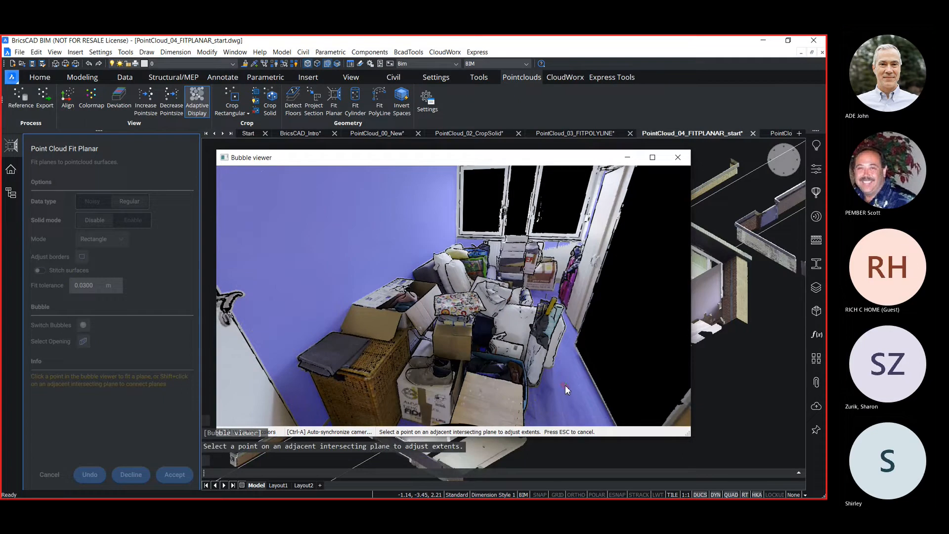
Enable Stitch surfaces, accept the room's fitted planes, leave planar fitting and close the Bubble viewer
click(44, 271)
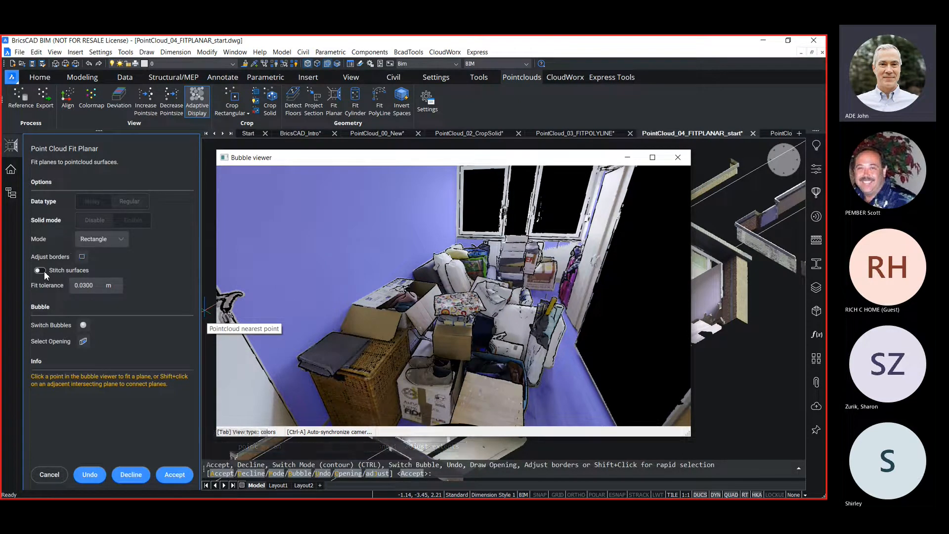
click(170, 473)
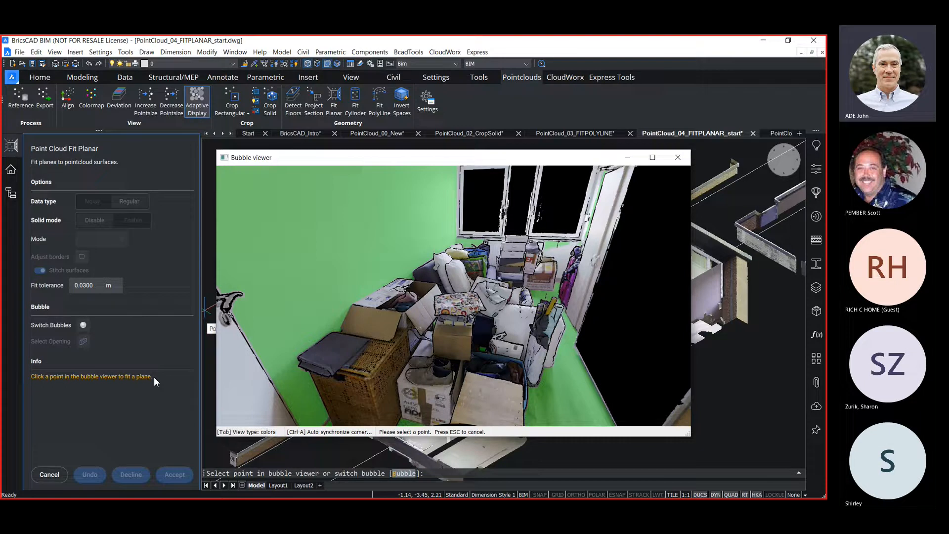
click(49, 474)
click(678, 158)
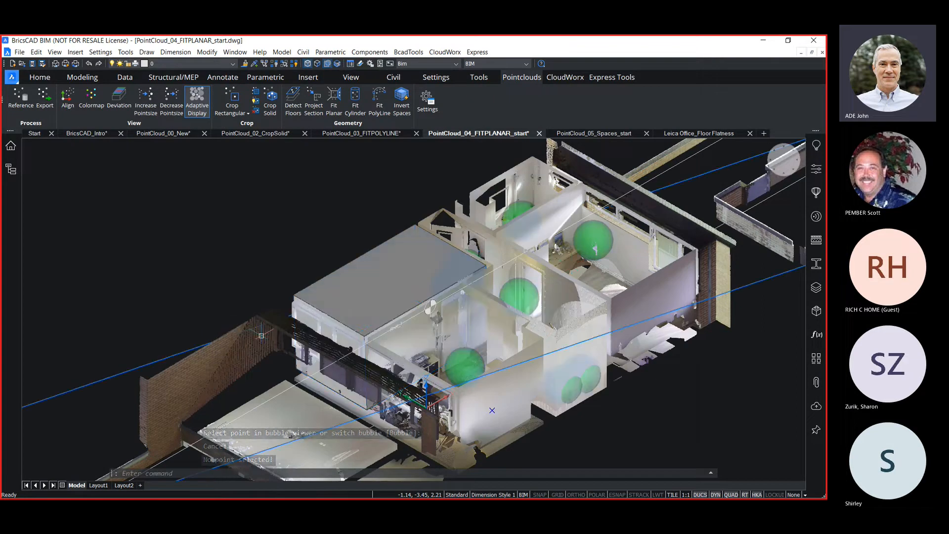
Hide the point cloud to inspect the stitched room solid, and undo the hiding
click(279, 343)
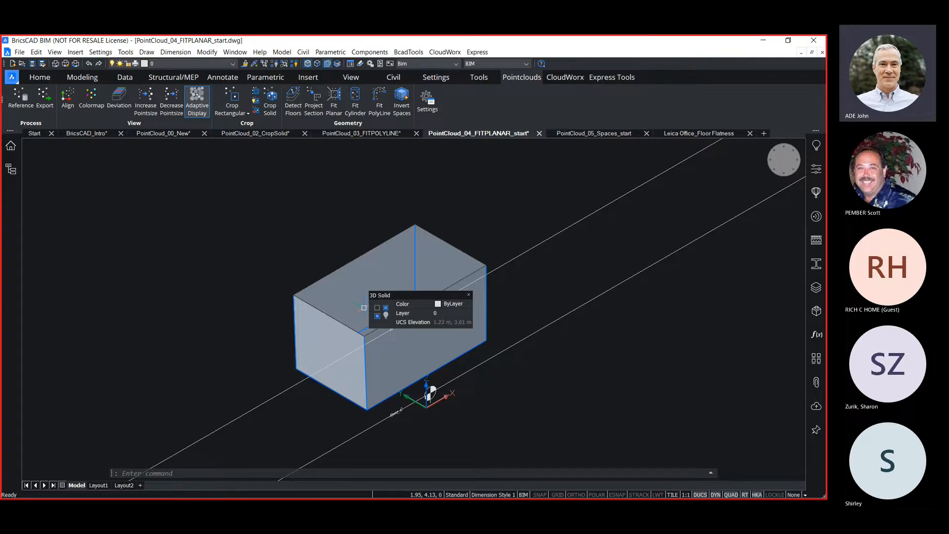
key(Escape)
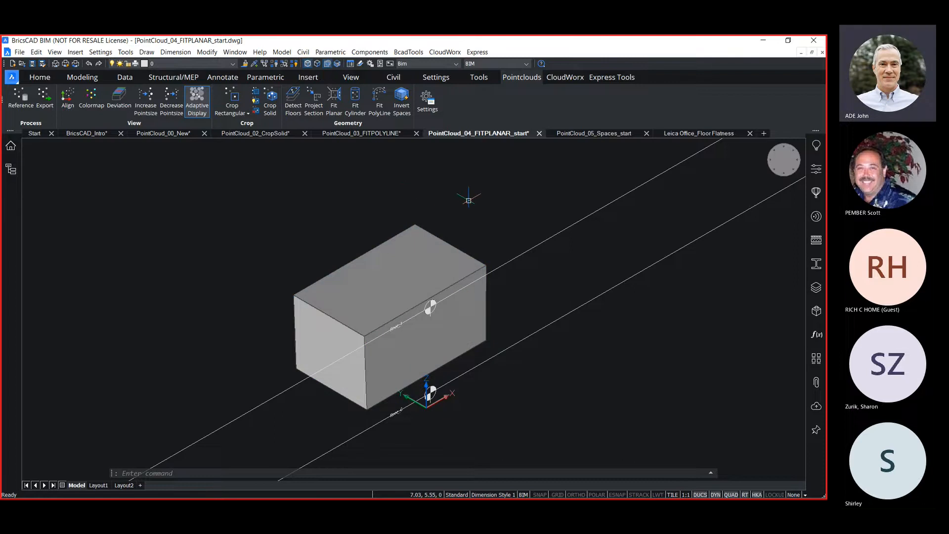
key(ctrl+z)
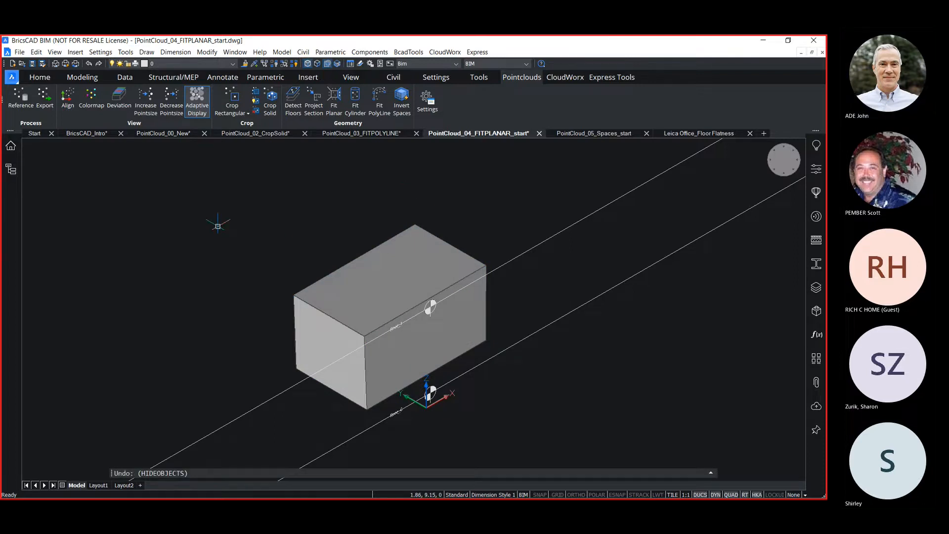
Switch to the PointCloud_05_Spaces_start drawing and hide its point cloud to isolate the room solids
click(569, 132)
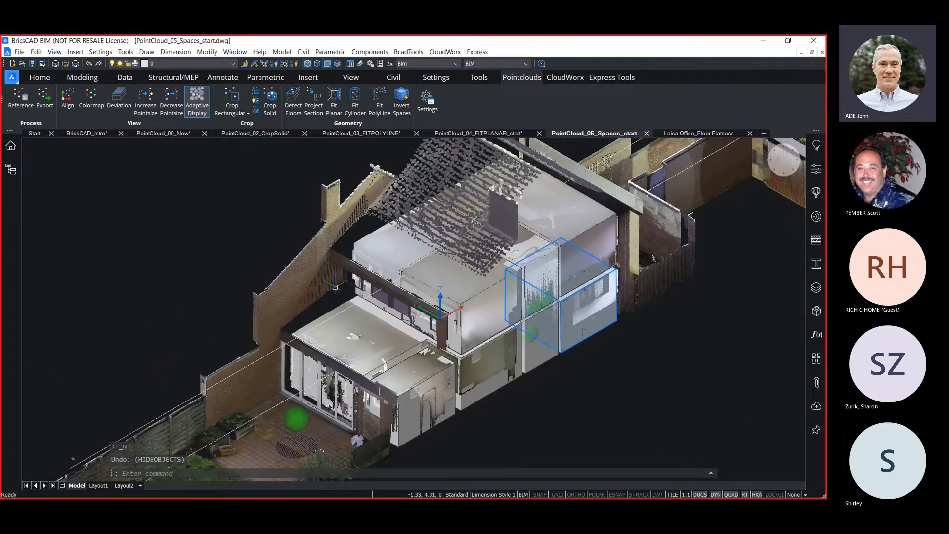
mouse_move(331, 279)
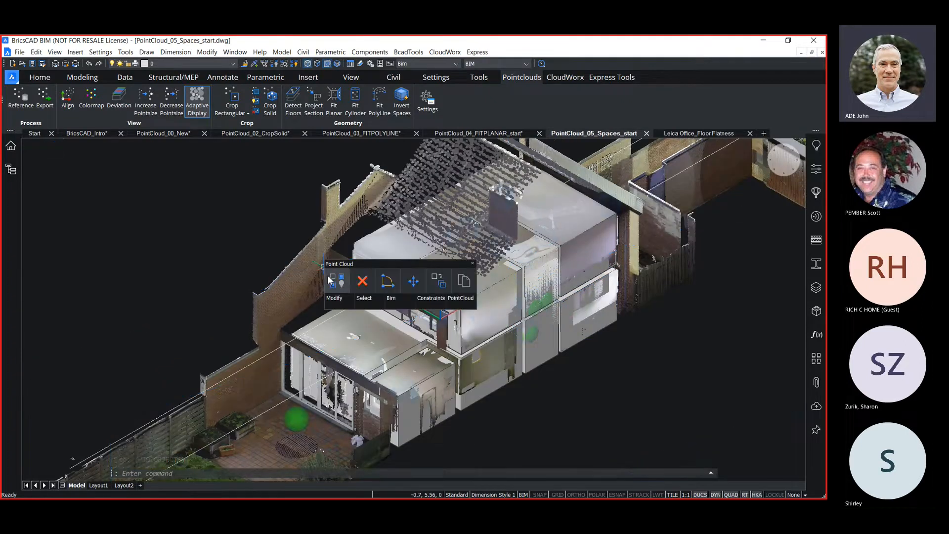
click(331, 280)
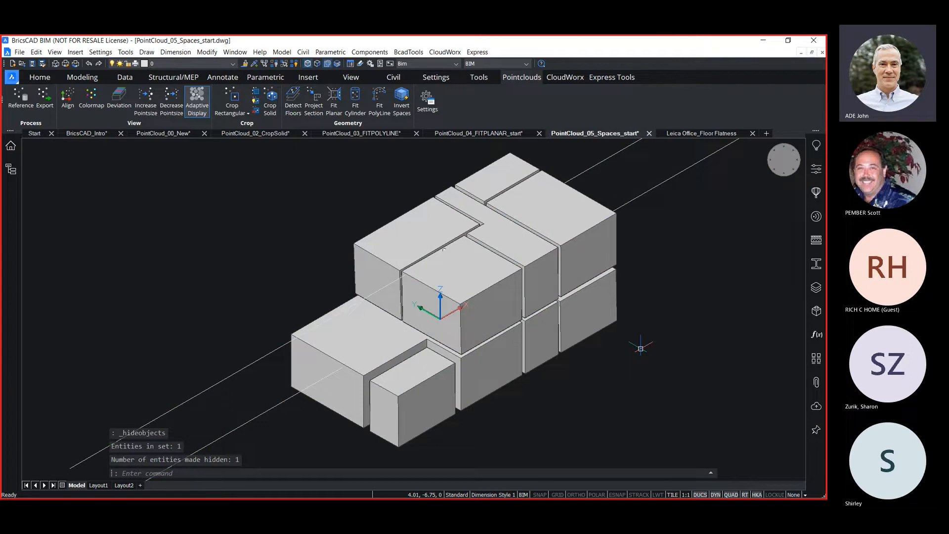
mouse_move(631, 362)
shift+middle_down()
mouse_move(634, 294)
mouse_move(647, 320)
mouse_move(636, 388)
mouse_move(626, 371)
mouse_move(634, 372)
shift+middle_up()
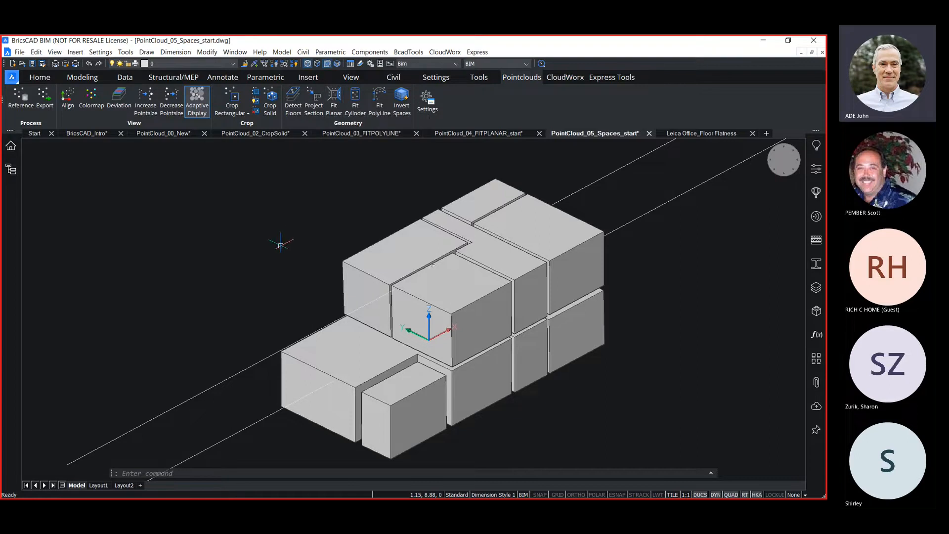
Hide the two remaining objects whose outlines cross the room solids, leaving only the room solids displayed
click(588, 185)
click(639, 214)
click(616, 171)
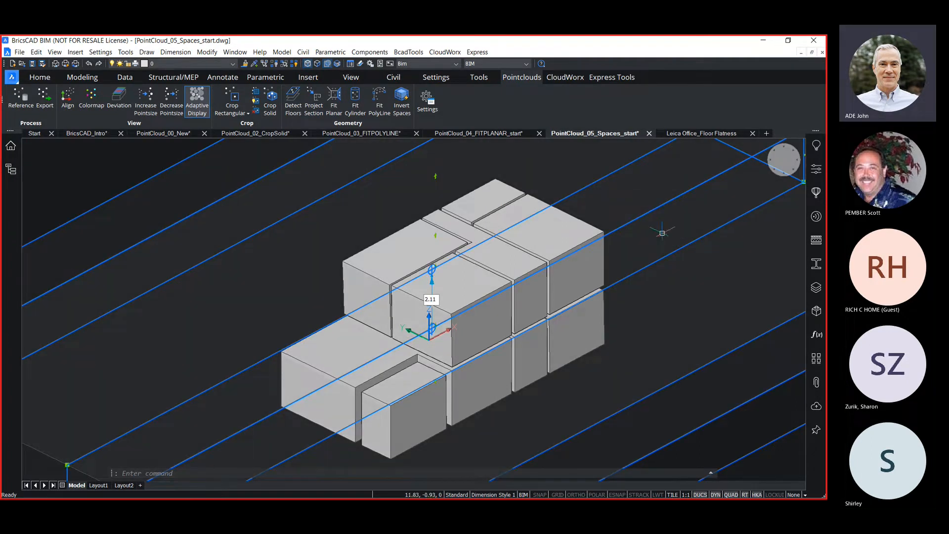
click(675, 212)
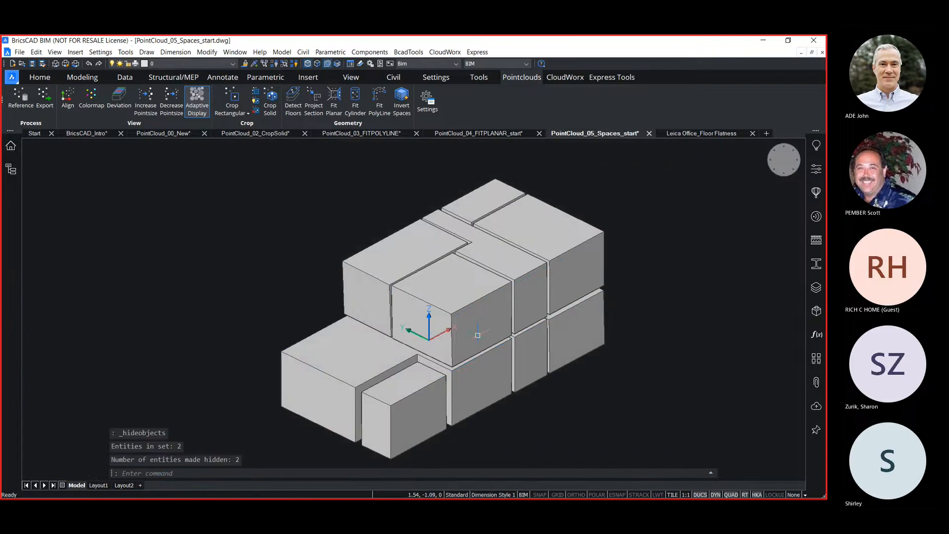
Check the gaps between the room solids and run Optimize on the entire drawing to rectify their faces and make nearly coplanar faces coplanar
mouse_move(409, 318)
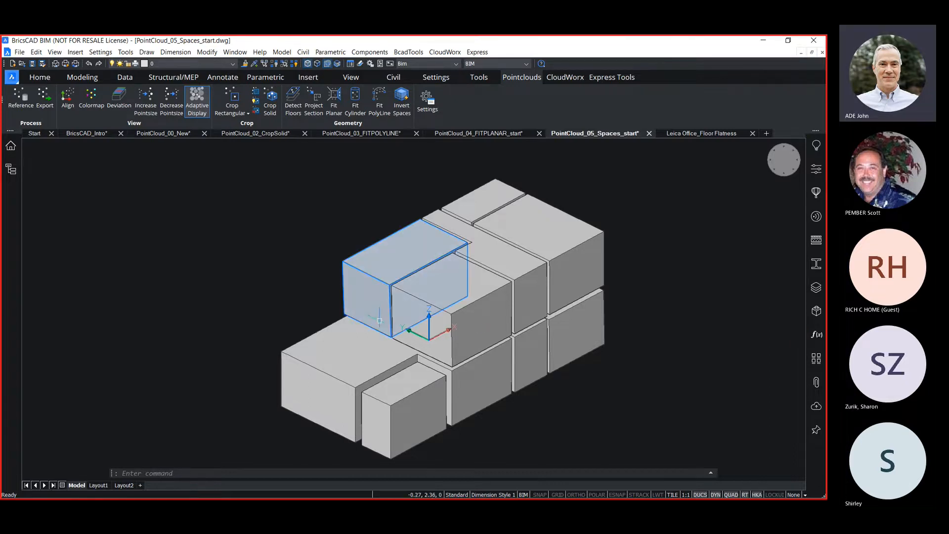
scroll(378, 313, up, 3)
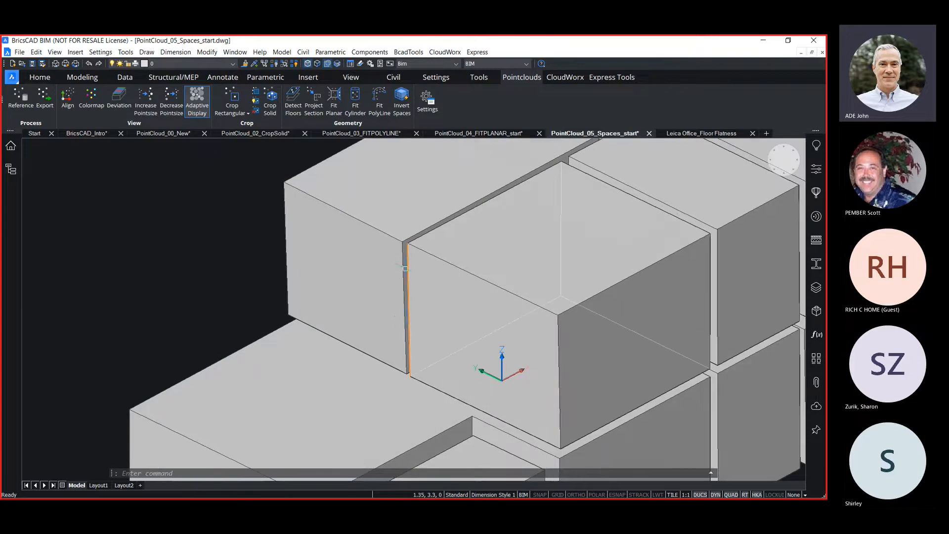
scroll(400, 330, down, 5)
scroll(400, 330, up, 4)
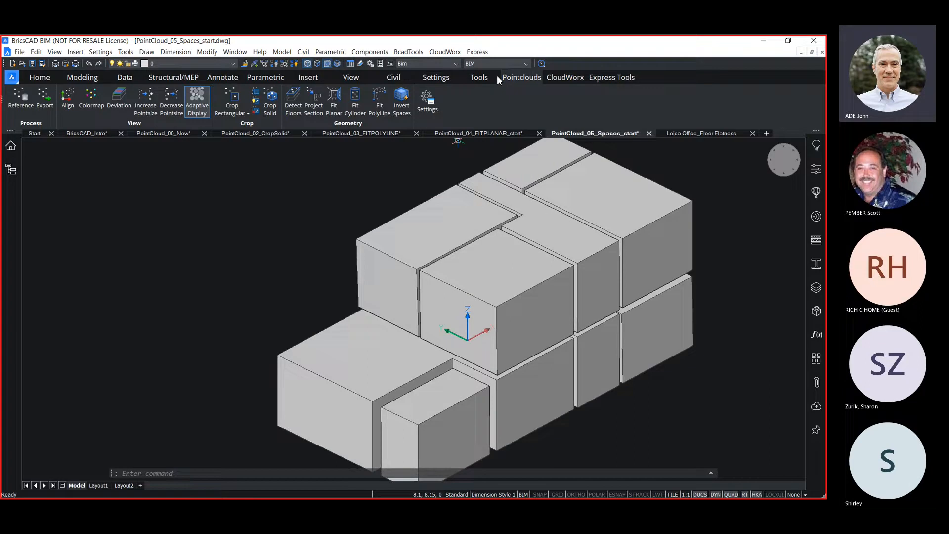
click(478, 77)
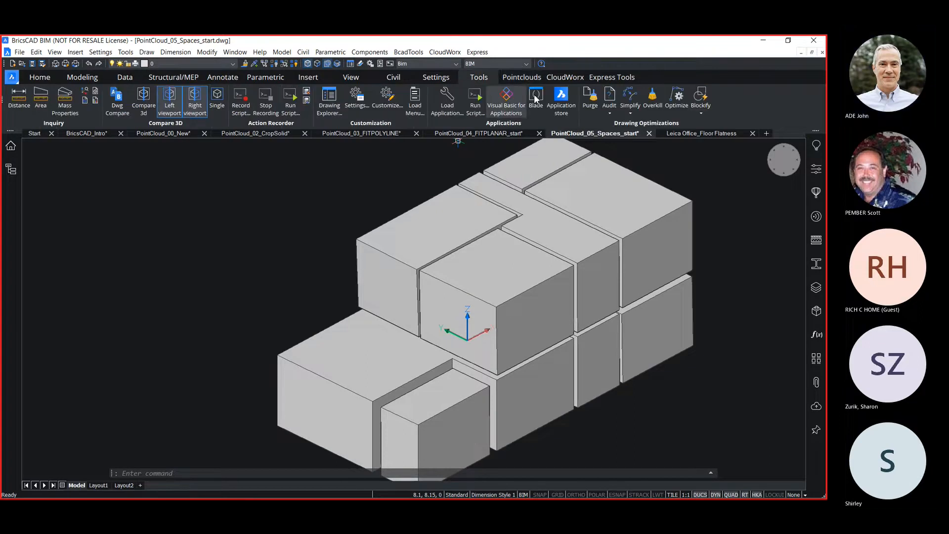
click(676, 99)
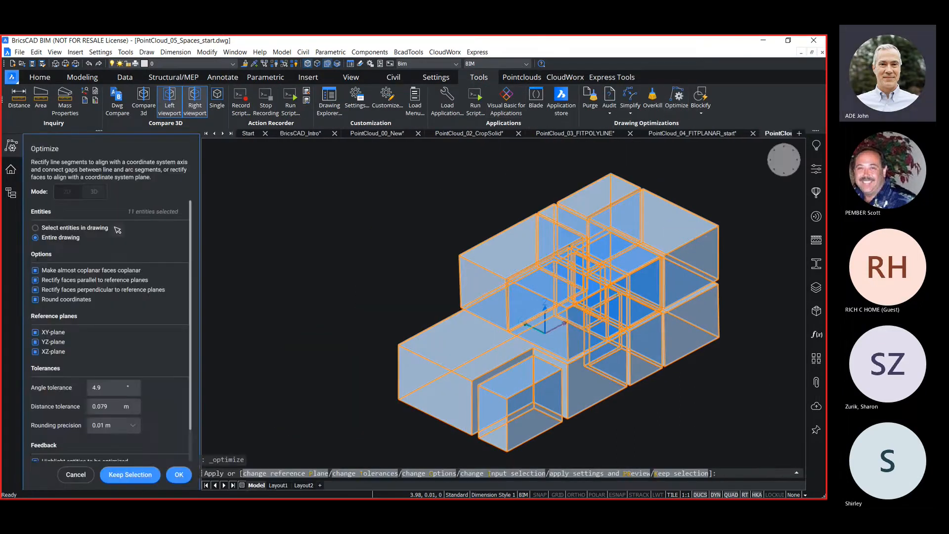
scroll(699, 341, up, 2)
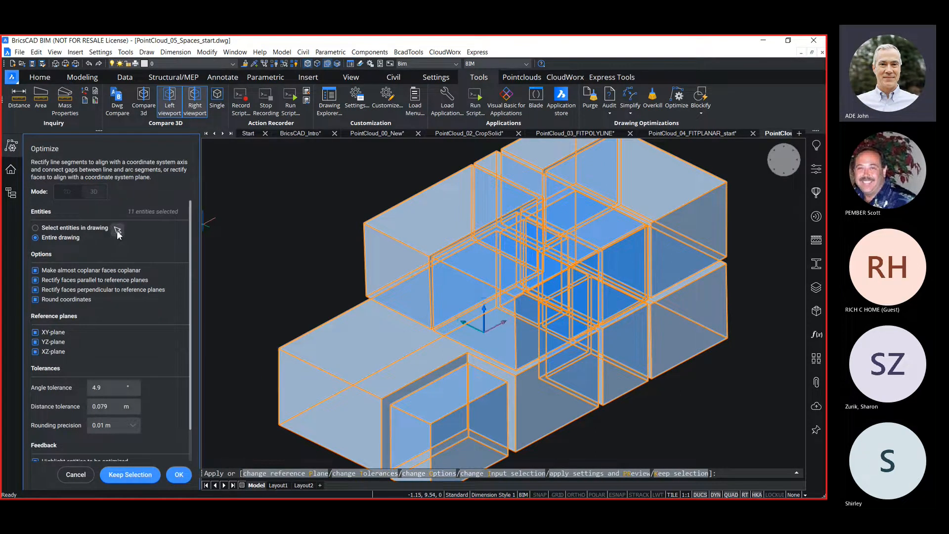
scroll(112, 291, down, 2)
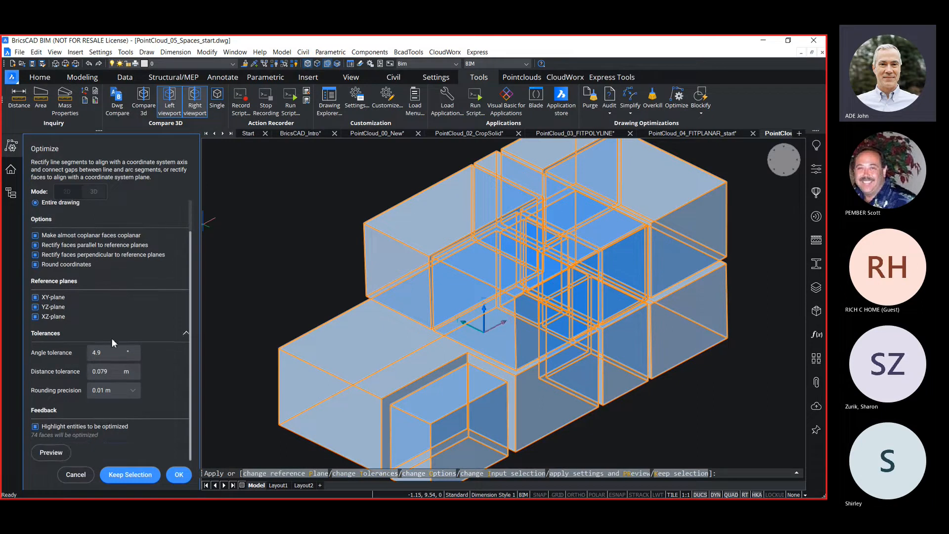
click(178, 475)
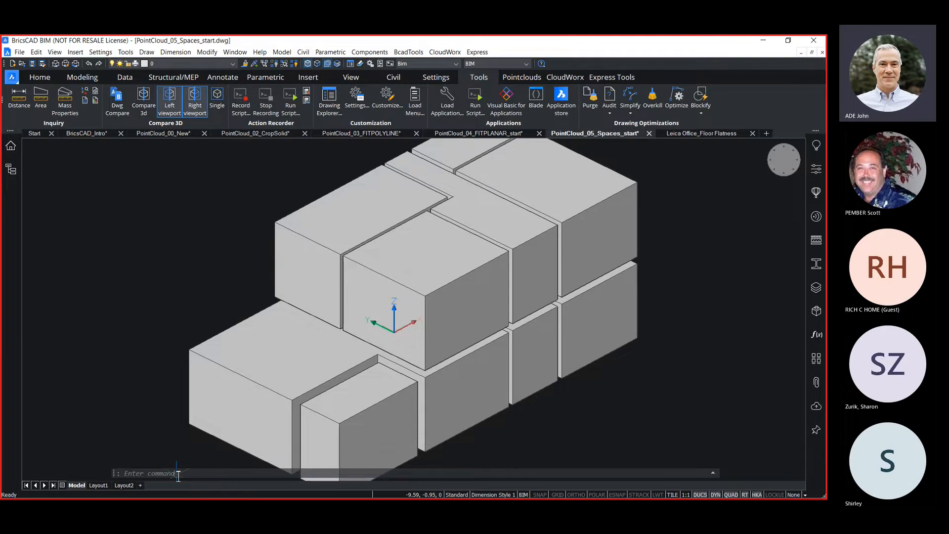
Generate the building from all room solids with Invert Spaces, creating individual walls per floor with L-connected nearby outer walls
scroll(470, 283, down, 2)
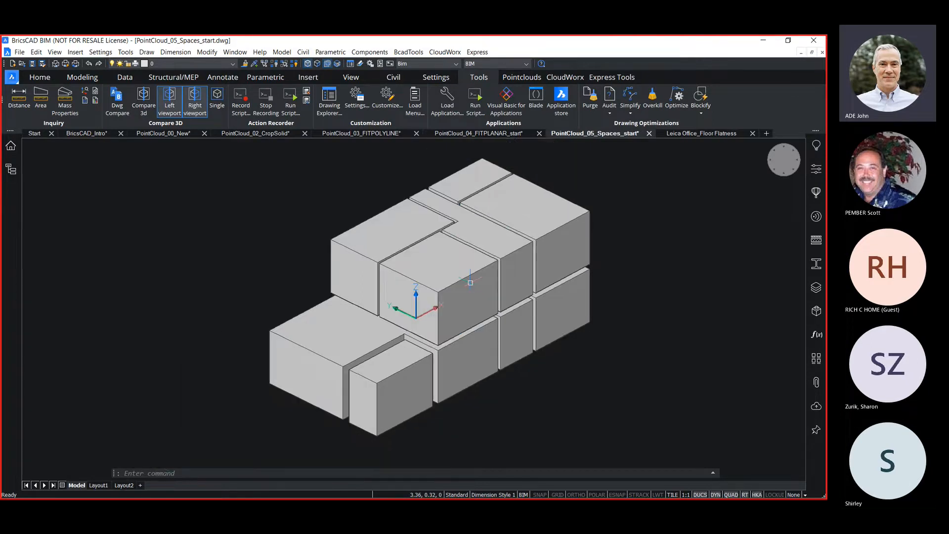
middle_drag(470, 283, 471, 290)
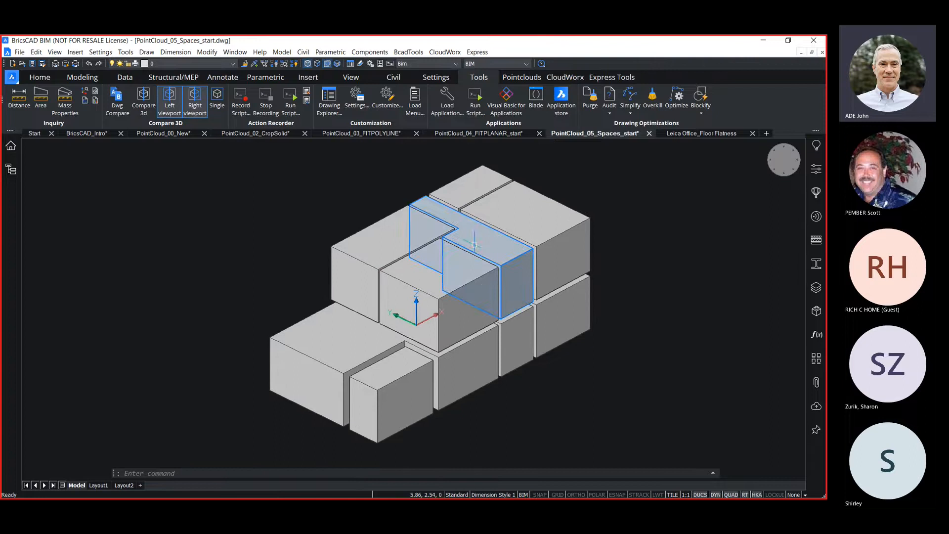
mouse_move(474, 245)
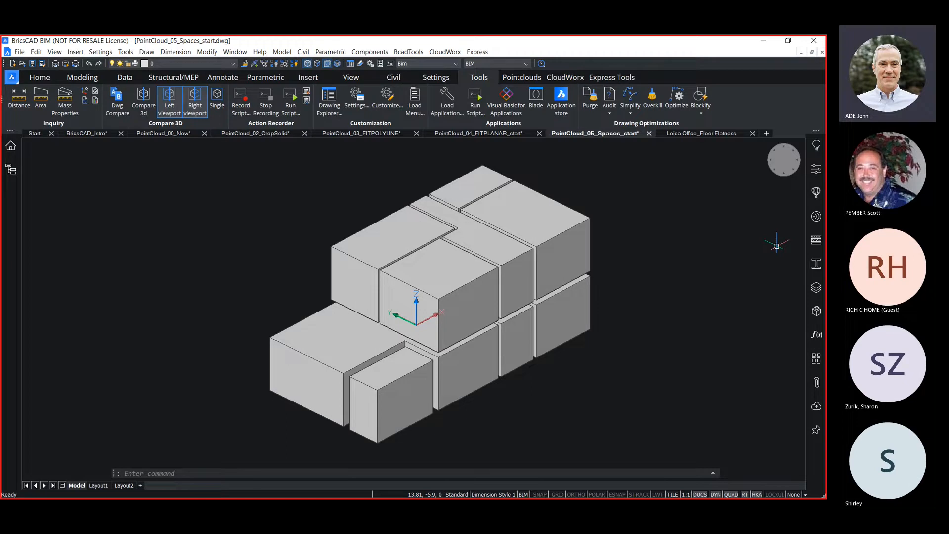
click(533, 77)
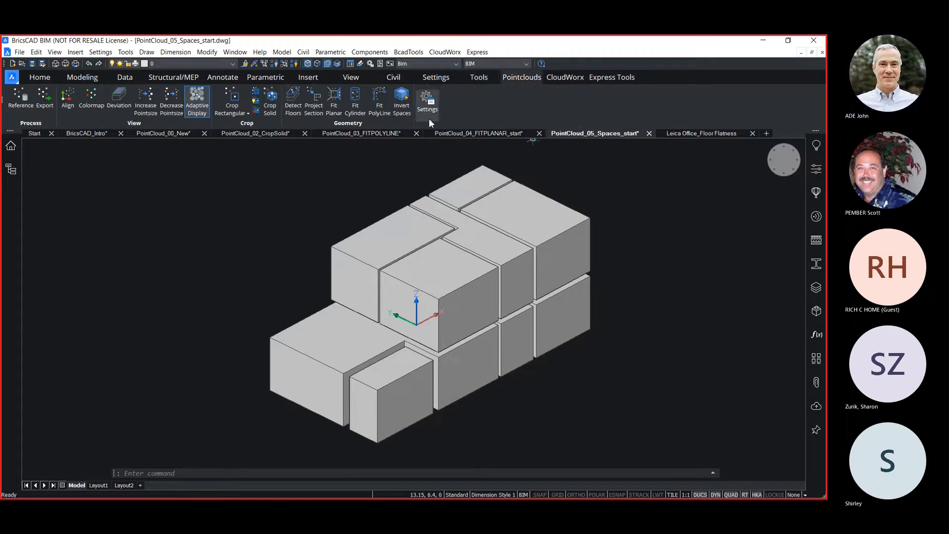
click(401, 101)
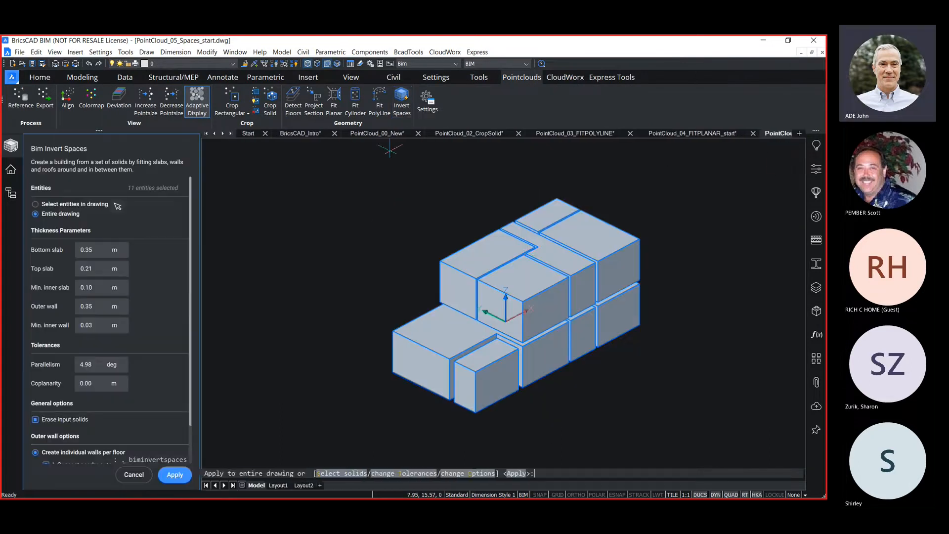
scroll(549, 266, up, 2)
middle_drag(690, 396, 687, 386)
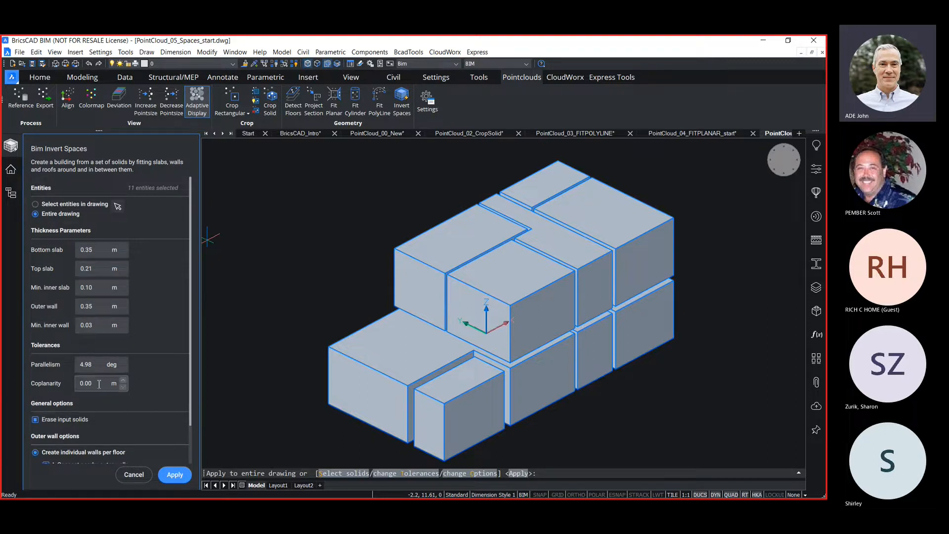
scroll(91, 375, down, 2)
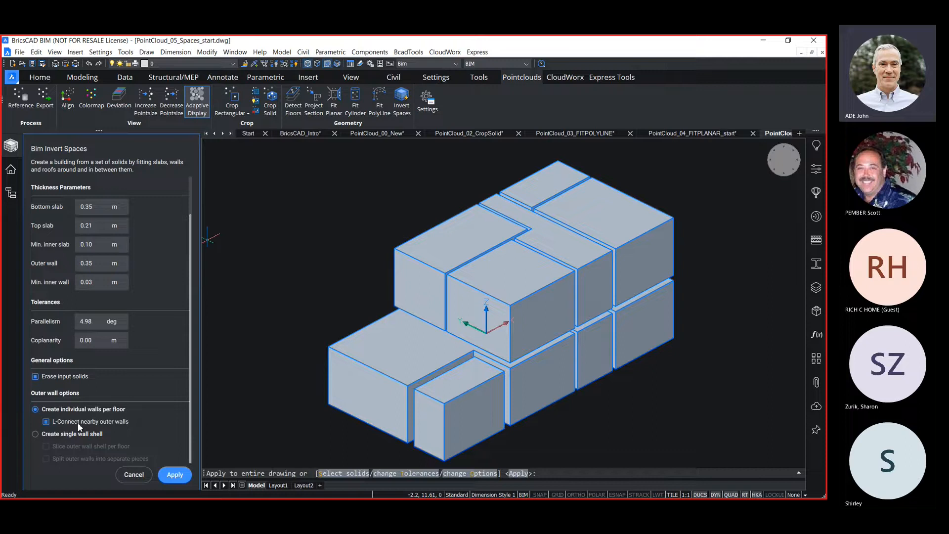
click(176, 477)
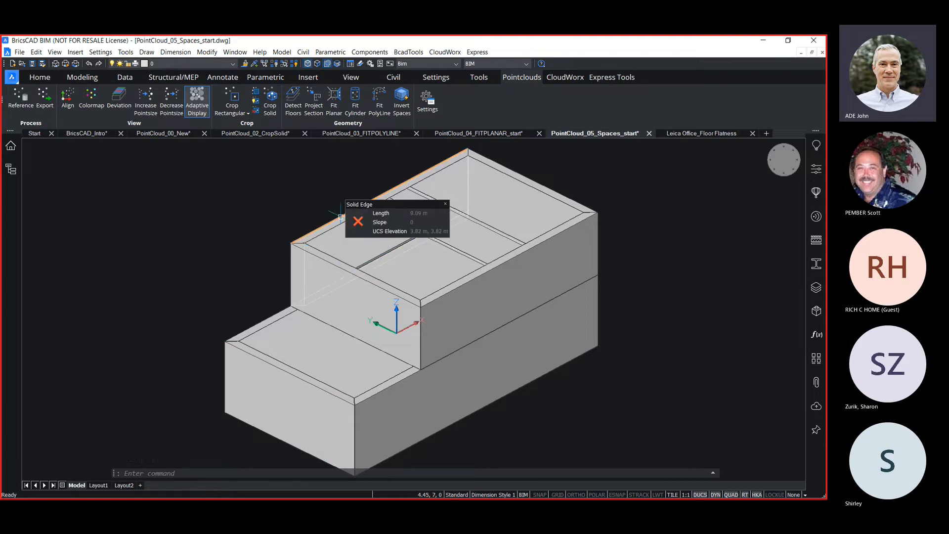
Turn off boundary and edge selection, and inspect the generated slab and wall solids
scroll(341, 214, up, 5)
mouse_move(341, 214)
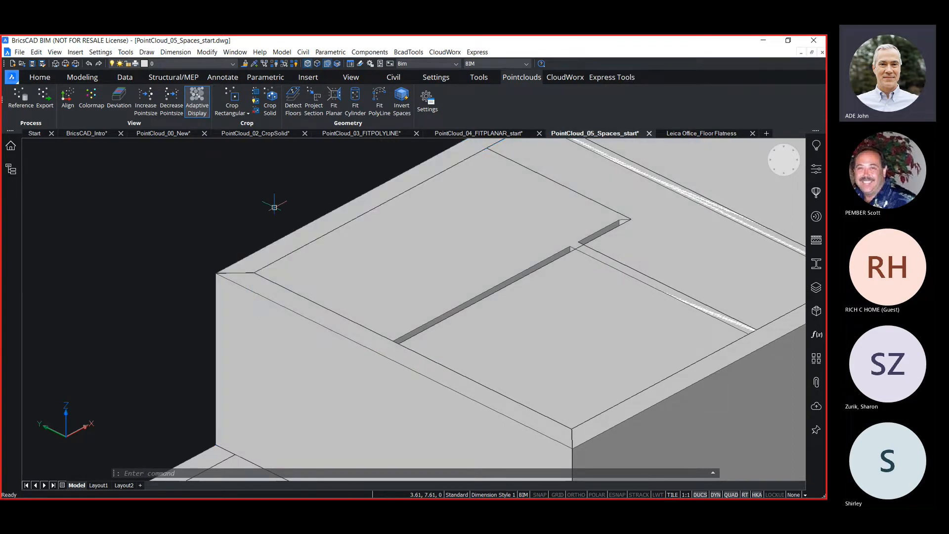
scroll(274, 207, down, 3)
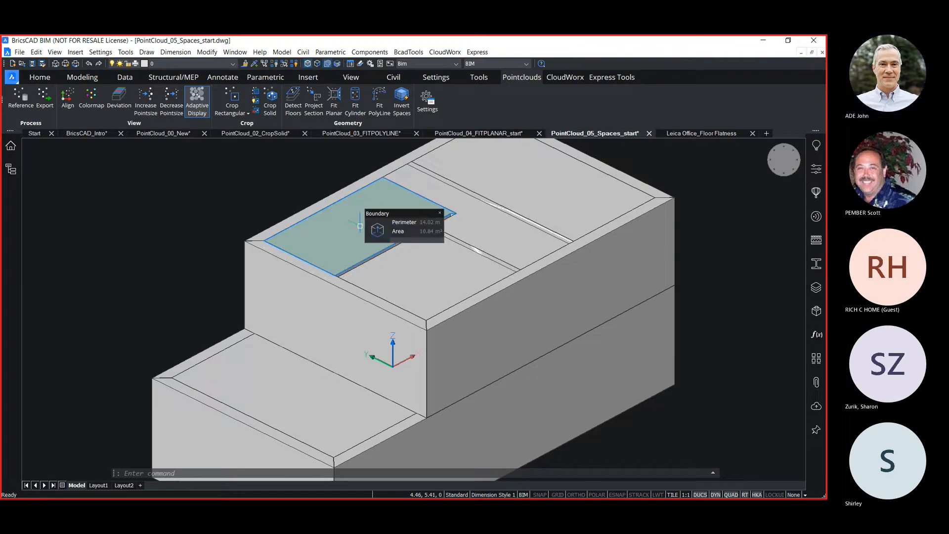
click(321, 63)
click(317, 63)
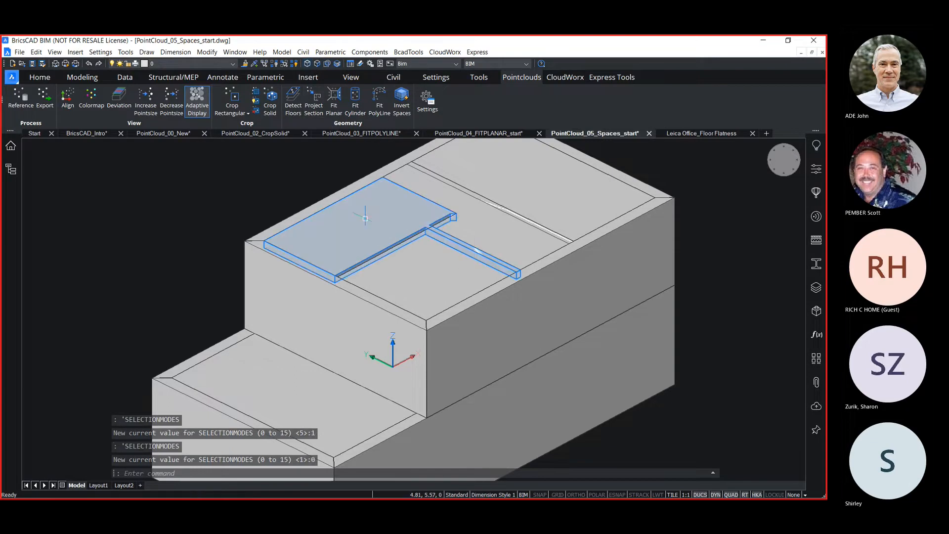
mouse_move(366, 218)
mouse_move(276, 379)
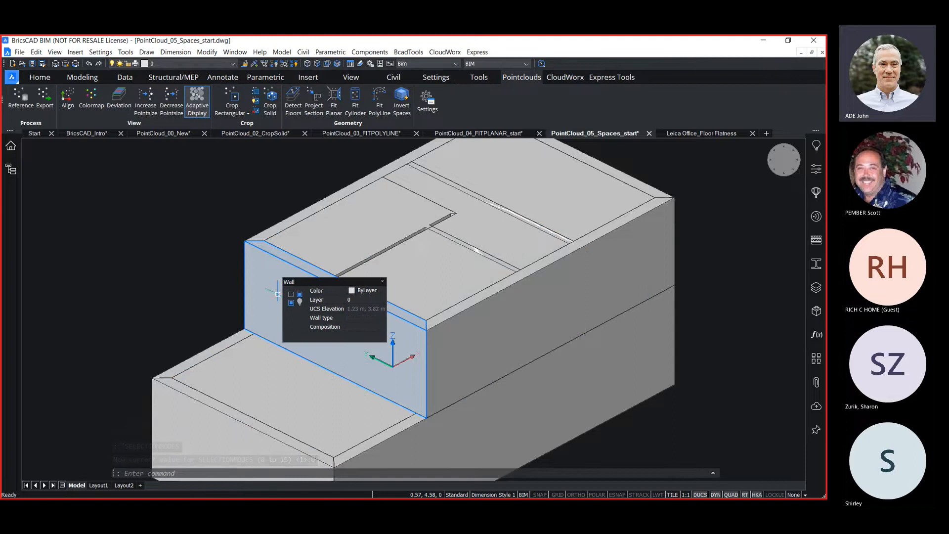
Unhide the point cloud and section, and clip the display at the section to examine the generated walls against the upper-floor scan
scroll(693, 293, down, 3)
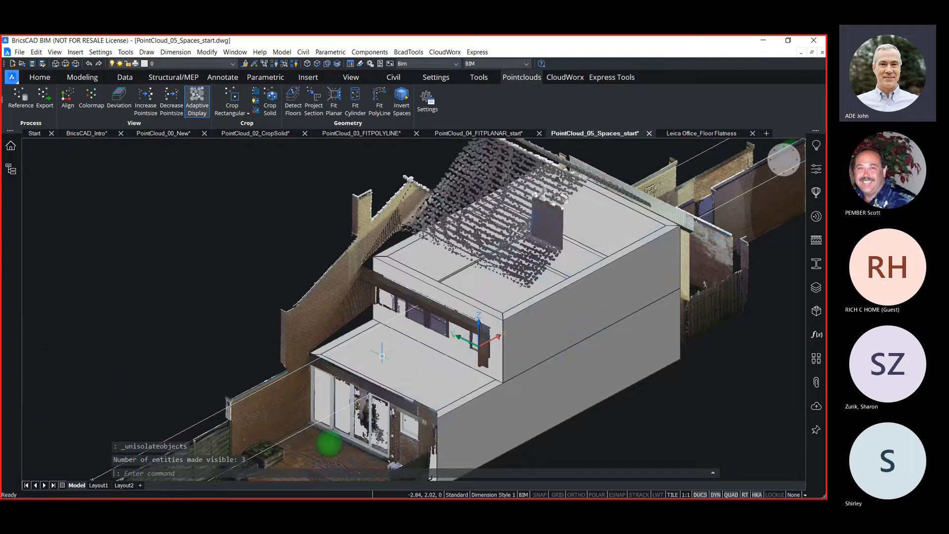
double_click(177, 434)
middle_drag(518, 275, 477, 344)
scroll(478, 310, up, 2)
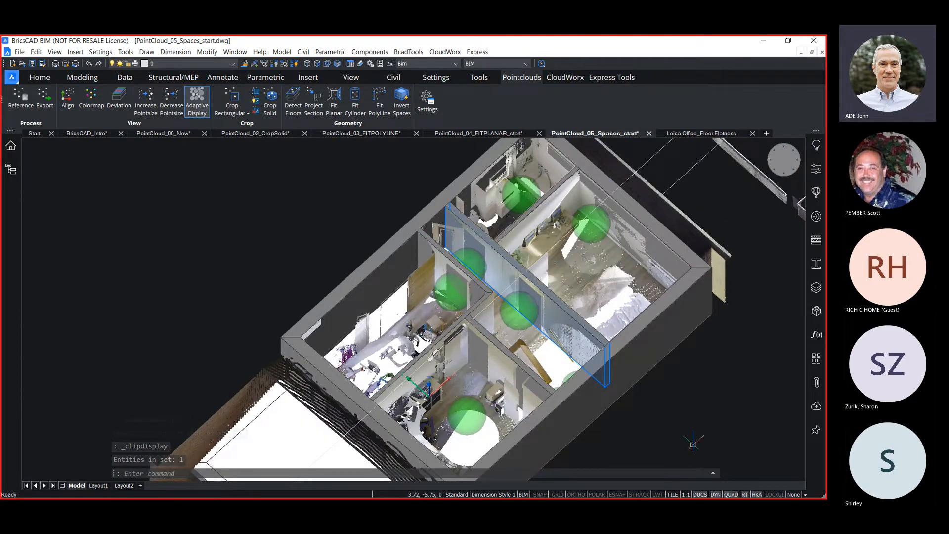
scroll(685, 433, down, 5)
middle_drag(684, 430, 600, 389)
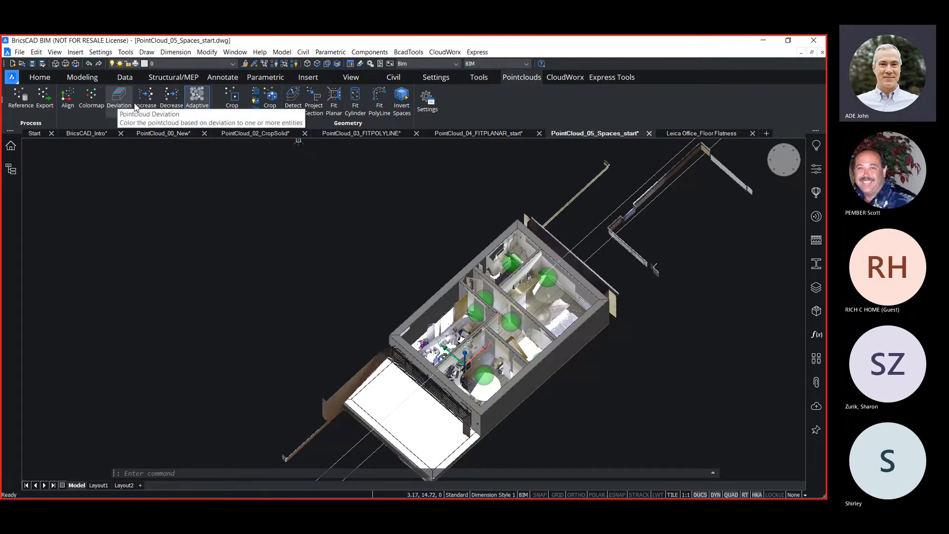
Switch to the Leica Office_Floor Flatness drawing and turn on its Floor layer
click(694, 132)
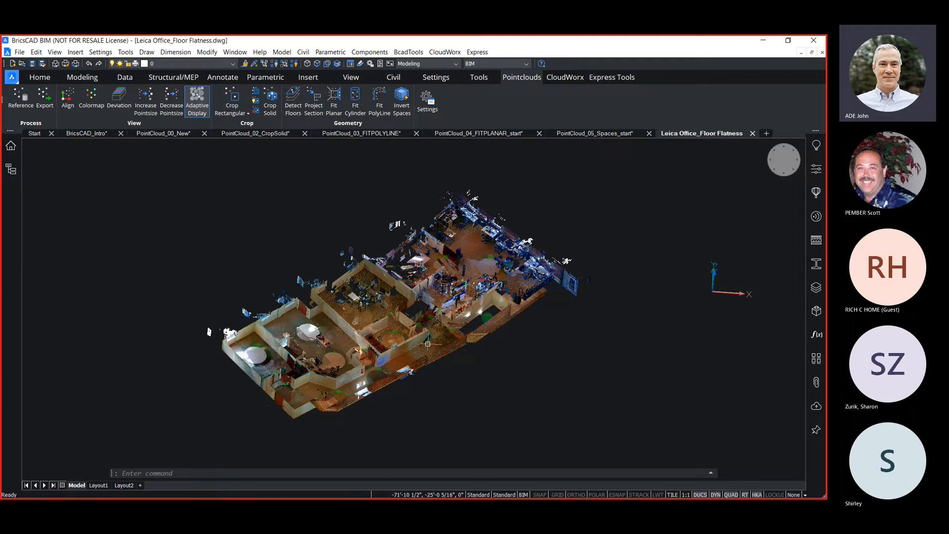
mouse_move(428, 342)
click(816, 289)
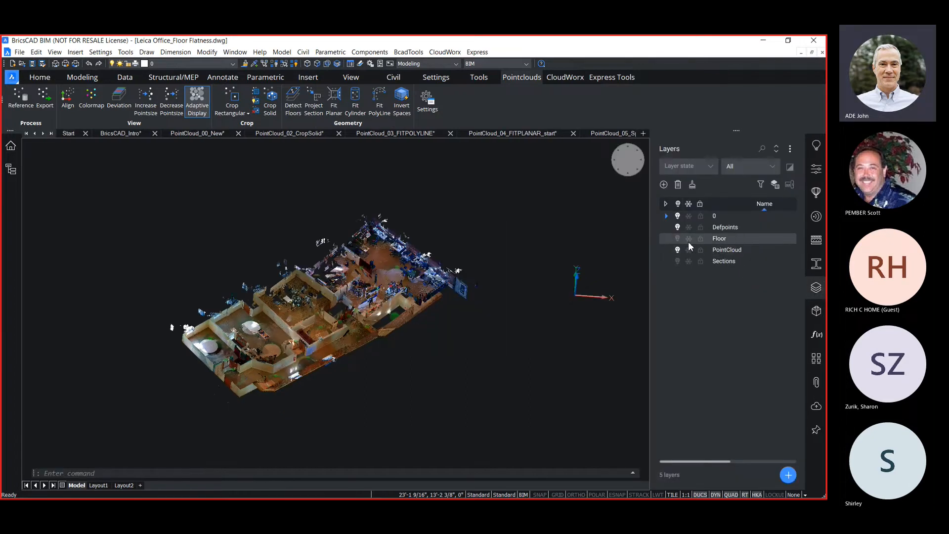
click(678, 239)
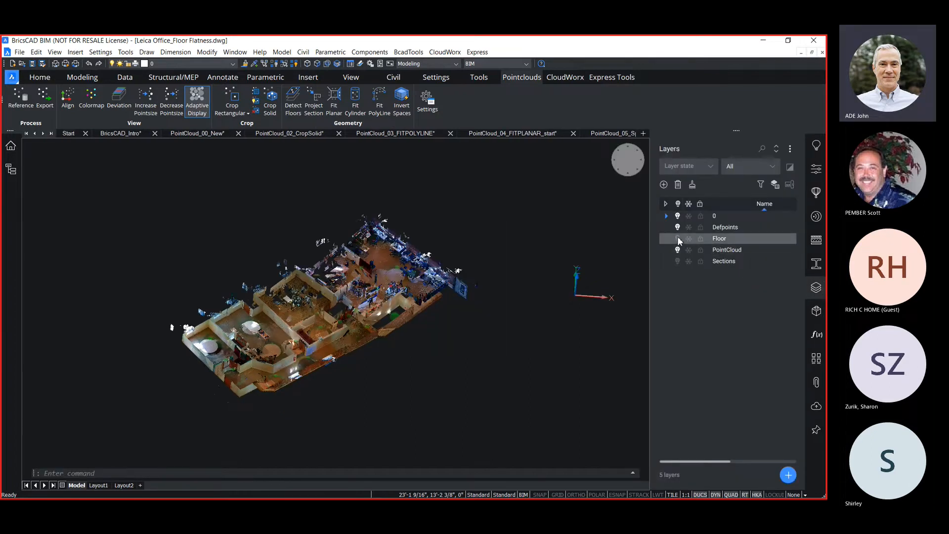
click(817, 290)
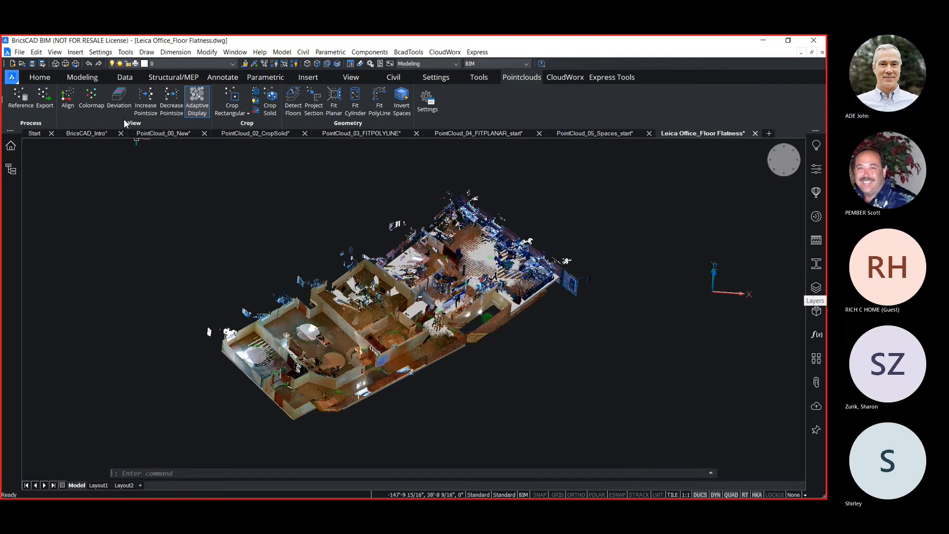
Run a Point Cloud Deviation analysis of the office scan against the selected floor entities
click(120, 101)
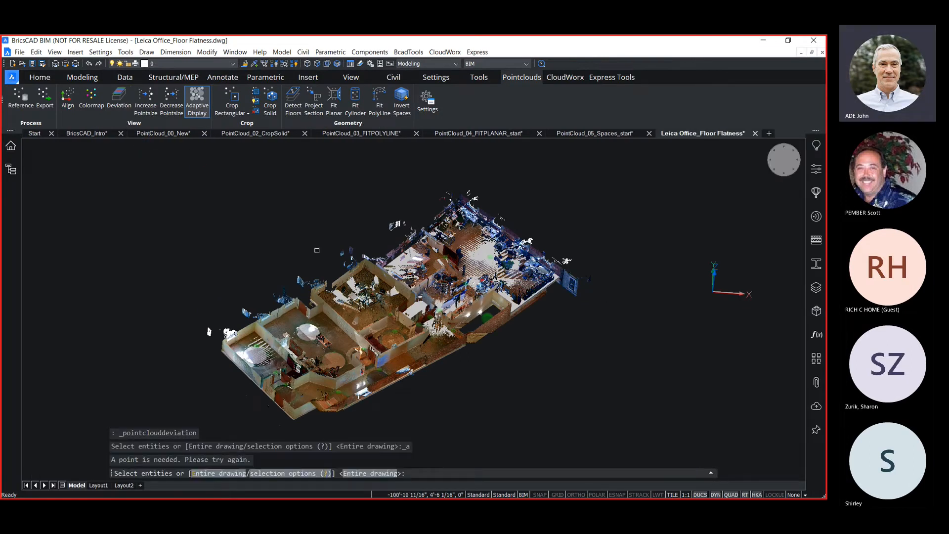
click(353, 258)
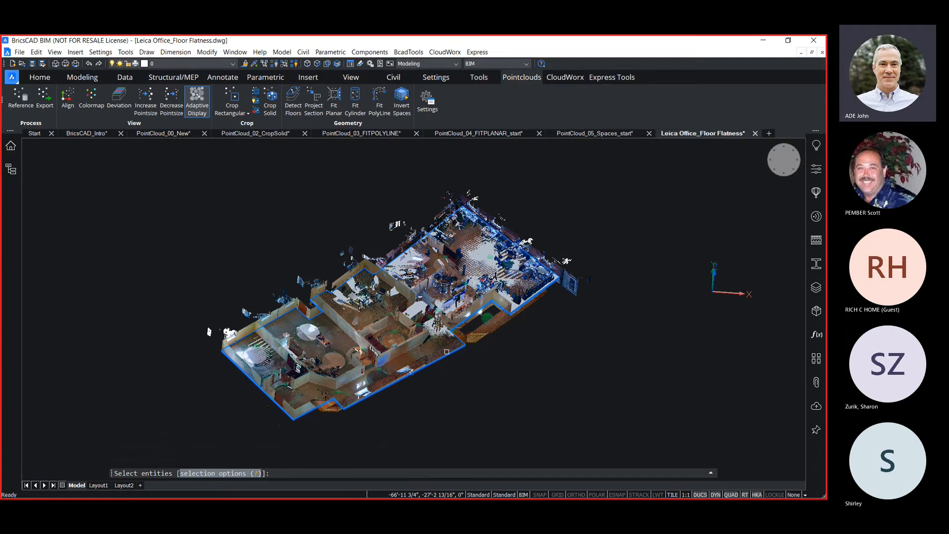
click(447, 351)
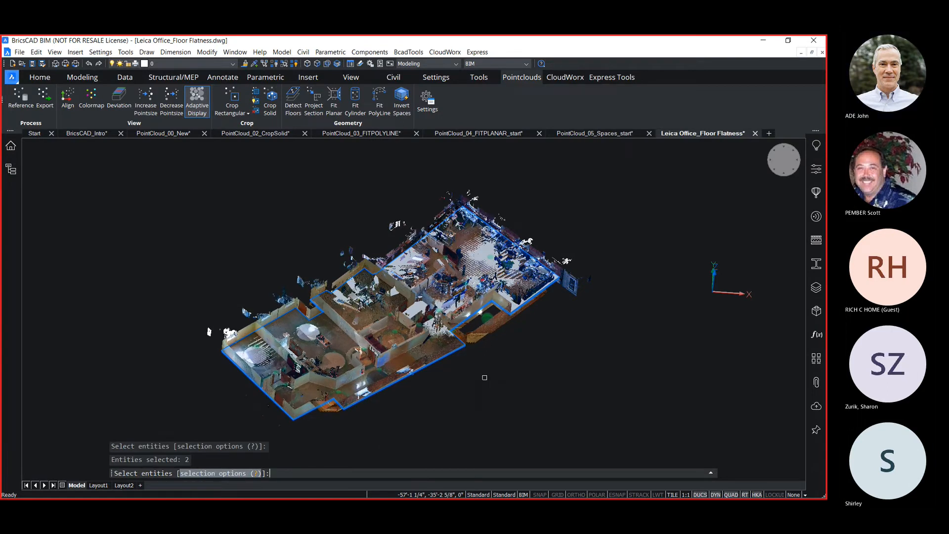
key(Return)
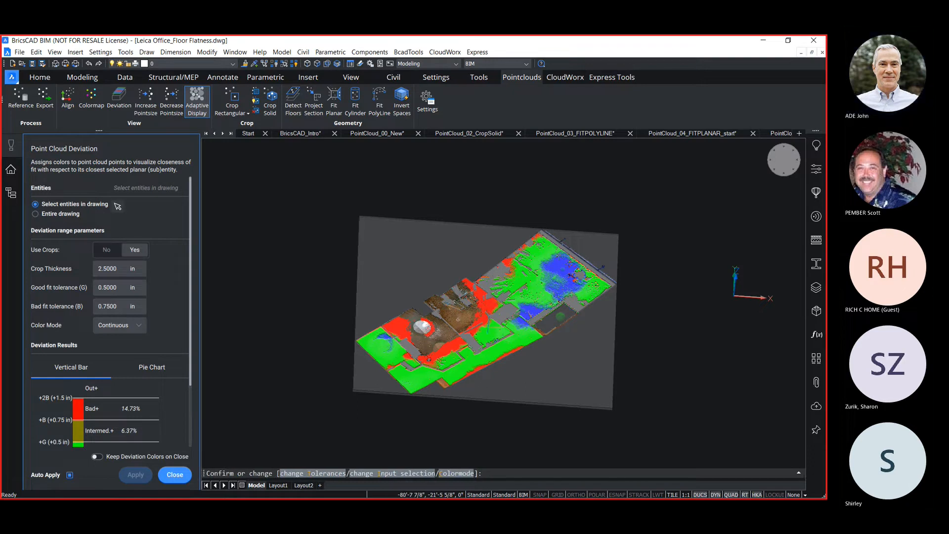
scroll(493, 325, up, 2)
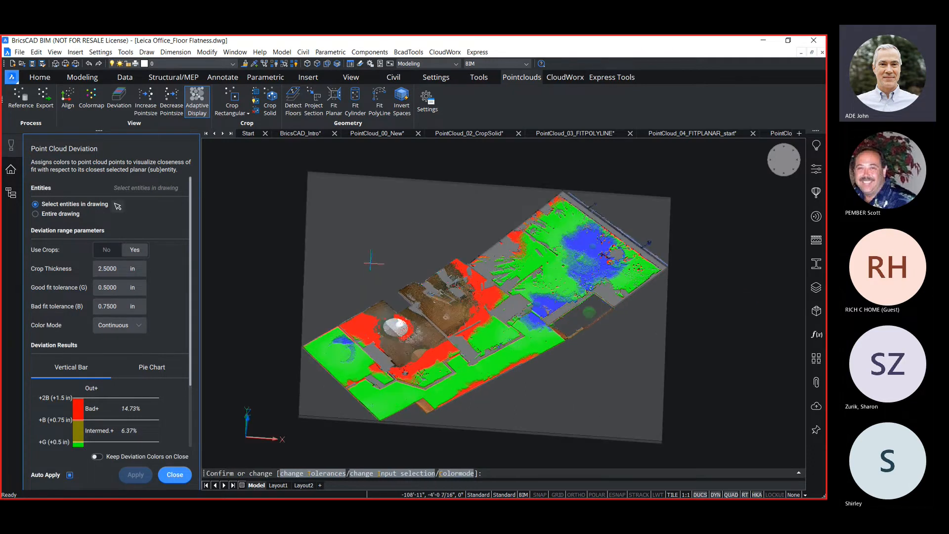
Turn off Use Crops, set the good fit tolerance to 0.375 in, and review the deviation results
click(111, 250)
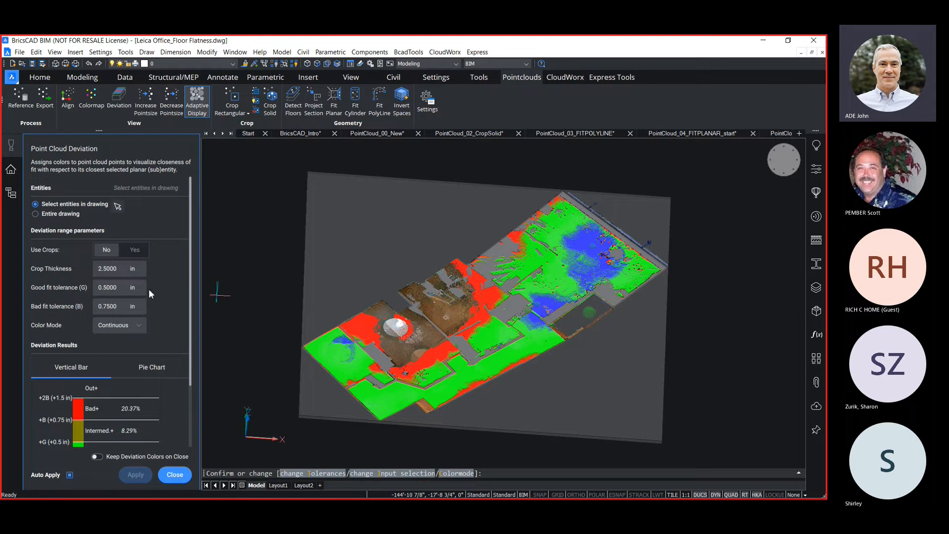
double_click(113, 288)
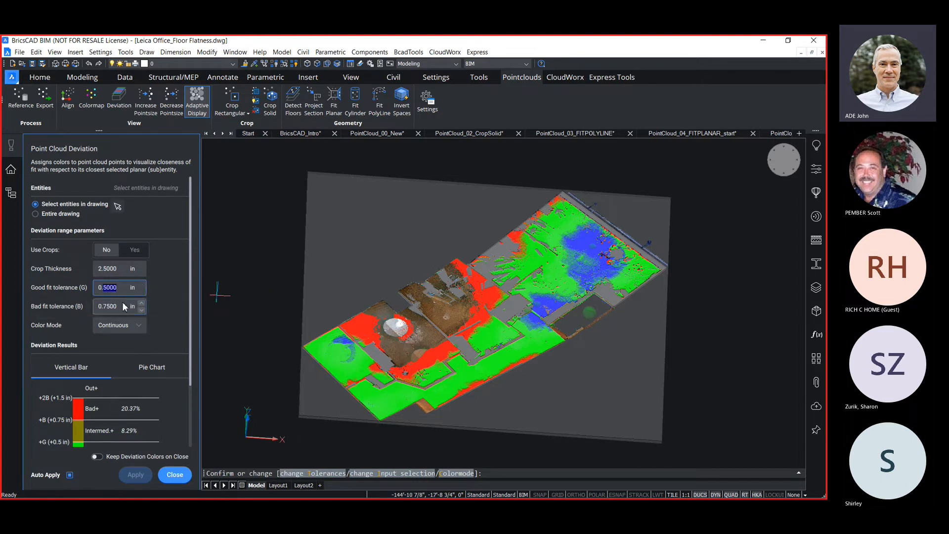
text(375)
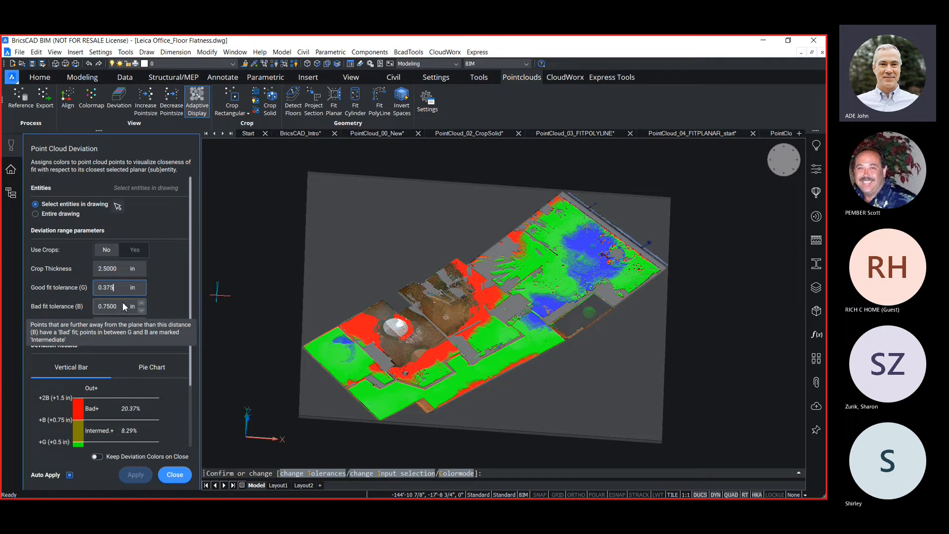
key(Return)
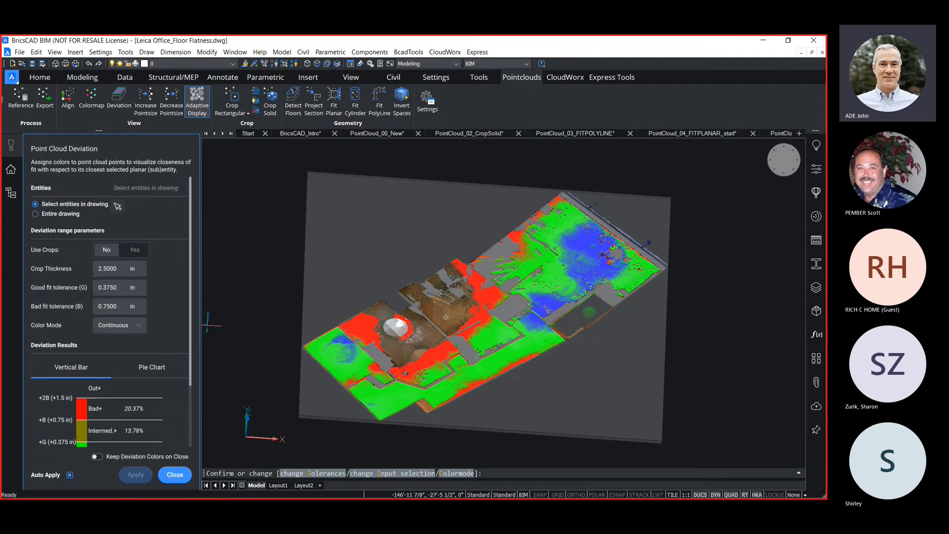
drag(189, 310, 175, 389)
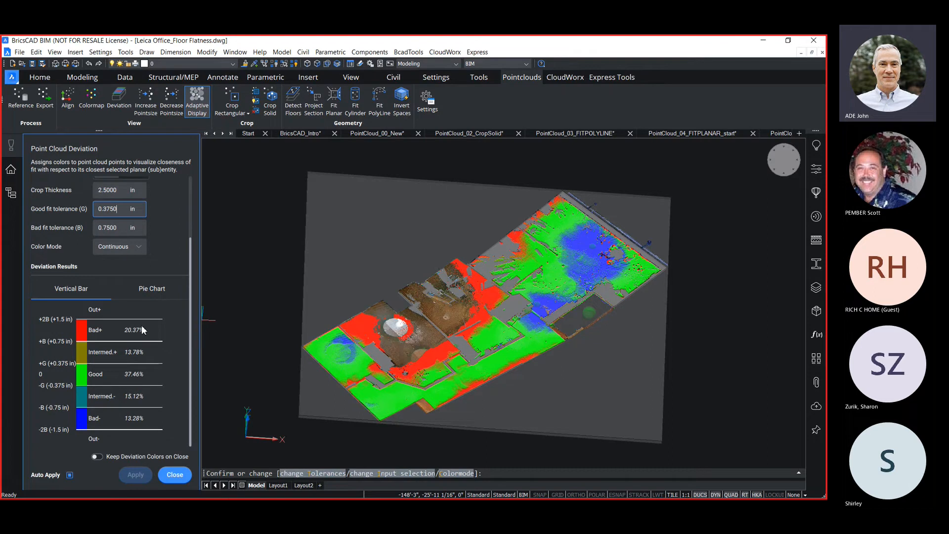